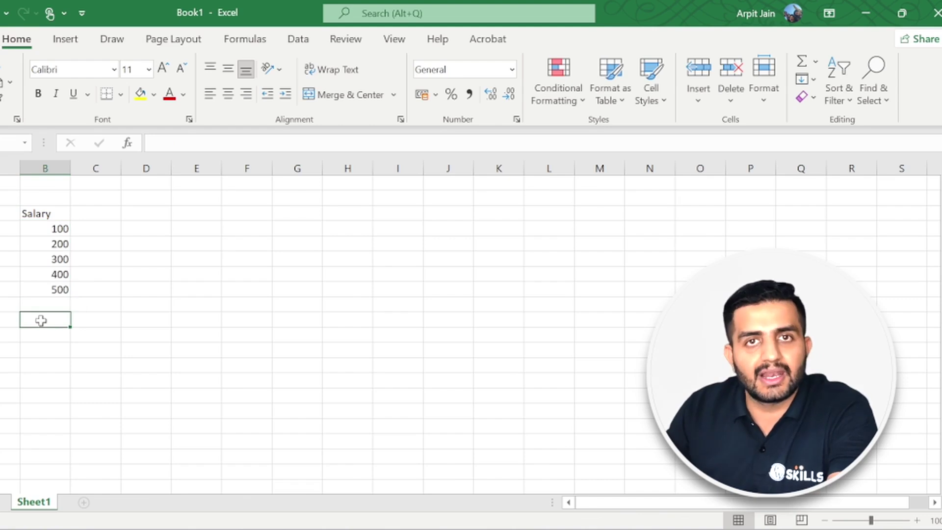
Label cell A10 as Method1 and enter =SUM(100,200,300,400,500) in B10
{"action": "left_click", "coordinate": [5, 320]}
{"action": "type", "text": "Method1"}
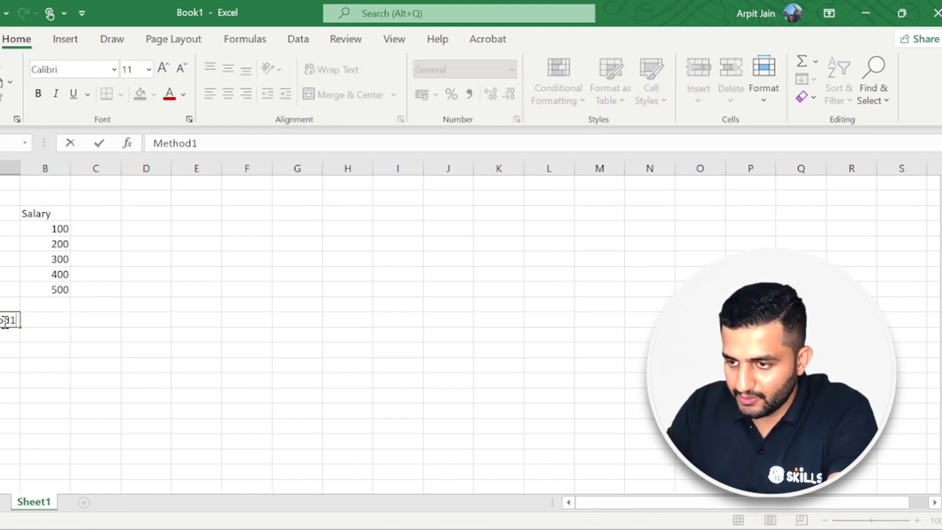
{"action": "left_click", "coordinate": [46, 319]}
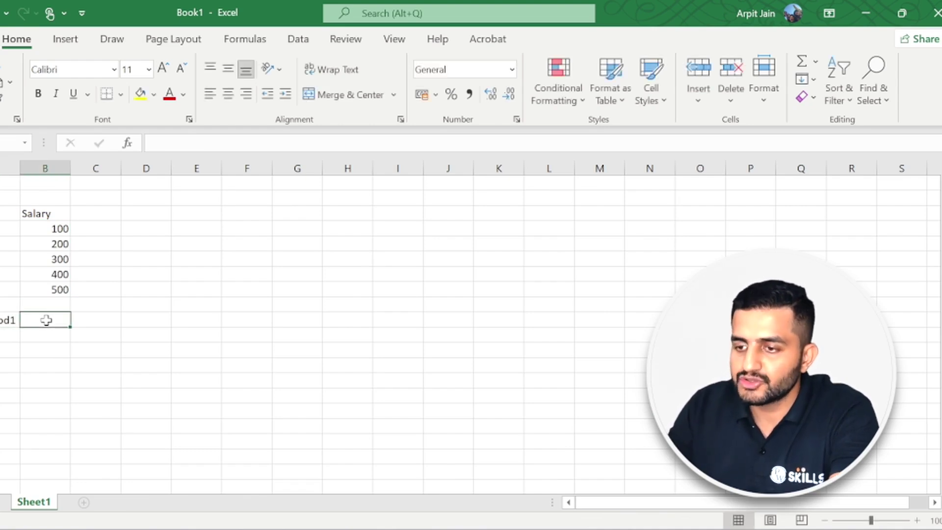
{"action": "type", "text": "=sum"}
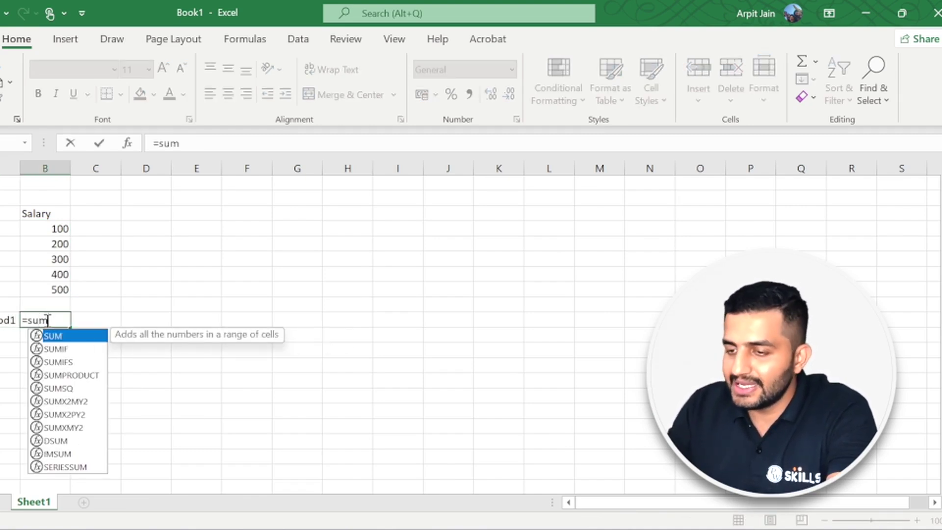
{"action": "key", "text": "Tab"}
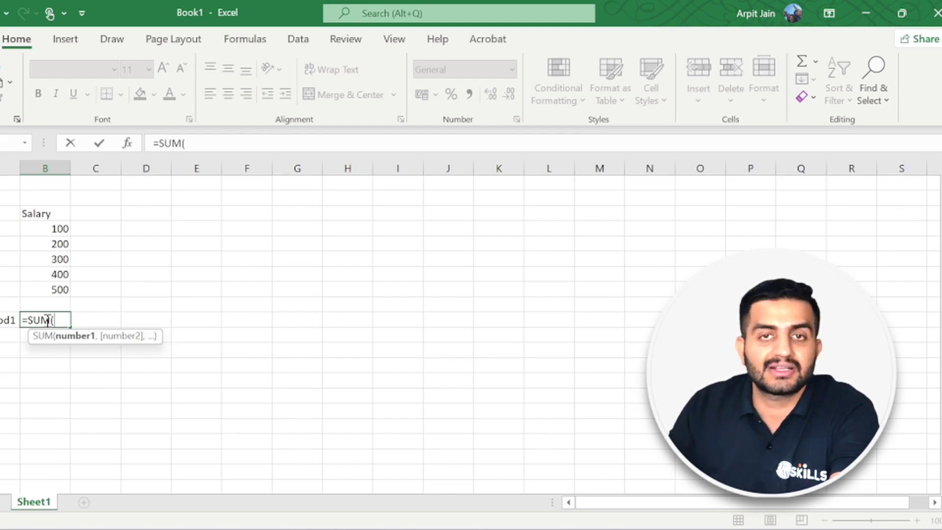
{"action": "type", "text": "100"}
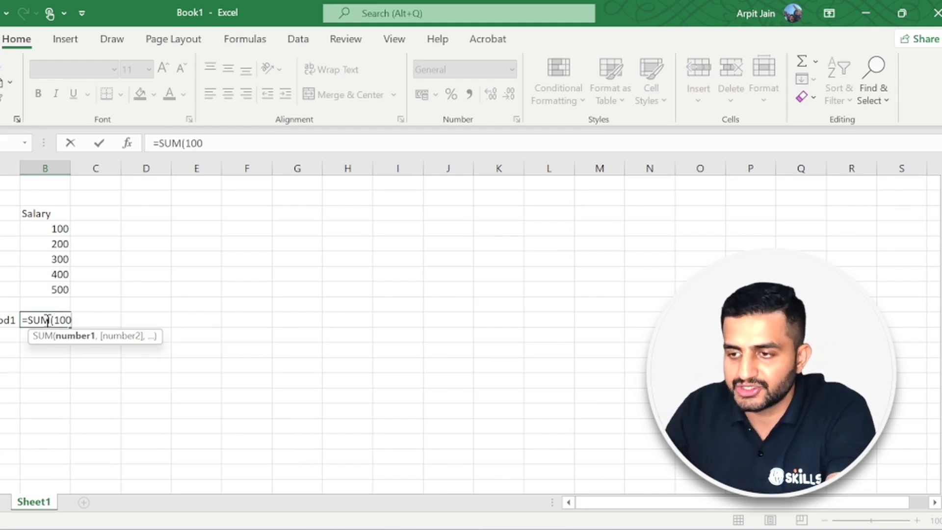
{"action": "type", "text": ",200,300,"}
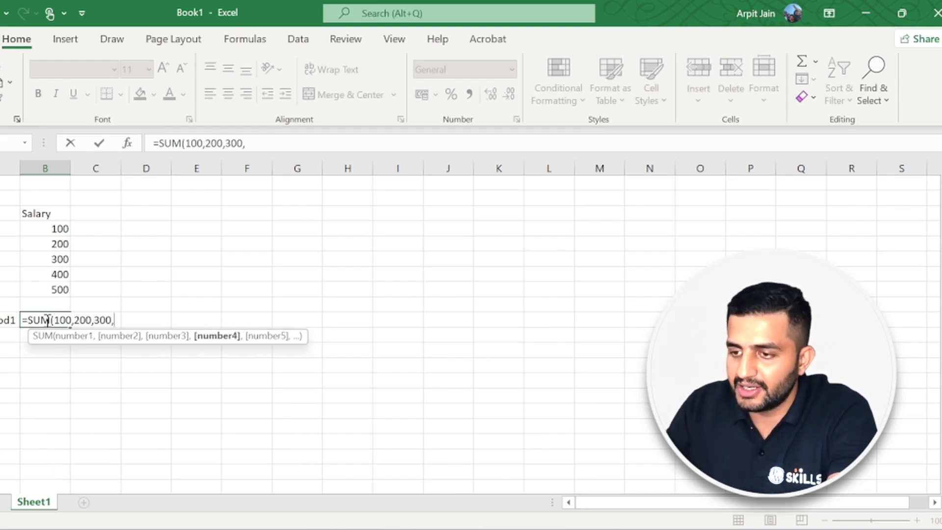
{"action": "type", "text": "400,500)"}
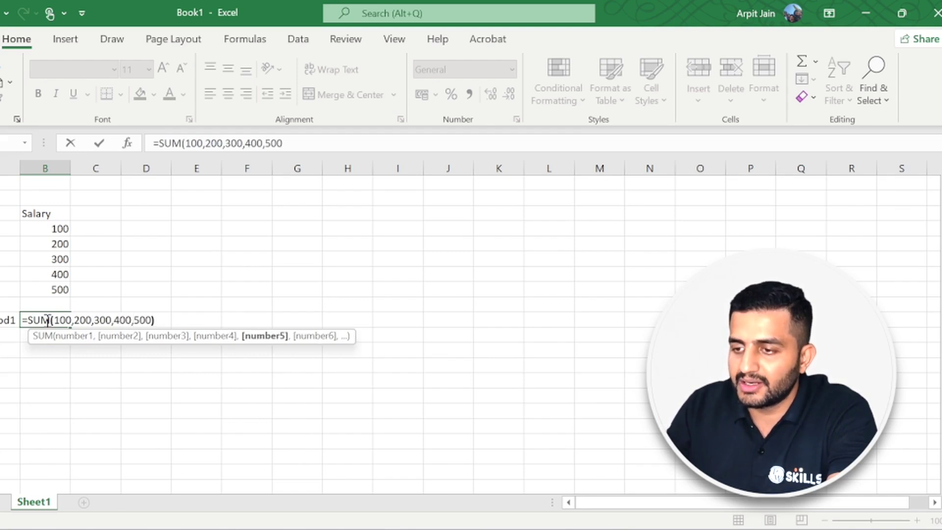
{"action": "key", "text": "Return"}
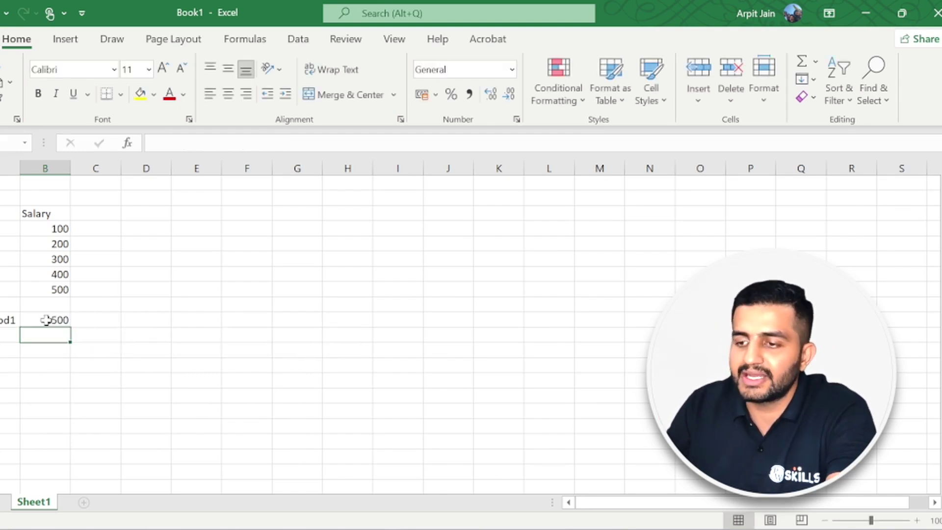
Inspect the typed-in arguments of the SUM formula in B10 against the salary values in B4:B8
{"action": "left_click", "coordinate": [45, 319]}
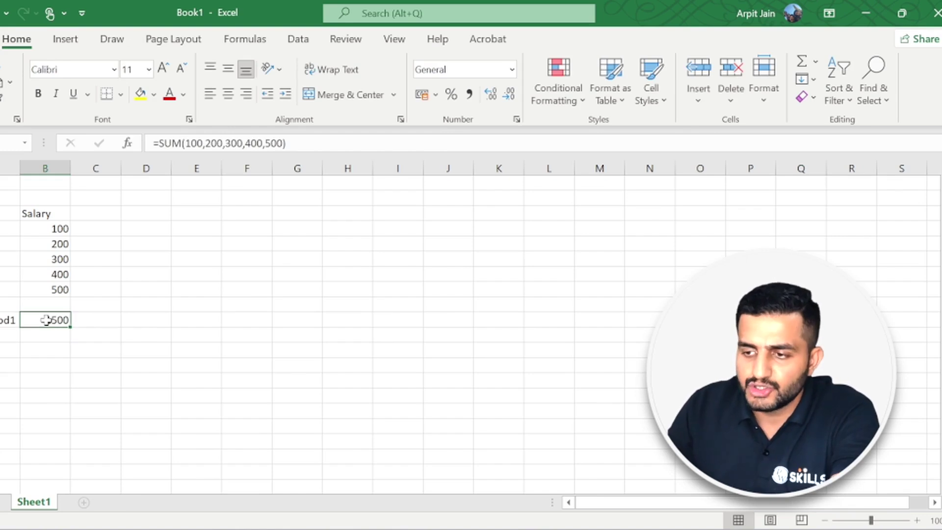
{"action": "left_click_drag", "start_coordinate": [62, 228], "coordinate": [54, 291]}
{"action": "left_click", "coordinate": [58, 318]}
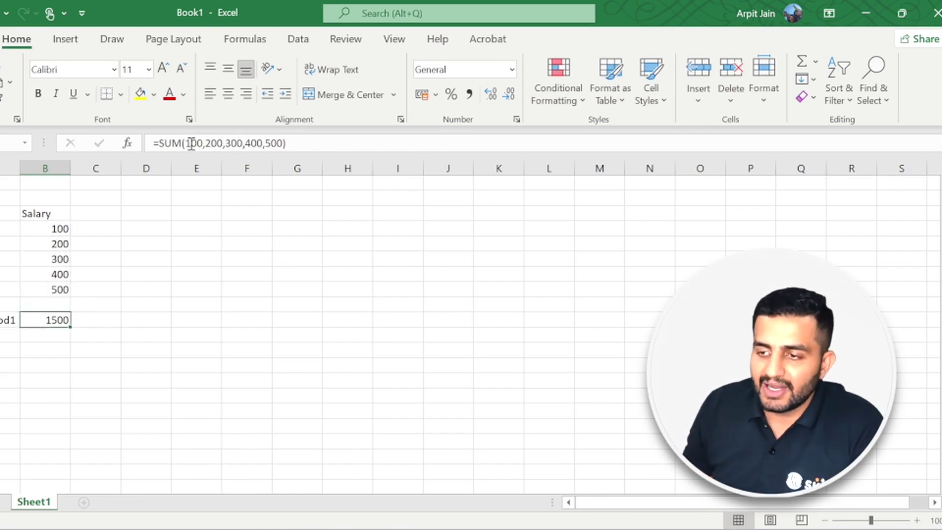
{"action": "left_click_drag", "start_coordinate": [187, 143], "coordinate": [279, 158]}
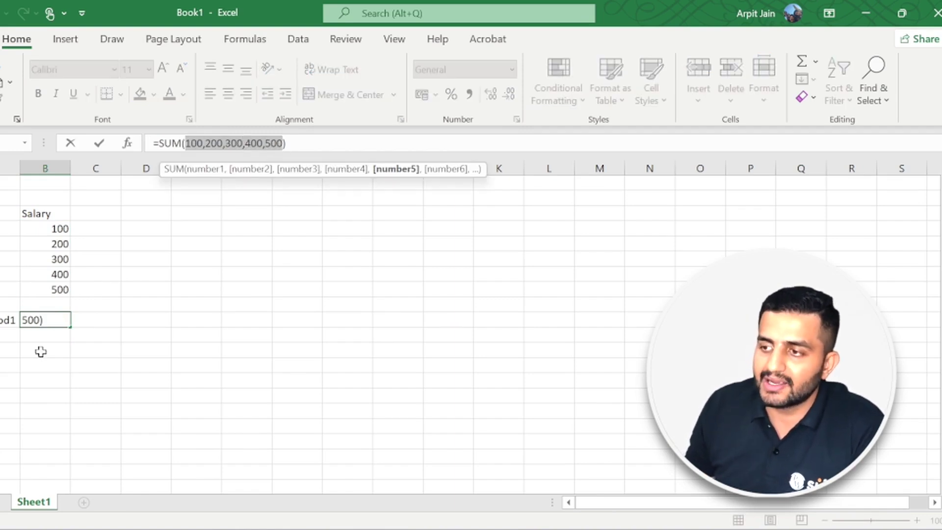
{"action": "key", "text": "Escape"}
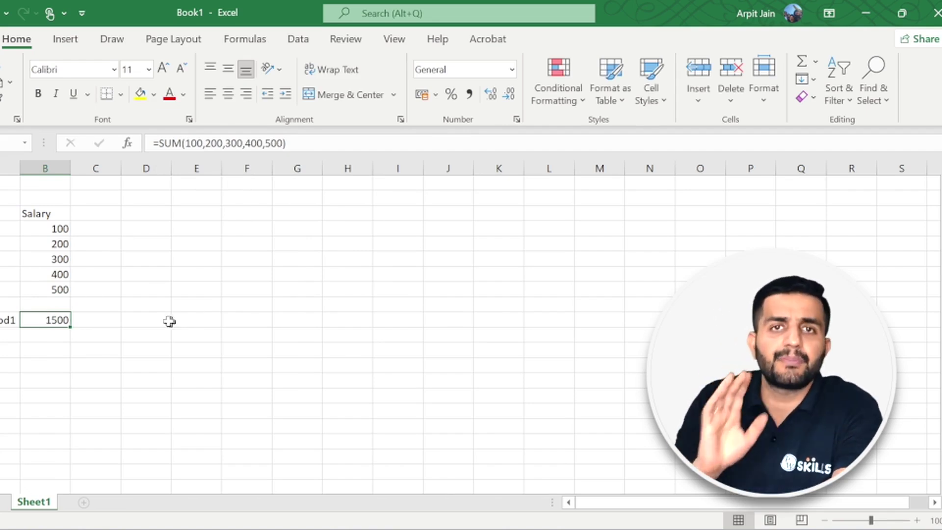
{"action": "left_click", "coordinate": [94, 315]}
{"action": "left_click", "coordinate": [43, 319]}
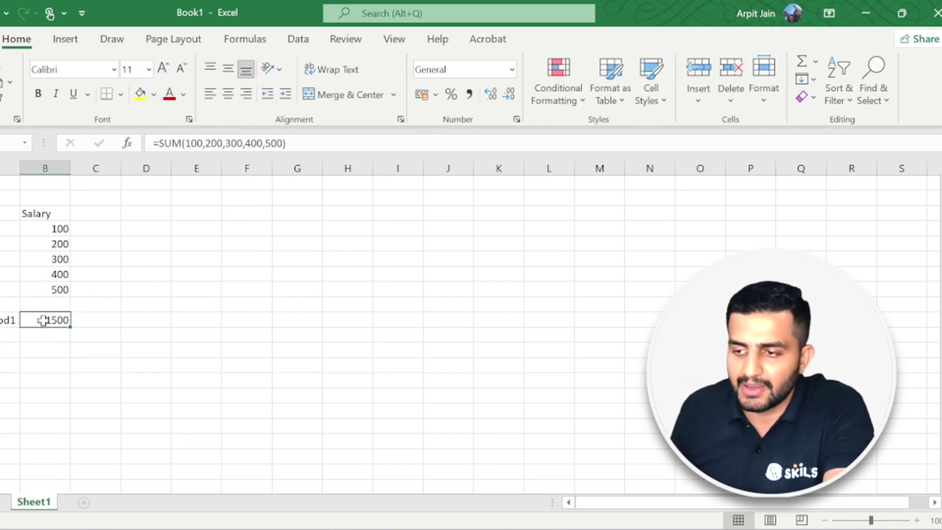
Enter =SUM(B4,B5,B6,B7,B8) in C10, referencing each salary cell individually
{"action": "left_click", "coordinate": [96, 319]}
{"action": "type", "text": "="}
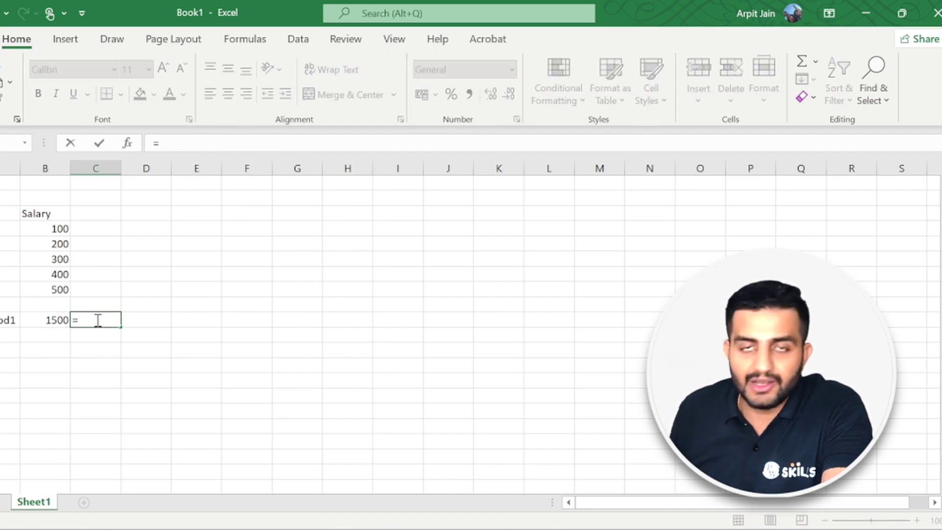
{"action": "type", "text": "sum"}
{"action": "key", "text": "Tab"}
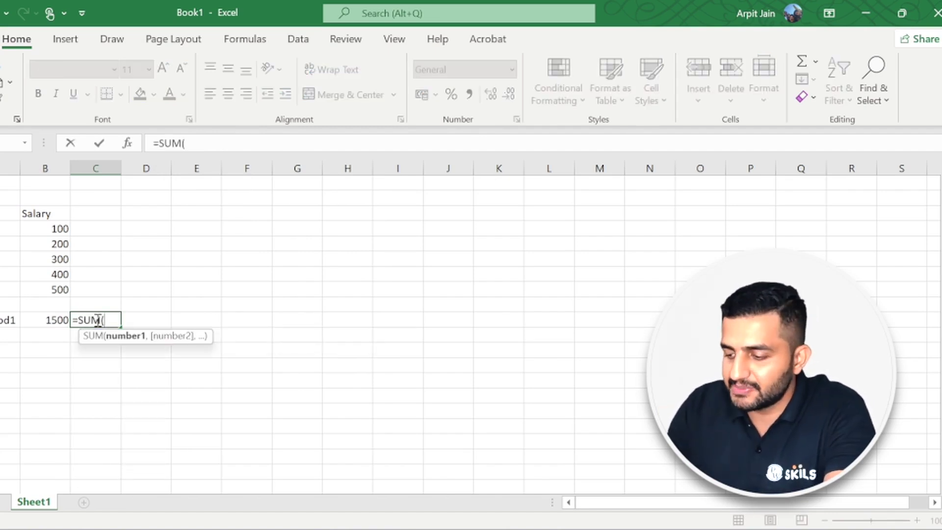
{"action": "left_click", "coordinate": [53, 228]}
{"action": "type", "text": ","}
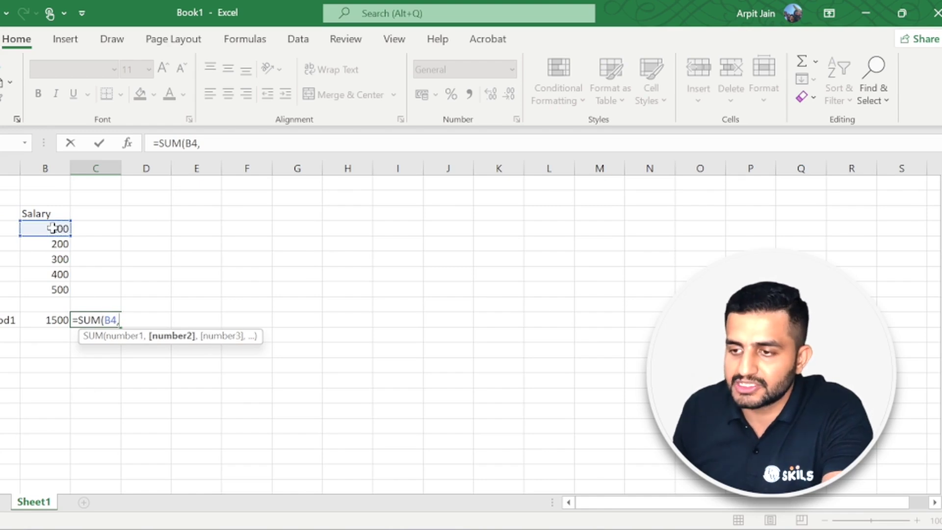
{"action": "left_click", "coordinate": [47, 247]}
{"action": "type", "text": ","}
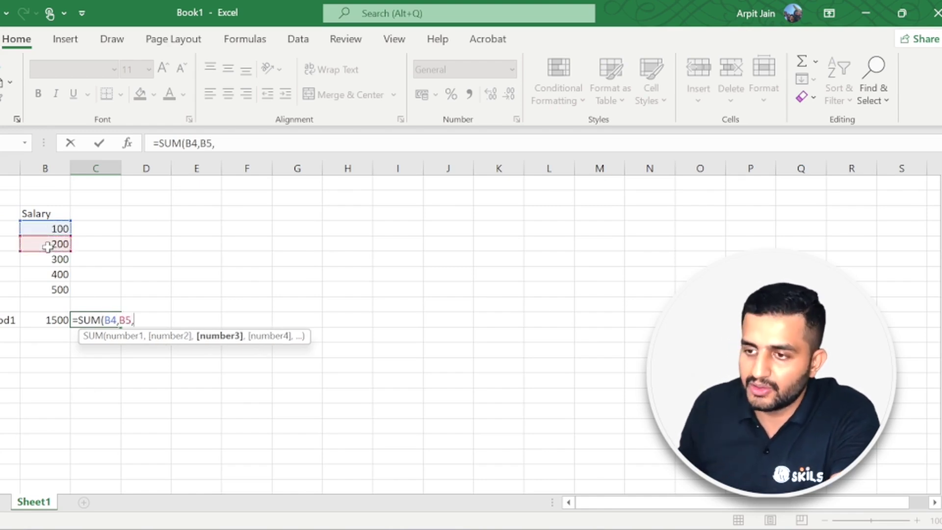
{"action": "left_click", "coordinate": [58, 259]}
{"action": "type", "text": "."}
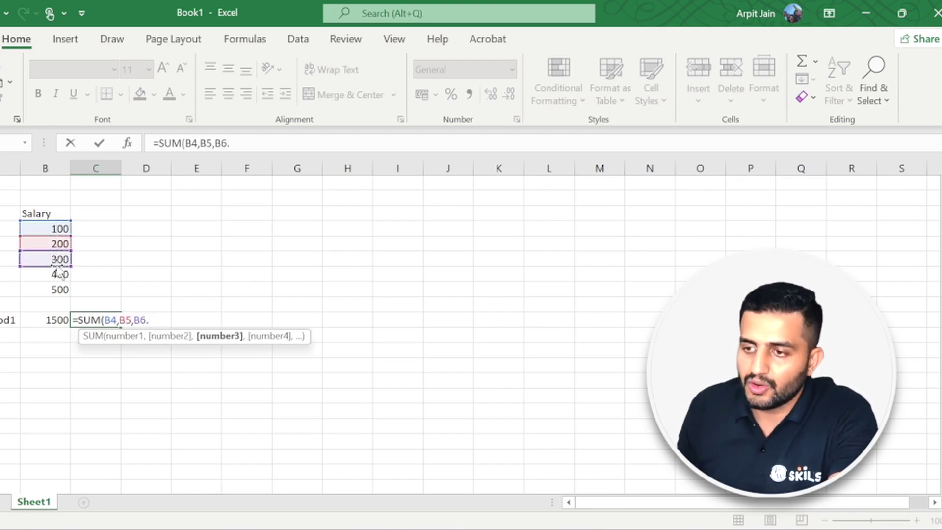
{"action": "key", "text": "BackSpace"}
{"action": "type", "text": ","}
{"action": "left_click", "coordinate": [39, 274]}
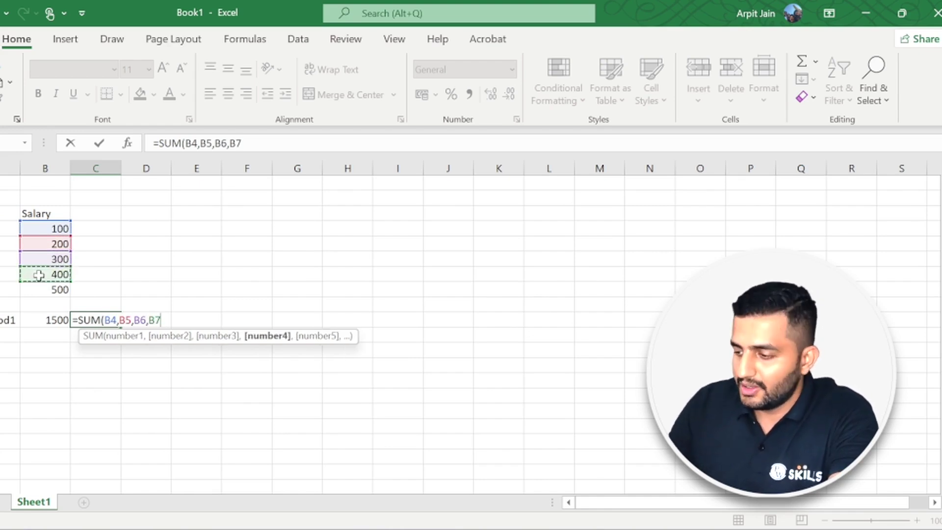
{"action": "type", "text": ","}
{"action": "left_click", "coordinate": [44, 290]}
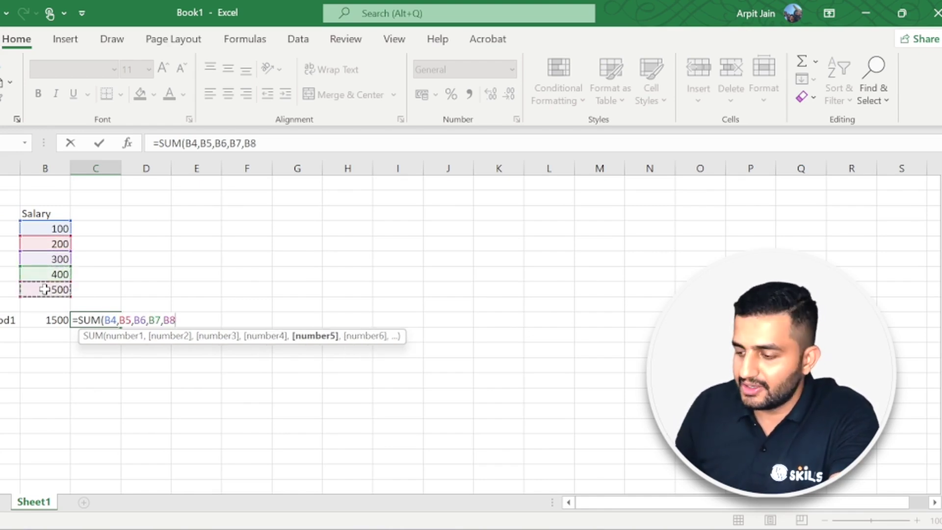
{"action": "type", "text": ")"}
{"action": "key", "text": "Return"}
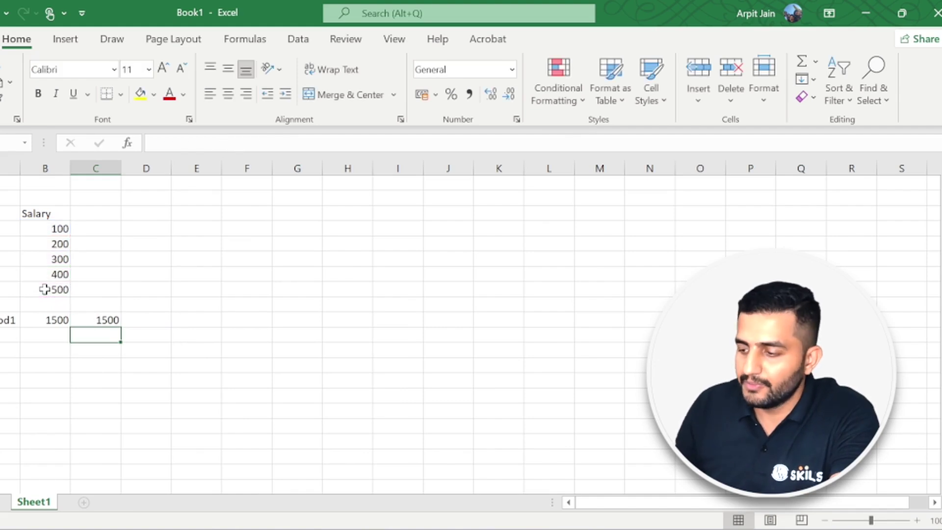
Compare the cell-reference formula in C10 with the typed-number formula in B10
{"action": "left_click", "coordinate": [104, 319]}
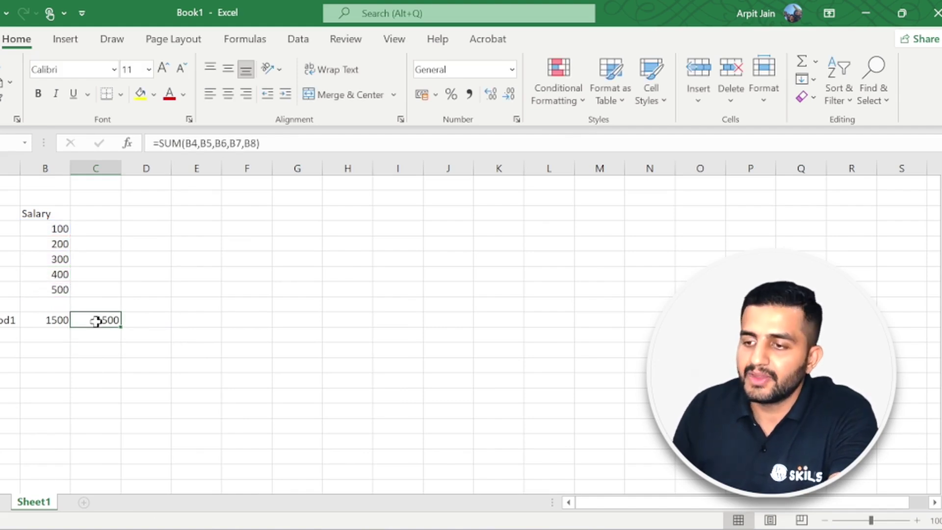
{"action": "left_click", "coordinate": [49, 319]}
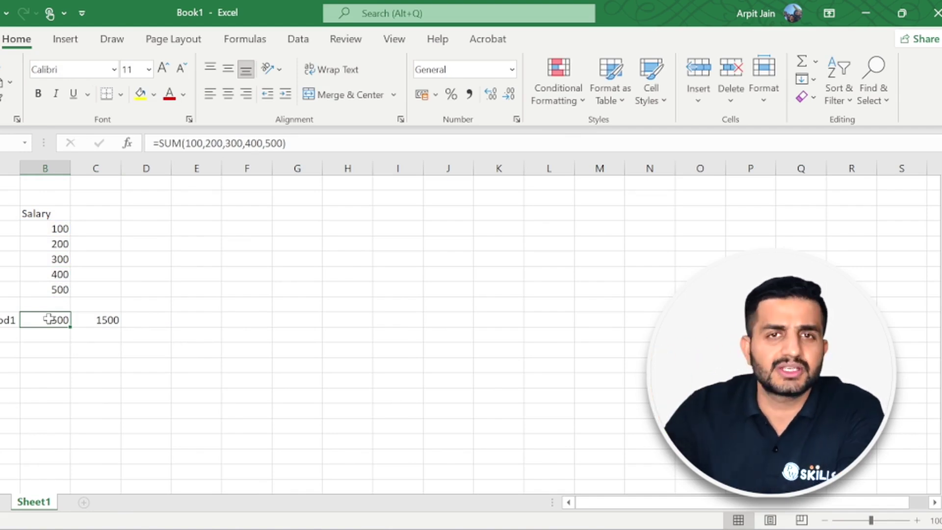
{"action": "left_click", "coordinate": [110, 323]}
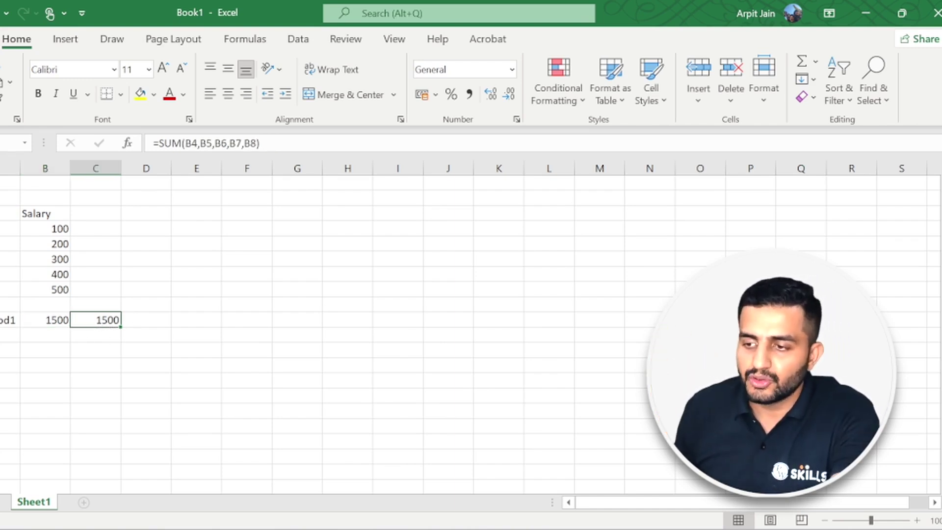
{"action": "left_click", "coordinate": [9, 335]}
{"action": "type", "text": "Metjods"}
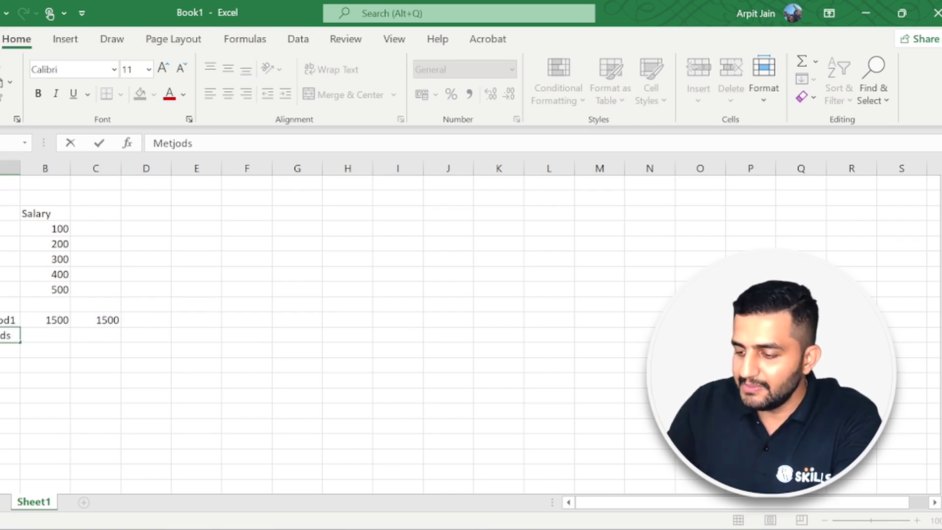
{"action": "key", "text": "BackSpace"}
{"action": "type", "text": "2"}
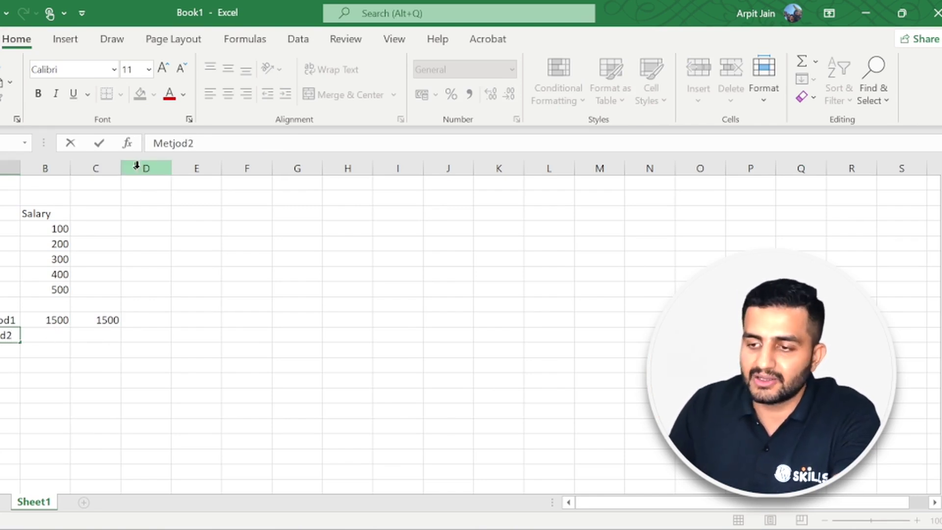
{"action": "left_click", "coordinate": [170, 140]}
{"action": "key", "text": "Delete"}
{"action": "type", "text": "h"}
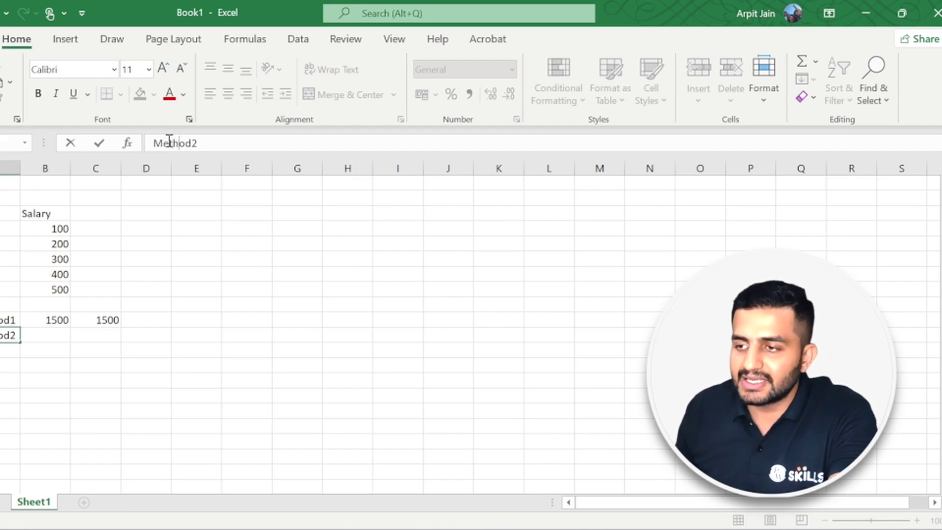
{"action": "key", "text": "Escape"}
{"action": "left_click", "coordinate": [54, 228]}
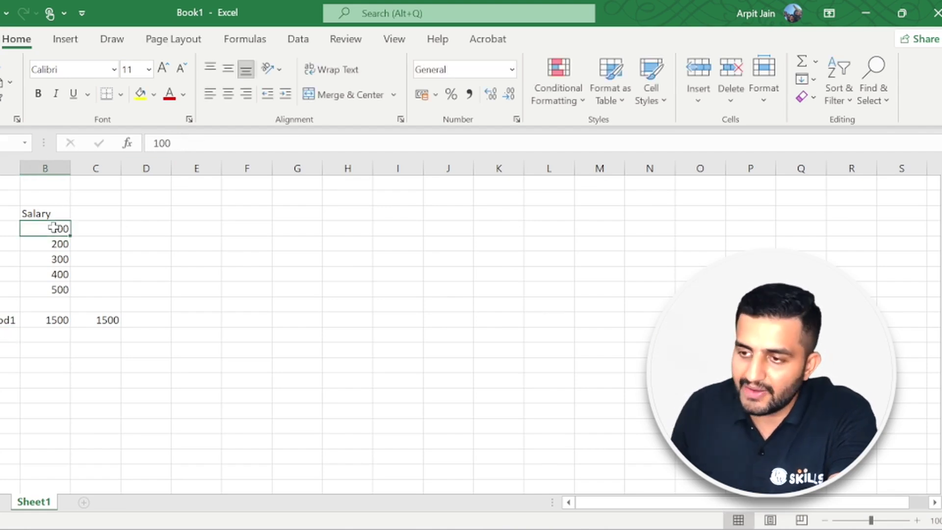
{"action": "left_click", "coordinate": [5, 333]}
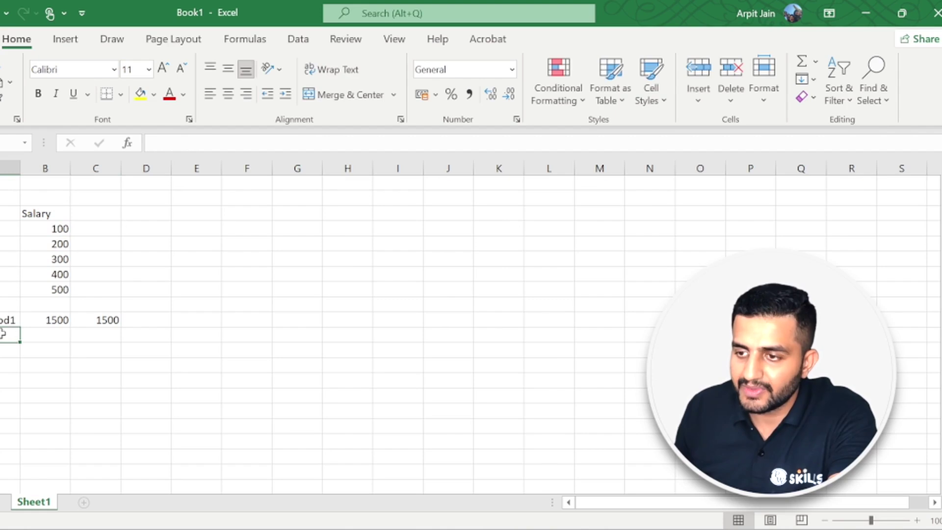
{"action": "left_click", "coordinate": [55, 288]}
{"action": "left_click", "coordinate": [58, 229]}
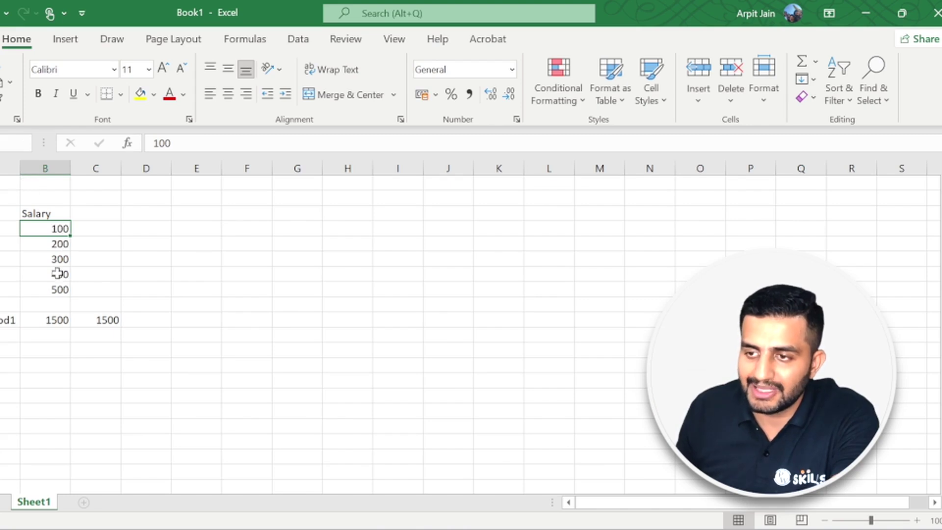
{"action": "left_click", "coordinate": [58, 290]}
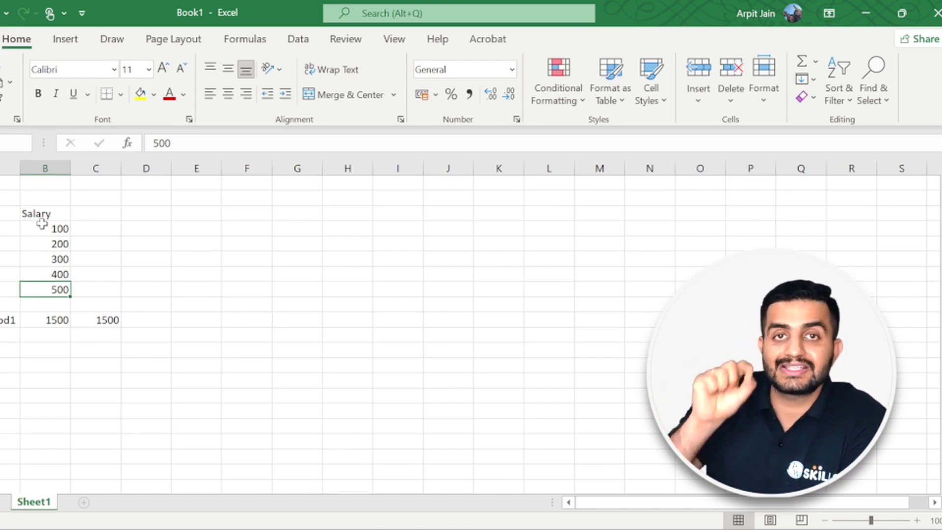
Label cell A11 as Method2, directly below the Method1 label
{"action": "left_click", "coordinate": [2, 336]}
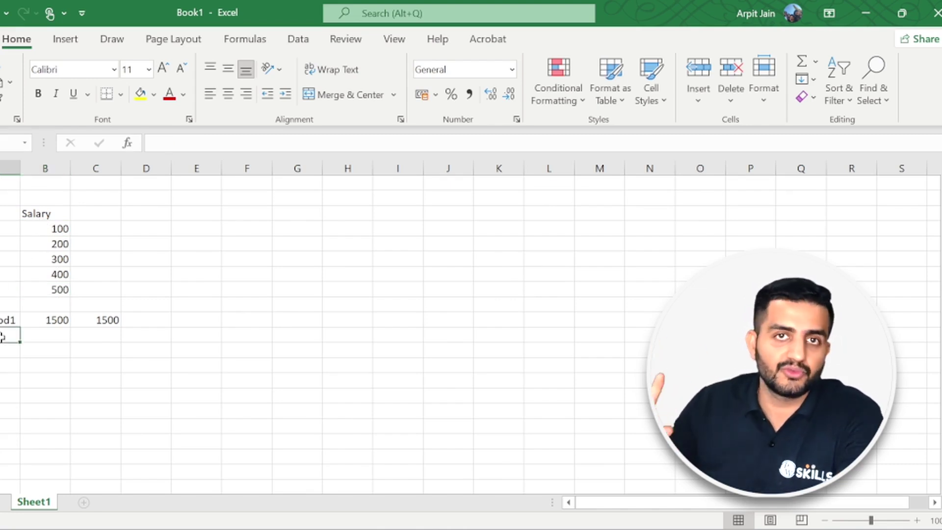
{"action": "type", "text": "Method2"}
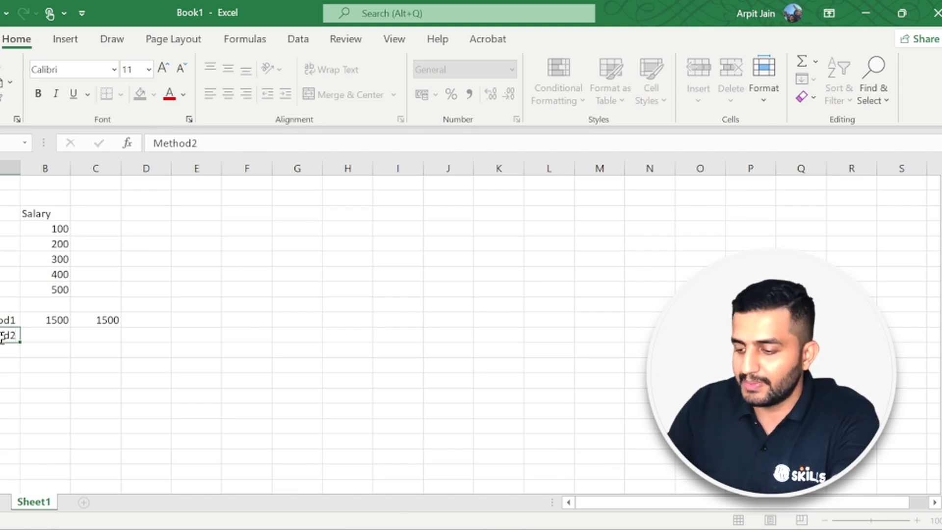
{"action": "key", "text": "Tab"}
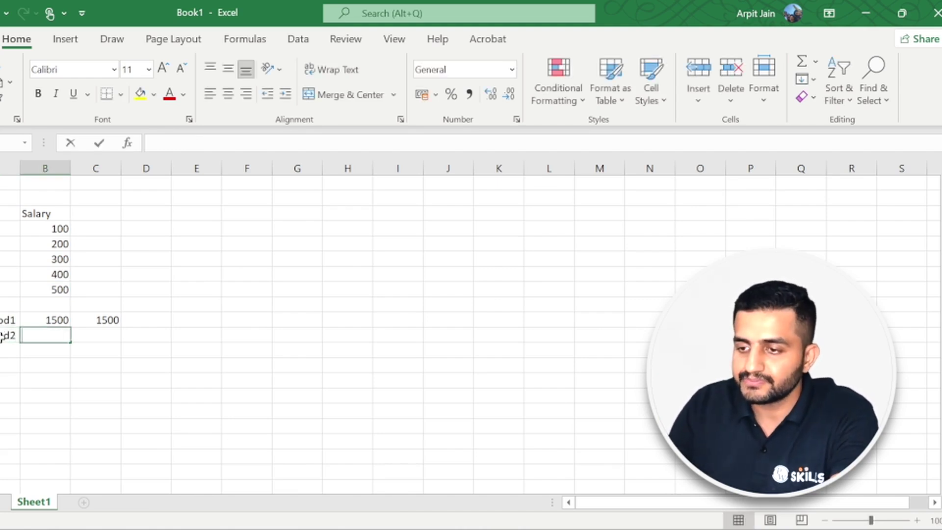
Start a SUM formula in B11 that covers the salary cells as the range B4:B8
{"action": "type", "text": "=sum"}
{"action": "key", "text": "Tab"}
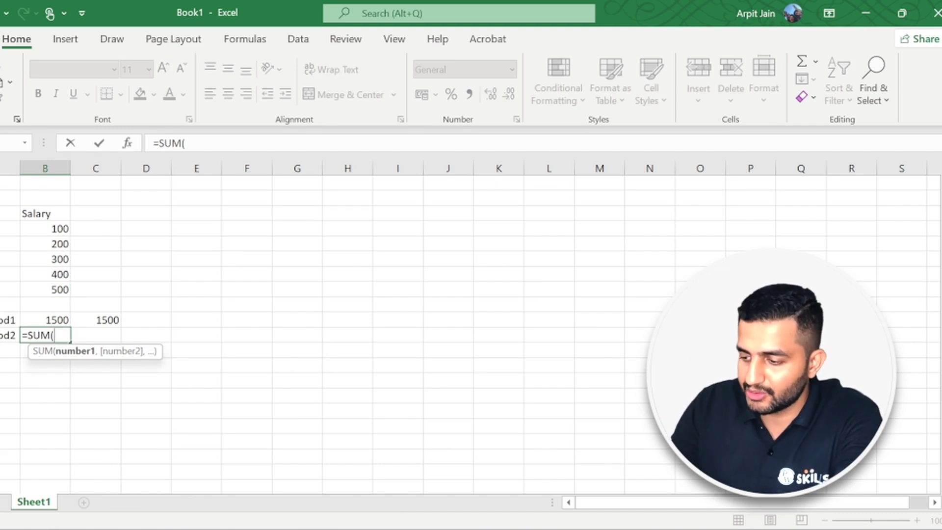
{"action": "left_click", "coordinate": [47, 229]}
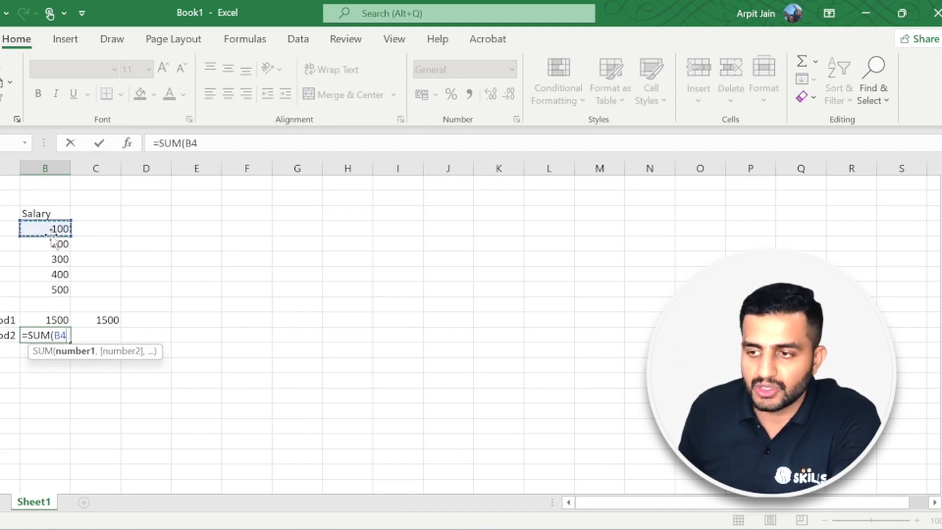
{"action": "key", "text": "F8"}
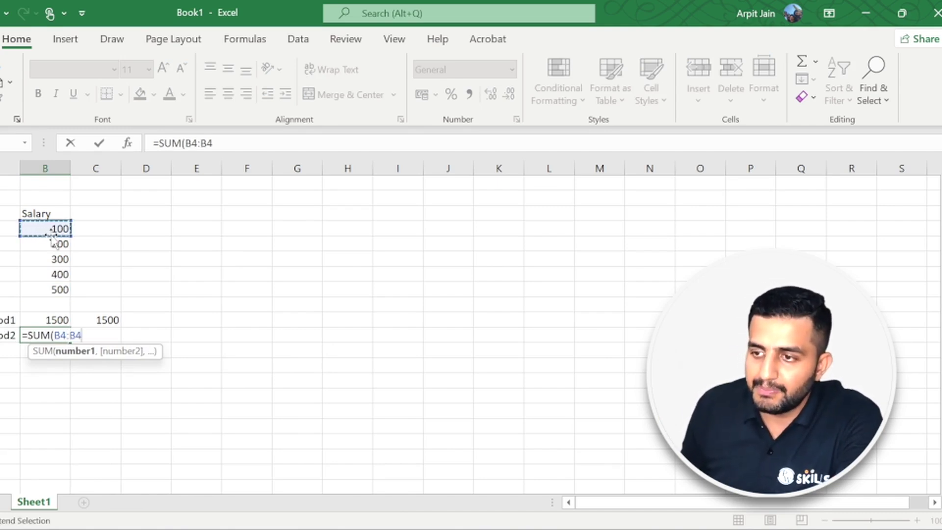
{"action": "type", "text": "8"}
{"action": "key", "text": "BackSpace"}
{"action": "key", "text": "BackSpace"}
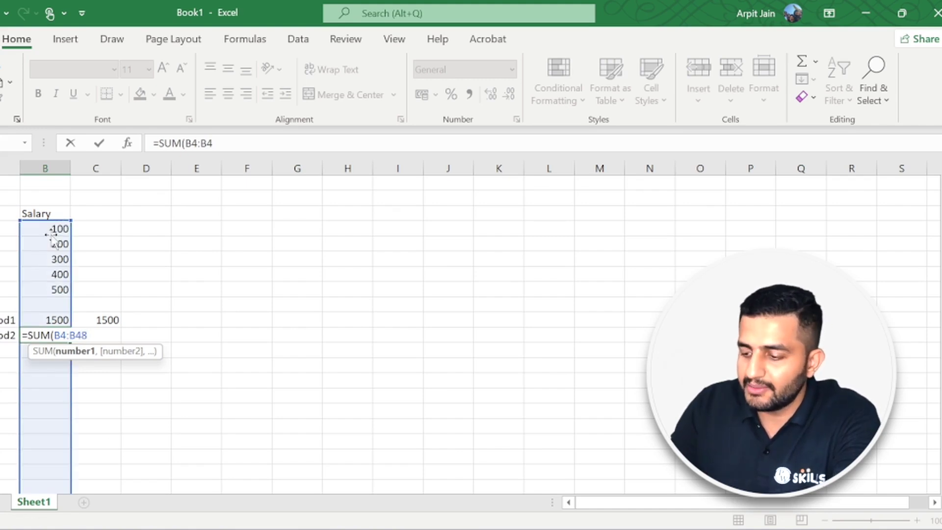
{"action": "type", "text": "8"}
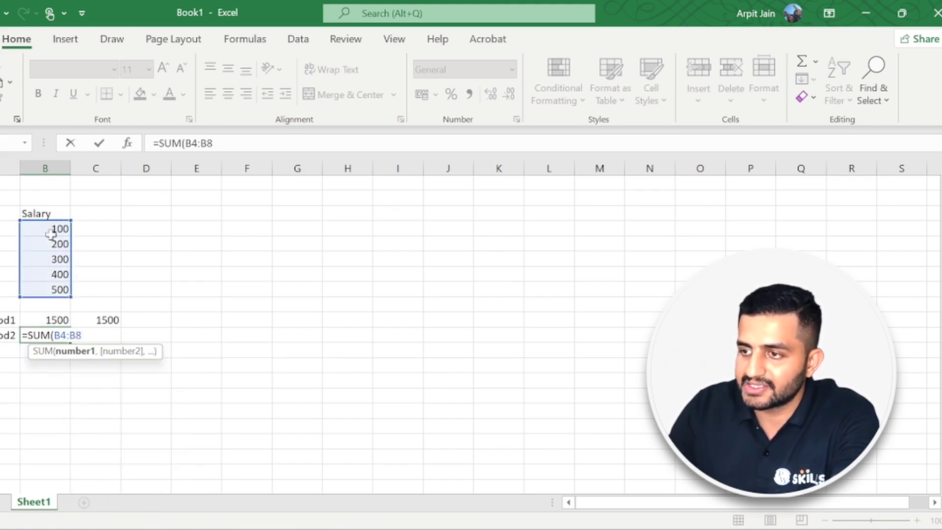
Highlight the range argument, reselect the salary cells B4:B8 for it, and complete =SUM(B4:B8) in B11
{"action": "left_click", "coordinate": [210, 142]}
{"action": "left_click_drag", "start_coordinate": [210, 142], "coordinate": [185, 142]}
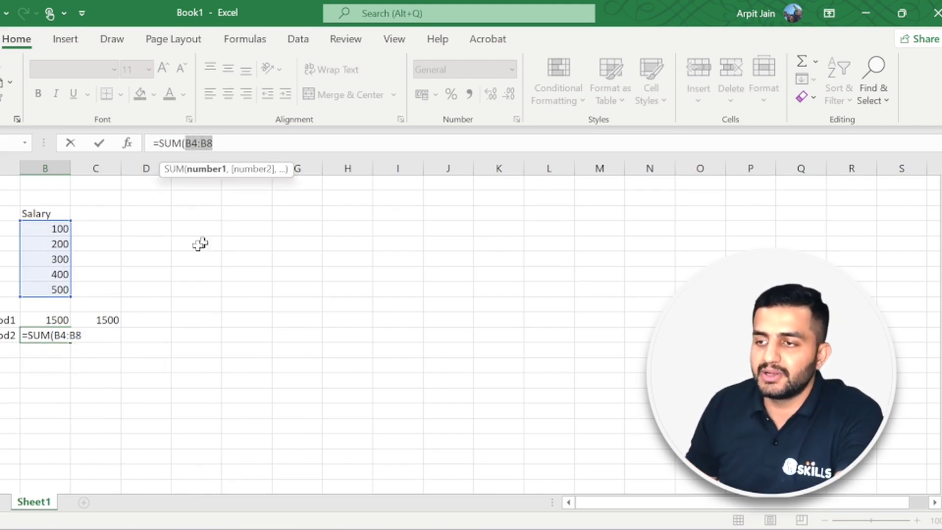
{"action": "left_click_drag", "start_coordinate": [44, 227], "coordinate": [73, 289]}
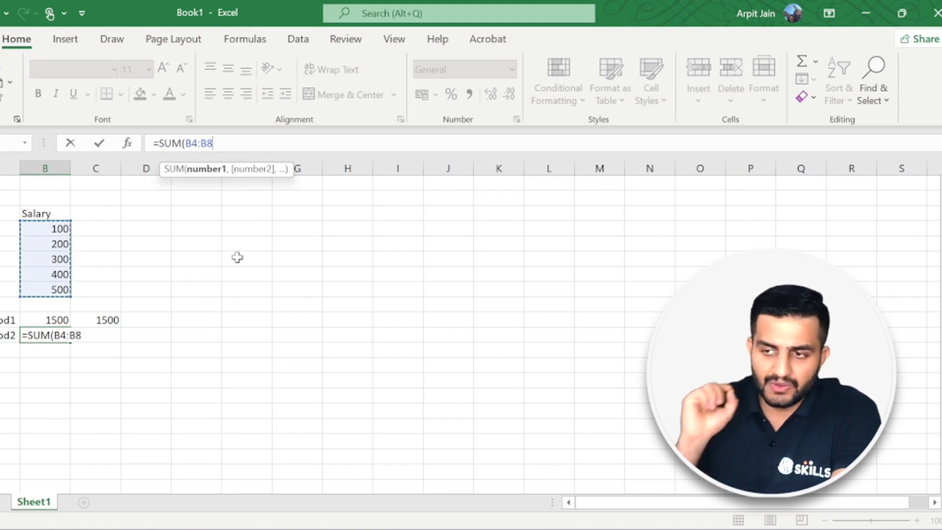
{"action": "type", "text": ")"}
{"action": "key", "text": "Return"}
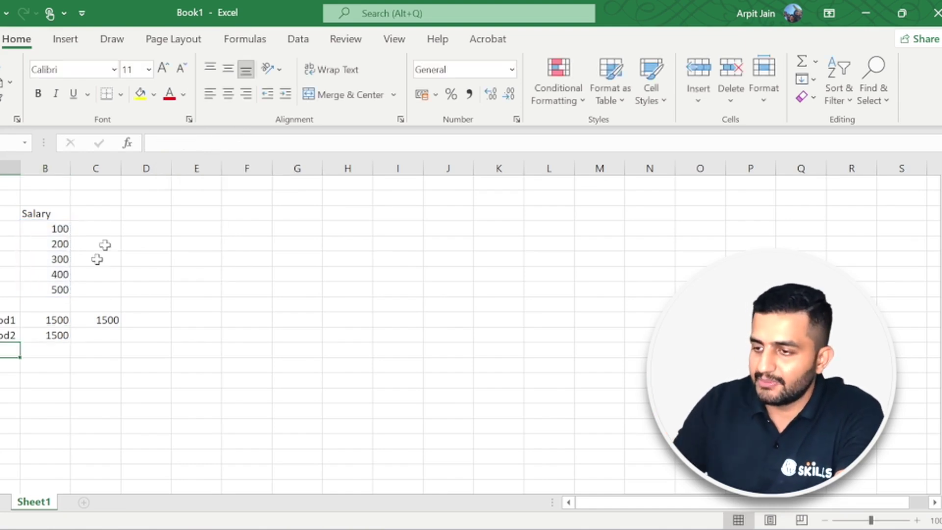
{"action": "left_click", "coordinate": [58, 340]}
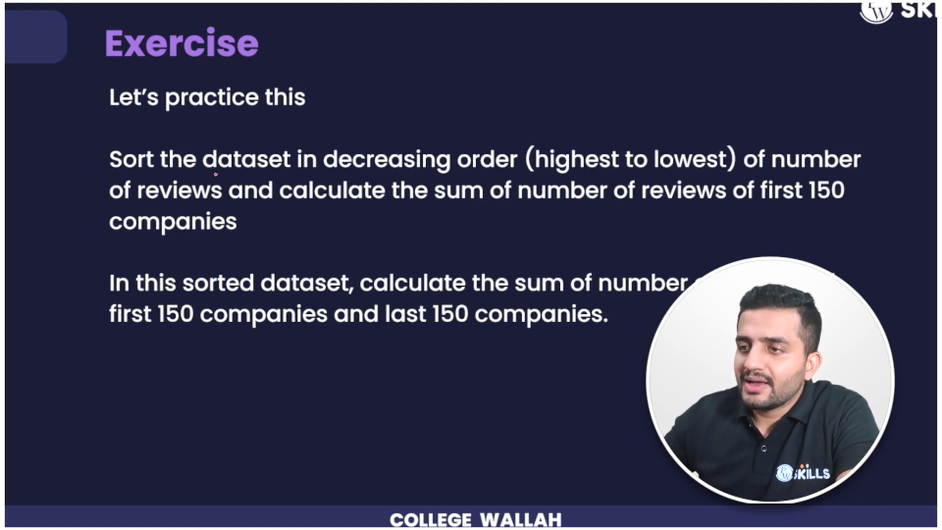
{"action": "left_click_drag", "start_coordinate": [205, 172], "coordinate": [251, 171]}
{"action": "left_click_drag", "start_coordinate": [343, 175], "coordinate": [394, 175]}
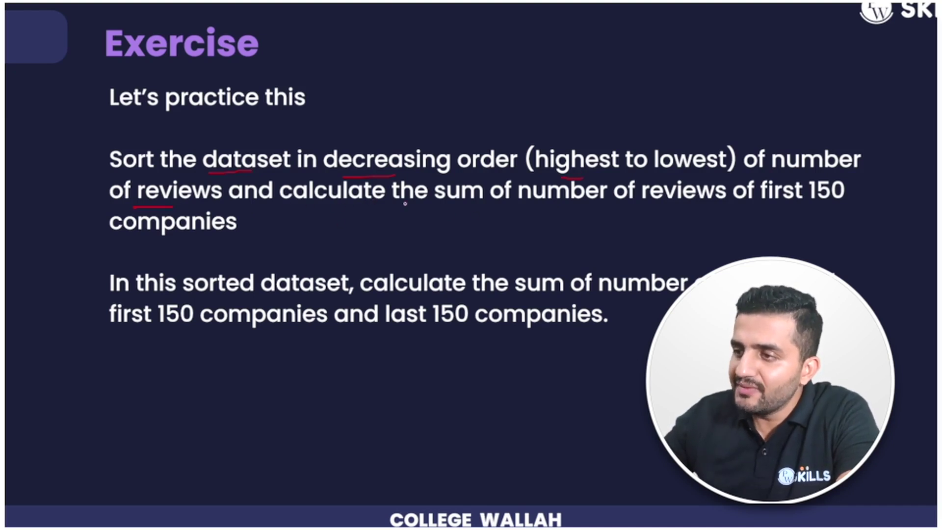
{"action": "left_click_drag", "start_coordinate": [447, 211], "coordinate": [530, 208]}
{"action": "left_click_drag", "start_coordinate": [652, 207], "coordinate": [687, 206]}
{"action": "left_click_drag", "start_coordinate": [118, 239], "coordinate": [192, 235]}
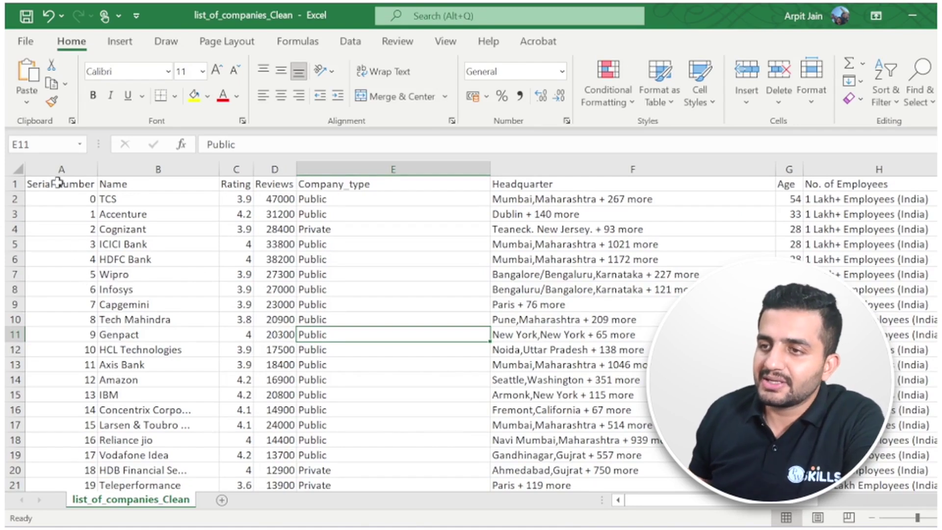
In the list_of_companies_Clean workbook, sort the whole dataset by Reviews from largest to smallest, expanding the selection to adjacent columns
{"action": "left_click", "coordinate": [59, 183]}
{"action": "left_click", "coordinate": [120, 184]}
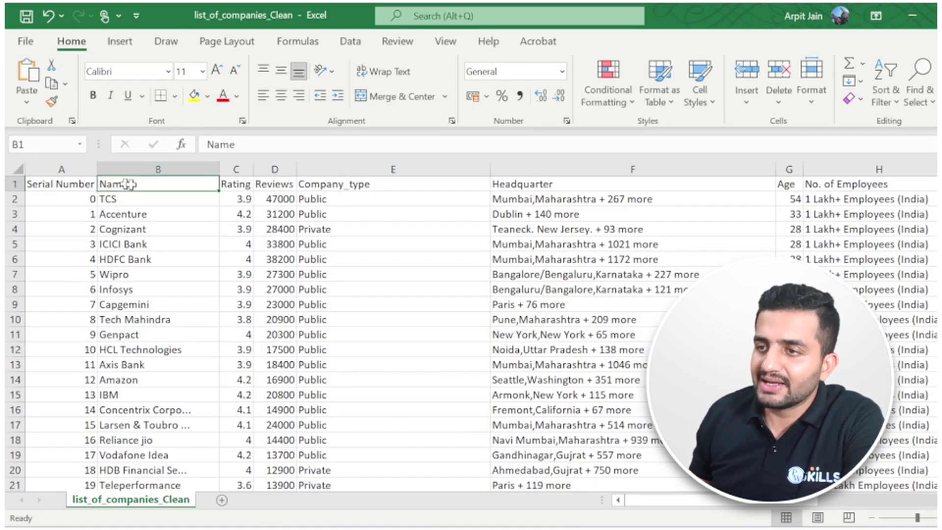
{"action": "left_click", "coordinate": [285, 189]}
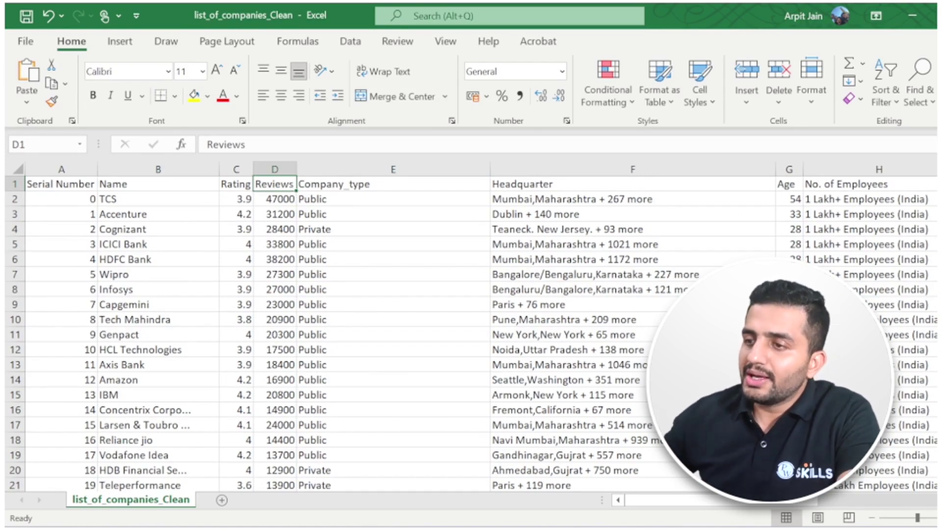
{"action": "left_click", "coordinate": [278, 169]}
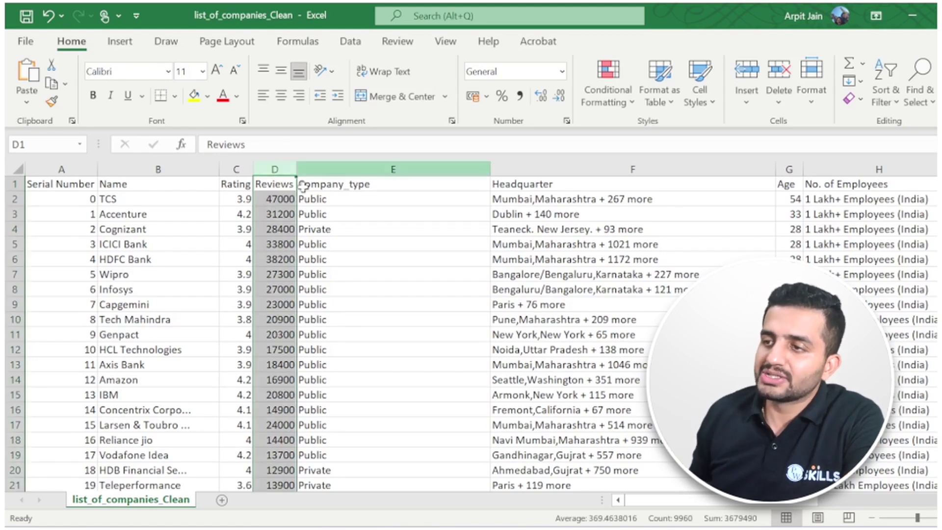
{"action": "left_click", "coordinate": [350, 42]}
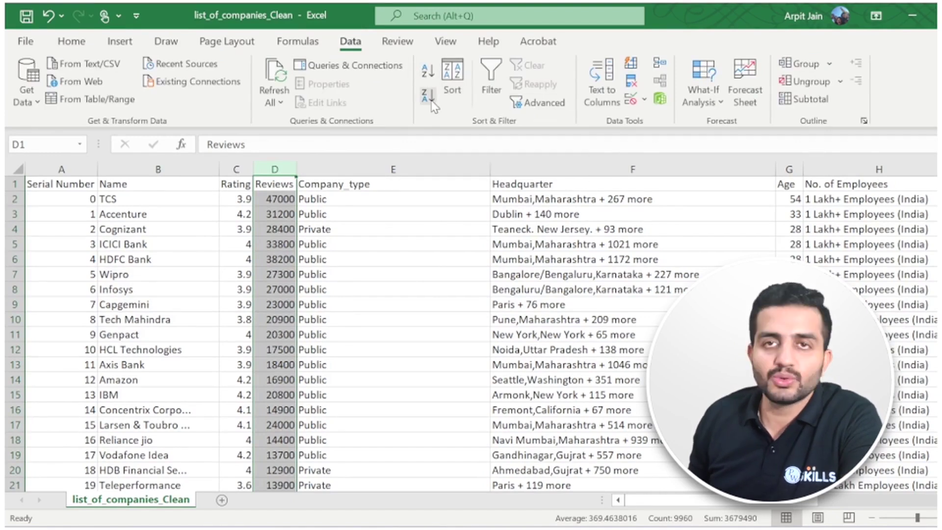
{"action": "left_click", "coordinate": [429, 98]}
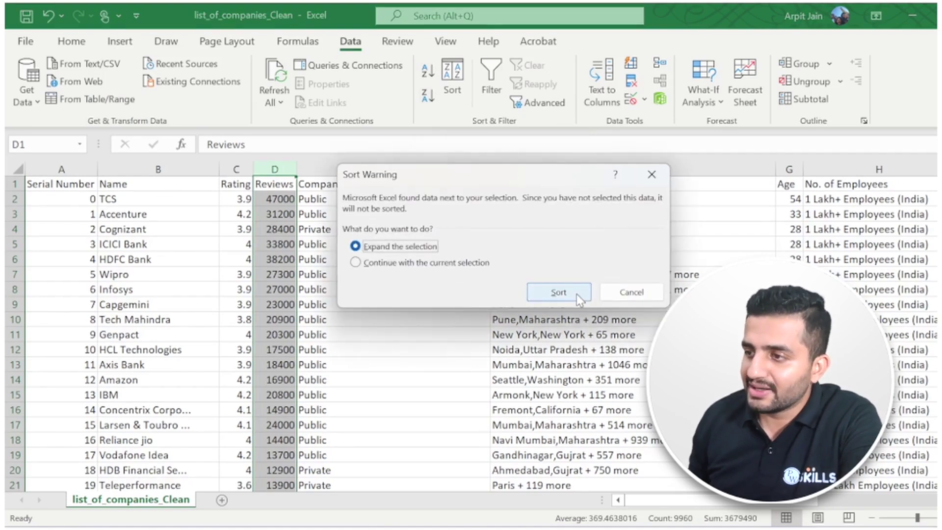
{"action": "left_click", "coordinate": [558, 292]}
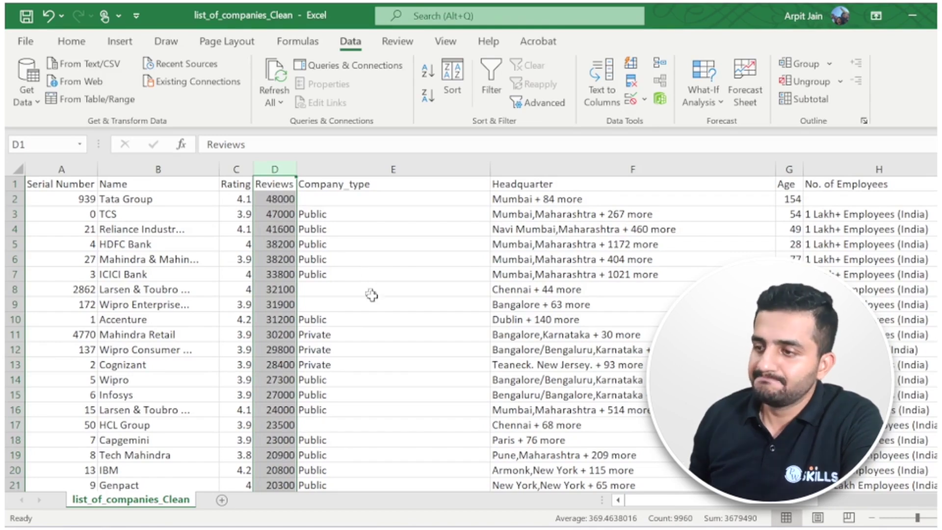
Enter =SUM(D2:D151) in J2 to total the reviews of the first 150 companies, and check the resulting formula
{"action": "left_click", "coordinate": [279, 199]}
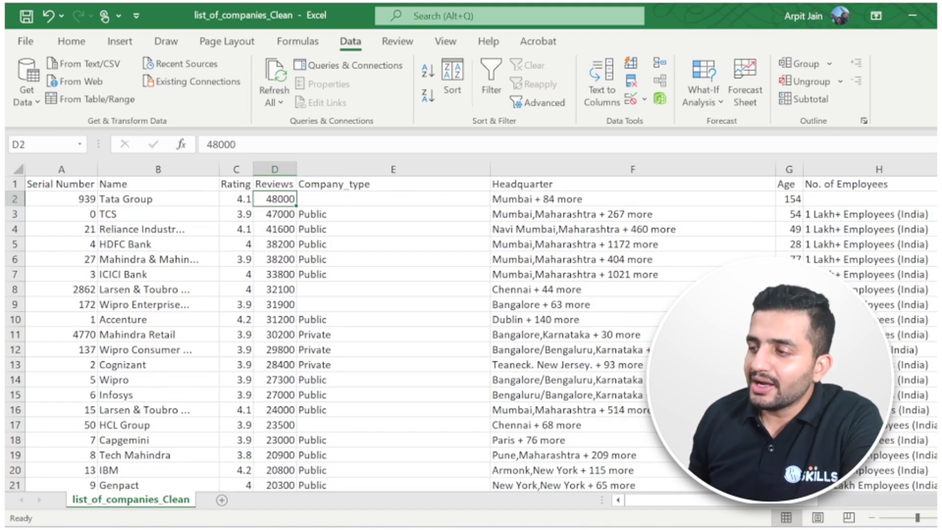
{"action": "scroll", "coordinate": [930, 464], "scroll_direction": "right", "scroll_amount": 4}
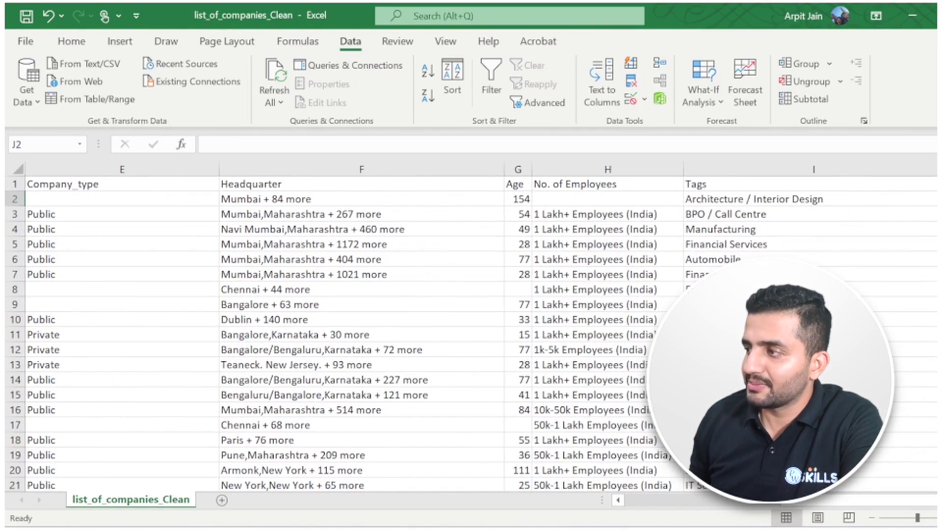
{"action": "type", "text": "="}
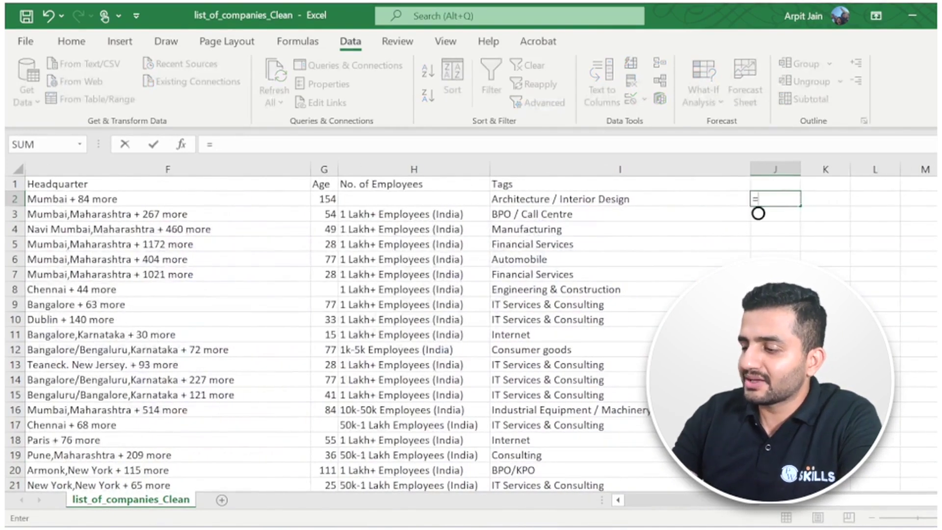
{"action": "type", "text": "sum"}
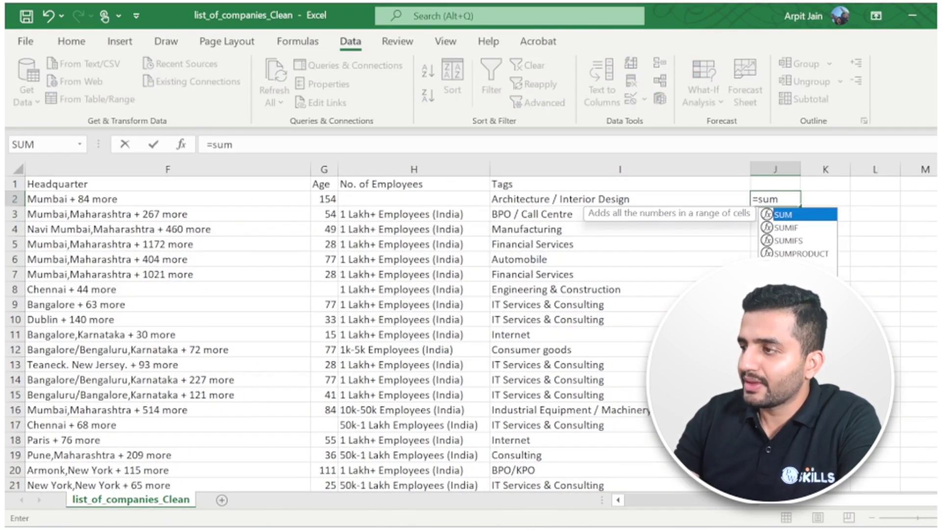
{"action": "type", "text": "(D"}
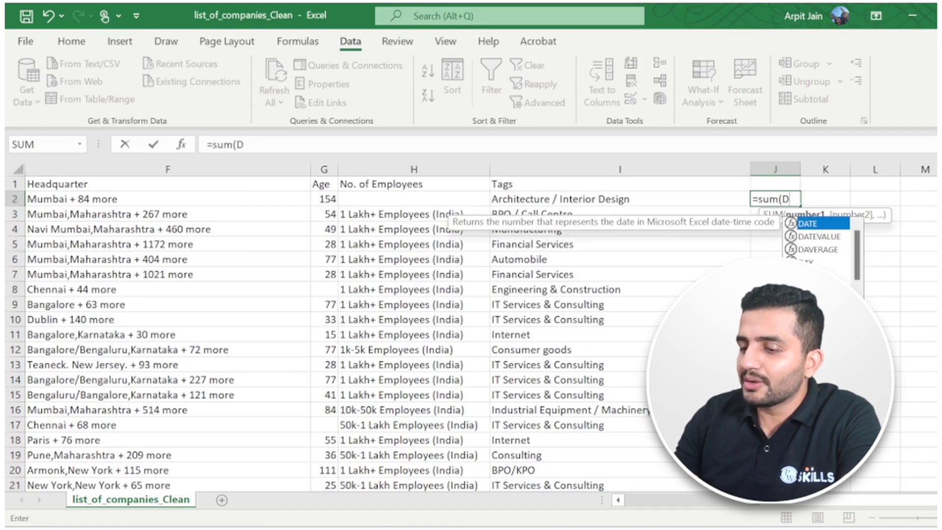
{"action": "type", "text": "2:"}
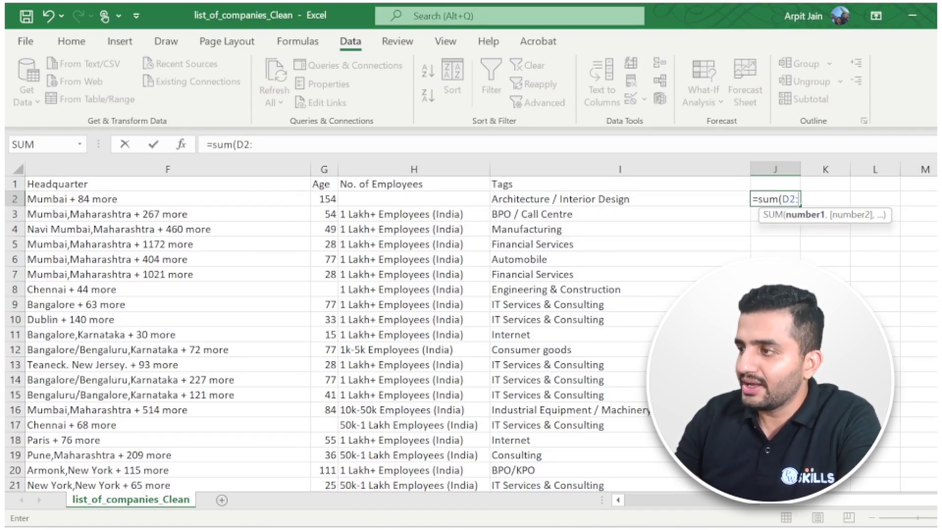
{"action": "type", "text": "D151"}
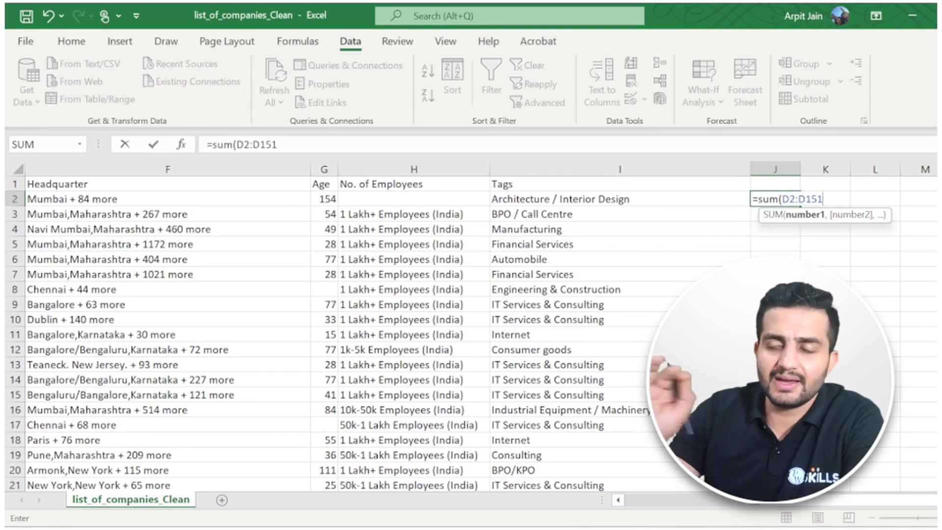
{"action": "type", "text": ")"}
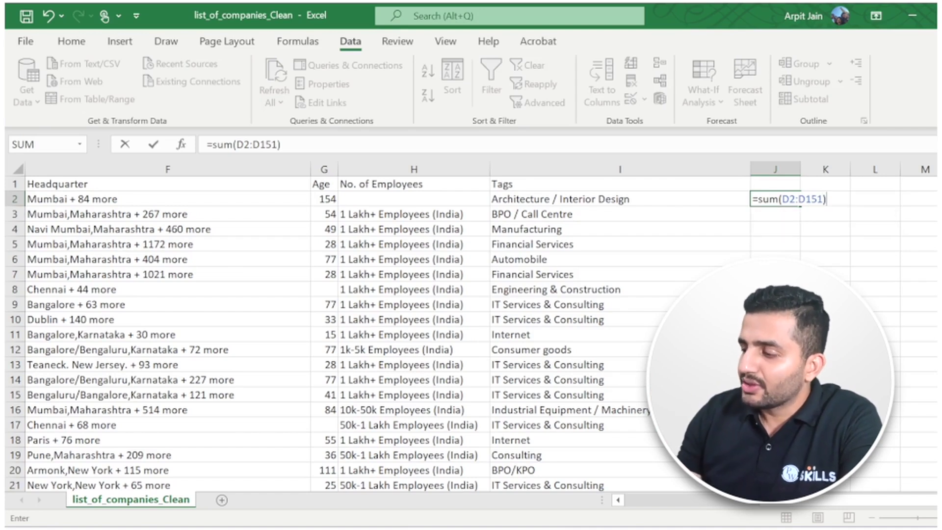
{"action": "key", "text": "Return"}
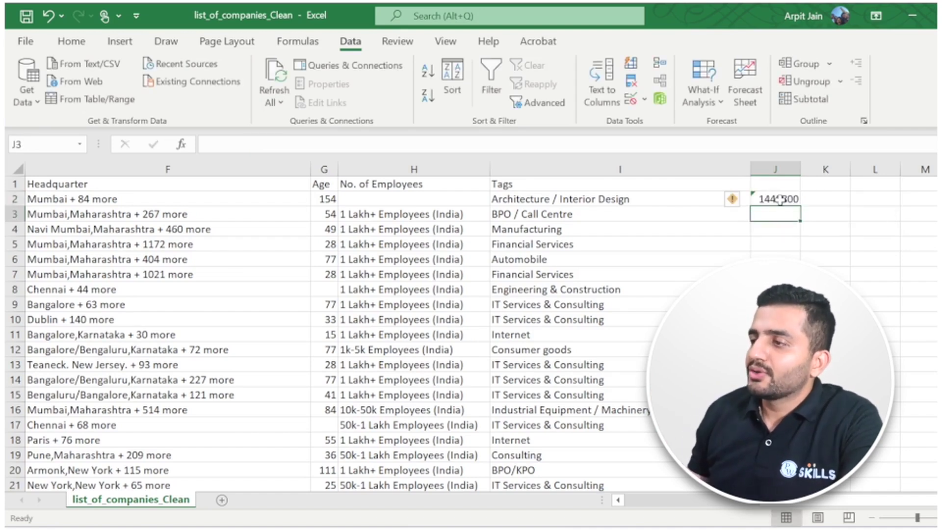
{"action": "left_click", "coordinate": [780, 200]}
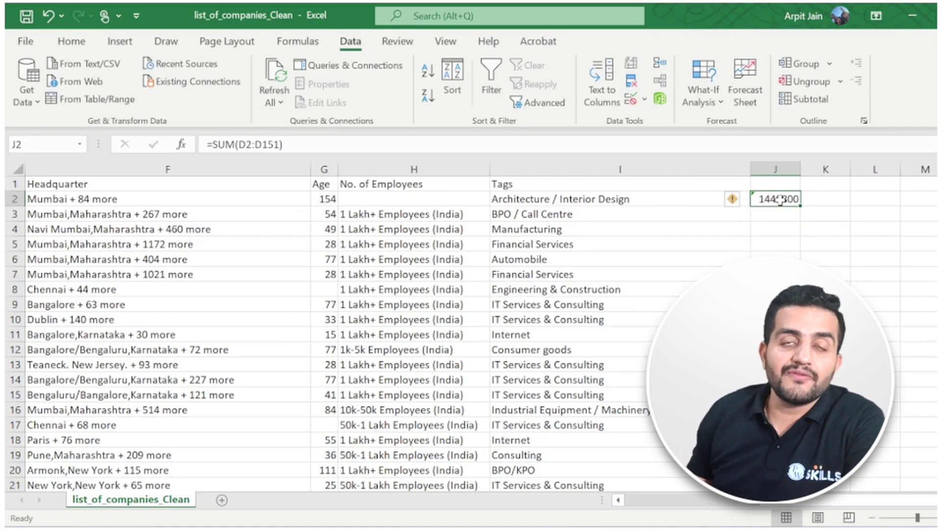
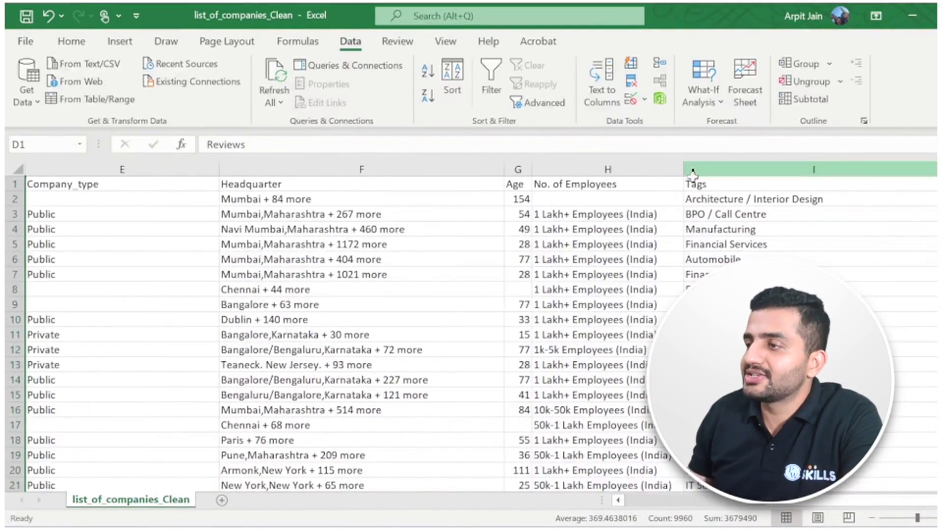
Start a SUMIF formula in J9 with the whole Tags column, I2:I9960, as its criteria range
{"action": "left_click", "coordinate": [783, 304]}
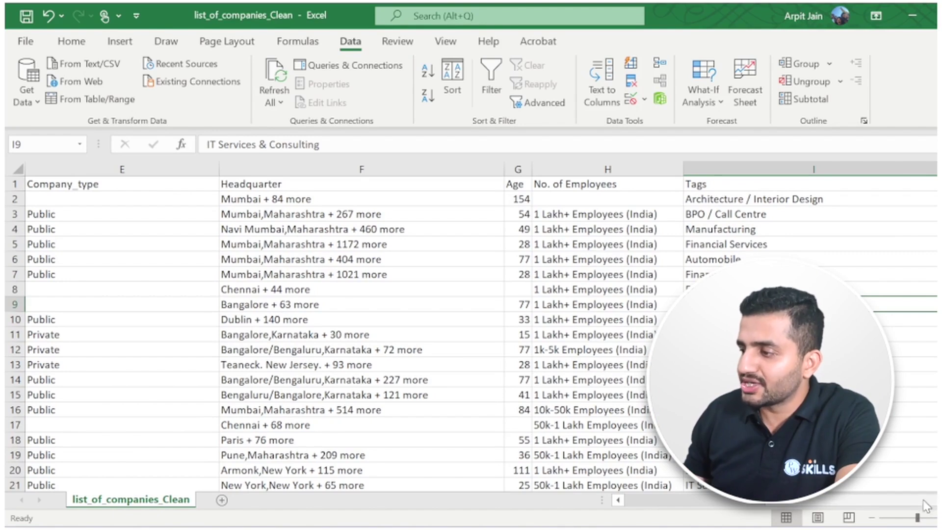
{"action": "scroll", "coordinate": [917, 515], "scroll_direction": "right", "scroll_amount": 1}
{"action": "left_click", "coordinate": [775, 304]}
{"action": "type", "text": "=sumi"}
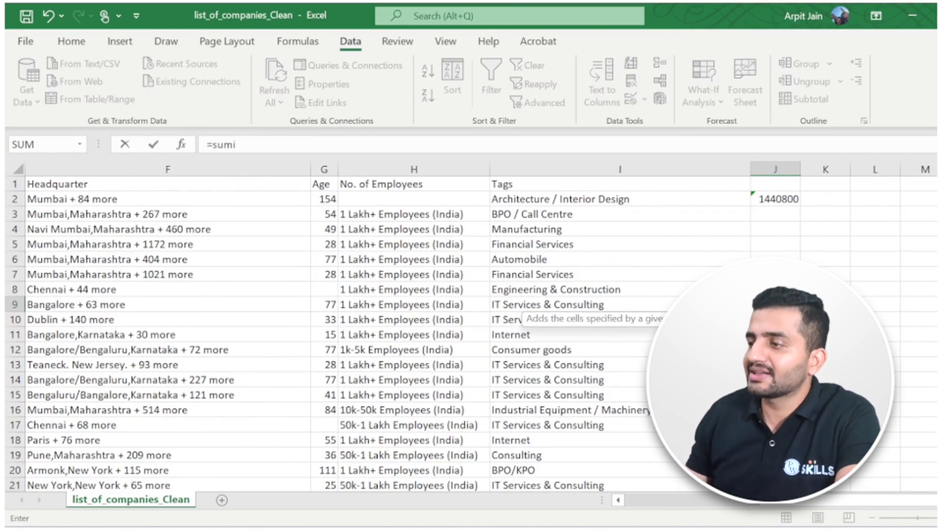
{"action": "key", "text": "Tab"}
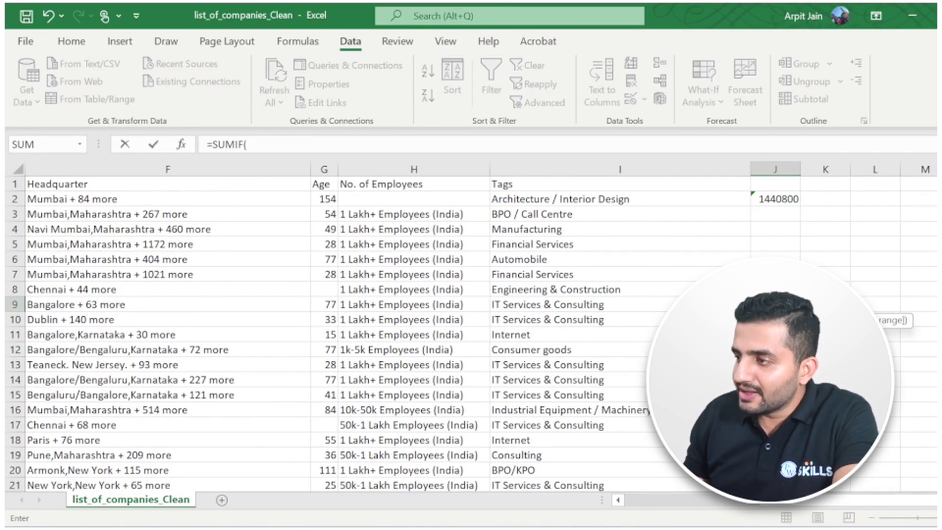
{"action": "mouse_move", "coordinate": [807, 504]}
{"action": "left_mouse_down"}
{"action": "mouse_move", "coordinate": [669, 503]}
{"action": "mouse_move", "coordinate": [804, 503]}
{"action": "left_mouse_up"}
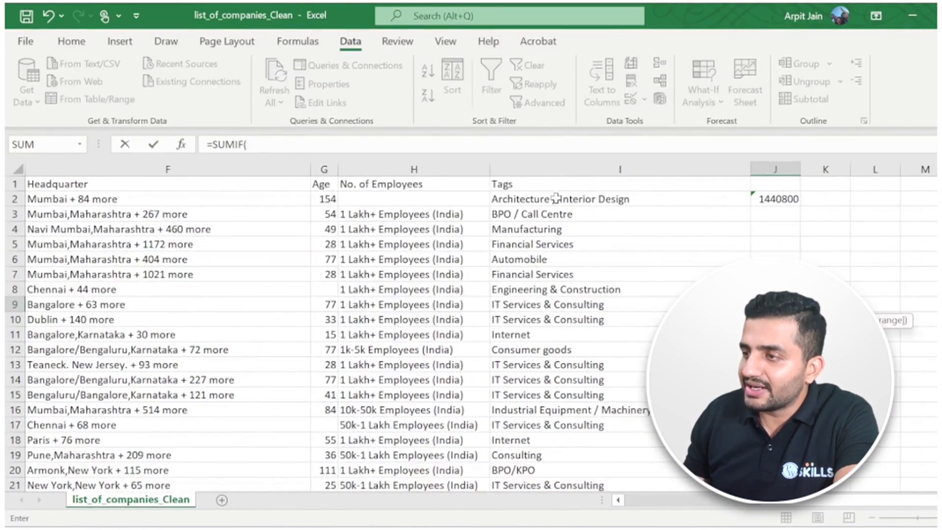
{"action": "left_click", "coordinate": [556, 198]}
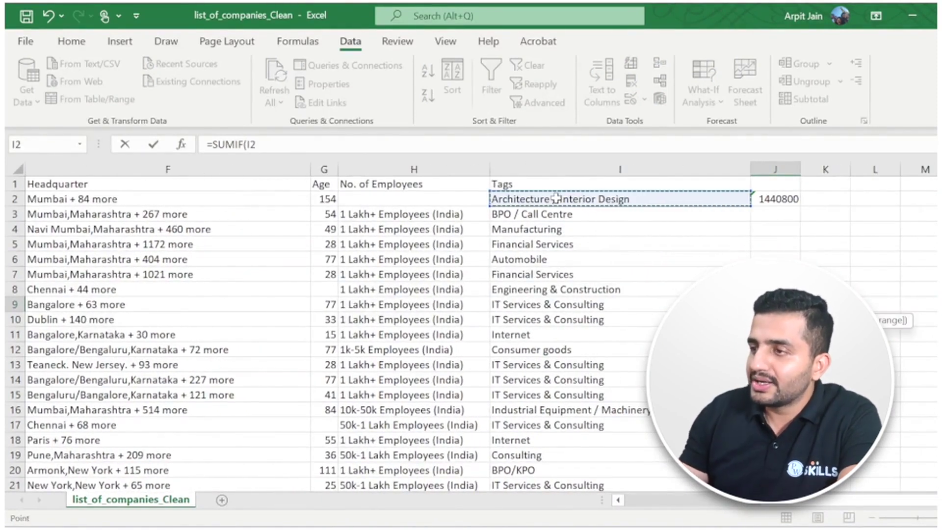
{"action": "key", "text": "ctrl+shift+Down"}
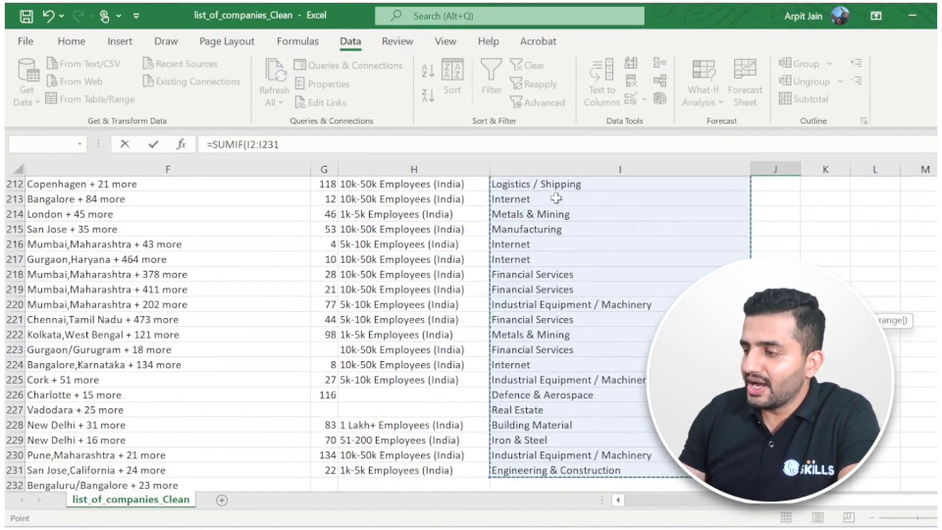
{"action": "key", "text": "ctrl+shift+Down"}
{"action": "key", "text": "ctrl+shift+Down"}
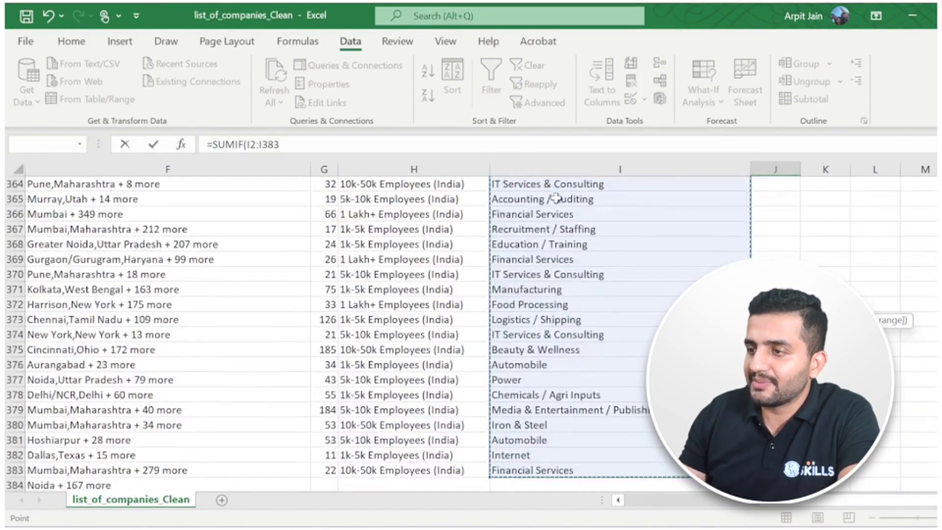
{"action": "key", "text": "ctrl+shift+Down"}
{"action": "key", "text": "ctrl+shift+Down"}
{"action": "key", "text": "ctrl+shift+Down"}
{"action": "key", "text": "ctrl+shift+Down"}
{"action": "key", "text": "ctrl+shift+Down"}
{"action": "key", "text": "ctrl+shift+Down"}
{"action": "key", "text": "ctrl+shift+Down"}
{"action": "key", "text": "ctrl+shift+Down"}
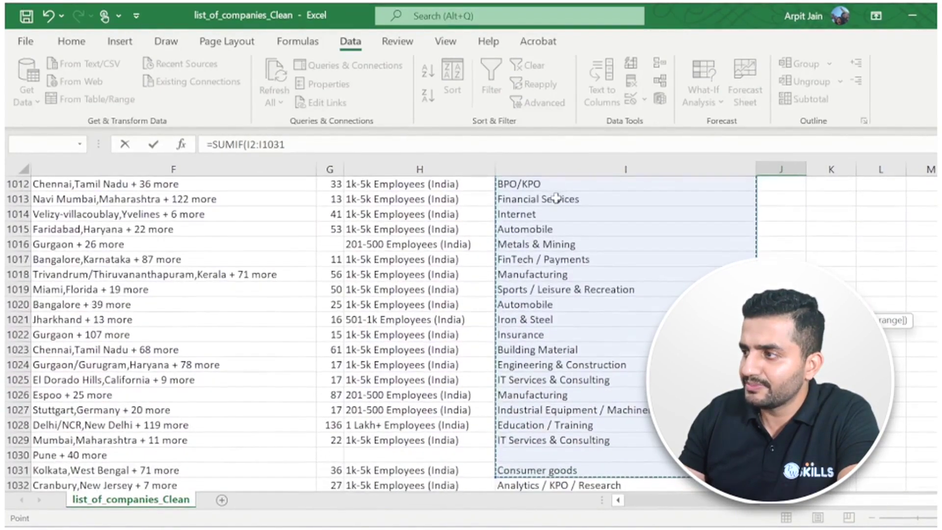
{"action": "key", "text": "ctrl+shift+Down"}
{"action": "key", "text": "ctrl+shift+Down"}
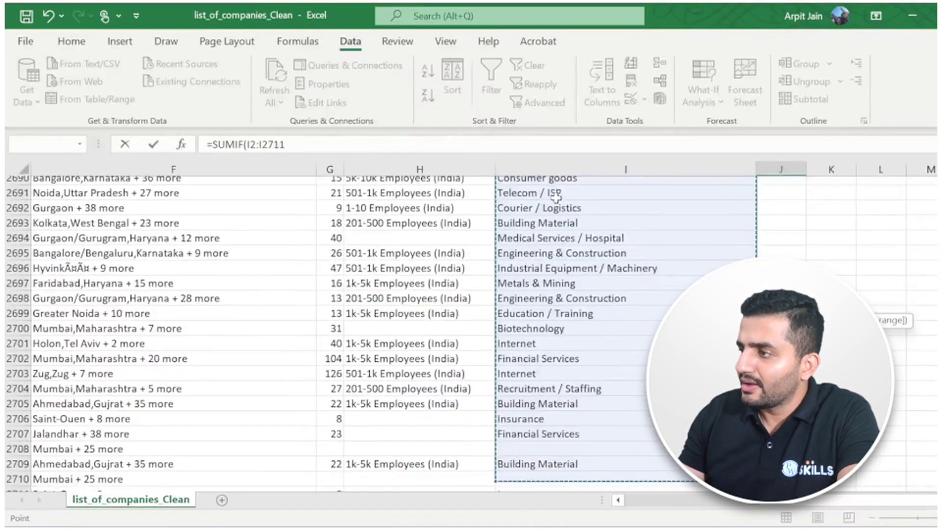
{"action": "key", "text": "ctrl+shift+Down"}
{"action": "key", "text": "ctrl+shift+Down"}
{"action": "key", "text": "ctrl+shift+Down"}
{"action": "key", "text": "ctrl+shift+Down"}
{"action": "key", "text": "ctrl+shift+Down"}
{"action": "key", "text": "ctrl+shift+Down"}
{"action": "key", "text": "ctrl+shift+Down"}
{"action": "key", "text": "ctrl+shift+Down"}
{"action": "key", "text": "ctrl+shift+Down"}
{"action": "key", "text": "ctrl+shift+Down"}
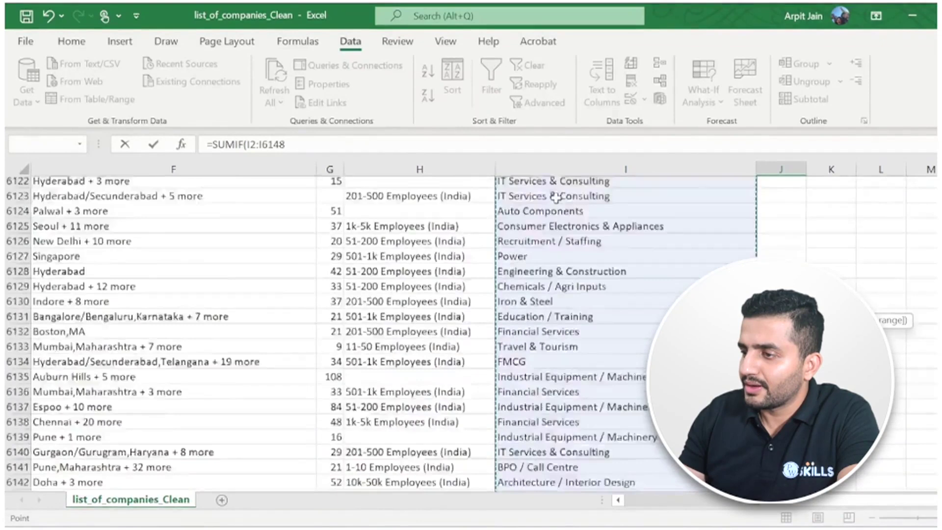
{"action": "key", "text": "ctrl+shift+Down"}
{"action": "key", "text": "ctrl+shift+Down"}
{"action": "key", "text": "ctrl+shift+Down"}
{"action": "key", "text": "ctrl+shift+Down"}
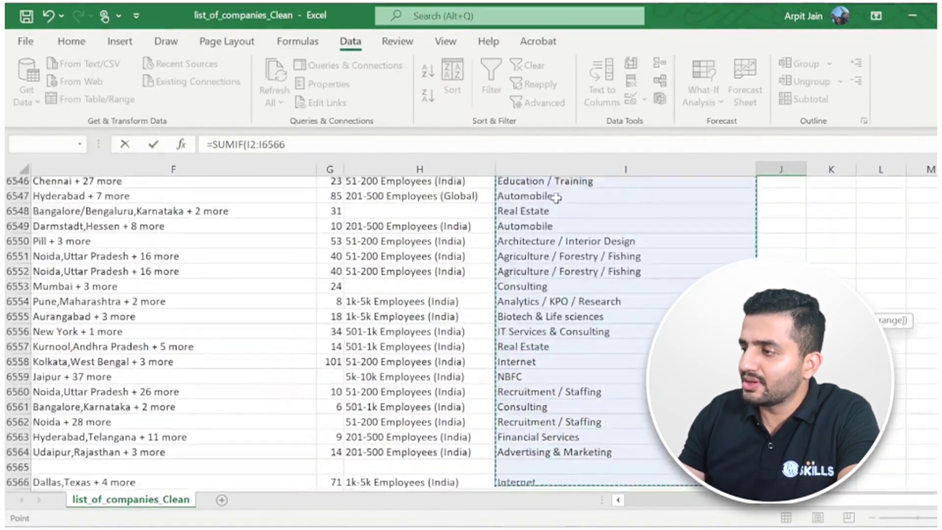
{"action": "key", "text": "ctrl+shift+Down"}
{"action": "key", "text": "ctrl+shift+Down"}
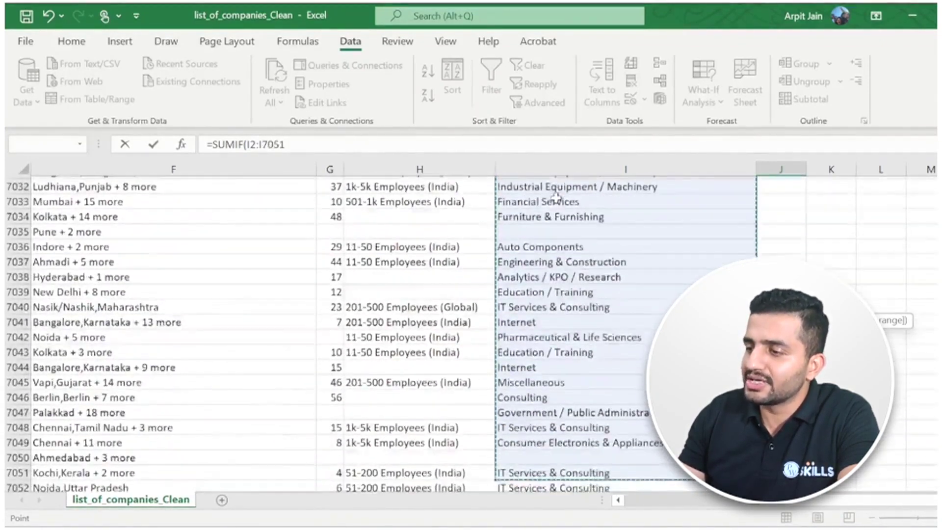
{"action": "key", "text": "ctrl+shift+Down"}
{"action": "key", "text": "ctrl+shift+Down"}
{"action": "key", "text": "ctrl+shift+Down"}
{"action": "key", "text": "ctrl+shift+Down"}
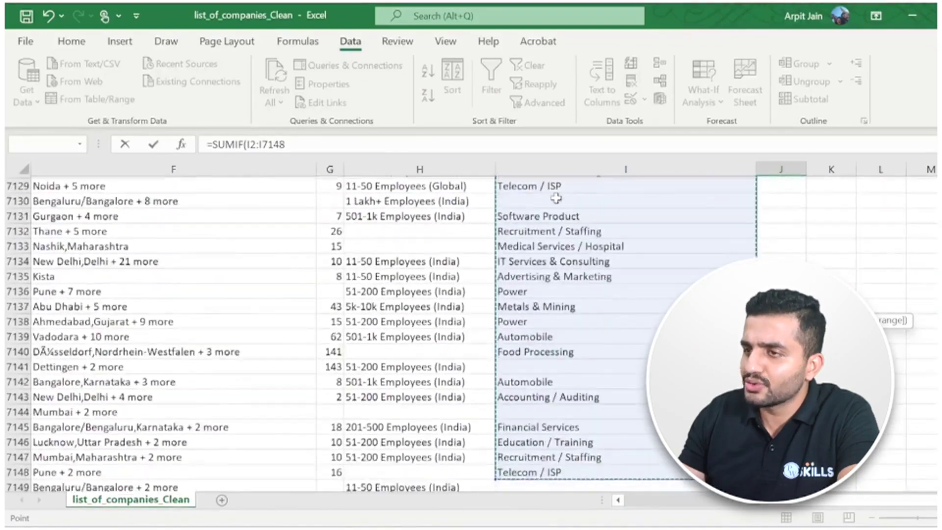
{"action": "key", "text": "ctrl+shift+Down"}
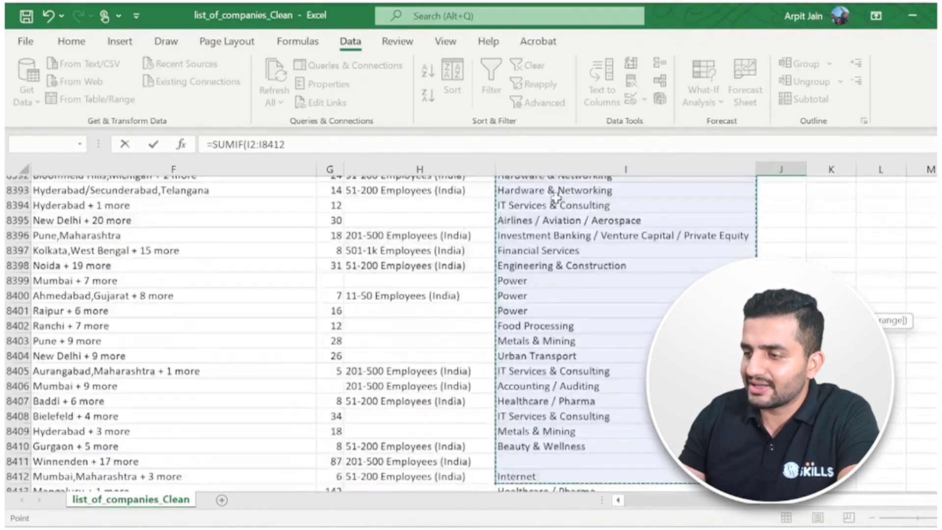
{"action": "key", "text": "ctrl+shift+Down"}
{"action": "key", "text": "ctrl+shift+Down"}
{"action": "key", "text": "ctrl+shift+Down"}
{"action": "key", "text": "ctrl+shift+Down"}
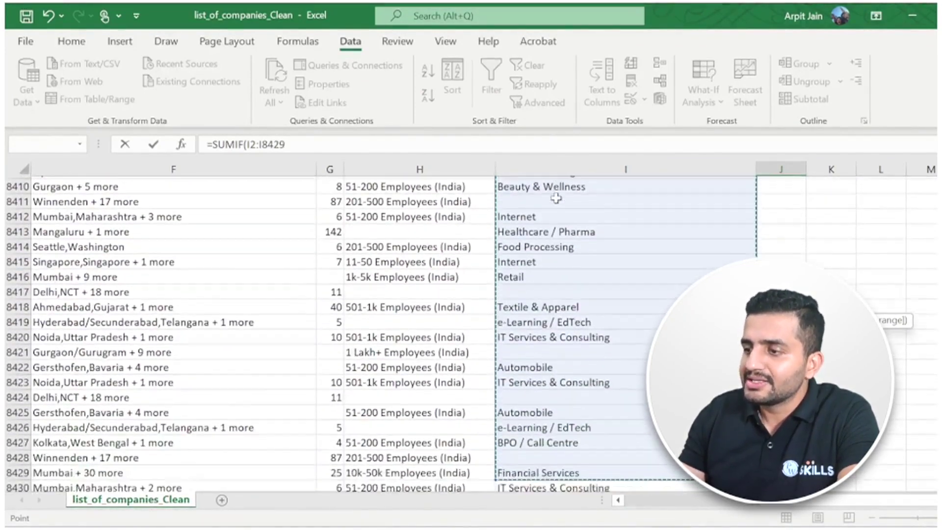
{"action": "key", "text": "ctrl+shift+Down"}
{"action": "key", "text": "ctrl+shift+Down"}
{"action": "key", "text": "ctrl+shift+Down"}
{"action": "key", "text": "ctrl+shift+Down"}
{"action": "key", "text": "ctrl+shift+Down"}
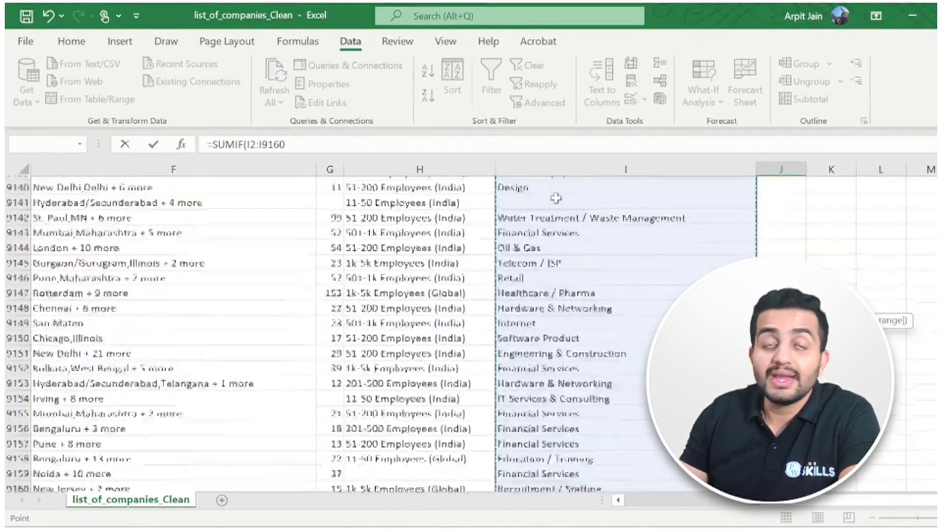
{"action": "key", "text": "ctrl+shift+Down"}
{"action": "key", "text": "ctrl+shift+Down"}
{"action": "key", "text": "ctrl+shift+Down"}
{"action": "key", "text": "ctrl+shift+Down"}
{"action": "key", "text": "ctrl+shift+Down"}
{"action": "key", "text": "ctrl+shift+Down"}
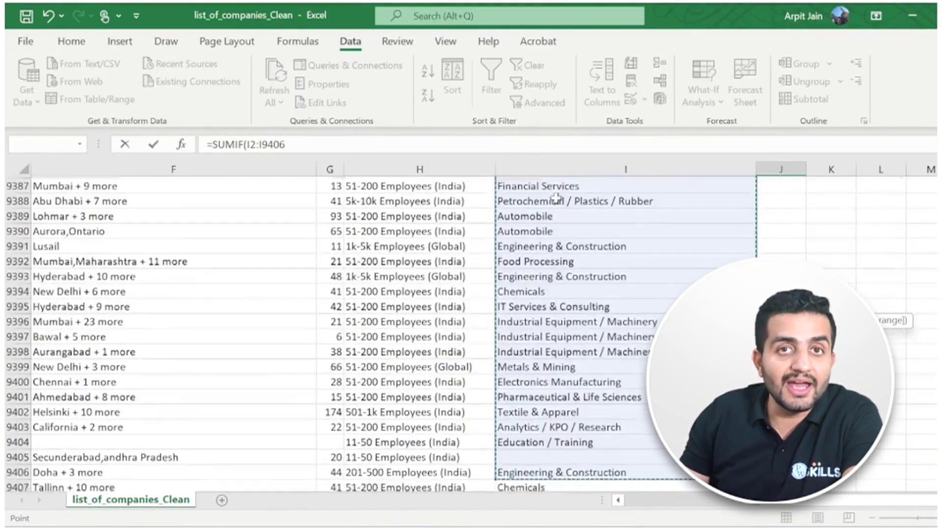
{"action": "key", "text": "ctrl+shift+Down"}
{"action": "key", "text": "ctrl+shift+Down"}
{"action": "key", "text": "ctrl+shift+Down"}
{"action": "key", "text": "ctrl+shift+Down"}
{"action": "key", "text": "ctrl+shift+Down"}
{"action": "key", "text": "ctrl+shift+Down"}
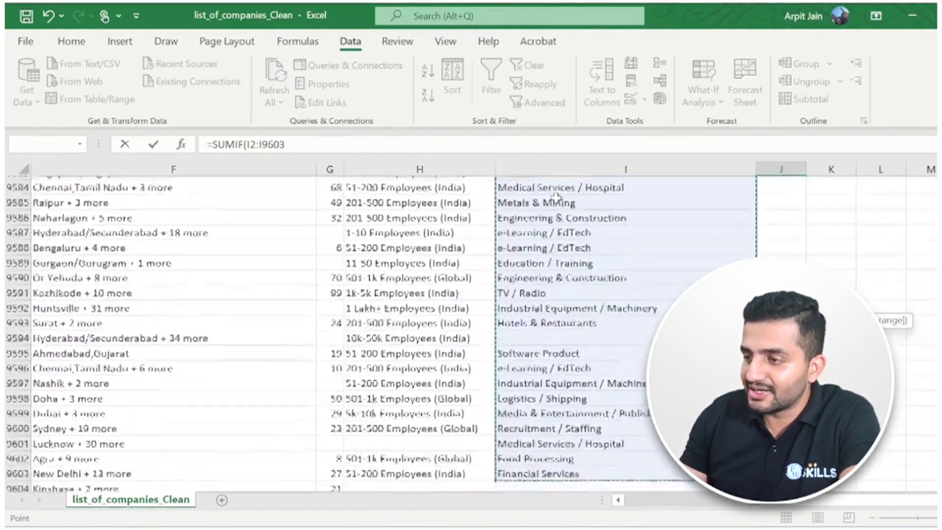
{"action": "key", "text": "ctrl+shift+Down"}
{"action": "key", "text": "ctrl+shift+Down"}
{"action": "key", "text": "ctrl+shift+Down"}
{"action": "key", "text": "ctrl+shift+Down"}
{"action": "key", "text": "ctrl+shift+Down"}
{"action": "key", "text": "ctrl+shift+Down"}
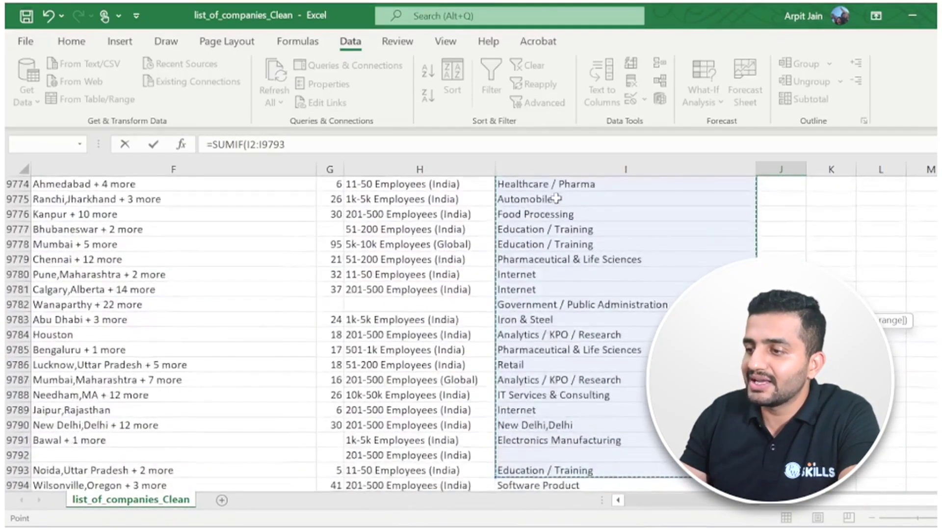
{"action": "key", "text": "ctrl+shift+Down"}
{"action": "key", "text": "ctrl+shift+Down"}
{"action": "key", "text": "ctrl+shift+Down"}
{"action": "key", "text": "ctrl+shift+Down"}
{"action": "key", "text": "ctrl+shift+Down"}
{"action": "key", "text": "ctrl+shift+Down"}
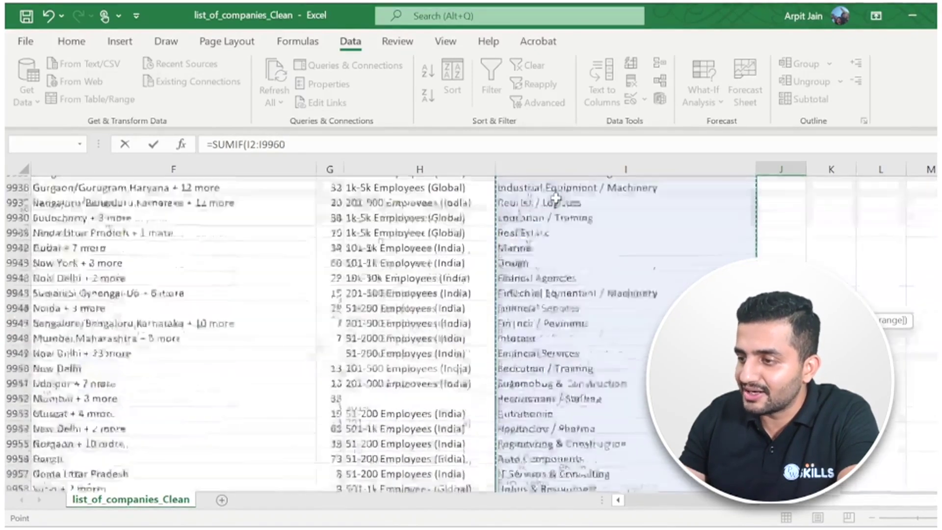
{"action": "key", "text": "ctrl+shift+Up"}
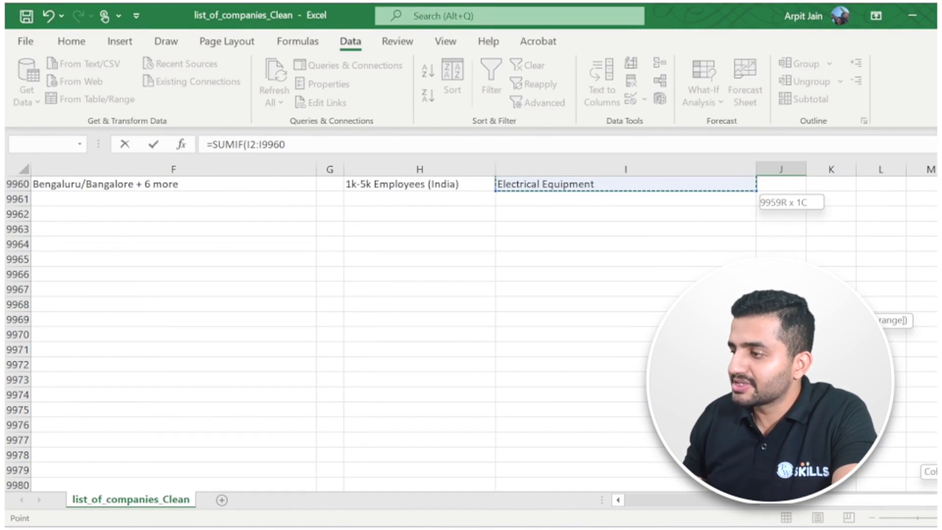
{"action": "key", "text": "ctrl+BackSpace"}
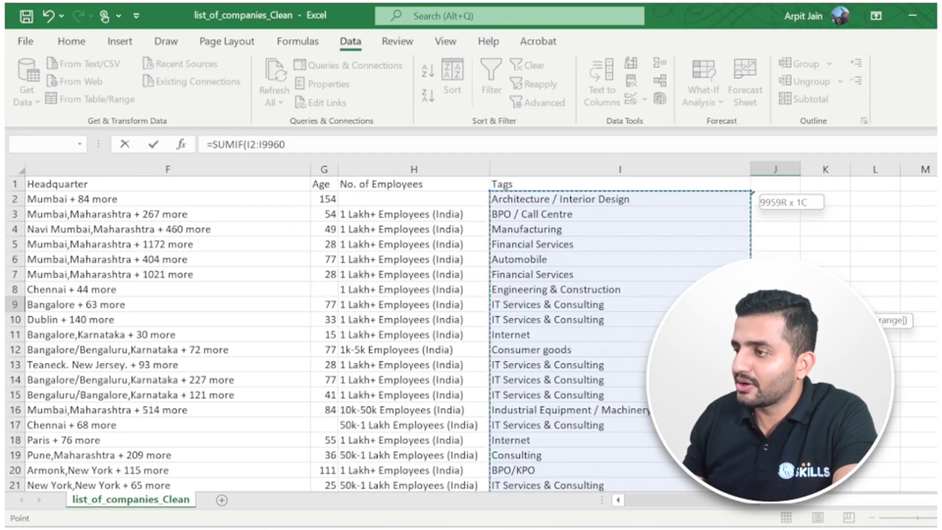
{"action": "type", "text": ","}
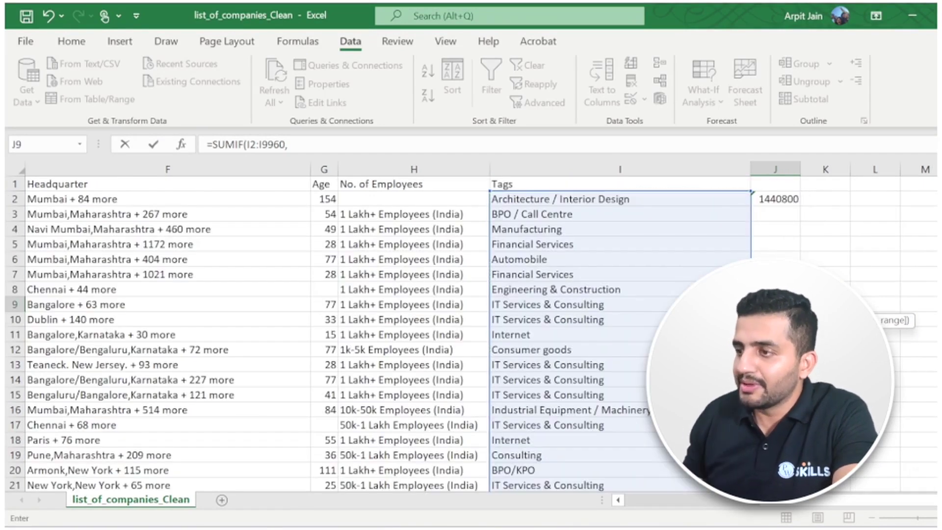
Use I9 (IT Services & Consulting) as the criterion and Reviews D2:D9960 as the sum range, completing =SUMIF(I2:I9960,I9,D2:D9960) in J9
{"action": "left_click", "coordinate": [545, 305]}
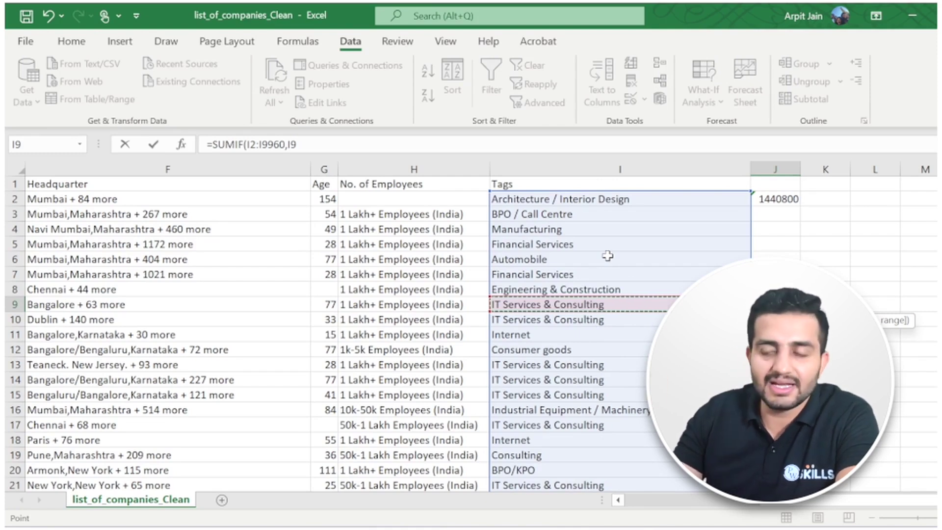
{"action": "type", "text": ","}
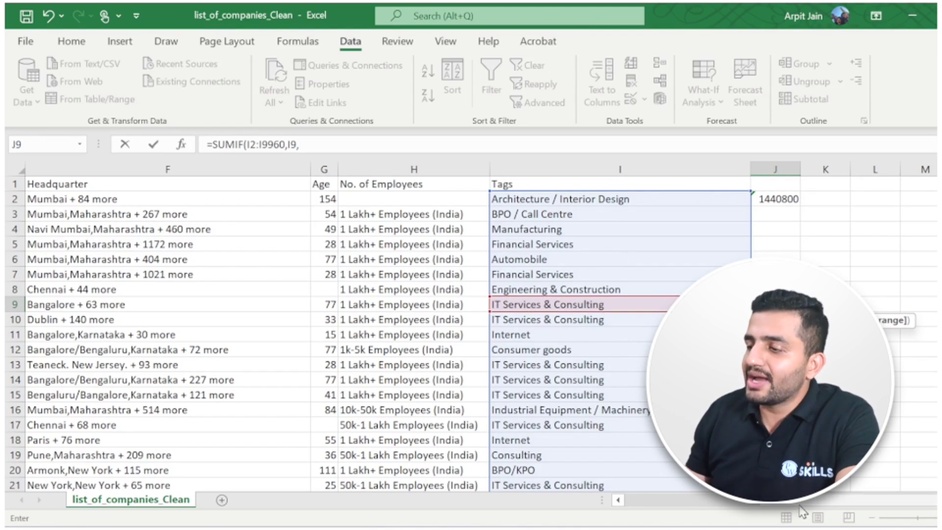
{"action": "scroll", "coordinate": [478, 330], "scroll_direction": "left", "scroll_amount": 5}
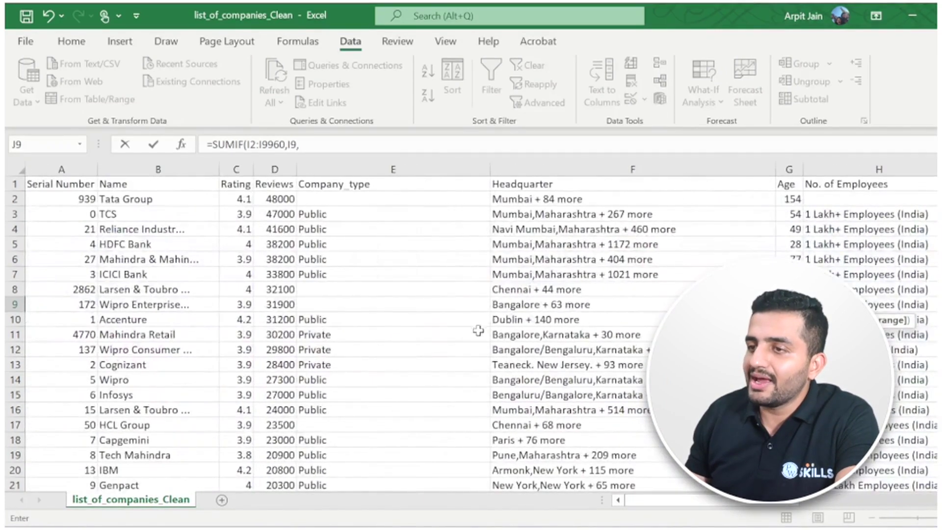
{"action": "left_click", "coordinate": [270, 197]}
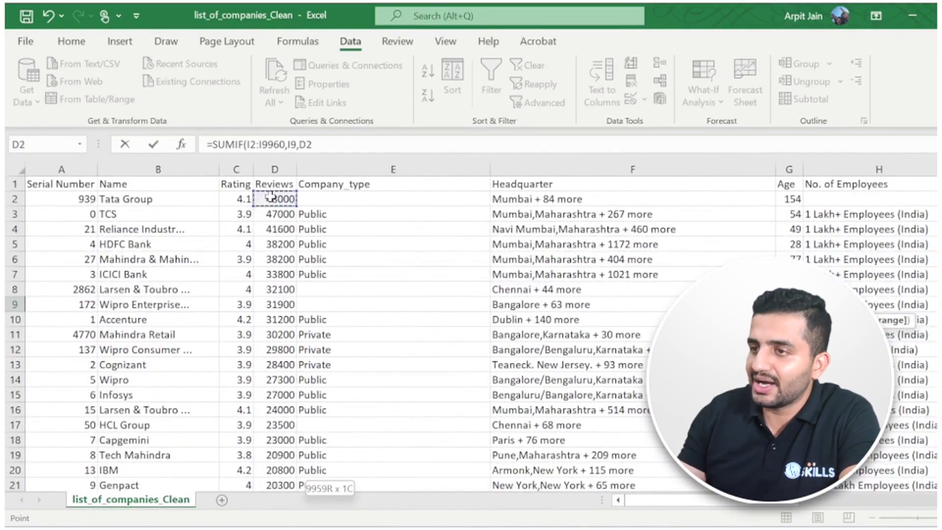
{"action": "key", "text": "ctrl+shift+Down"}
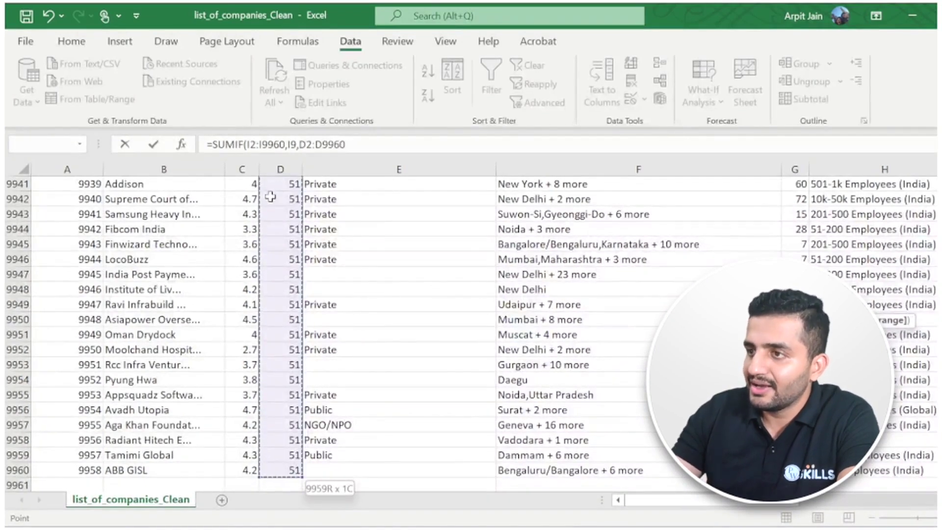
{"action": "key", "text": "ctrl+Return"}
{"action": "key", "text": "Return"}
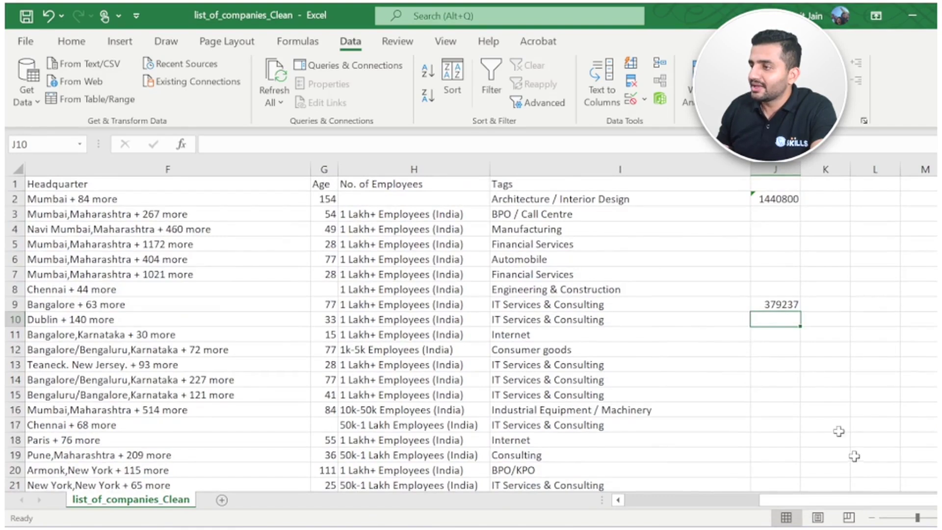
{"action": "left_click", "coordinate": [766, 308]}
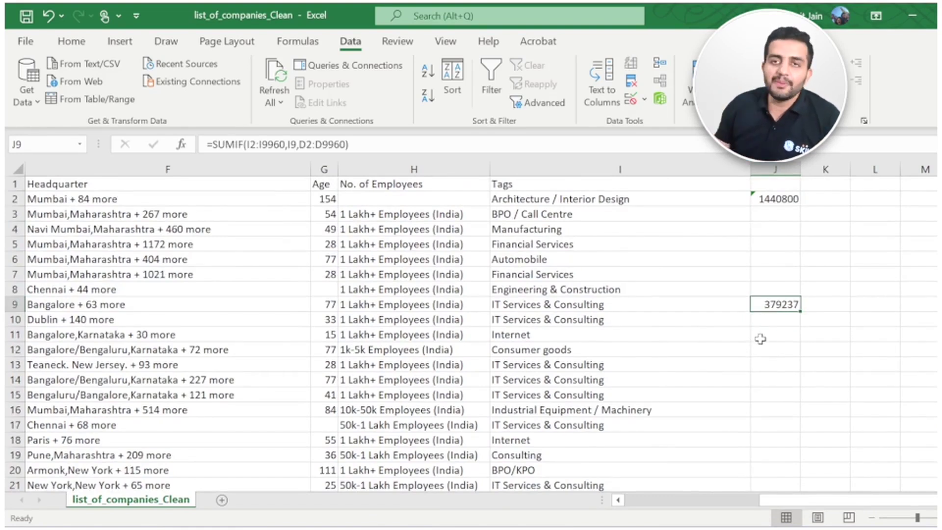
Copy the SUMIF formula from J9 into J6, beside the Automobile tag
{"action": "left_click", "coordinate": [540, 319]}
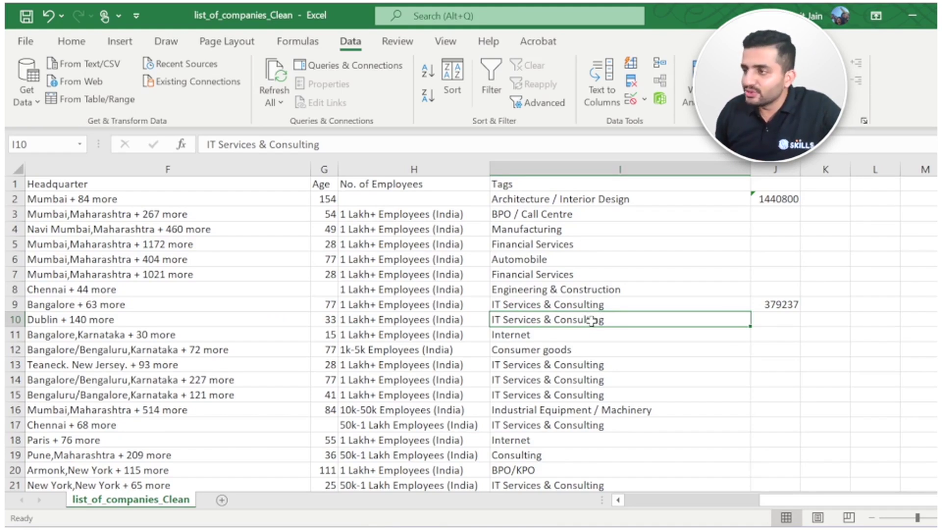
{"action": "left_click", "coordinate": [779, 305]}
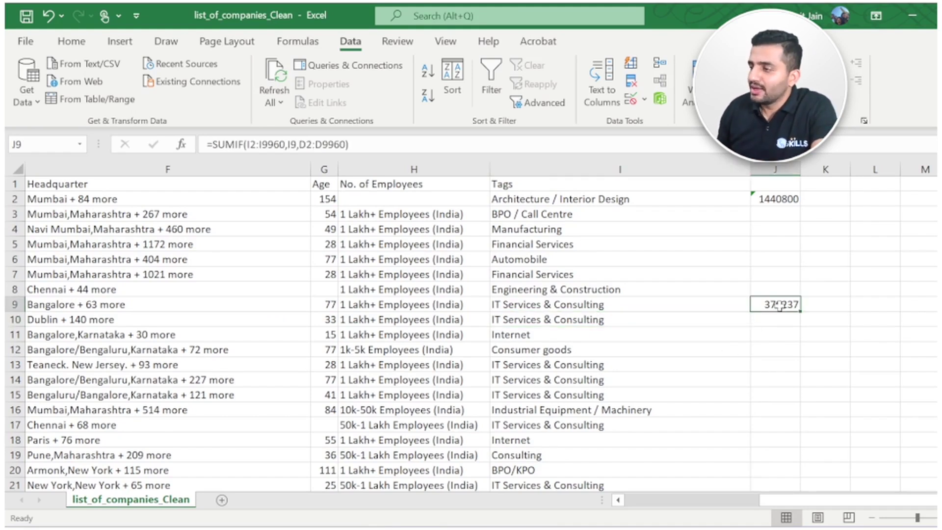
{"action": "key", "text": "ctrl+c"}
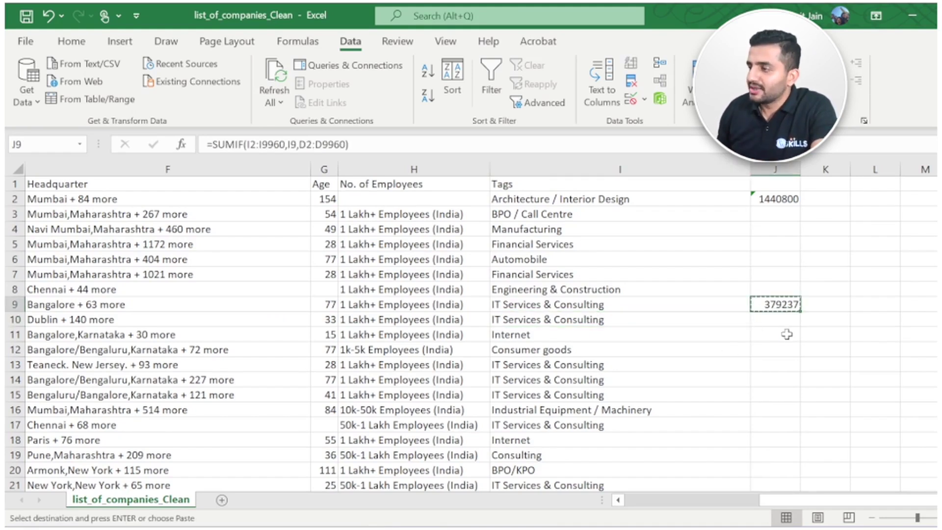
{"action": "left_click", "coordinate": [772, 256]}
{"action": "key", "text": "ctrl+v"}
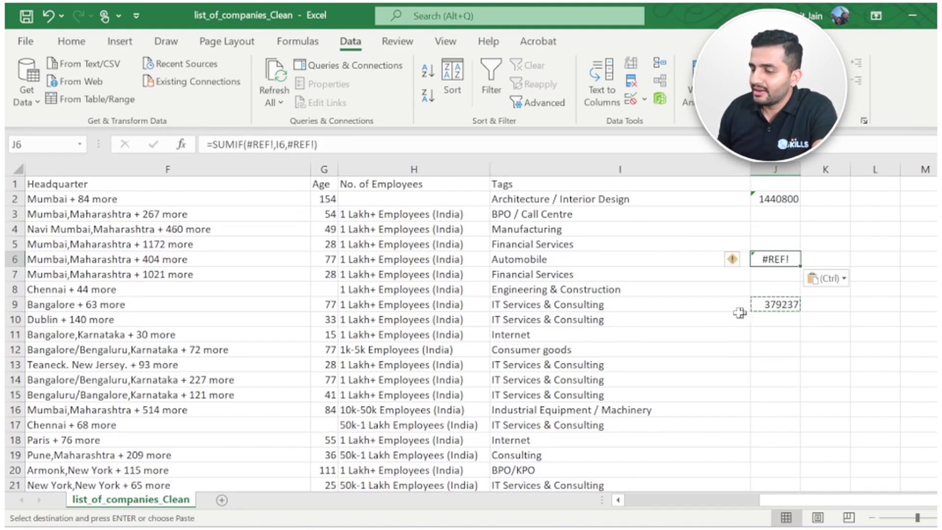
{"action": "key", "text": "Escape"}
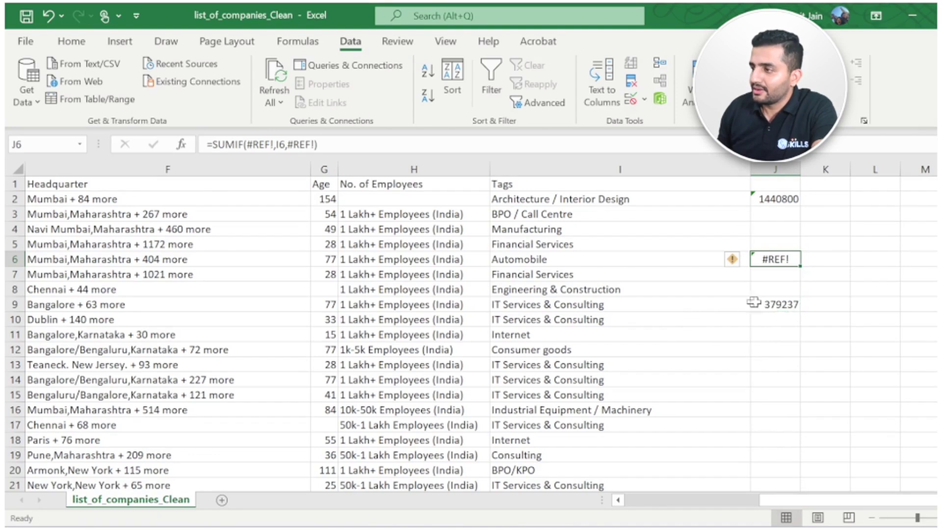
Replace the broken formula in J6 with the exact text of J9's formula, =SUMIF(I2:I9960,I9,D2:D9960)
{"action": "left_click", "coordinate": [755, 304]}
{"action": "left_click_drag", "start_coordinate": [362, 144], "coordinate": [199, 142]}
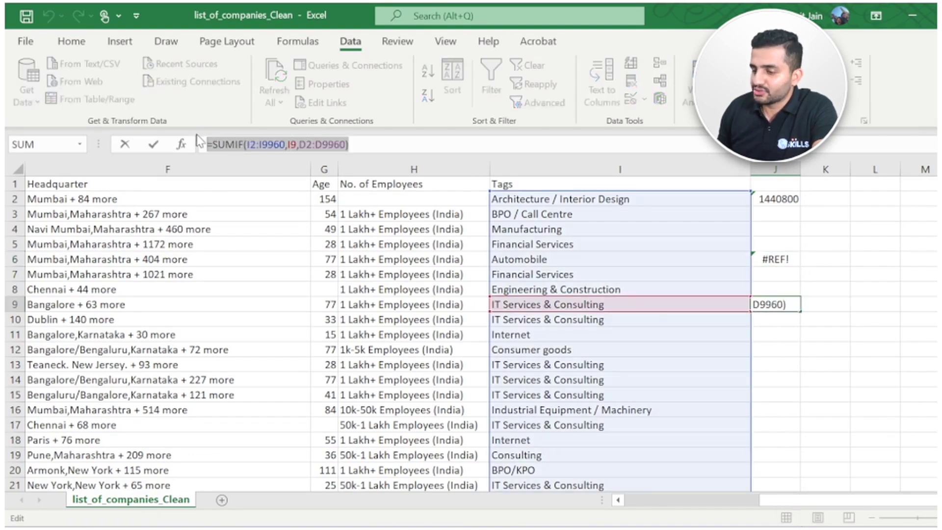
{"action": "key", "text": "Escape"}
{"action": "left_click", "coordinate": [776, 258]}
{"action": "left_click_drag", "start_coordinate": [338, 144], "coordinate": [206, 138]}
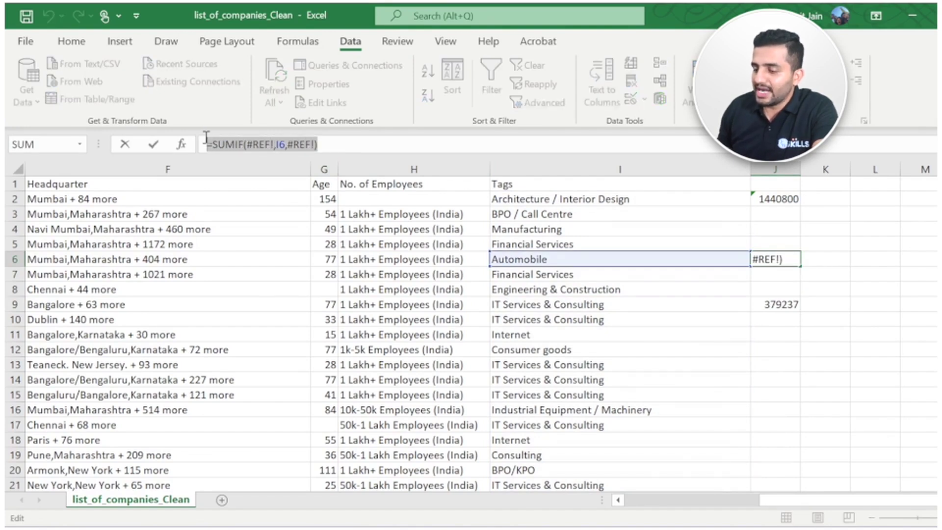
{"action": "key", "text": "ctrl+v"}
Change the criterion in J6's SUMIF formula to I8 (Engineering & Construction) and check the entered formula
{"action": "left_click", "coordinate": [301, 139]}
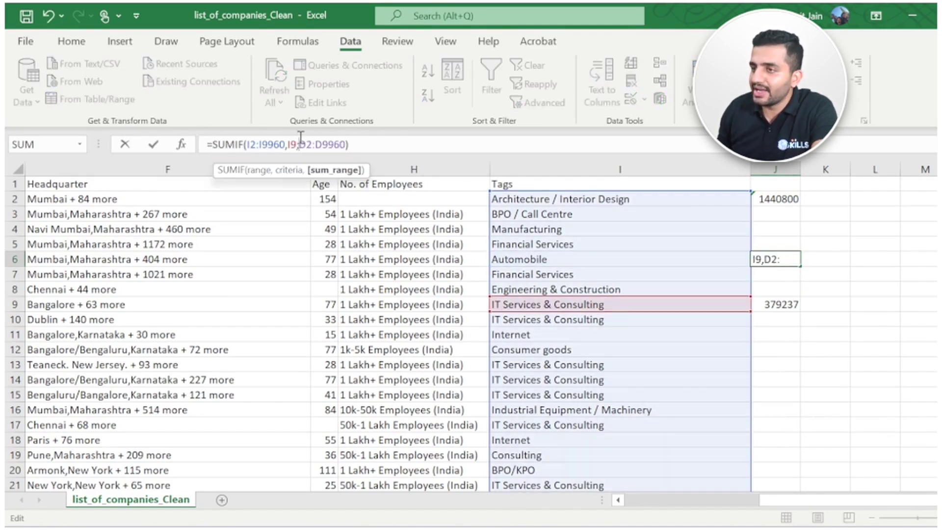
{"action": "key", "text": "BackSpace"}
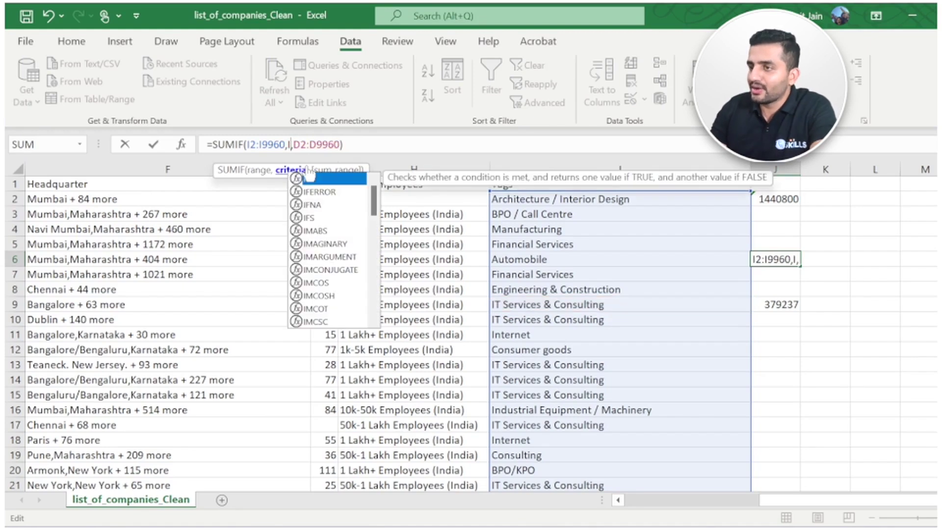
{"action": "type", "text": "8"}
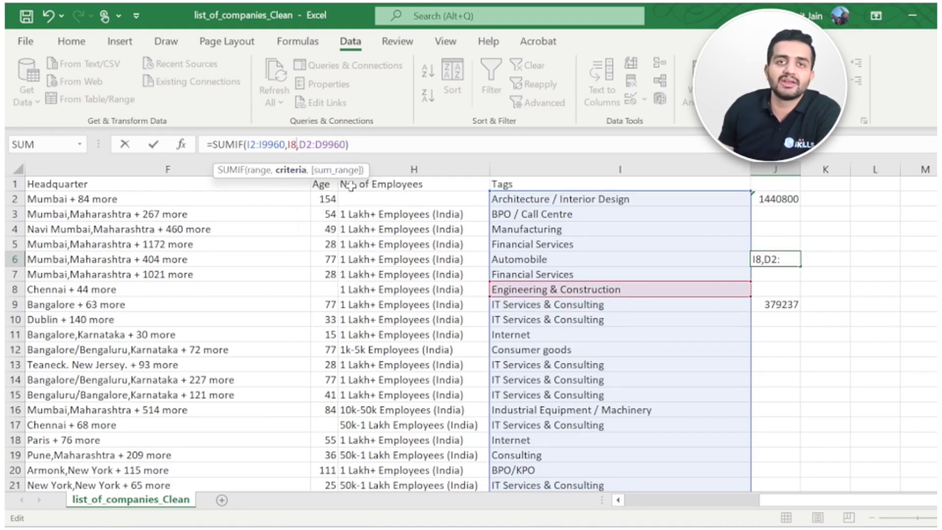
{"action": "left_click", "coordinate": [387, 148]}
{"action": "key", "text": "Return"}
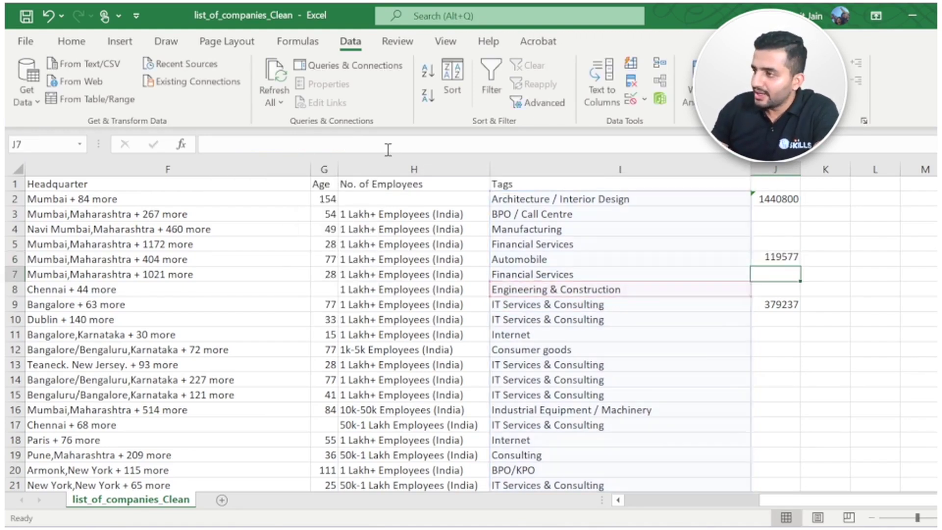
{"action": "left_click", "coordinate": [785, 262]}
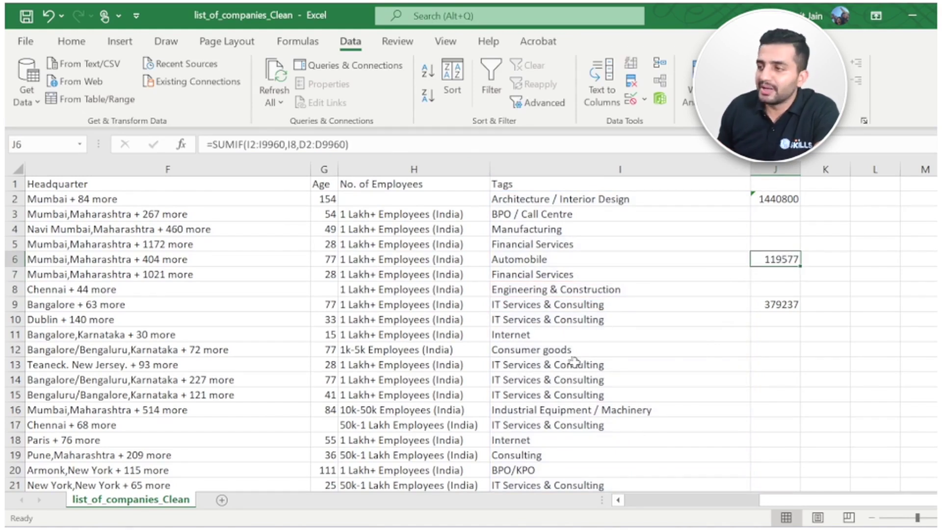
Turn on filtering and filter the Tags column to show only IT Services & Consulting
{"action": "left_click", "coordinate": [491, 84]}
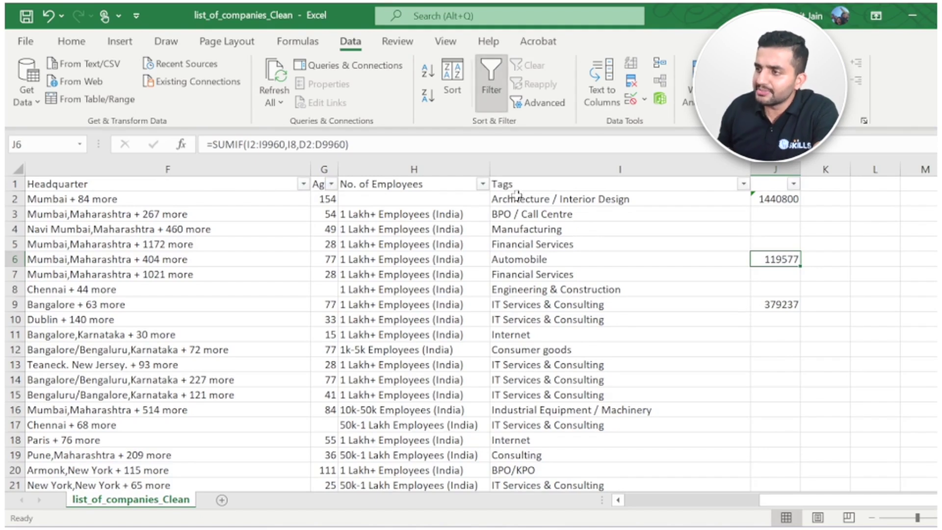
{"action": "left_click", "coordinate": [744, 184]}
{"action": "left_click", "coordinate": [569, 355]}
{"action": "left_click_drag", "start_coordinate": [724, 368], "coordinate": [724, 415]}
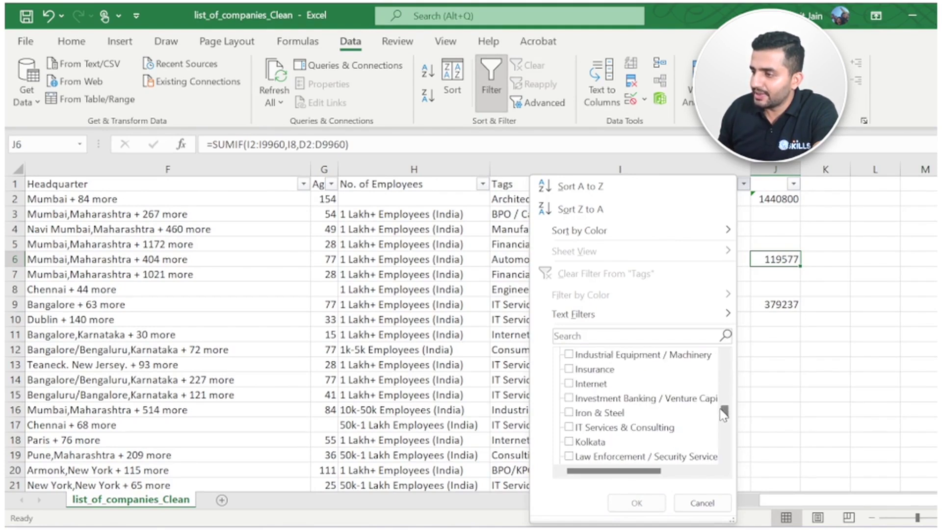
{"action": "left_click", "coordinate": [571, 427]}
{"action": "left_click", "coordinate": [636, 502]}
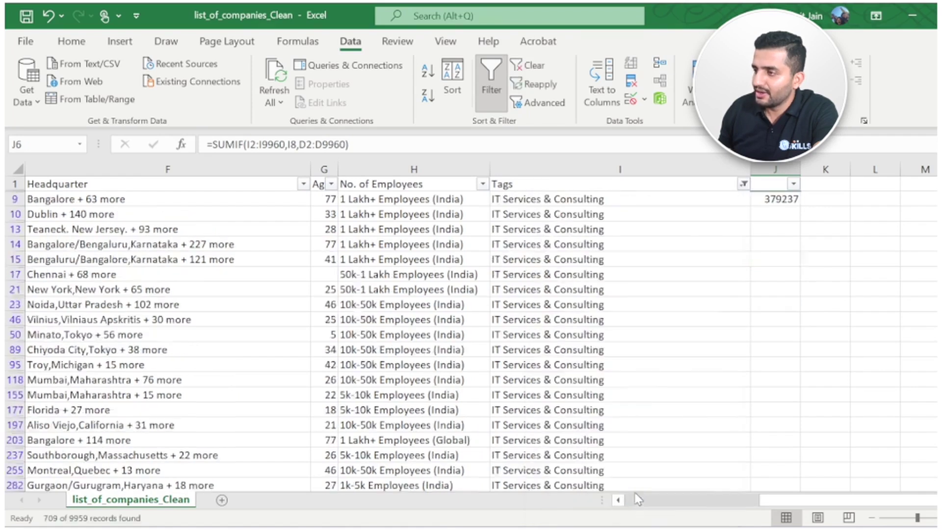
Select all filtered values in the Reviews column from D9 down to read their total
{"action": "scroll", "coordinate": [265, 217], "scroll_direction": "left", "scroll_amount": 6}
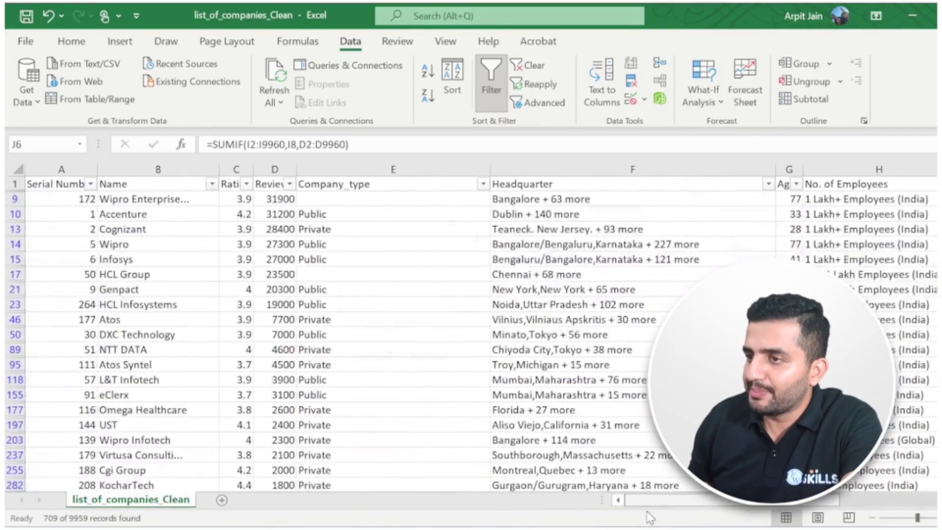
{"action": "left_click", "coordinate": [281, 197]}
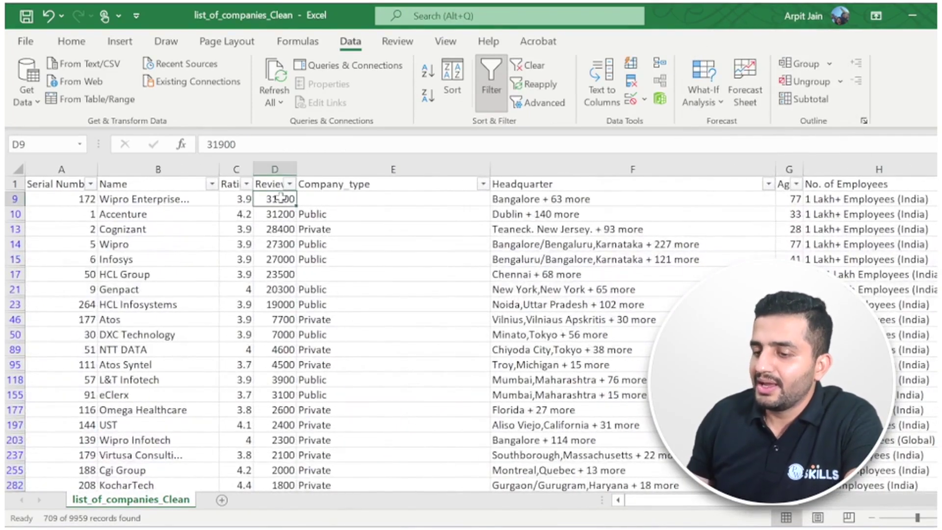
{"action": "key", "text": "ctrl+shift+Down"}
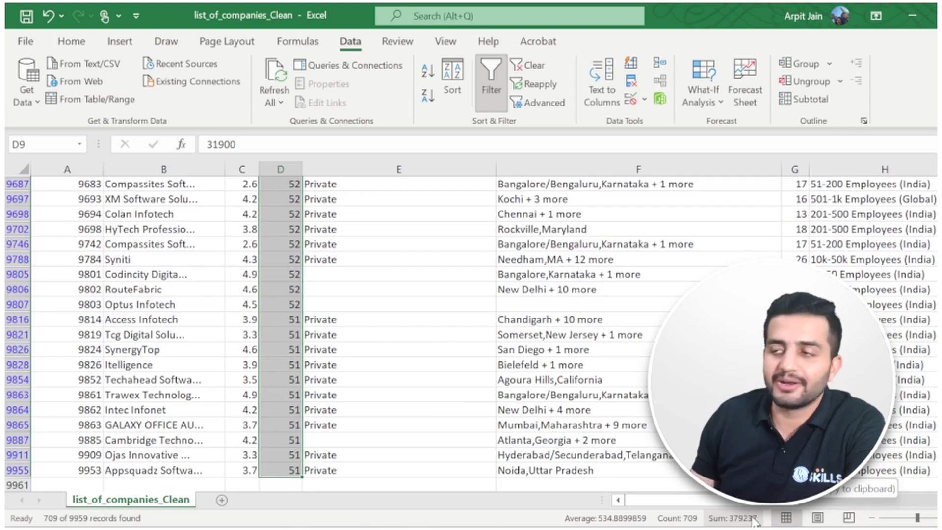
Compare the filtered Reviews total with the SUMIF result in J9, and remove the filter from the data
{"action": "left_click", "coordinate": [795, 485]}
{"action": "left_click_drag", "start_coordinate": [804, 502], "coordinate": [924, 500]}
{"action": "scroll", "coordinate": [902, 444], "scroll_direction": "up", "scroll_amount": 9}
{"action": "left_click_drag", "start_coordinate": [939, 468], "coordinate": [939, 314]}
{"action": "left_click_drag", "start_coordinate": [927, 305], "coordinate": [939, 186]}
{"action": "left_click", "coordinate": [784, 200]}
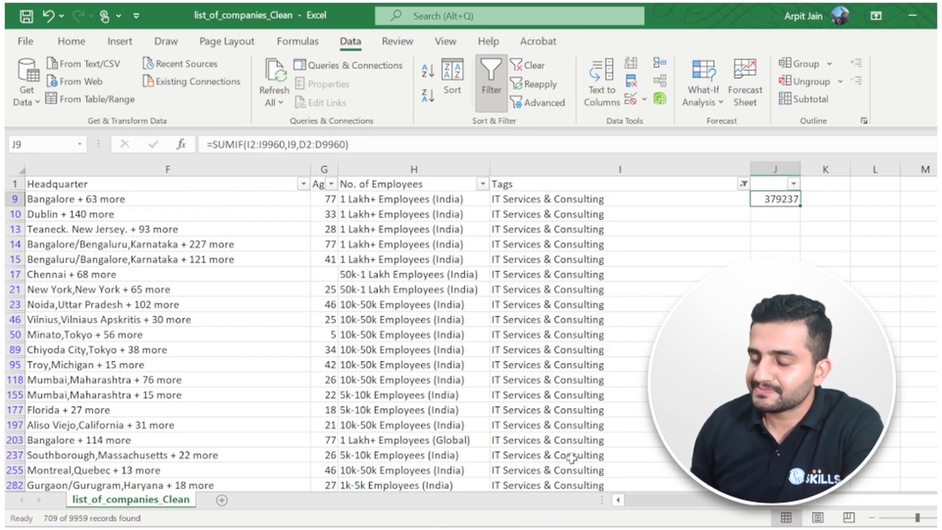
{"action": "left_click_drag", "start_coordinate": [770, 500], "coordinate": [651, 499]}
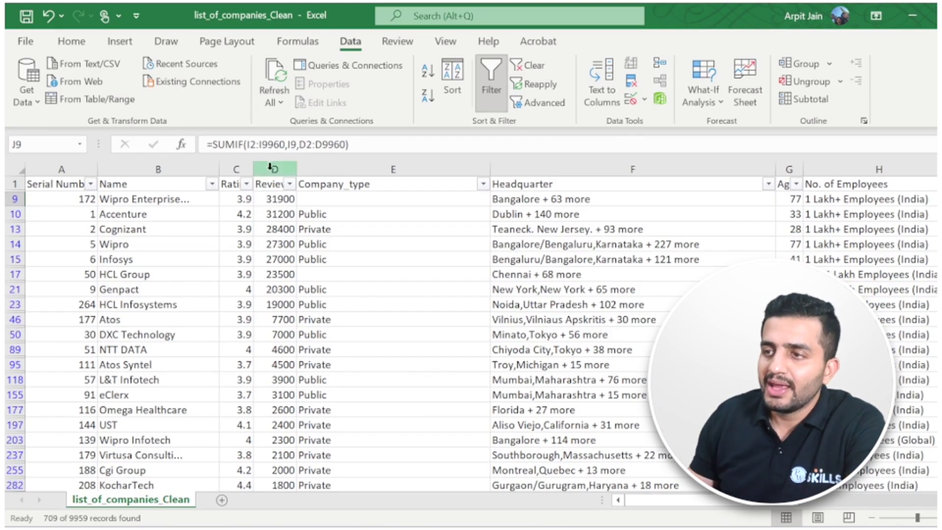
{"action": "left_click", "coordinate": [488, 93]}
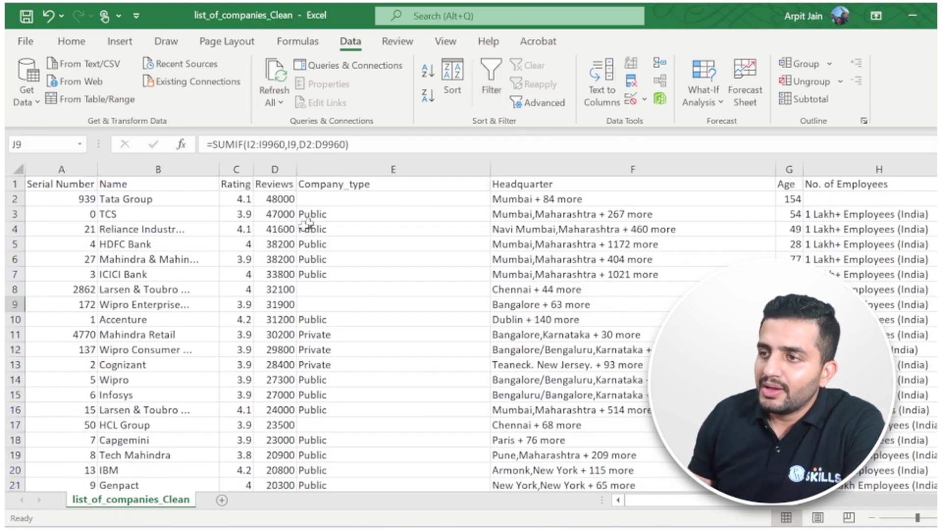
Insert an empty column D between the Rating and Reviews columns
{"action": "left_click", "coordinate": [273, 184]}
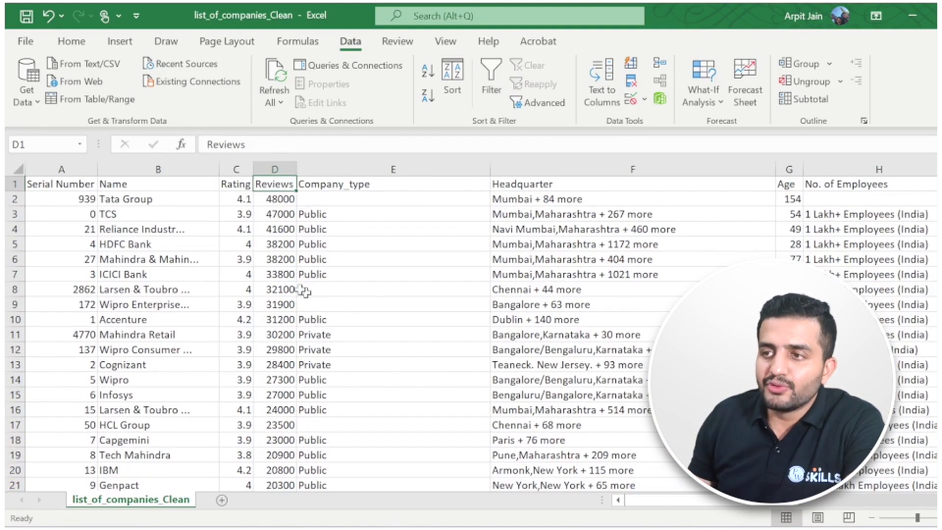
{"action": "left_click", "coordinate": [235, 185]}
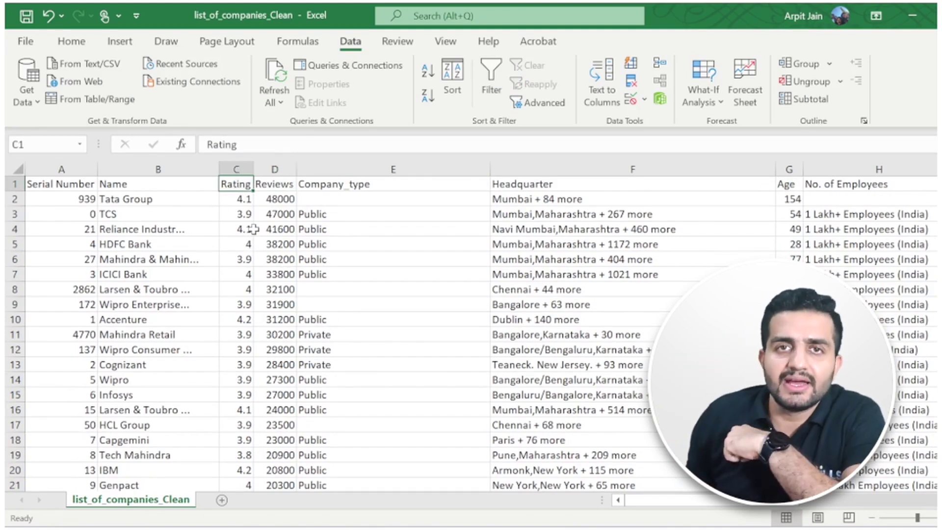
{"action": "left_click", "coordinate": [274, 169]}
{"action": "right_click", "coordinate": [274, 169]}
{"action": "left_click", "coordinate": [295, 302]}
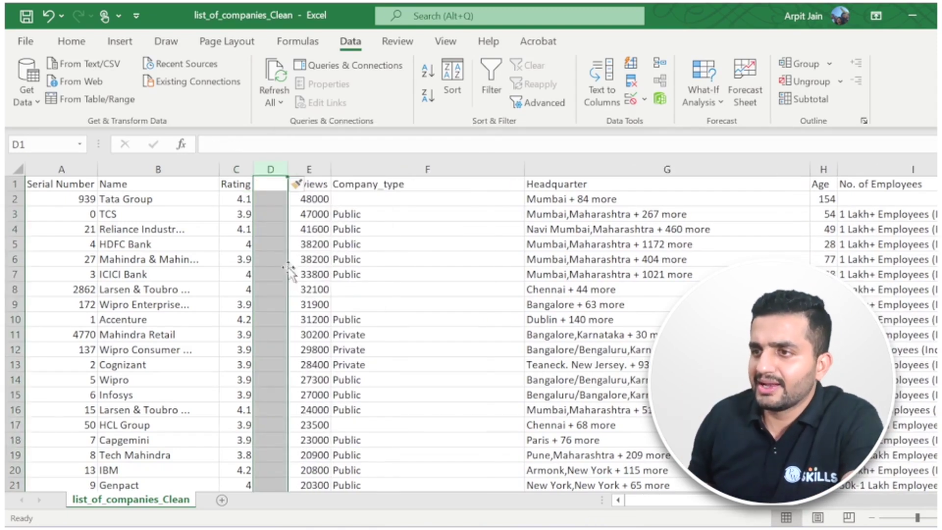
Start a SUMIF formula in D4 with Rating cells C2:C9960 as the range and 3.9 as the criterion
{"action": "left_click", "coordinate": [278, 235]}
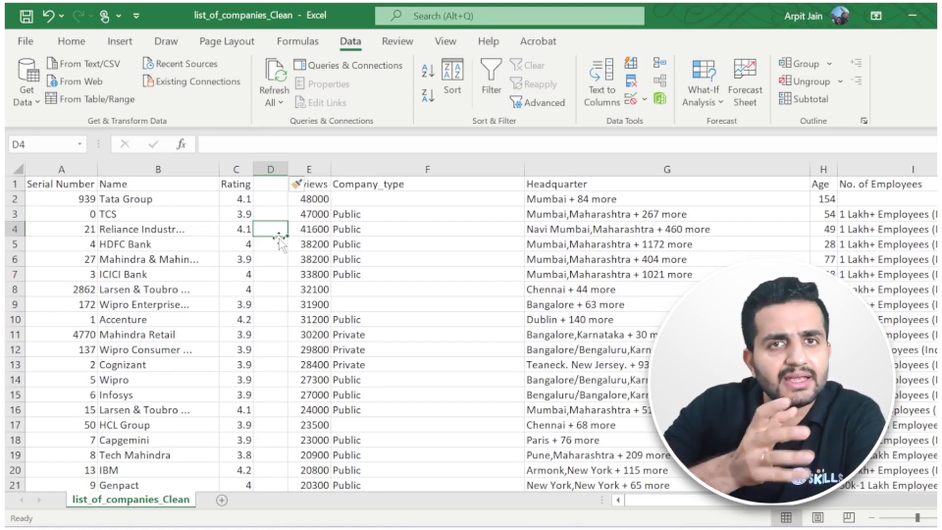
{"action": "type", "text": "="}
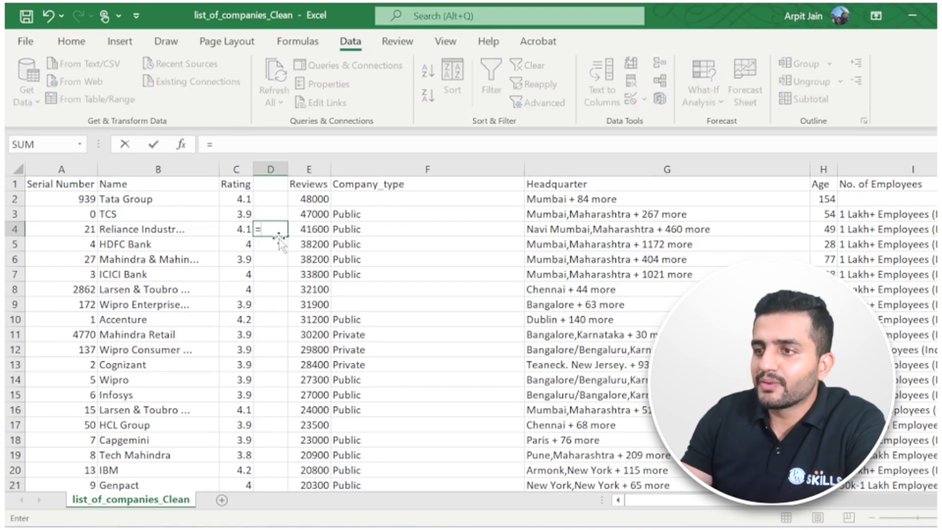
{"action": "type", "text": "sumif"}
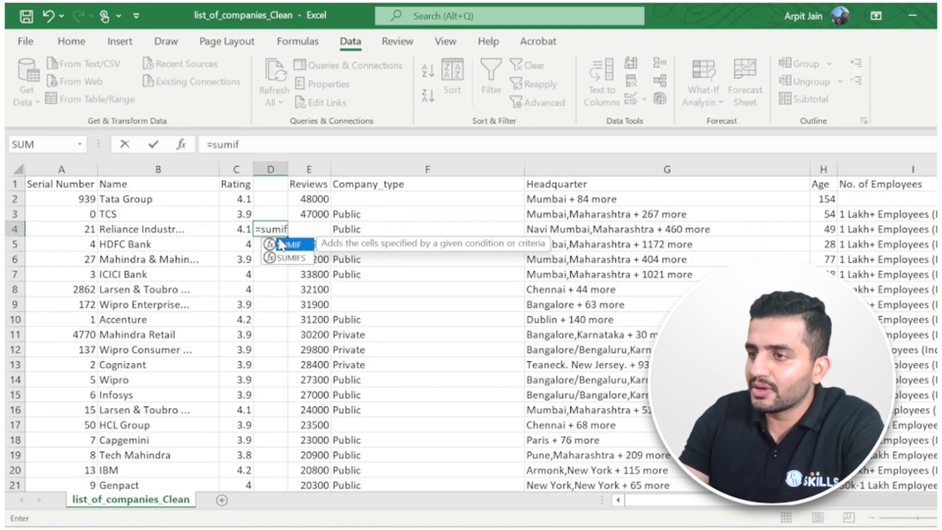
{"action": "key", "text": "Tab"}
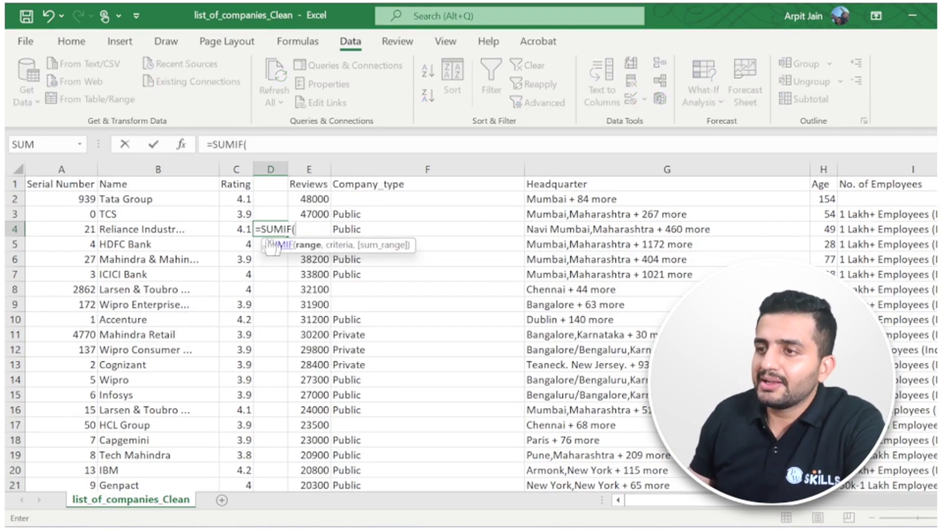
{"action": "left_click", "coordinate": [236, 197]}
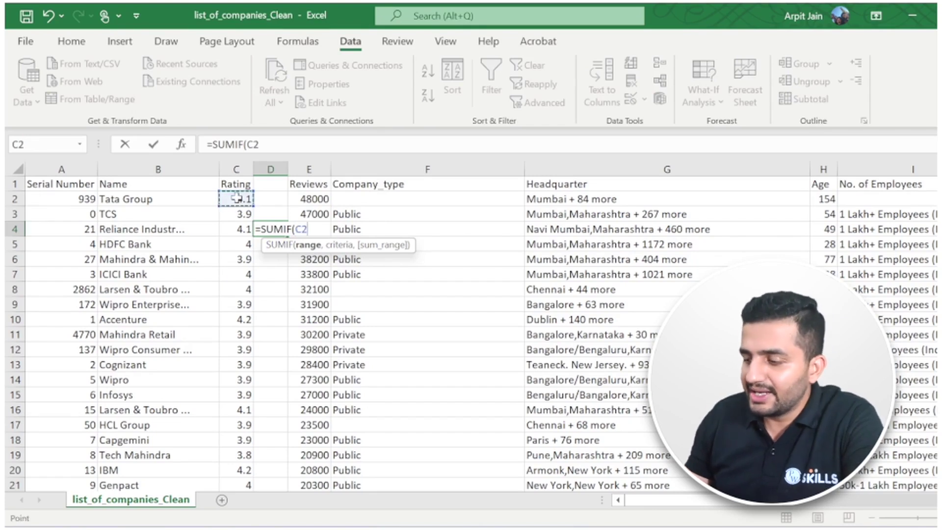
{"action": "key", "text": "ctrl+shift+Down"}
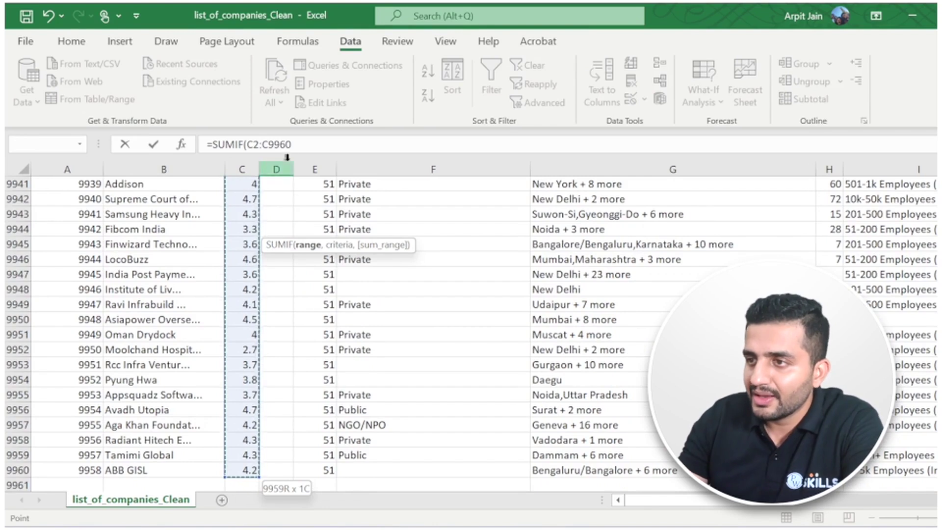
{"action": "left_click", "coordinate": [309, 144]}
{"action": "type", "text": ",3.9"}
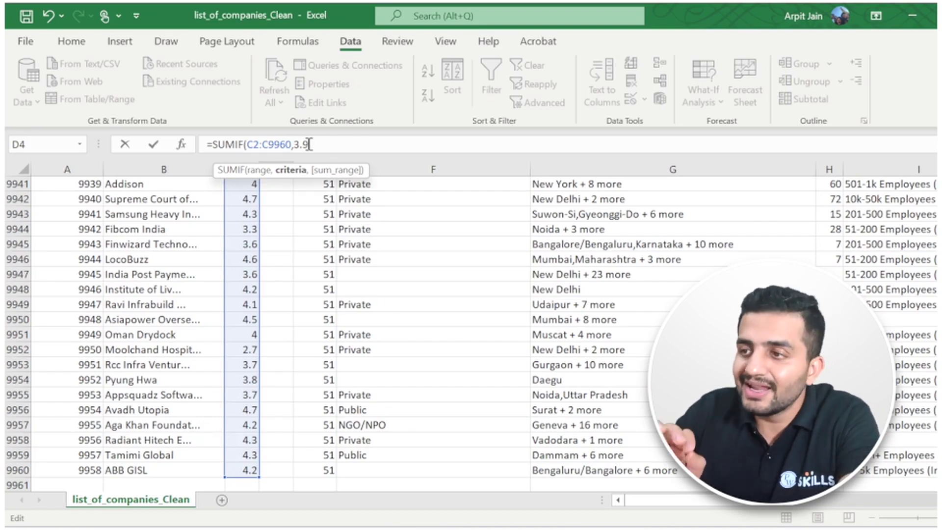
Enter D2:D9960 as the sum range of the SUMIF formula in D4
{"action": "type", "text": ","}
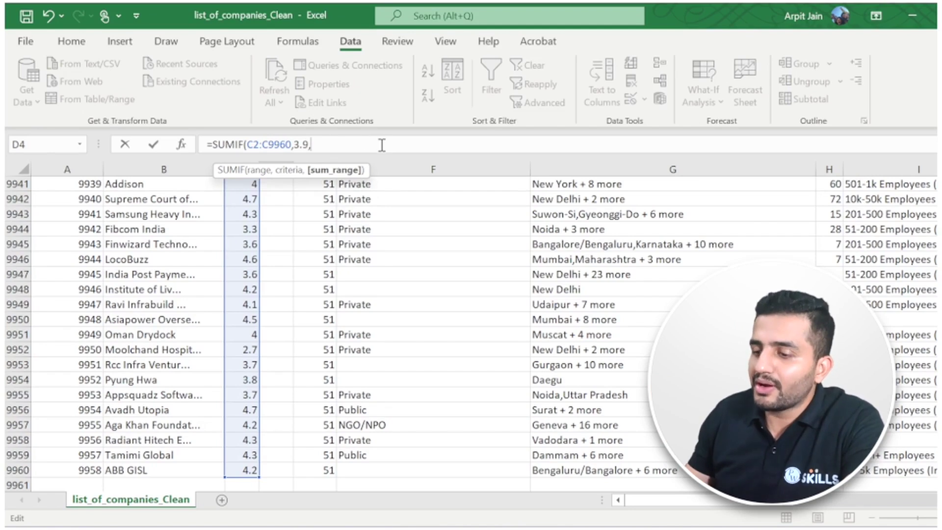
{"action": "type", "text": "D2:"}
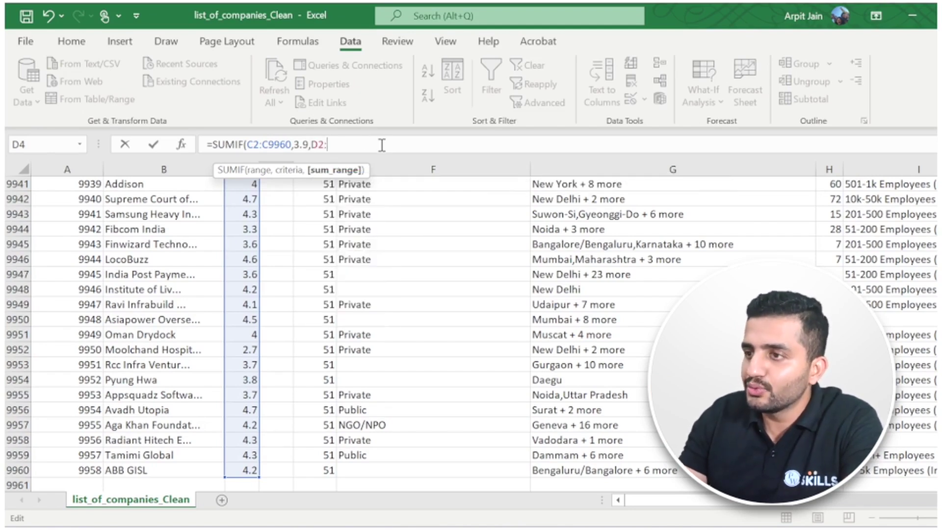
{"action": "type", "text": "D9"}
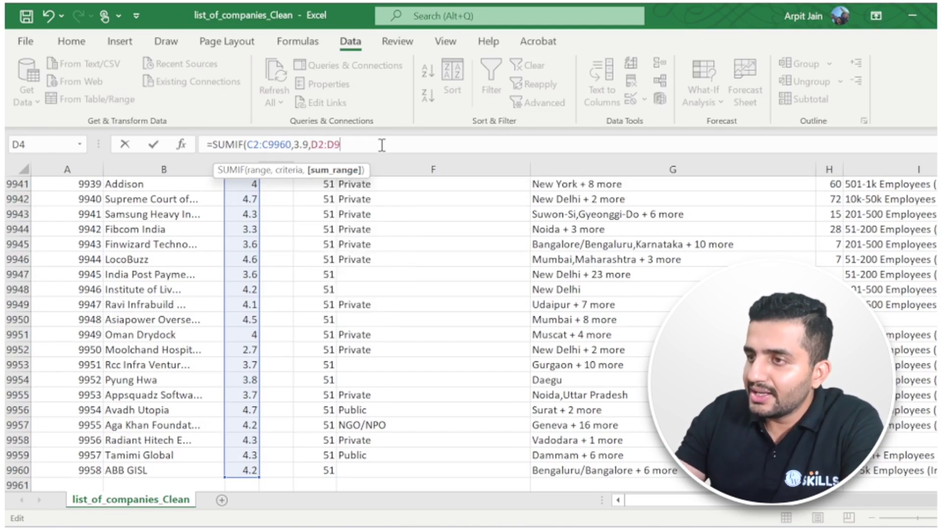
{"action": "type", "text": "960"}
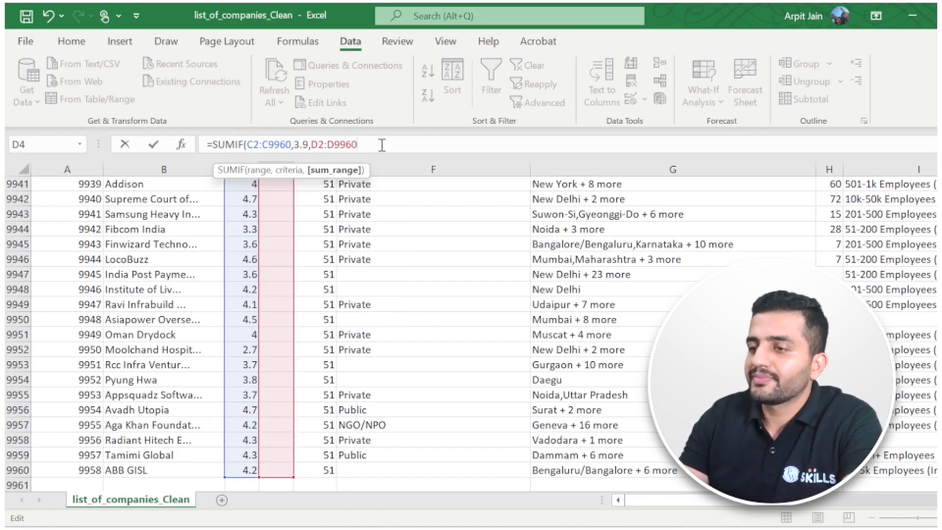
Change the sum range of the SUMIF formula in D4 to the Reviews cells E2:E9960 and complete the formula
{"action": "key", "text": "Left"}
{"action": "key", "text": "Left"}
{"action": "key", "text": "Left"}
{"action": "key", "text": "Left"}
{"action": "key", "text": "Left"}
{"action": "key", "text": "Left"}
{"action": "key", "text": "Left"}
{"action": "key", "text": "Left"}
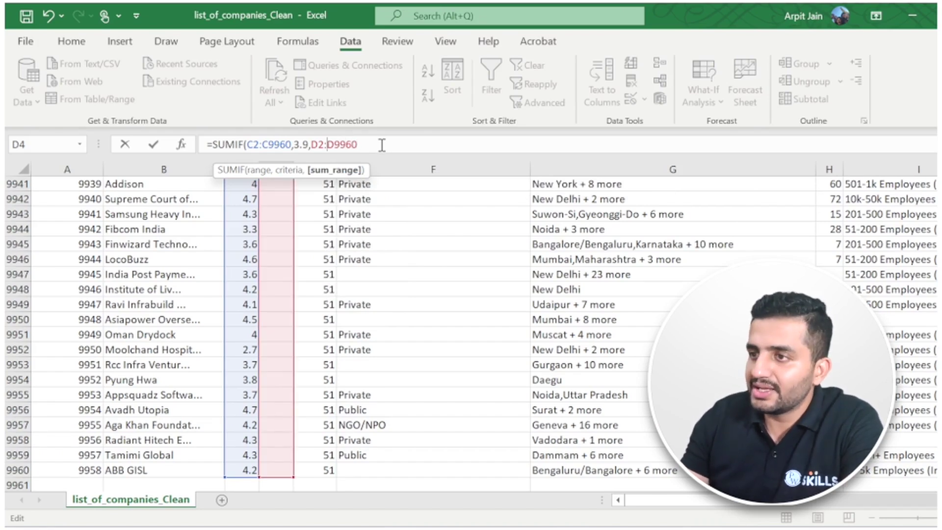
{"action": "key", "text": "Delete"}
{"action": "type", "text": "E"}
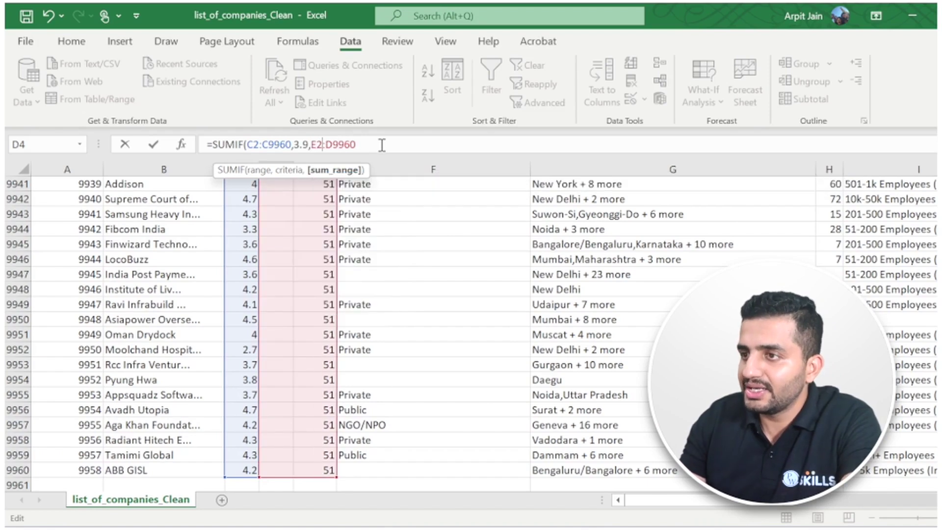
{"action": "key", "text": "Delete"}
{"action": "type", "text": "E"}
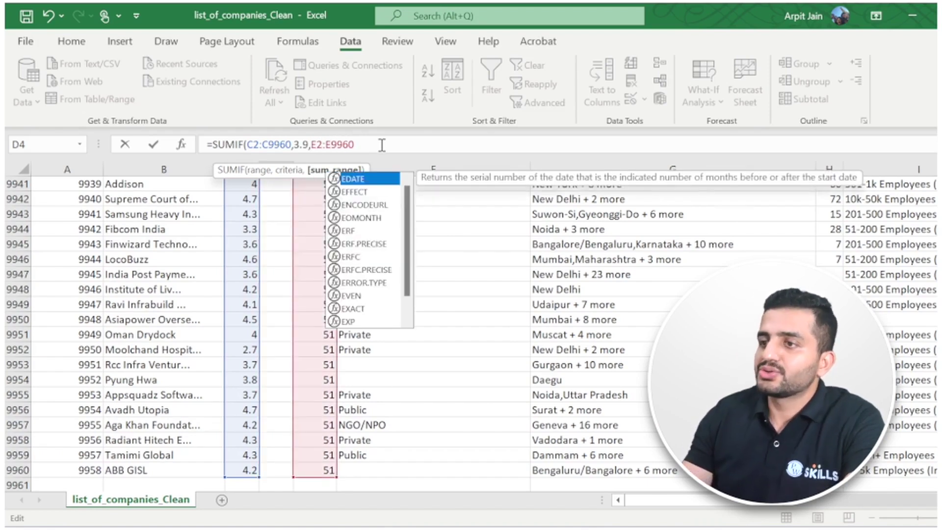
{"action": "key", "text": "Right"}
{"action": "key", "text": "Right"}
{"action": "key", "text": "Right"}
{"action": "key", "text": "Right"}
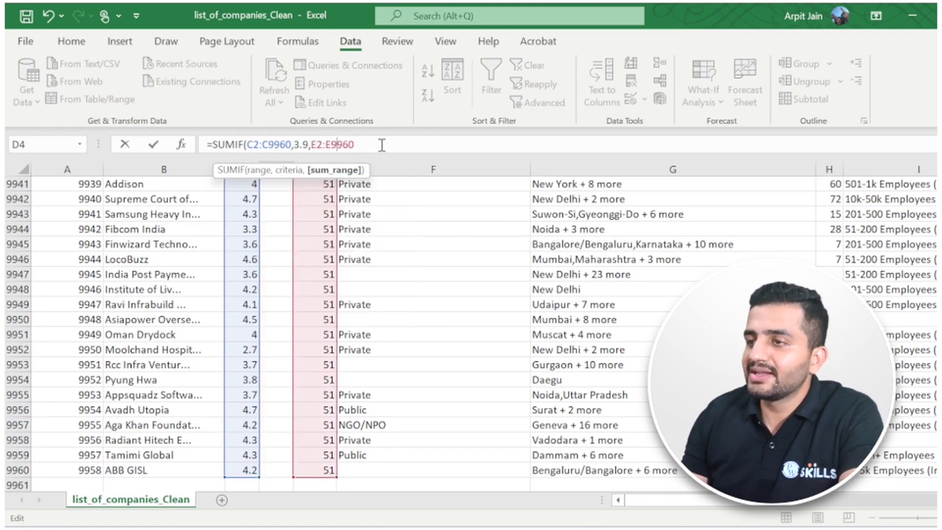
{"action": "type", "text": ")"}
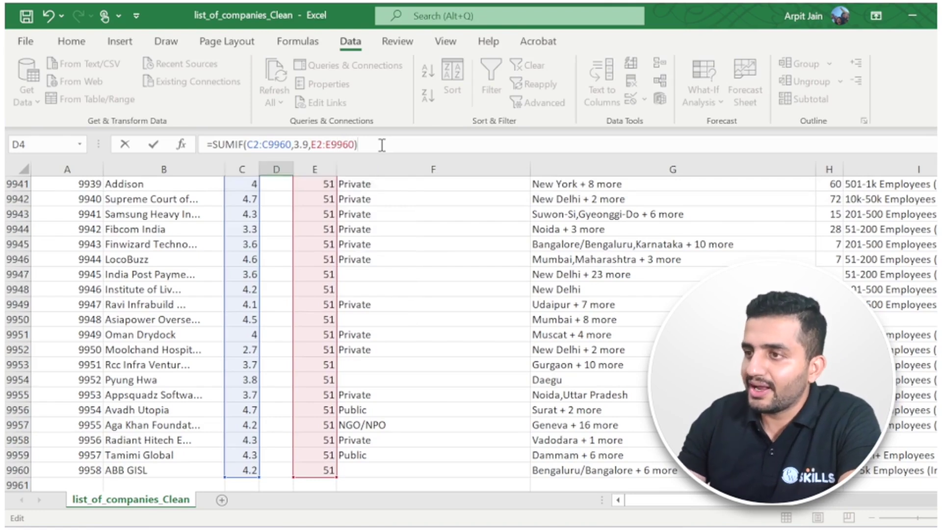
{"action": "key", "text": "Return"}
Widen column D so that the SUMIF result in D4 fits in full
{"action": "scroll", "coordinate": [350, 162], "scroll_direction": "up", "scroll_amount": 2}
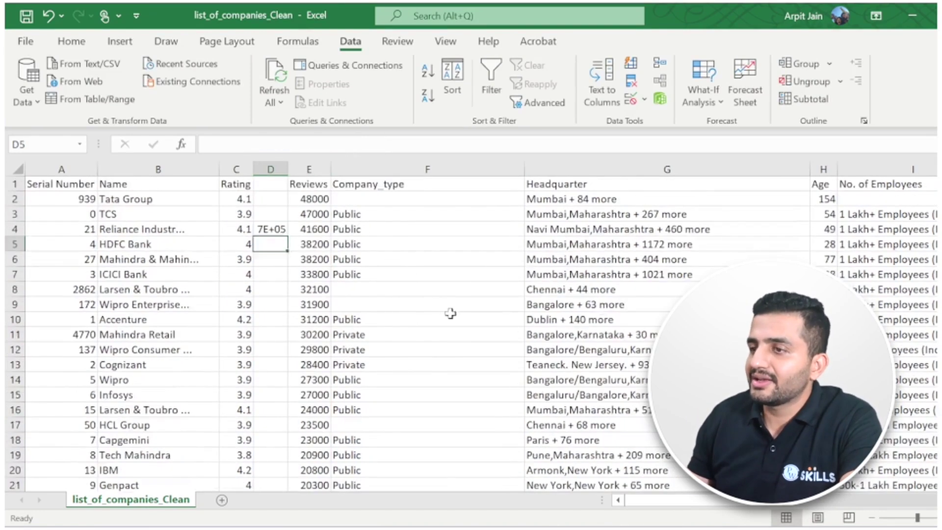
{"action": "left_click", "coordinate": [269, 230]}
{"action": "left_click_drag", "start_coordinate": [287, 169], "coordinate": [320, 170]}
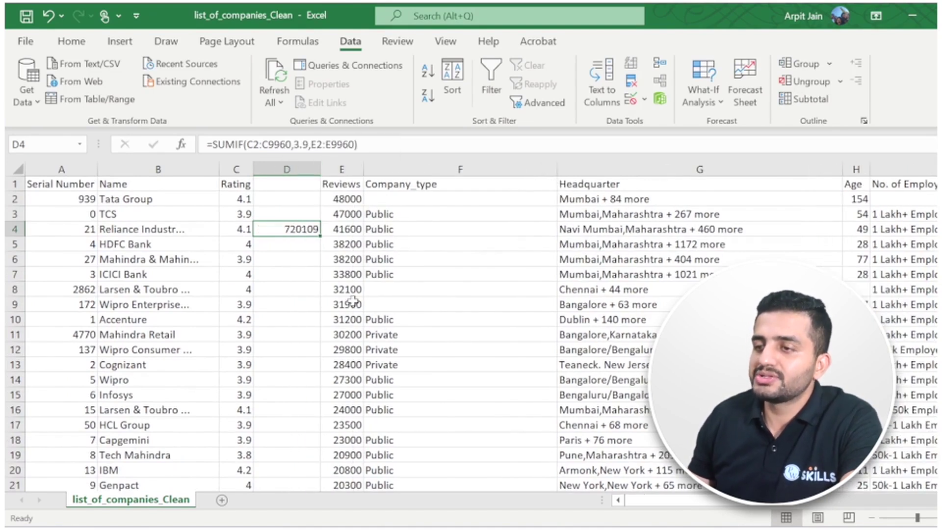
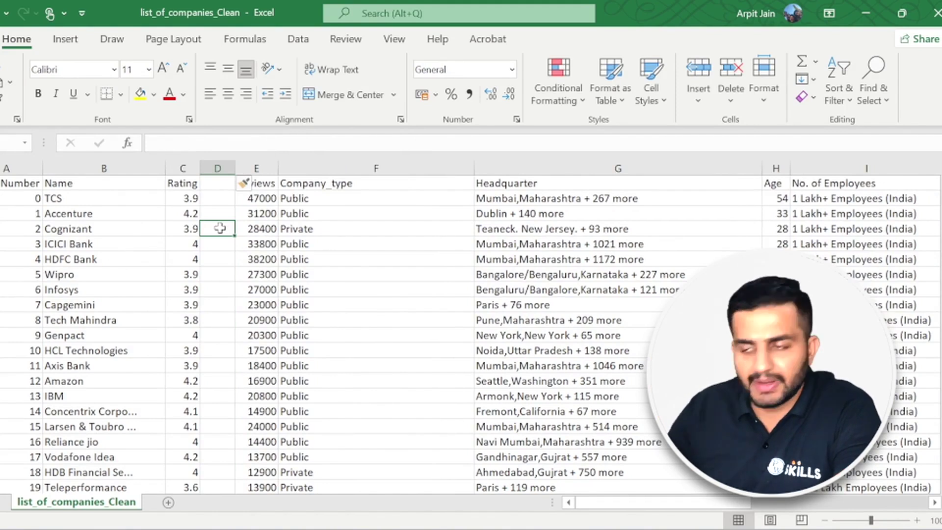
Calculate the average rating in D4 with an AVERAGE formula over C2:C9960
{"action": "type", "text": "=aver"}
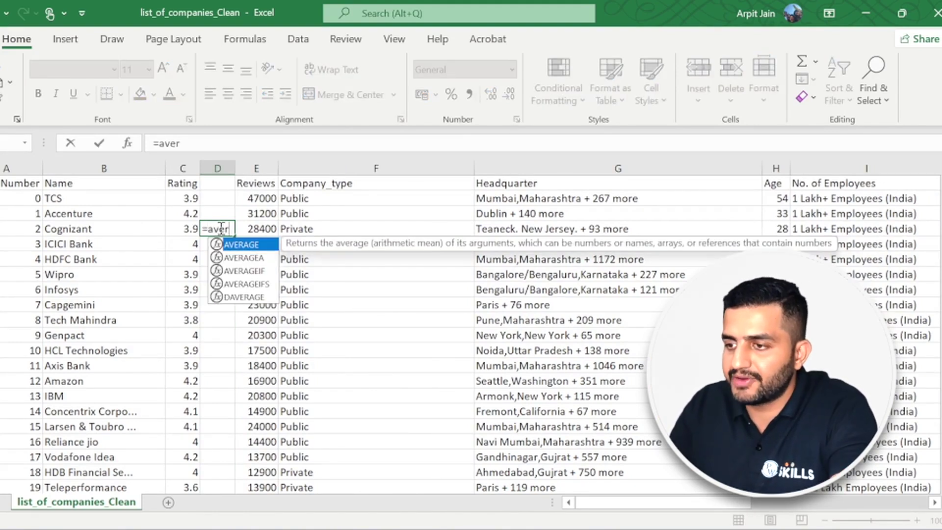
{"action": "key", "text": "Tab"}
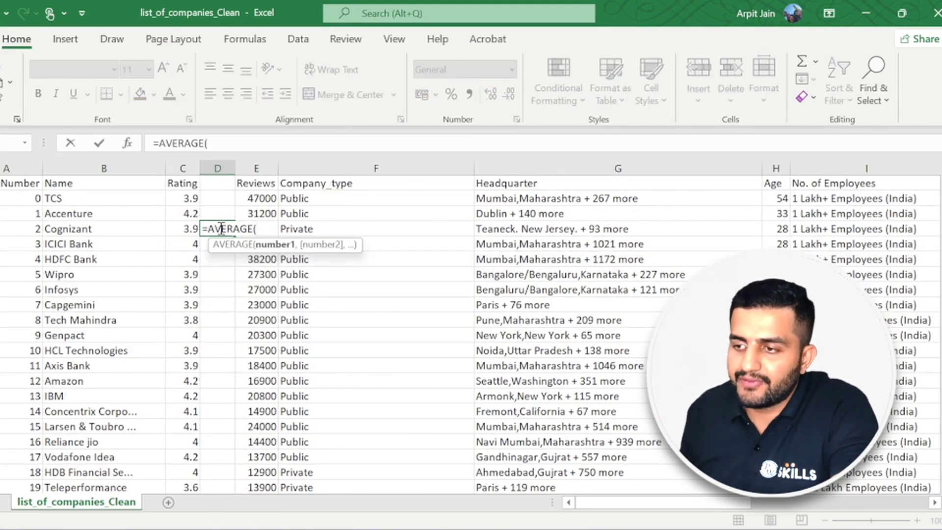
{"action": "left_click", "coordinate": [180, 198]}
{"action": "key", "text": "F8"}
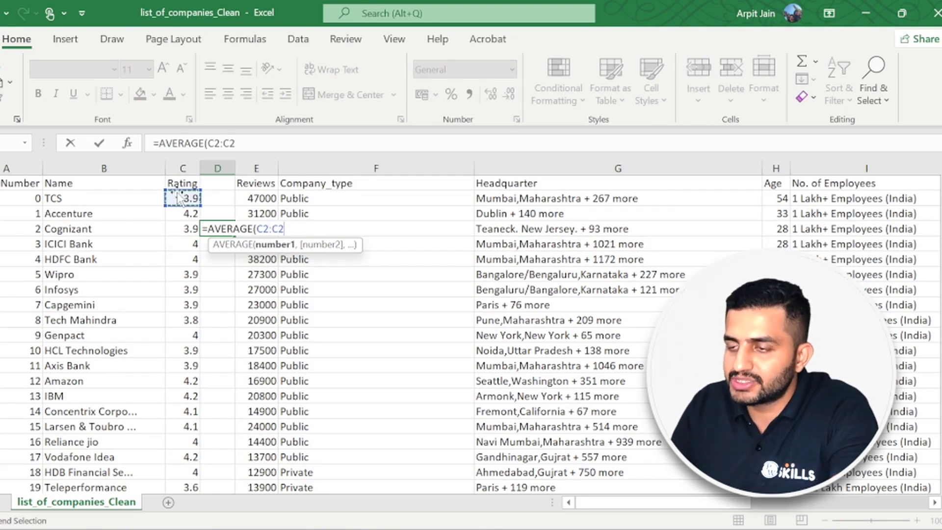
{"action": "key", "text": "BackSpace"}
{"action": "type", "text": "9960"}
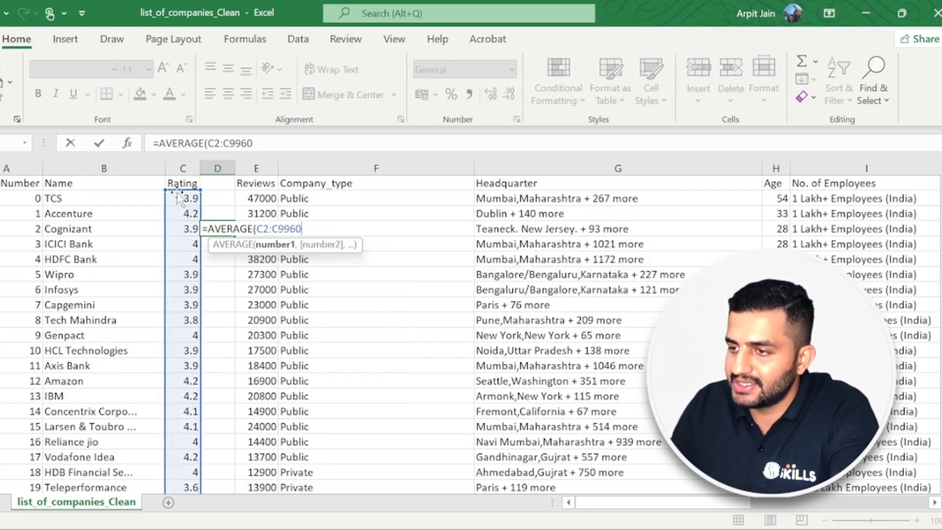
{"action": "key", "text": "Return"}
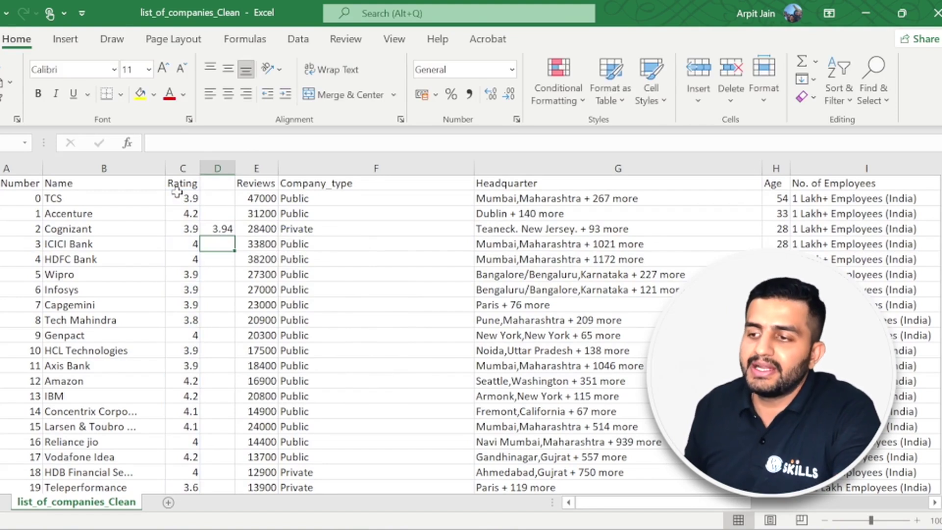
{"action": "left_click", "coordinate": [223, 227]}
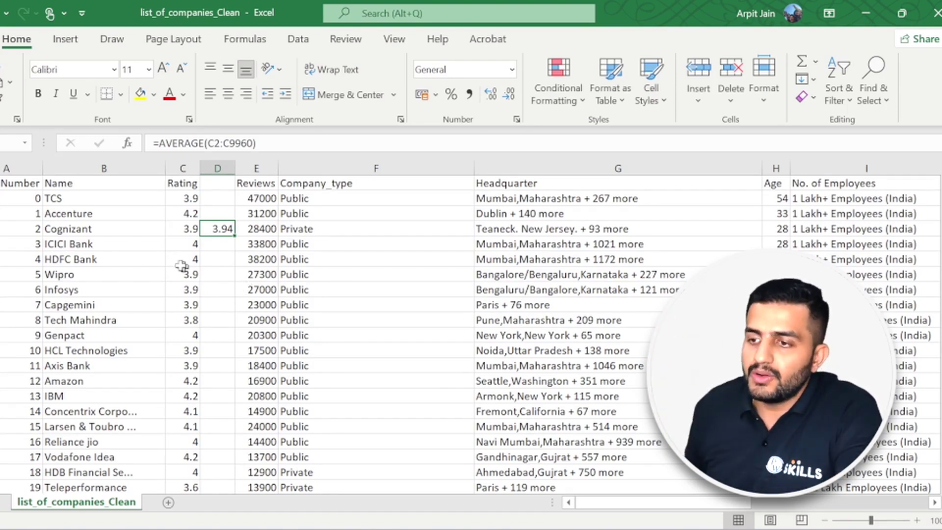
Sort the data by the Name column in ascending order, expanding the selection to the neighbouring columns
{"action": "left_click", "coordinate": [101, 263]}
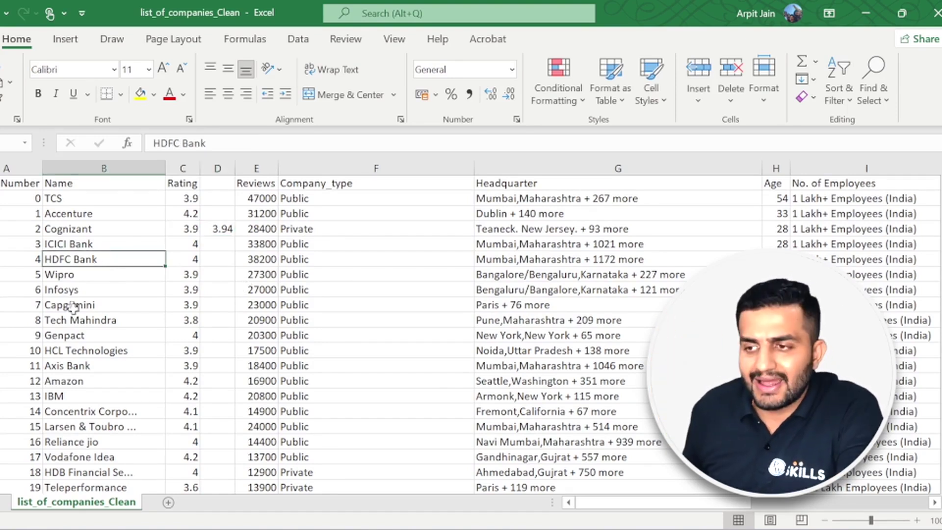
{"action": "left_click", "coordinate": [103, 168]}
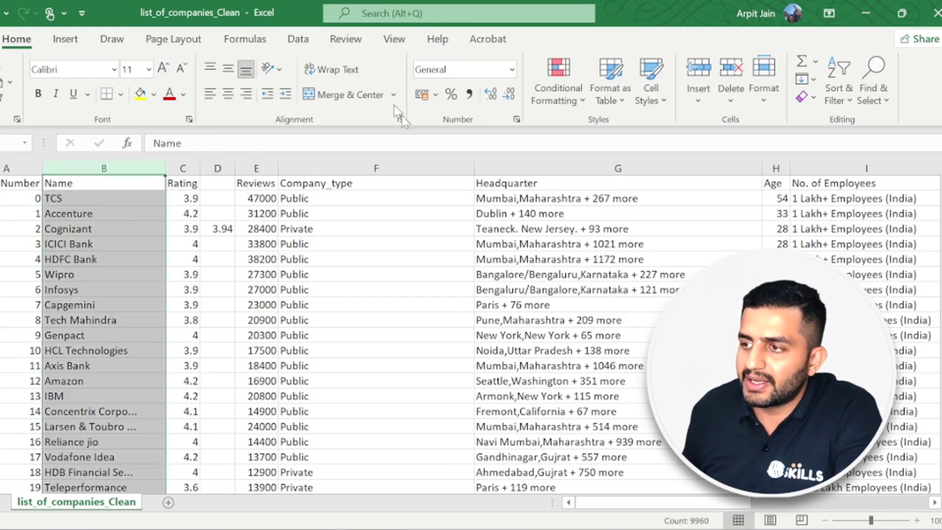
{"action": "left_click", "coordinate": [298, 39]}
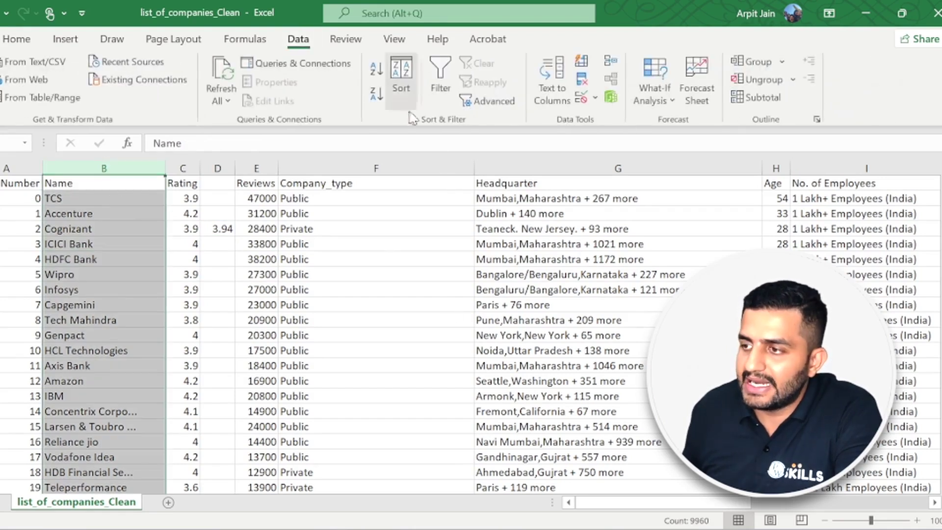
{"action": "left_click", "coordinate": [382, 78]}
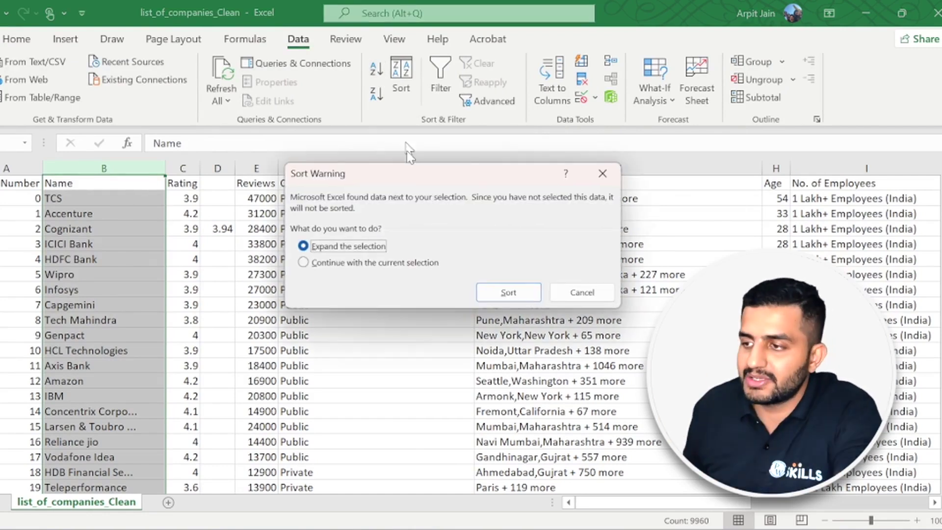
{"action": "left_click", "coordinate": [508, 293]}
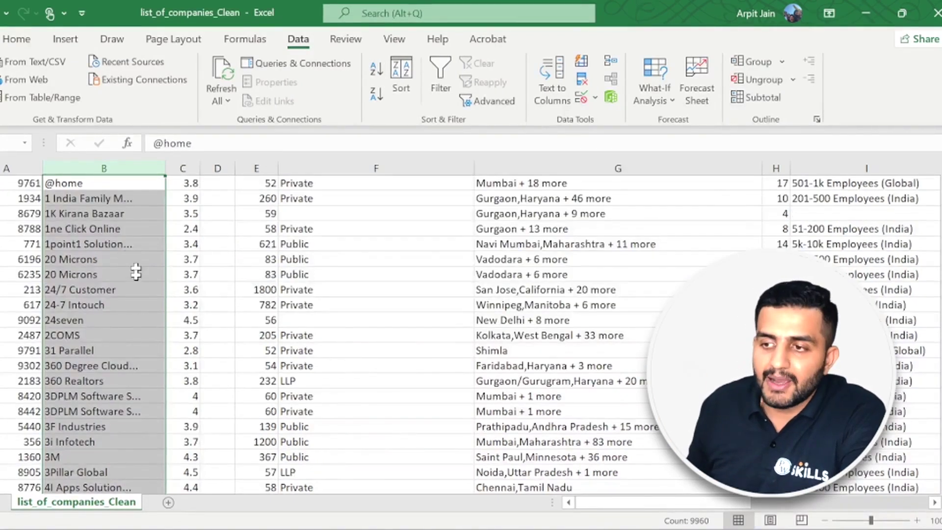
{"action": "left_click", "coordinate": [0, 182]}
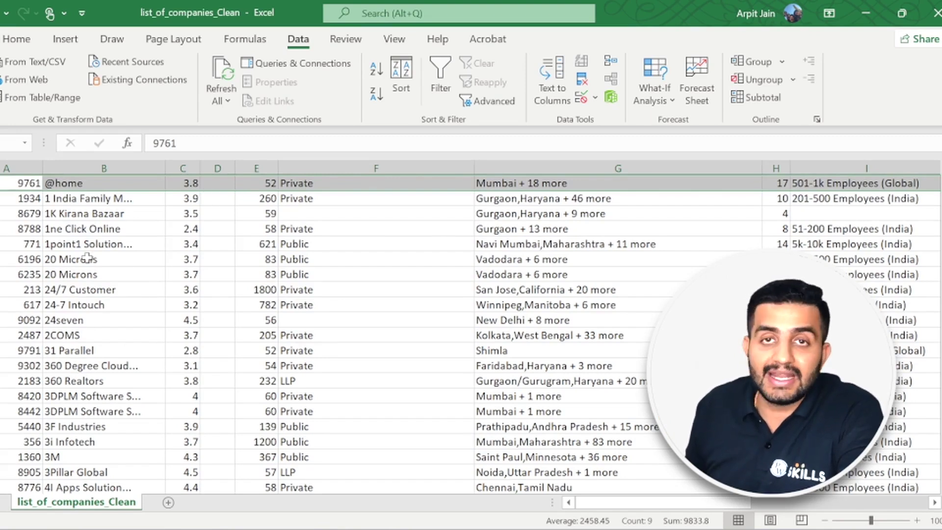
Undo the sort by company name
{"action": "key", "text": "ctrl+z"}
{"action": "key", "text": "ctrl+z"}
{"action": "key", "text": "ctrl+z"}
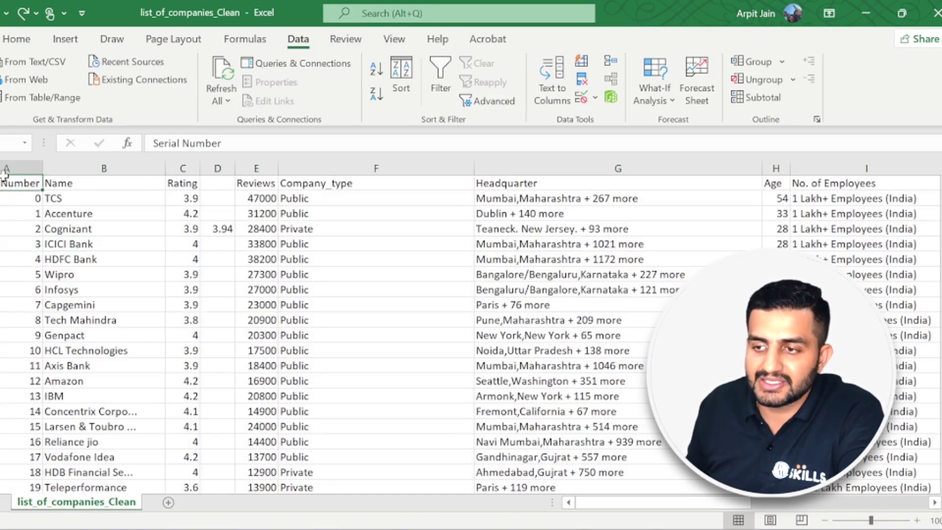
Review the dataset's column headers, including Name, Rating, Reviews and Company_type, and the header row as a whole
{"action": "left_click", "coordinate": [84, 187]}
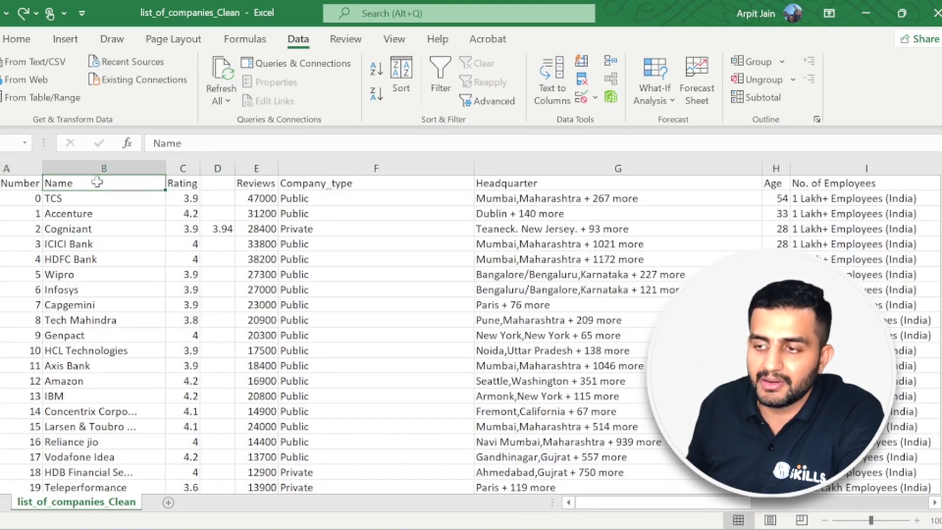
{"action": "left_click", "coordinate": [173, 184]}
{"action": "left_click", "coordinate": [252, 183]}
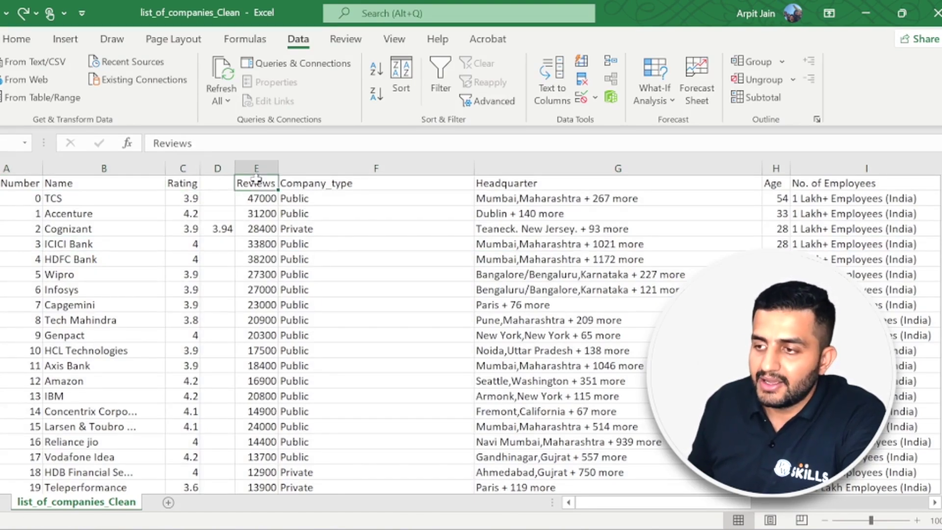
{"action": "left_click", "coordinate": [297, 184]}
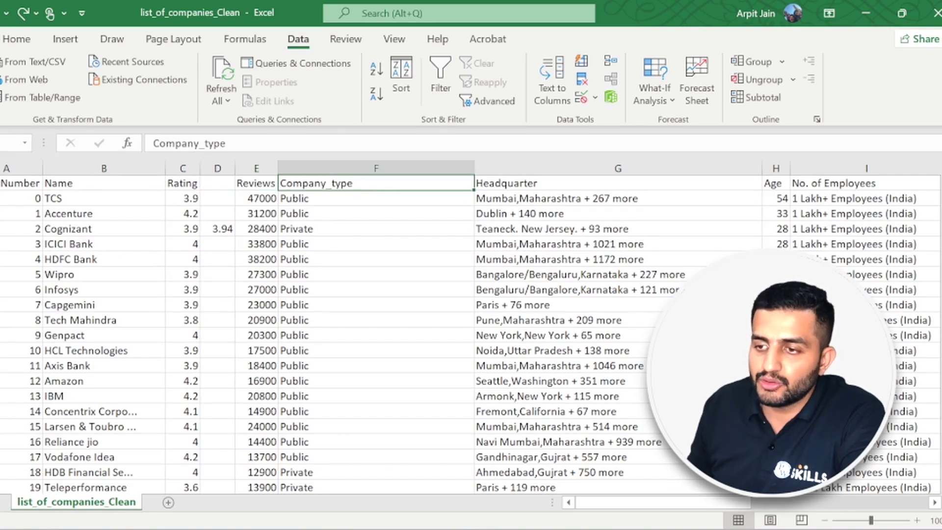
{"action": "left_click", "coordinate": [0, 183]}
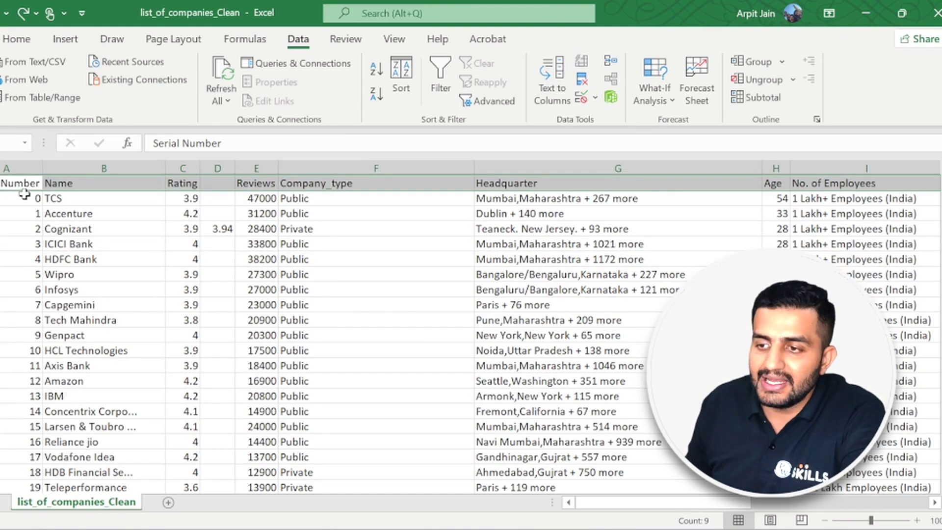
{"action": "left_click", "coordinate": [9, 184]}
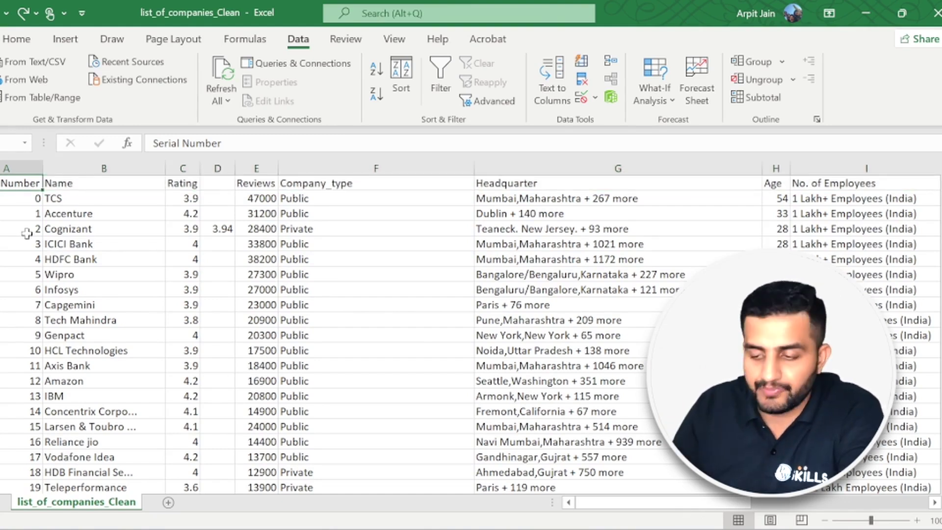
{"action": "left_click", "coordinate": [13, 236]}
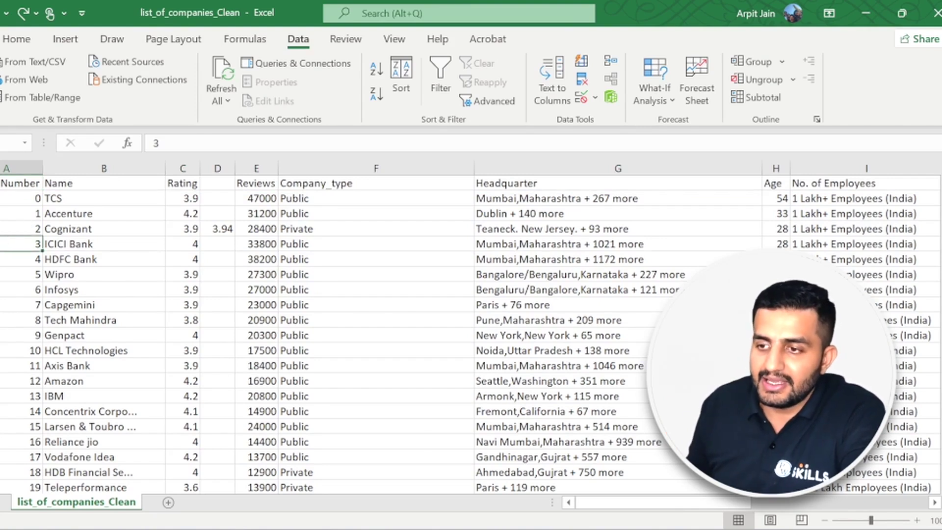
{"action": "left_click", "coordinate": [20, 169]}
{"action": "left_click", "coordinate": [54, 227]}
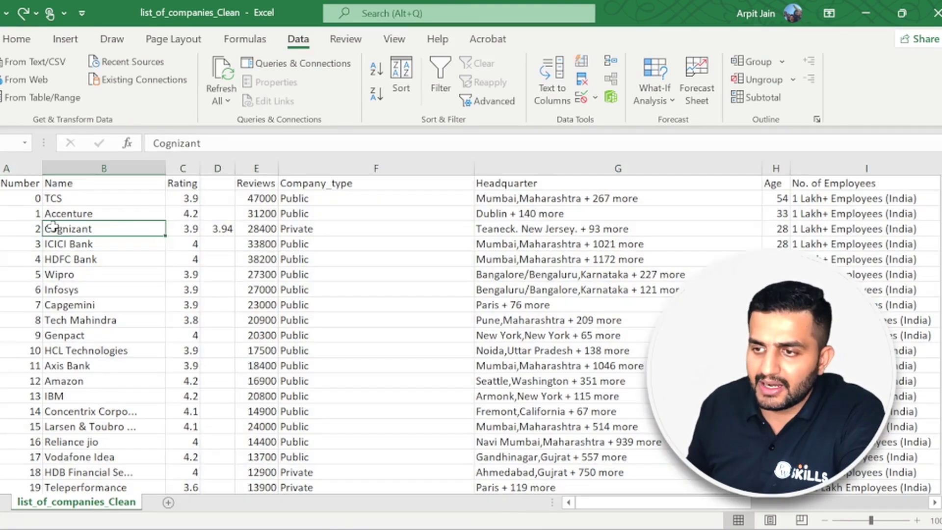
{"action": "key", "text": "ctrl+a"}
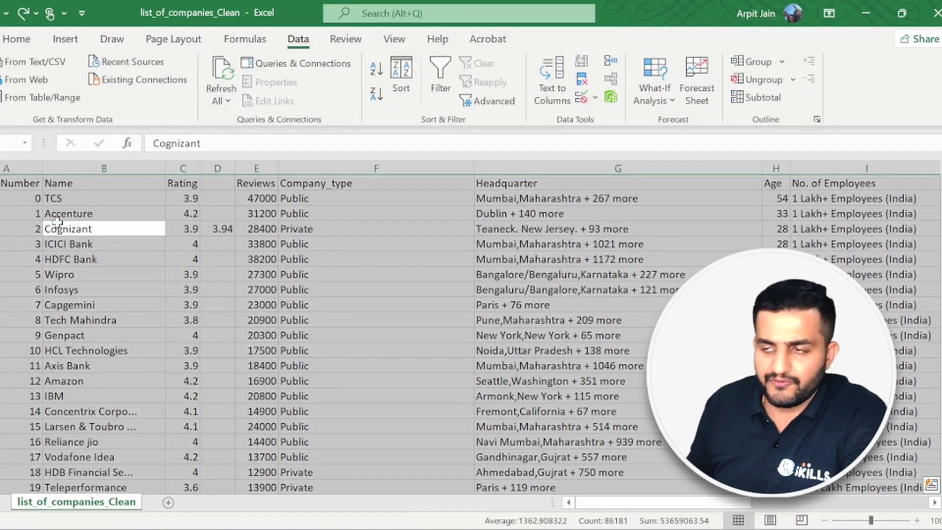
{"action": "left_click", "coordinate": [0, 168]}
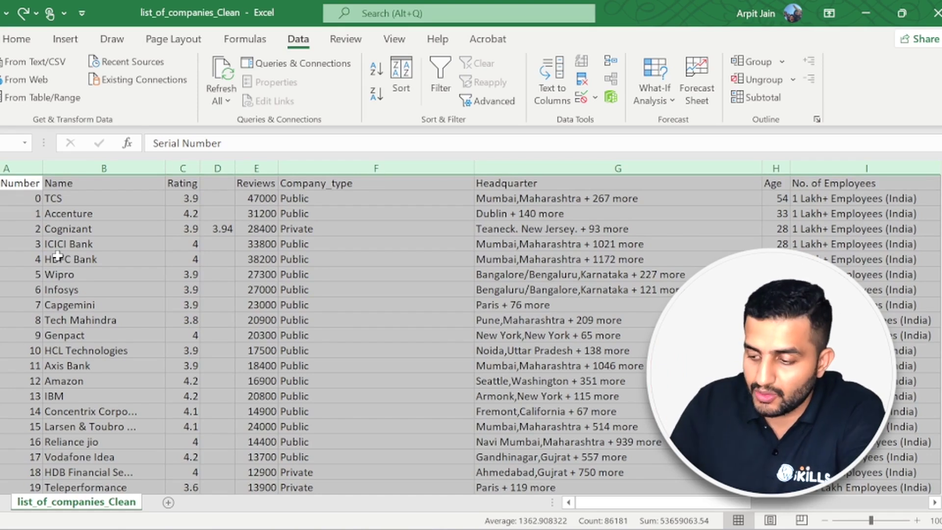
{"action": "key", "text": "ctrl+t"}
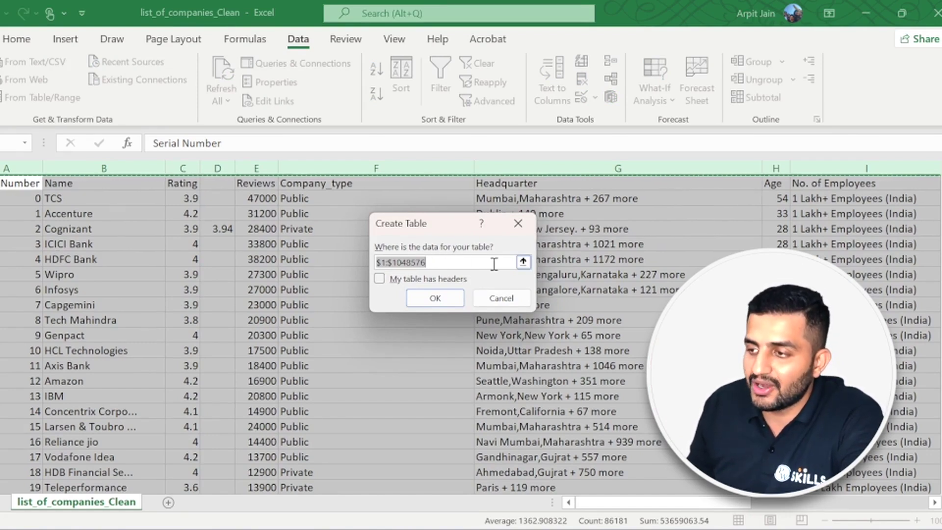
{"action": "left_click_drag", "start_coordinate": [431, 263], "coordinate": [376, 262]}
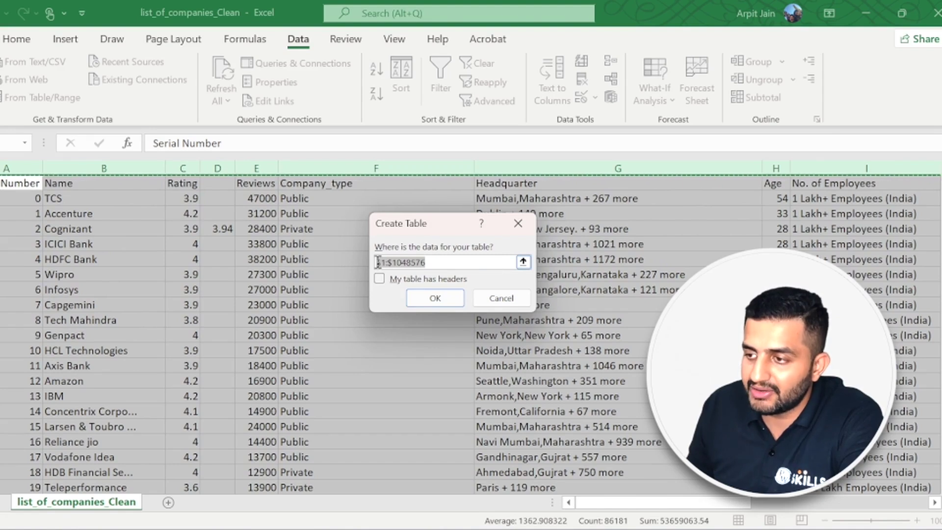
{"action": "left_click", "coordinate": [488, 298]}
{"action": "left_click", "coordinate": [259, 229]}
Convert the data range A1:J9960 into a table, with its first row used as headers
{"action": "left_click", "coordinate": [19, 184]}
{"action": "key", "text": "ctrl+shift+End"}
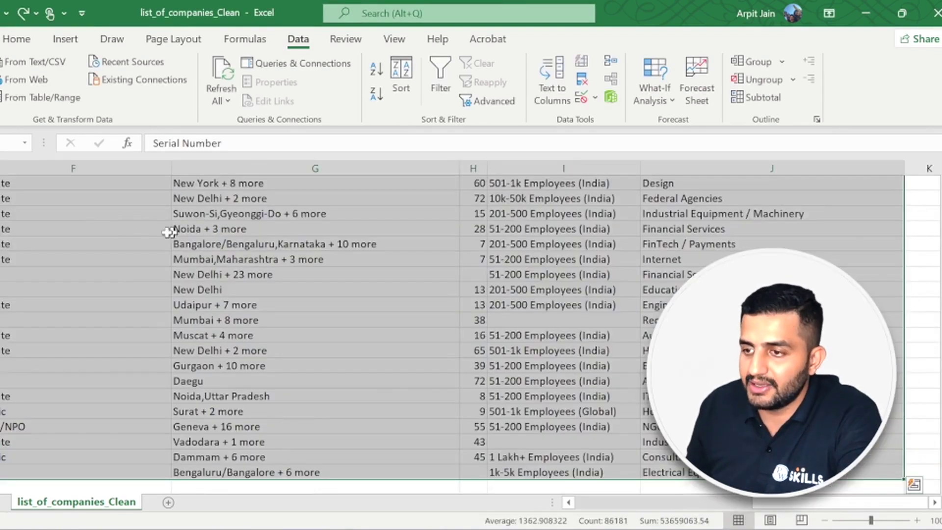
{"action": "key", "text": "ctrl+t"}
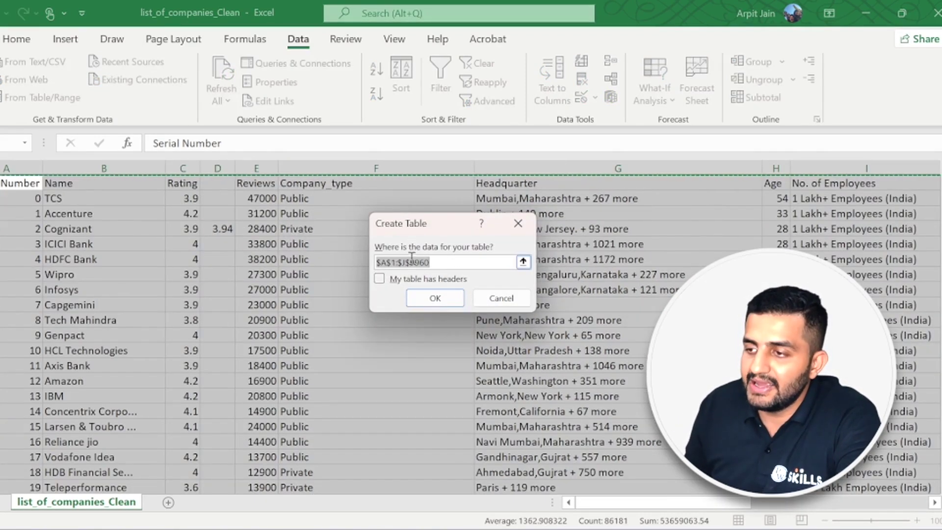
{"action": "left_click", "coordinate": [433, 262]}
{"action": "left_click_drag", "start_coordinate": [434, 262], "coordinate": [375, 263]}
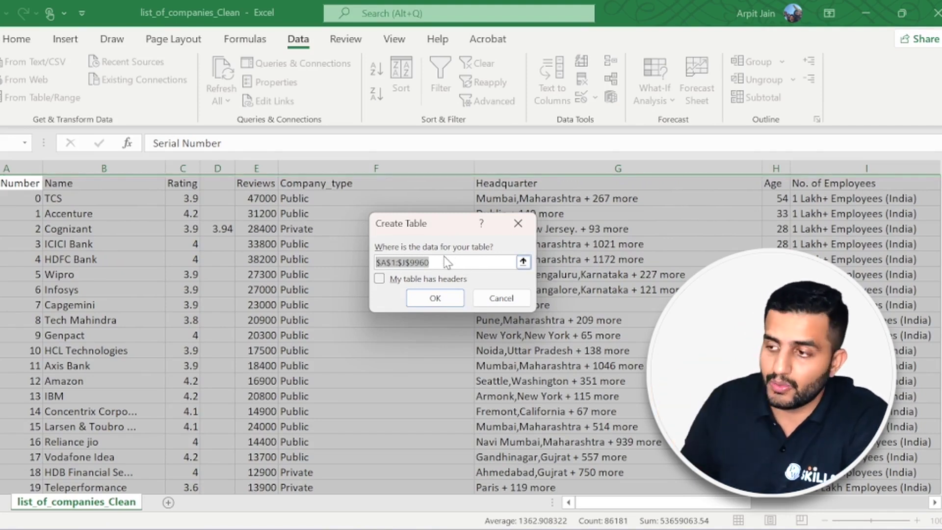
{"action": "left_click", "coordinate": [379, 281]}
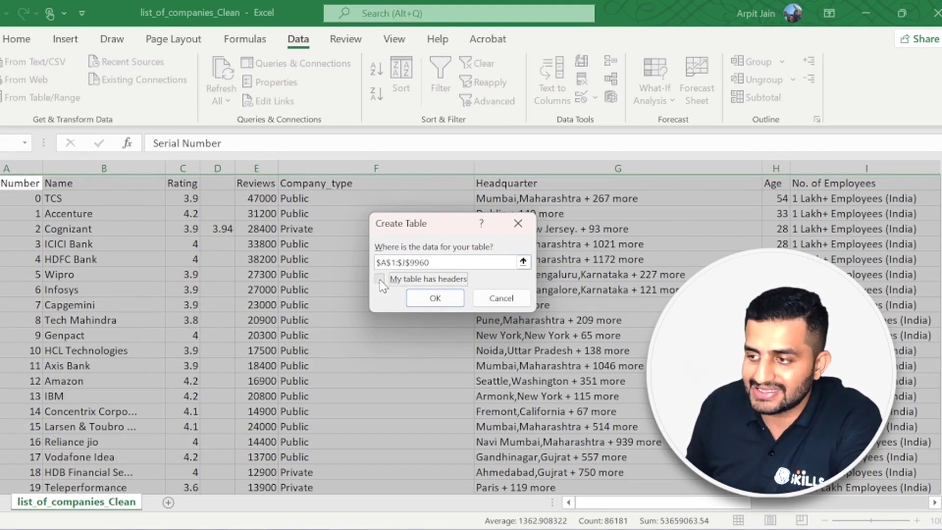
{"action": "left_click", "coordinate": [428, 299]}
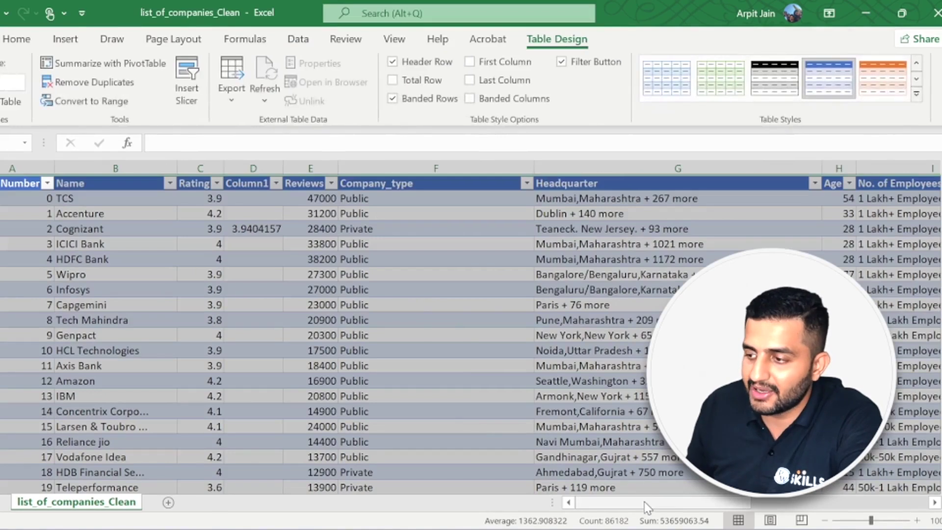
{"action": "left_click", "coordinate": [253, 320]}
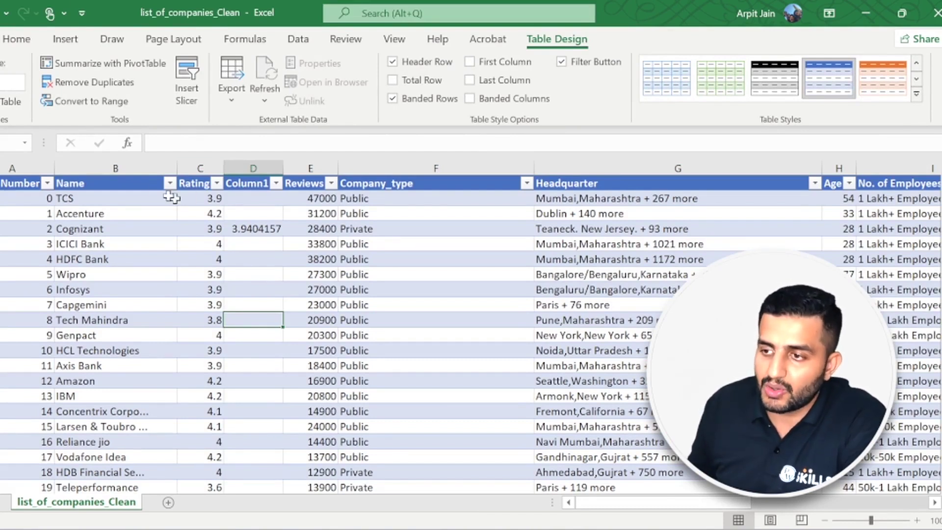
Sort the table by the Name column in ascending order
{"action": "left_click", "coordinate": [123, 168]}
{"action": "left_click", "coordinate": [301, 40]}
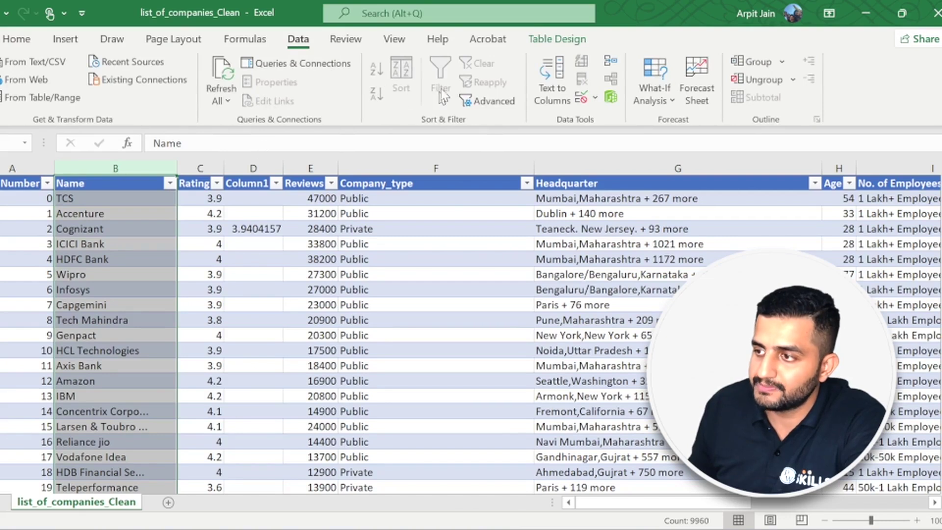
{"action": "left_click", "coordinate": [112, 214]}
{"action": "left_click", "coordinate": [104, 184]}
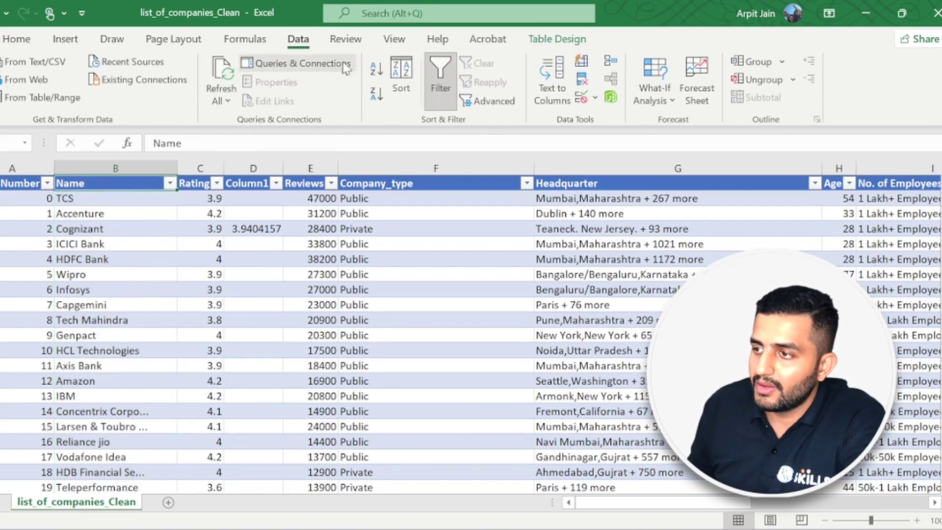
{"action": "left_click", "coordinate": [379, 96]}
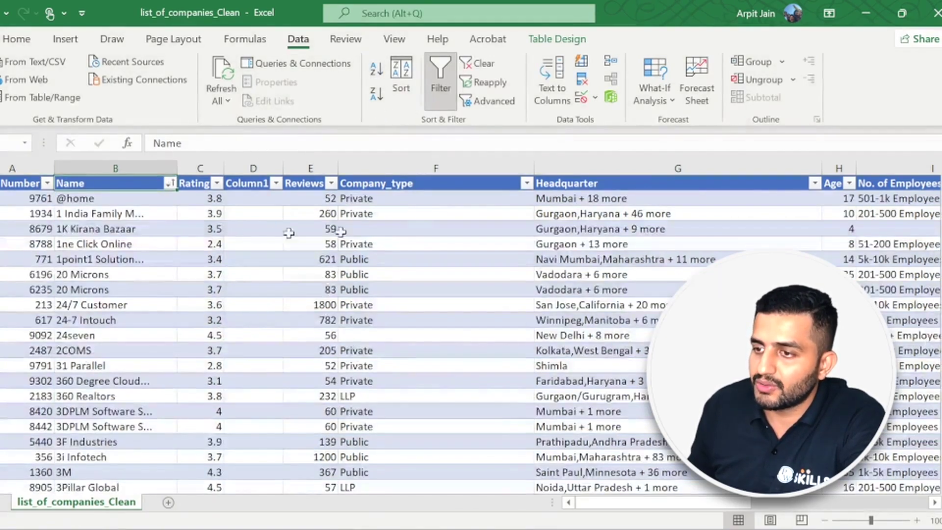
Examine the table's header row and the order of the first company names in the Name column
{"action": "left_click", "coordinate": [1, 183]}
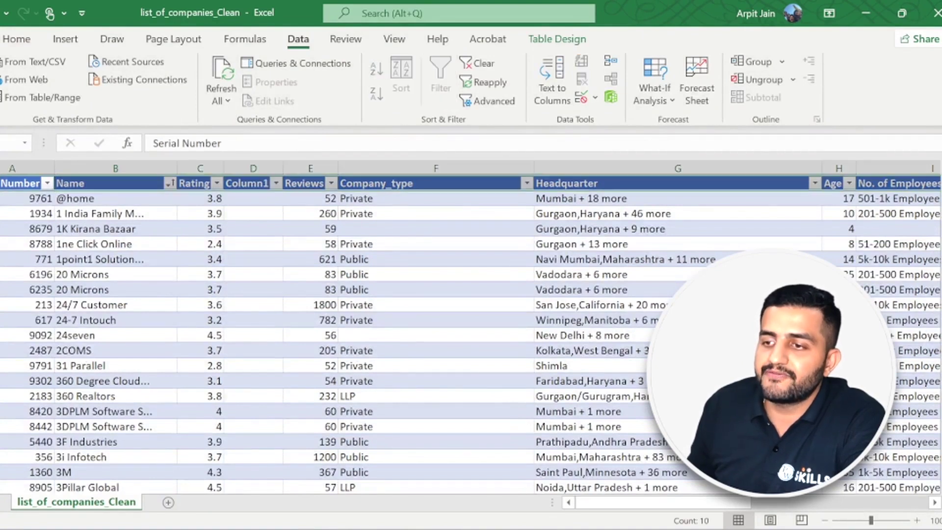
{"action": "left_click", "coordinate": [90, 185]}
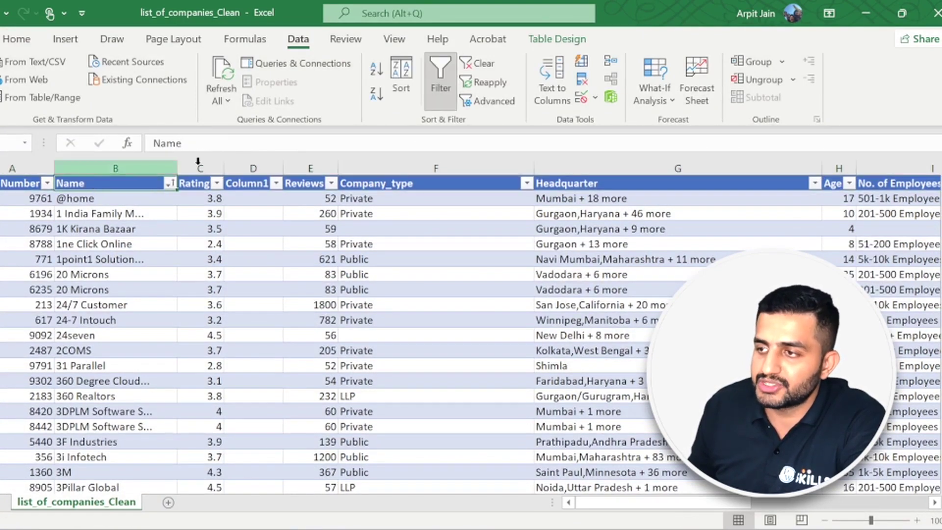
{"action": "left_click", "coordinate": [378, 93]}
{"action": "left_click", "coordinate": [382, 77]}
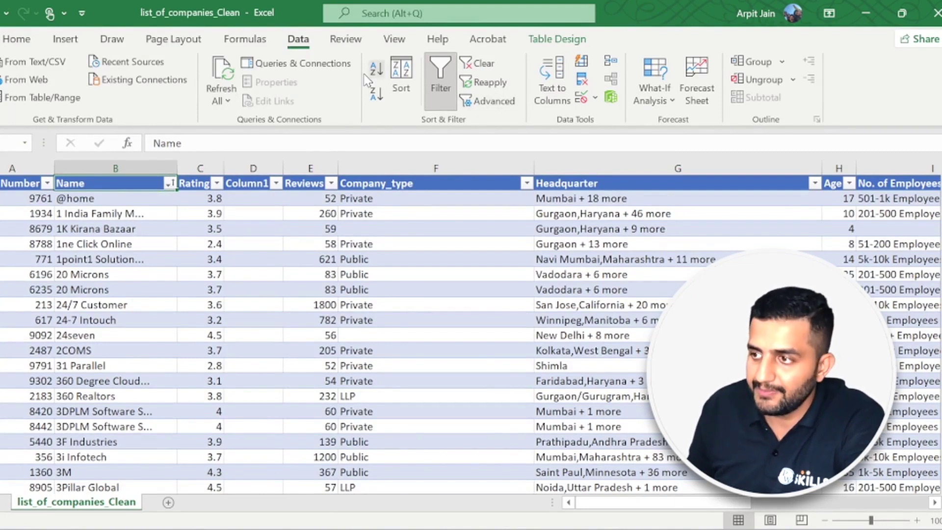
{"action": "left_click_drag", "start_coordinate": [78, 198], "coordinate": [61, 350]}
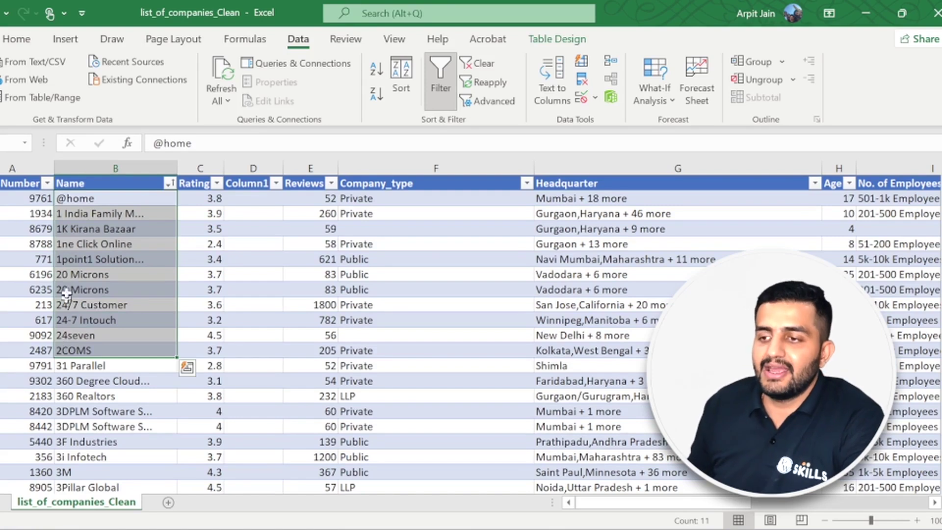
{"action": "left_click", "coordinate": [85, 198]}
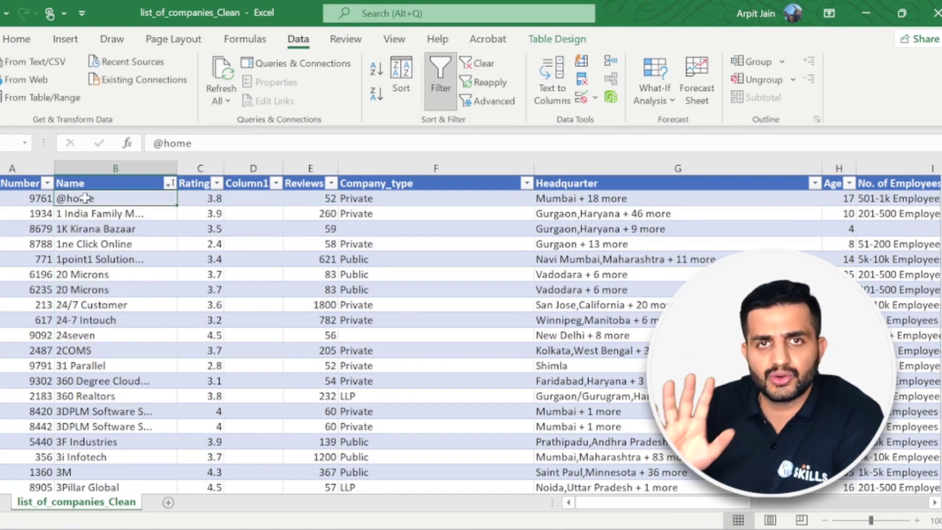
Write an AVERAGE formula in cell D4 over the range B2:B201
{"action": "left_click", "coordinate": [249, 230]}
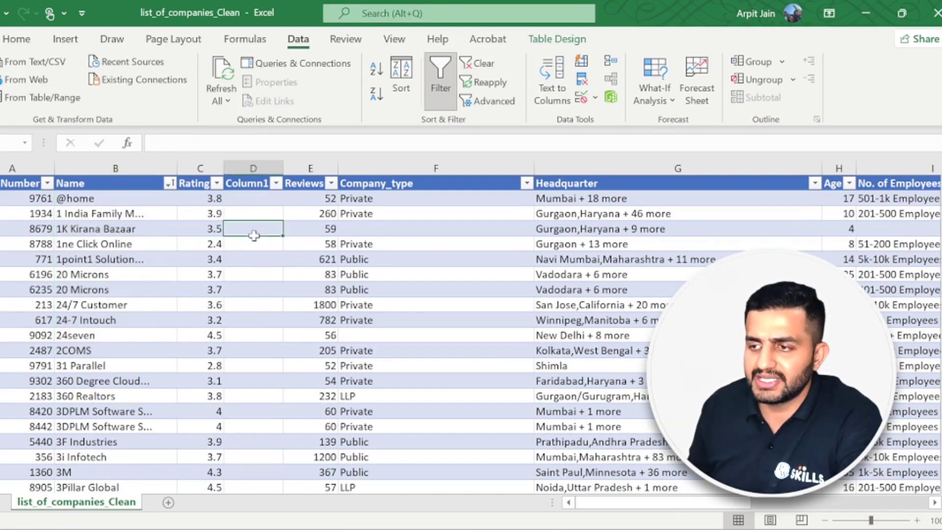
{"action": "type", "text": "=aver"}
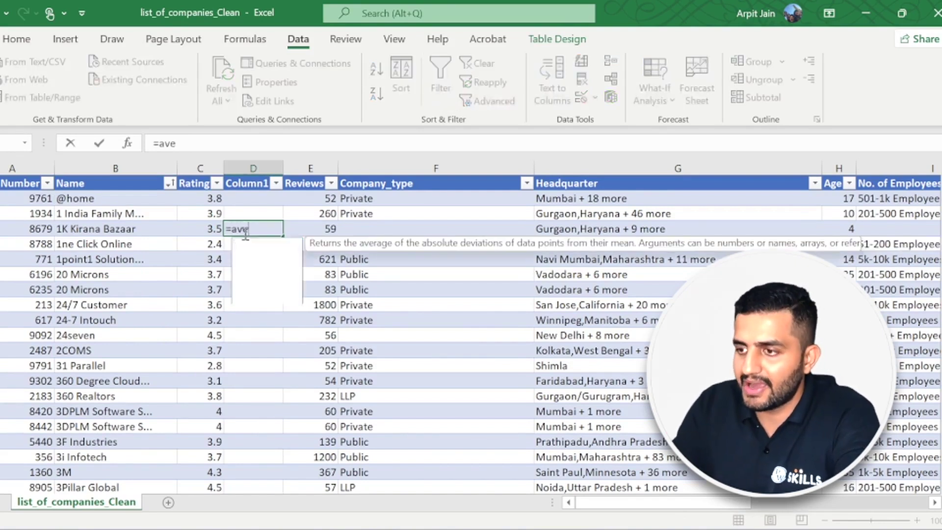
{"action": "key", "text": "Tab"}
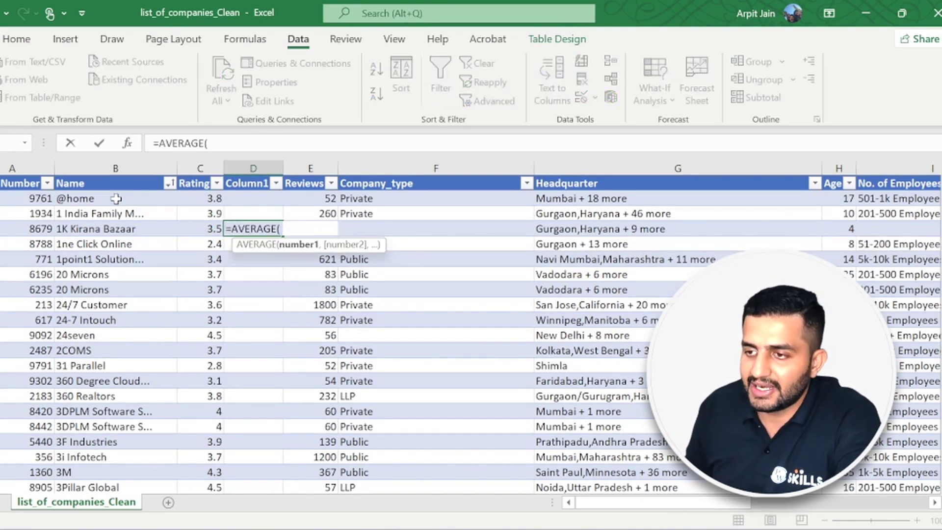
{"action": "left_click", "coordinate": [122, 197]}
{"action": "type", "text": ":B20"}
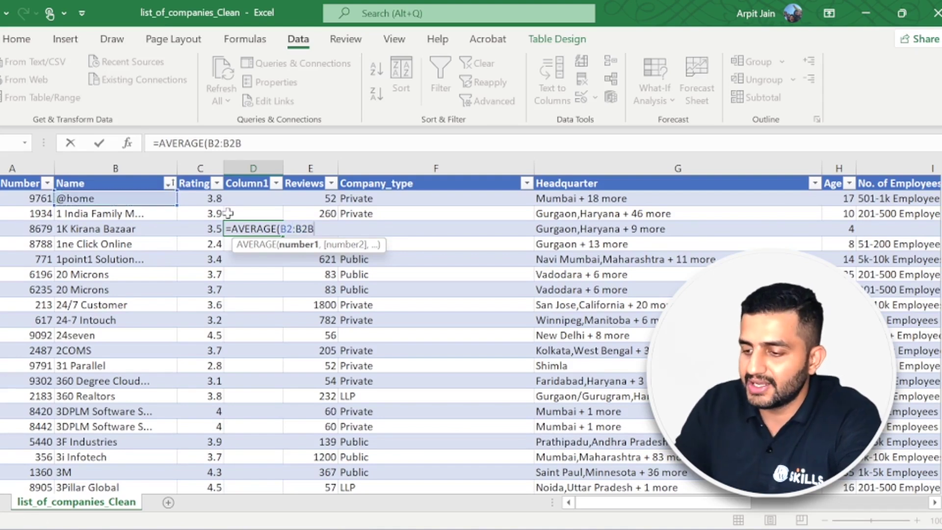
{"action": "key", "text": "BackSpace"}
{"action": "key", "text": "BackSpace"}
{"action": "key", "text": "BackSpace"}
{"action": "key", "text": "BackSpace"}
{"action": "key", "text": "BackSpace"}
{"action": "key", "text": "BackSpace"}
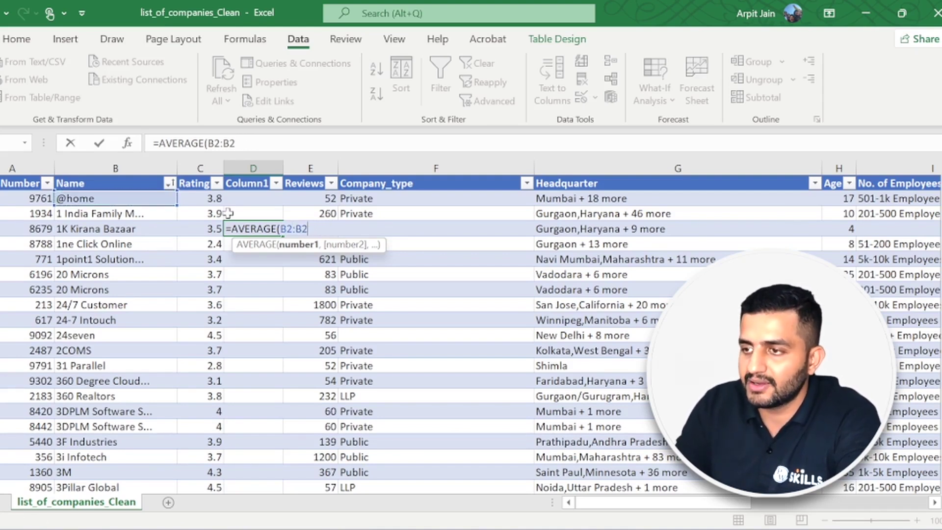
{"action": "type", "text": "B201)"}
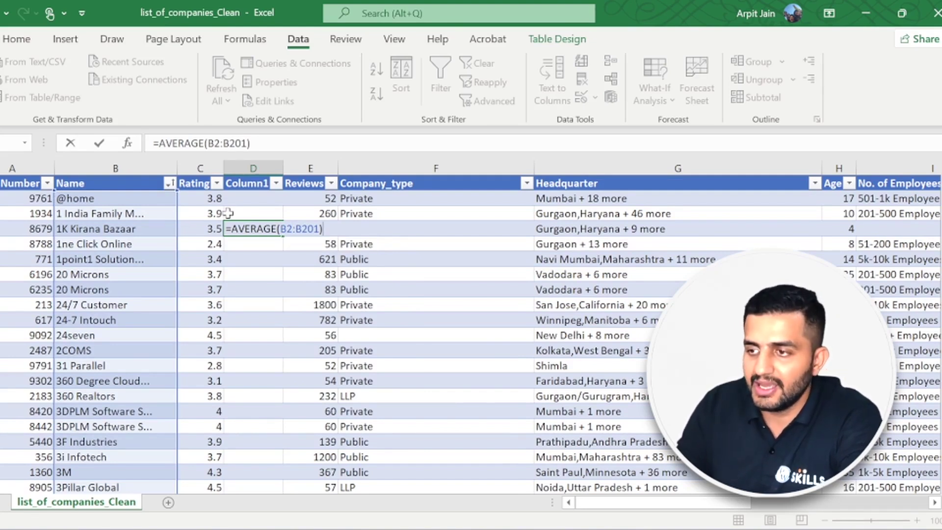
Correct the AVERAGE formula's range in D4 to the ratings C2:C201 and commit it
{"action": "left_click", "coordinate": [212, 142]}
{"action": "key", "text": "BackSpace"}
{"action": "type", "text": "C"}
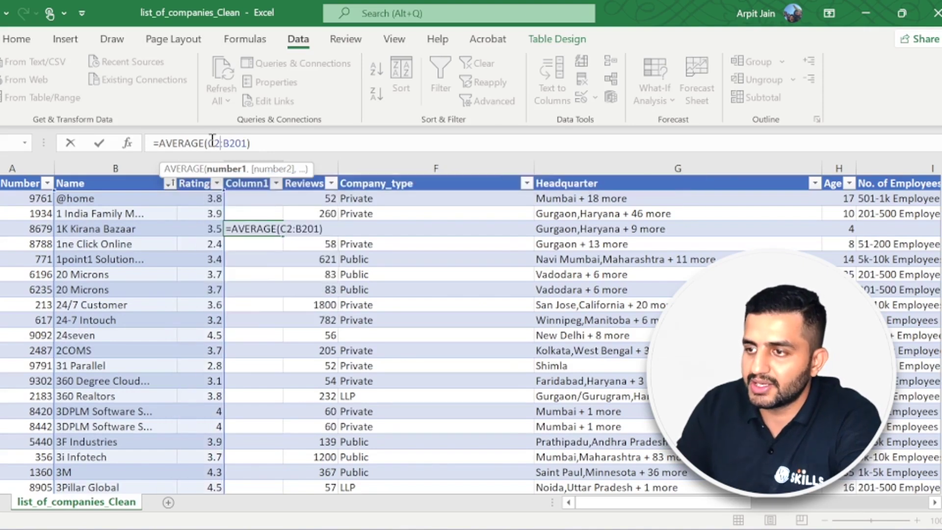
{"action": "key", "text": "BackSpace"}
{"action": "type", "text": "C"}
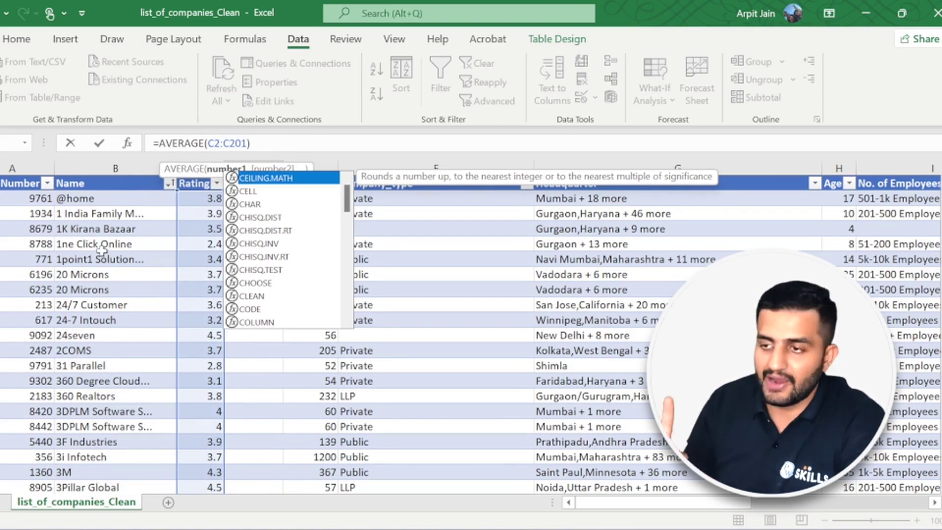
{"action": "left_click", "coordinate": [262, 142]}
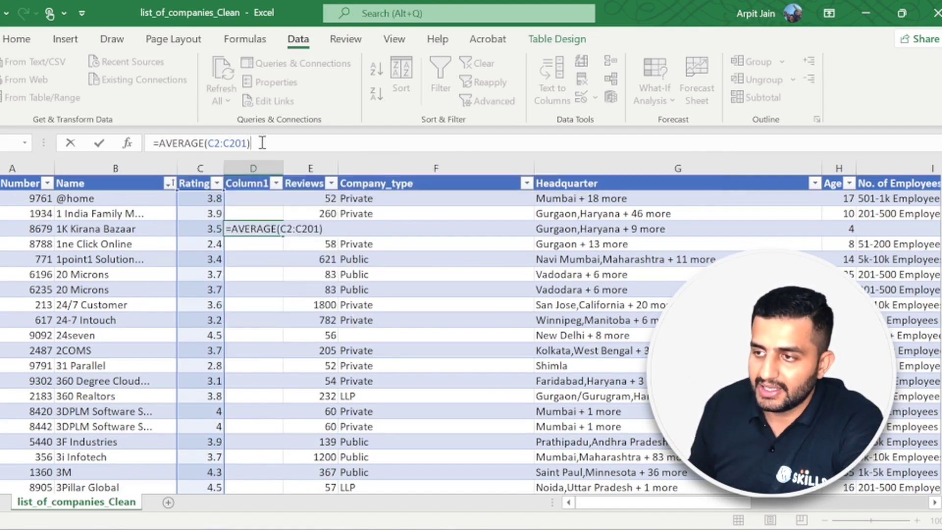
{"action": "key", "text": "Return"}
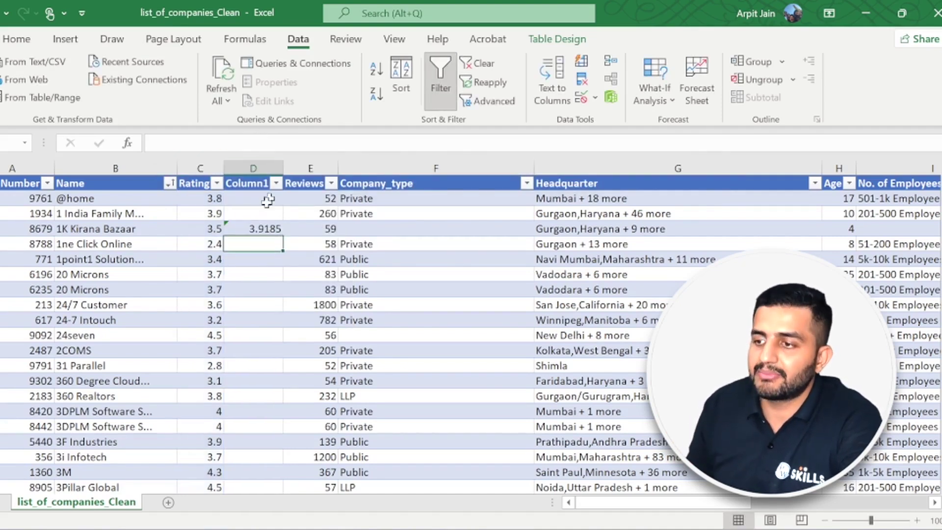
{"action": "left_click", "coordinate": [261, 229]}
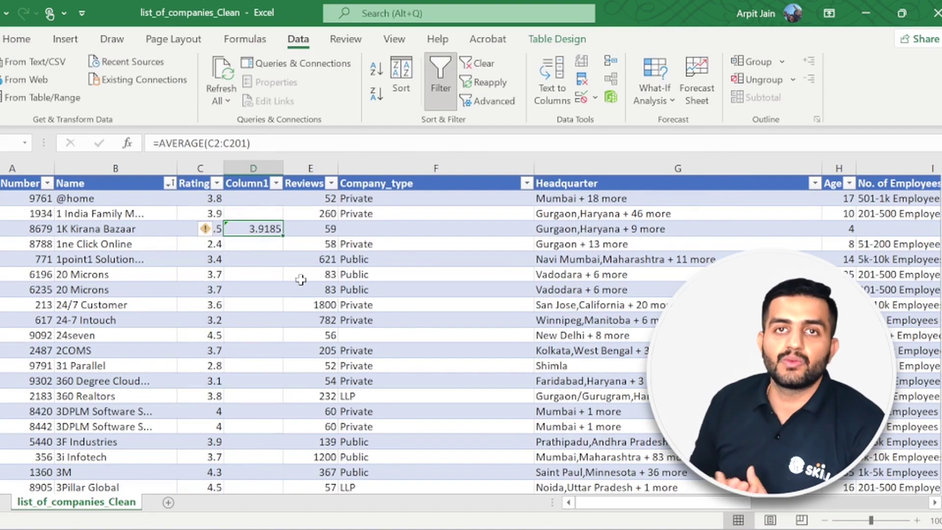
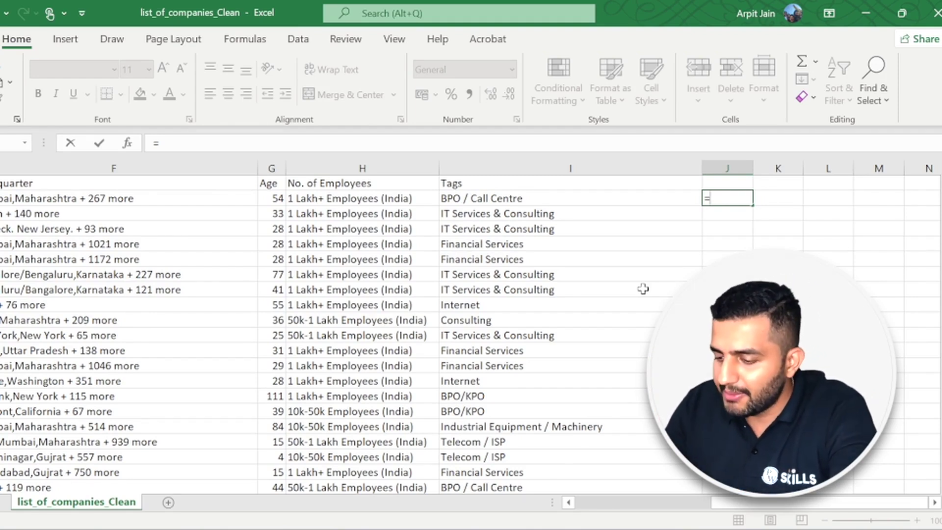
Start an AVERAGEIF formula in cell J2 with the Tags cells I2:I9960 as the range argument
{"action": "type", "text": "aver"}
{"action": "key", "text": "Down"}
{"action": "key", "text": "Down"}
{"action": "key", "text": "Tab"}
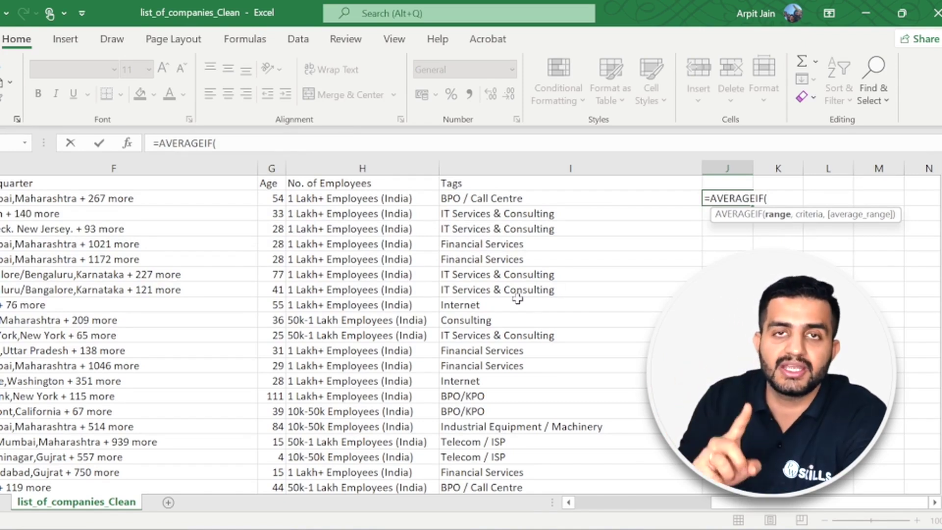
{"action": "left_click", "coordinate": [467, 197]}
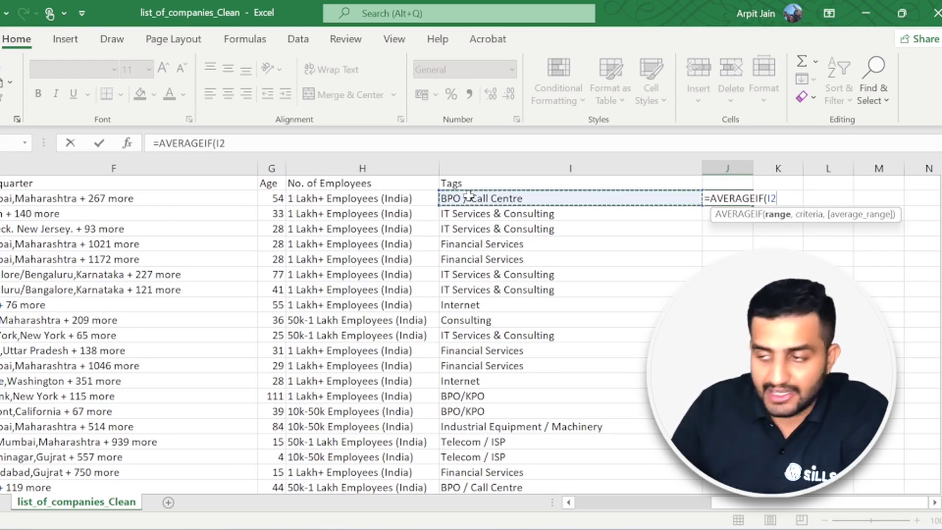
{"action": "type", "text": ":I3"}
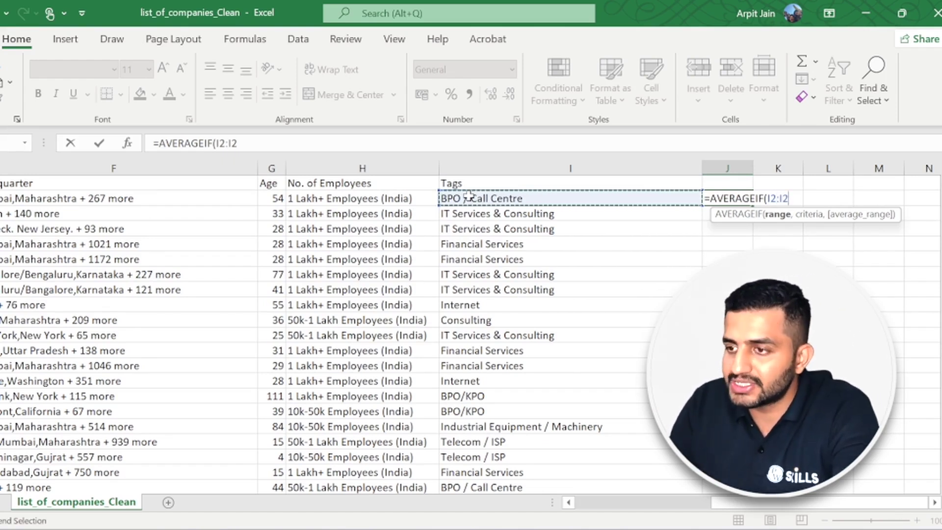
{"action": "type", "text": "960"}
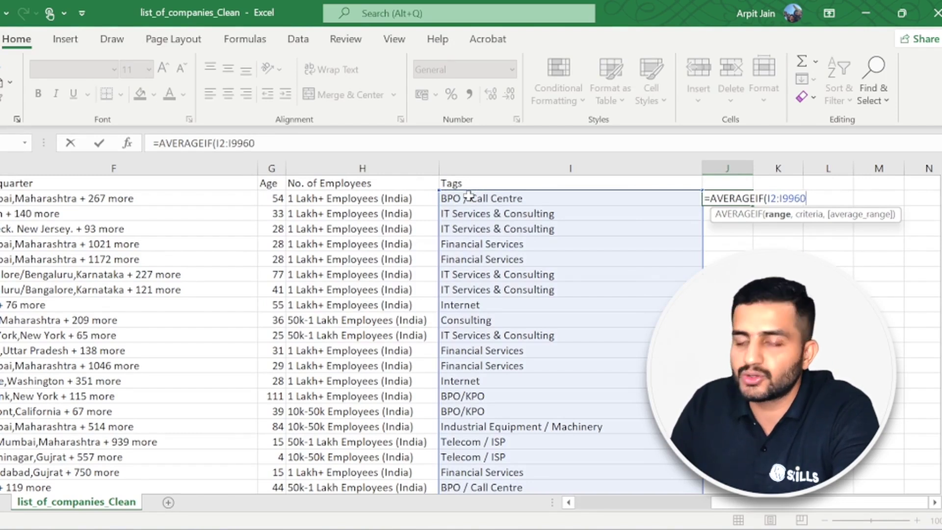
{"action": "type", "text": ","}
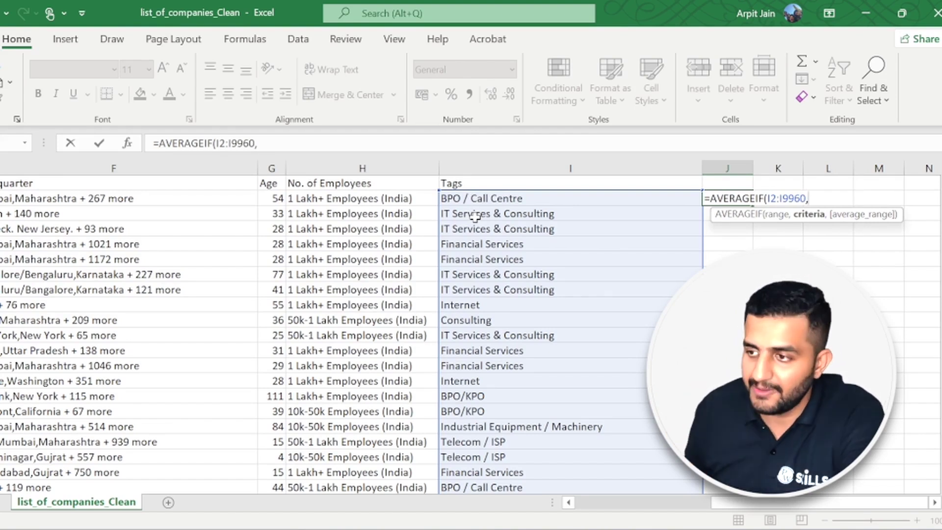
Enter "IT Services & Consulting" as the criteria argument of the AVERAGEIF formula in J2
{"action": "left_click", "coordinate": [293, 141]}
{"action": "type", "text": "\""}
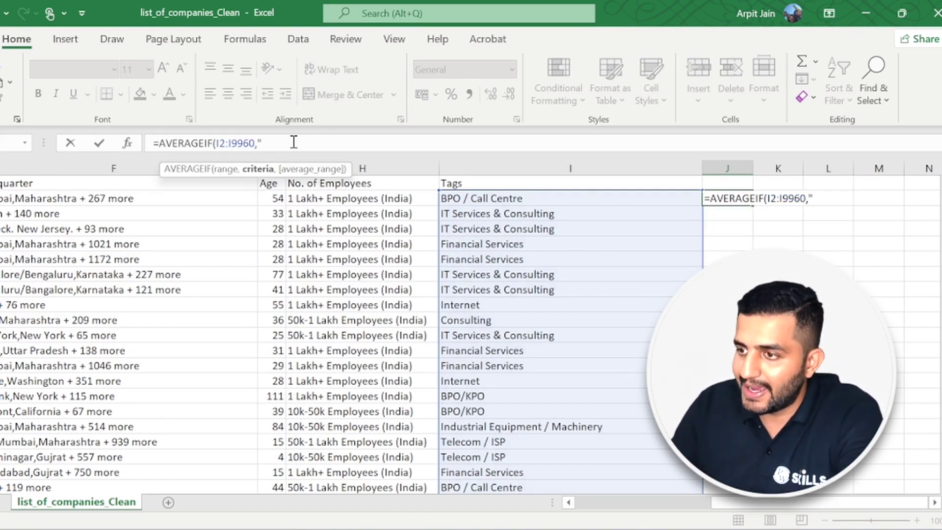
{"action": "type", "text": "IT Services %"}
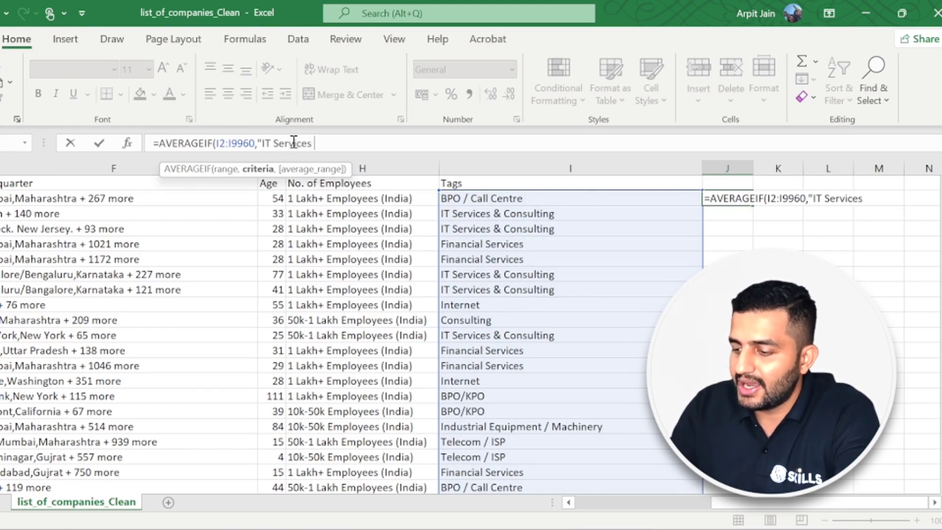
{"action": "key", "text": "BackSpace"}
{"action": "type", "text": "&"}
{"action": "key", "text": "shift+space"}
{"action": "type", "text": "C"}
{"action": "key", "text": "BackSpace"}
{"action": "key", "text": "BackSpace"}
{"action": "key", "text": "BackSpace"}
{"action": "key", "text": "BackSpace"}
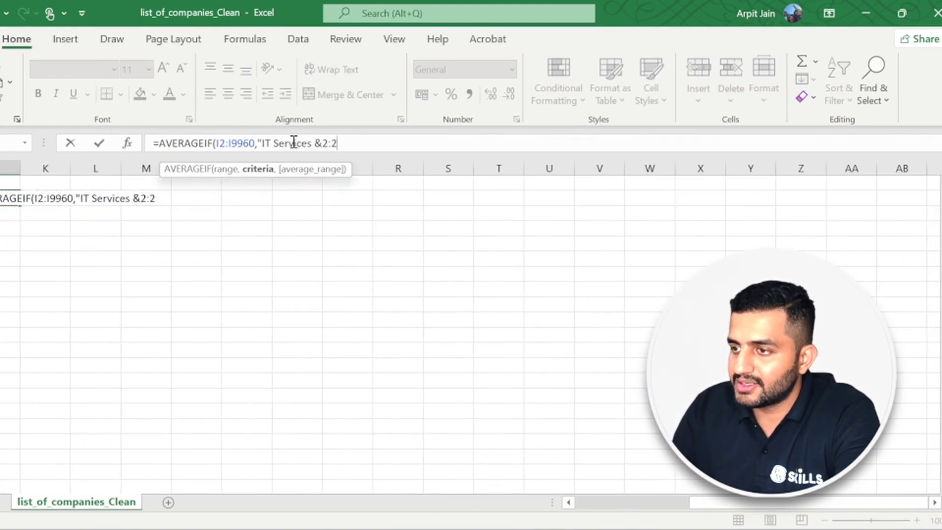
{"action": "type", "text": "cpm"}
{"action": "key", "text": "BackSpace"}
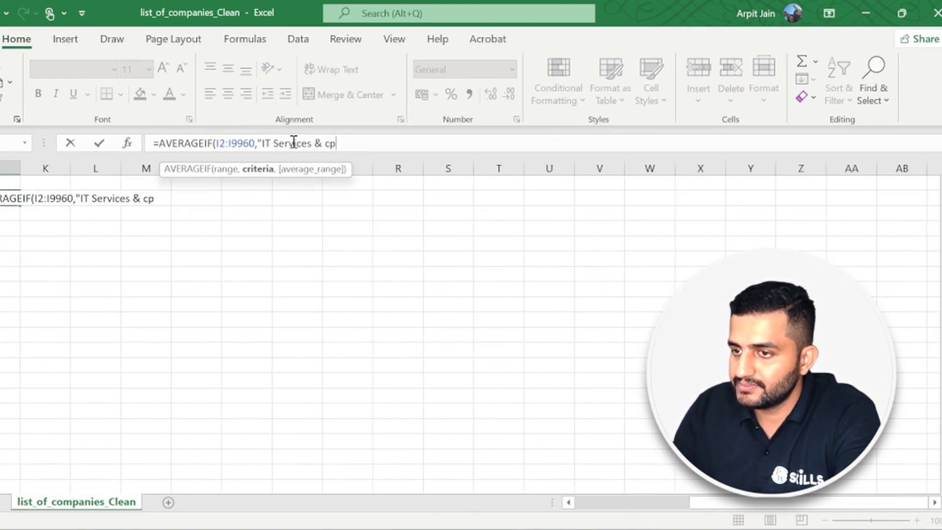
{"action": "key", "text": "BackSpace"}
{"action": "key", "text": "BackSpace"}
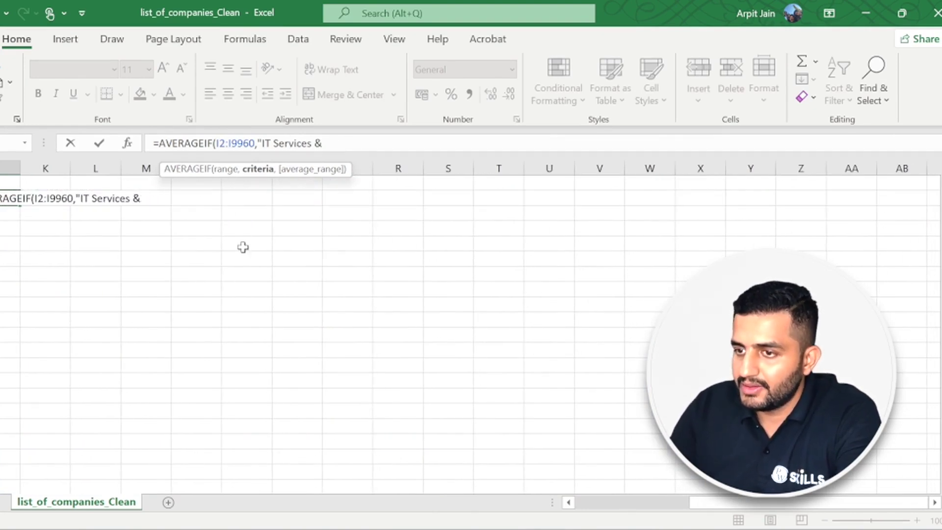
{"action": "scroll", "coordinate": [243, 248], "scroll_direction": "left", "scroll_amount": 3}
{"action": "type", "text": "Consulting"}
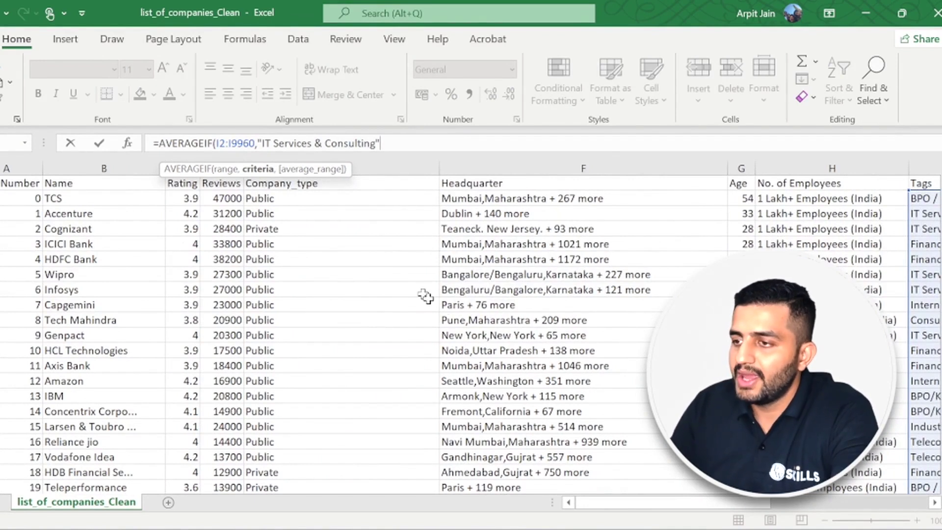
Complete the AVERAGEIF formula in J2 with the Reviews cells D2:D996 as the average range and commit it
{"action": "scroll", "coordinate": [441, 309], "scroll_direction": "right", "scroll_amount": 5}
{"action": "scroll", "coordinate": [442, 310], "scroll_direction": "left", "scroll_amount": 5}
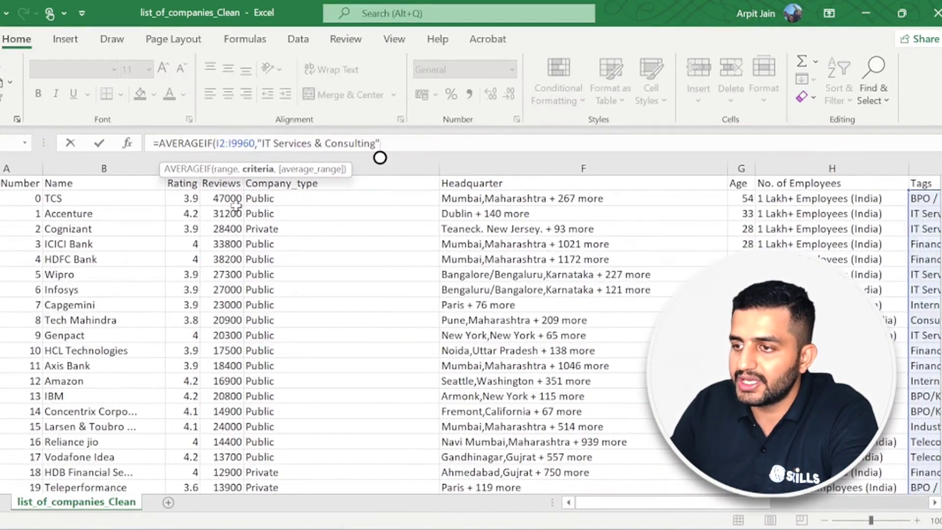
{"action": "type", "text": ",D2:D996"}
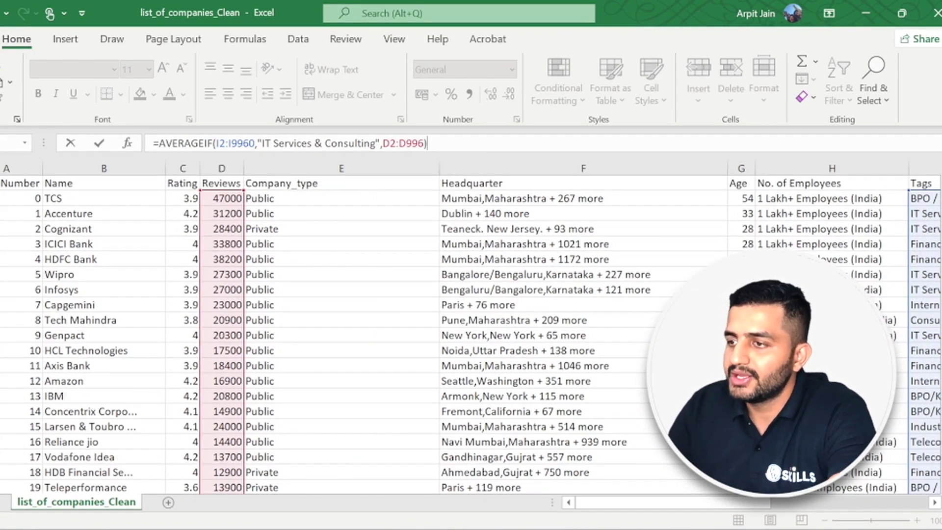
{"action": "scroll", "coordinate": [603, 319], "scroll_direction": "right", "scroll_amount": 2}
{"action": "scroll", "coordinate": [427, 157], "scroll_direction": "right", "scroll_amount": 2}
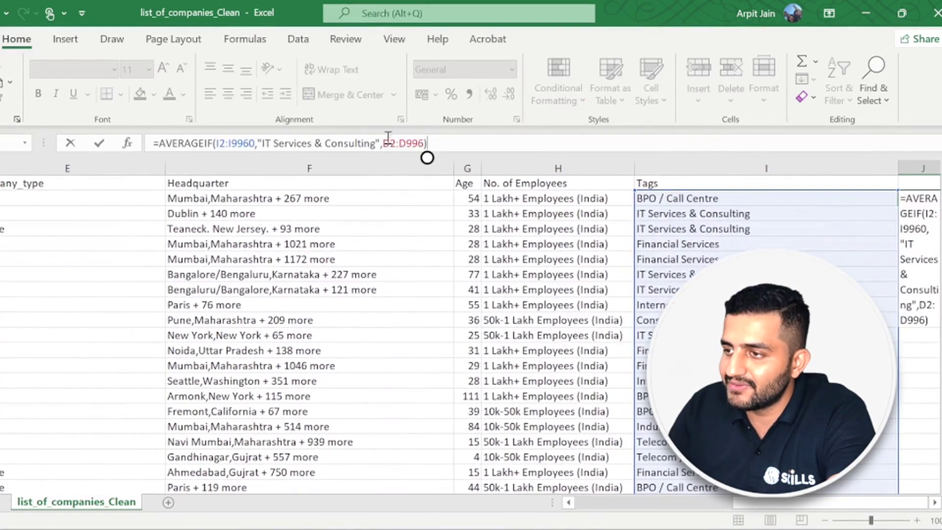
{"action": "key", "text": "Return"}
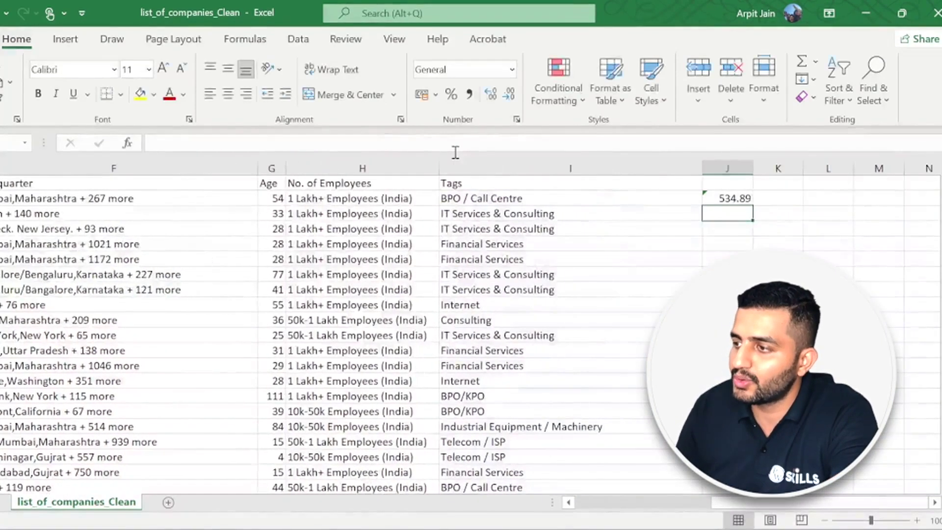
Replace the text criterion in J2's AVERAGEIF formula with a reference to the tag cell I3 and commit it
{"action": "left_click", "coordinate": [498, 214]}
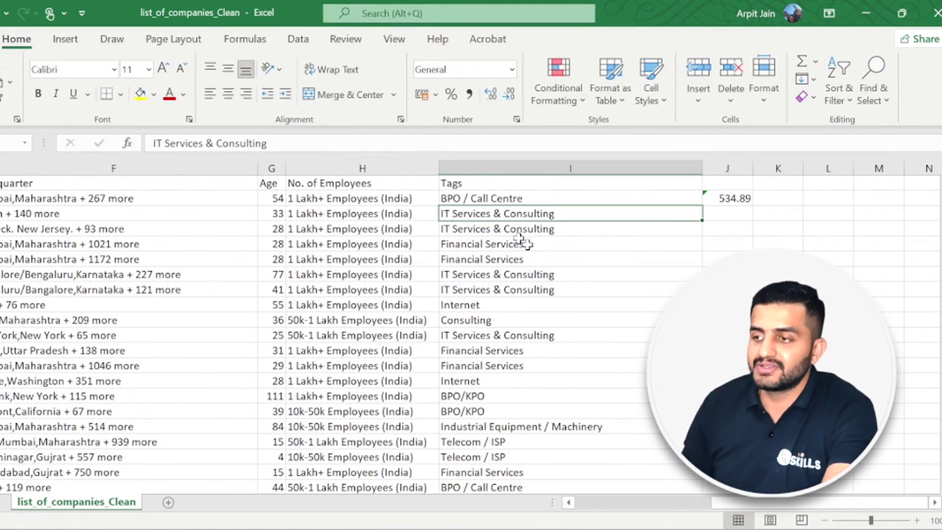
{"action": "left_click", "coordinate": [731, 198]}
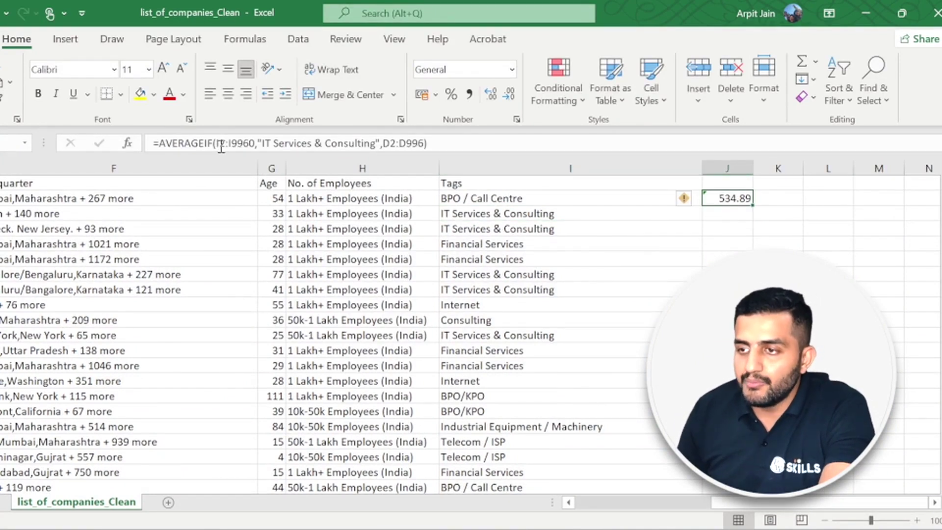
{"action": "left_click_drag", "start_coordinate": [381, 143], "coordinate": [259, 144]}
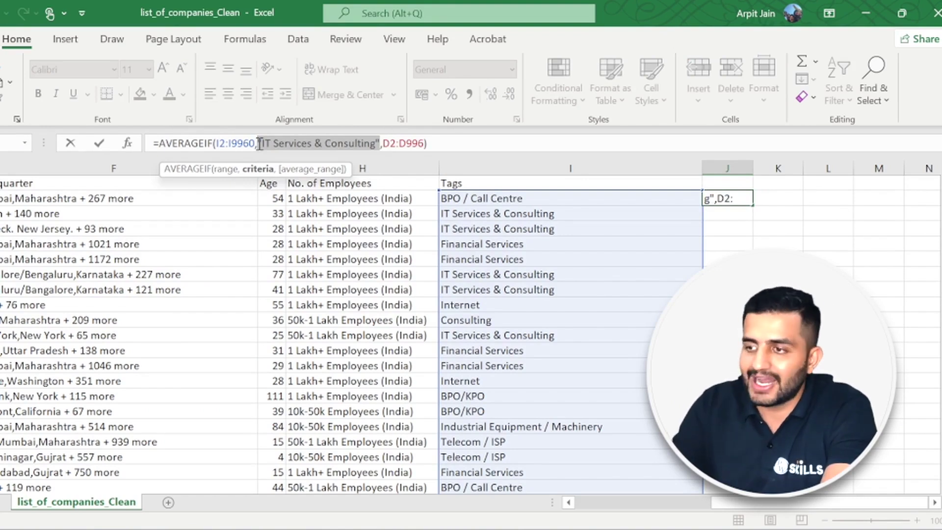
{"action": "key", "text": "Delete"}
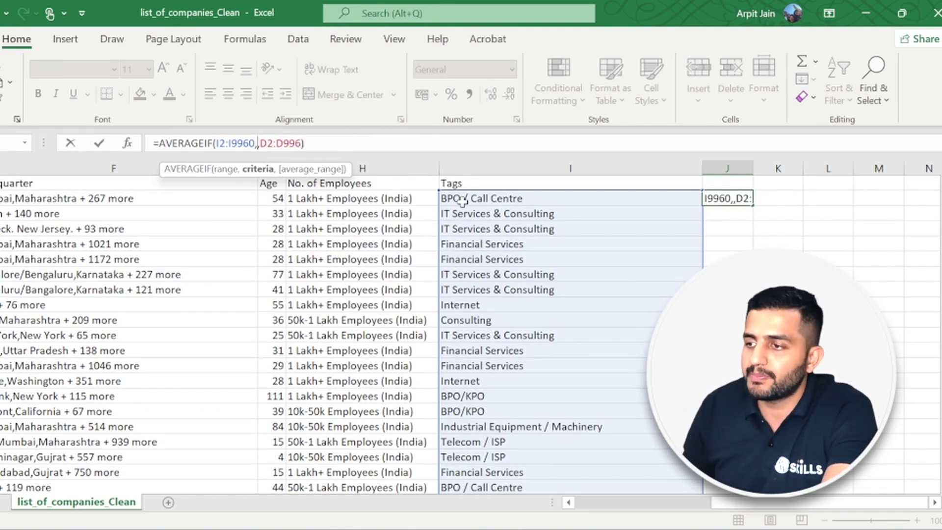
{"action": "left_click", "coordinate": [470, 213]}
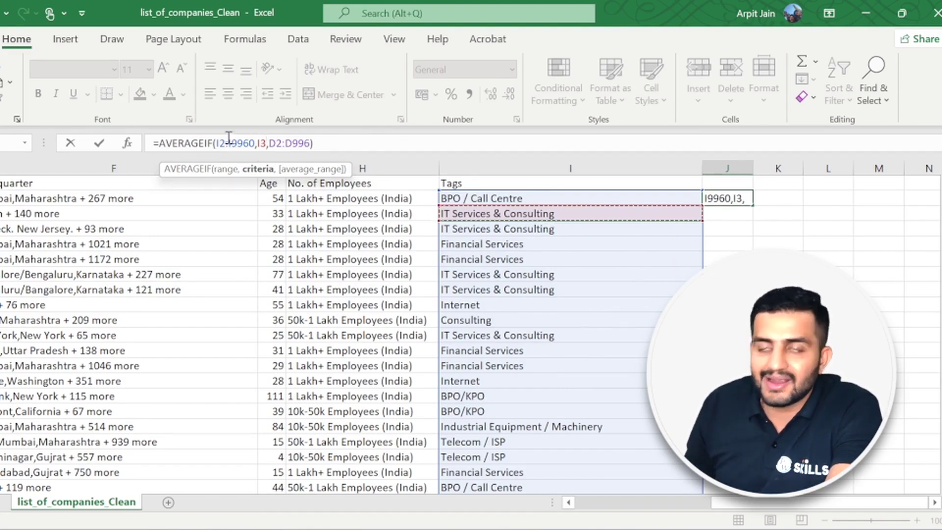
{"action": "left_click_drag", "start_coordinate": [271, 143], "coordinate": [311, 143]}
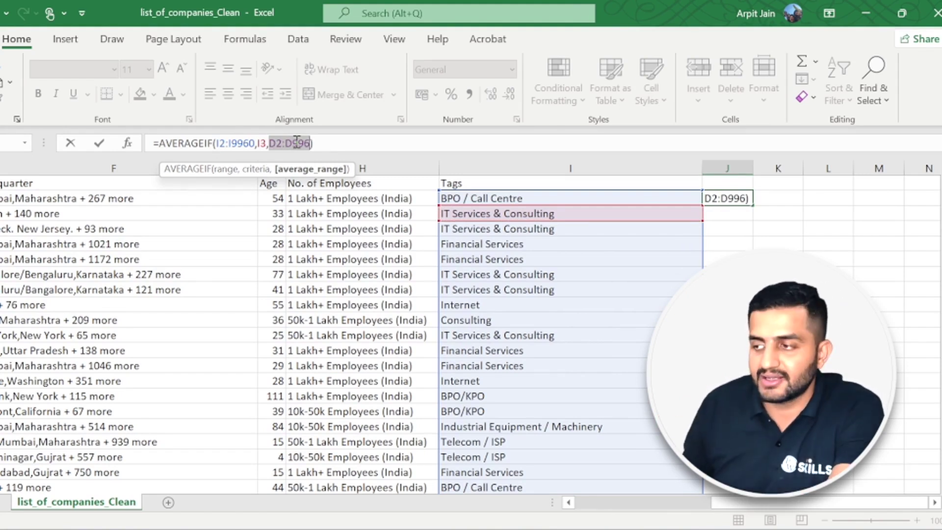
{"action": "key", "text": "Return"}
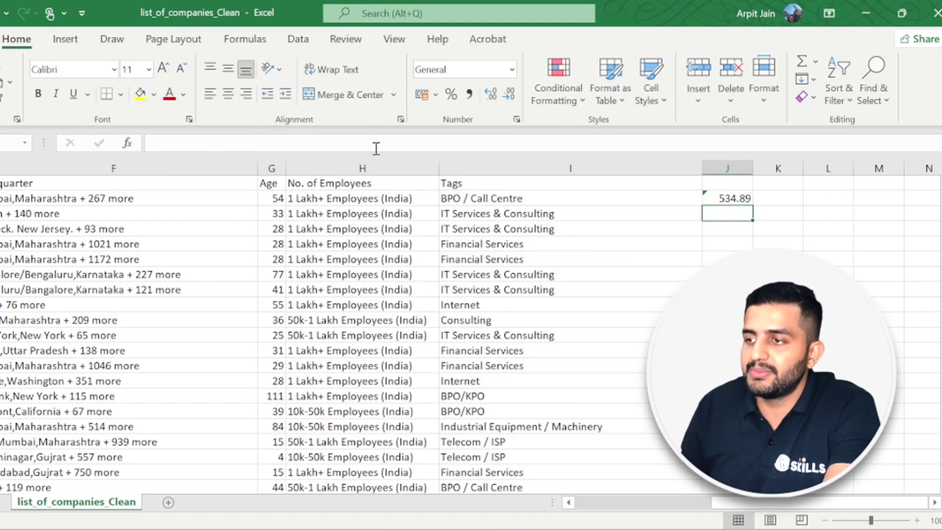
{"action": "left_click", "coordinate": [742, 197]}
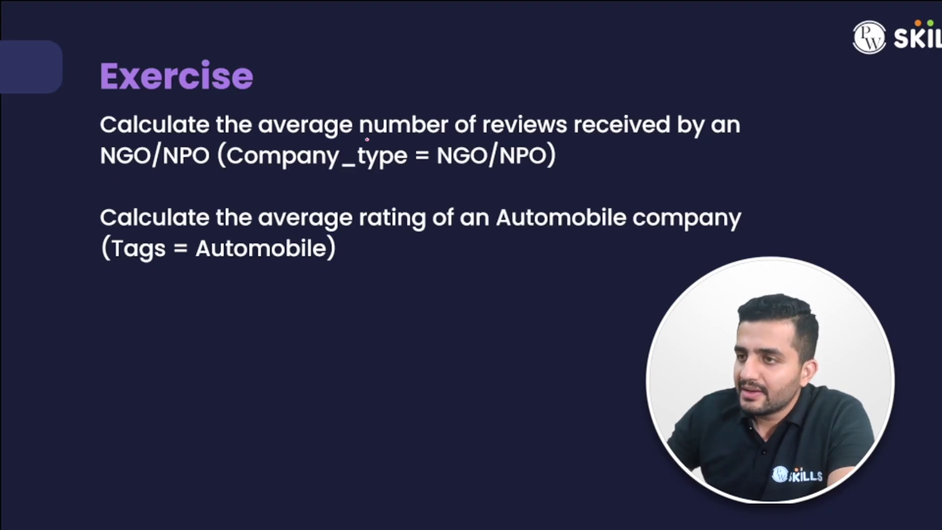
{"action": "left_click_drag", "start_coordinate": [300, 138], "coordinate": [348, 139]}
{"action": "left_click_drag", "start_coordinate": [473, 140], "coordinate": [513, 139]}
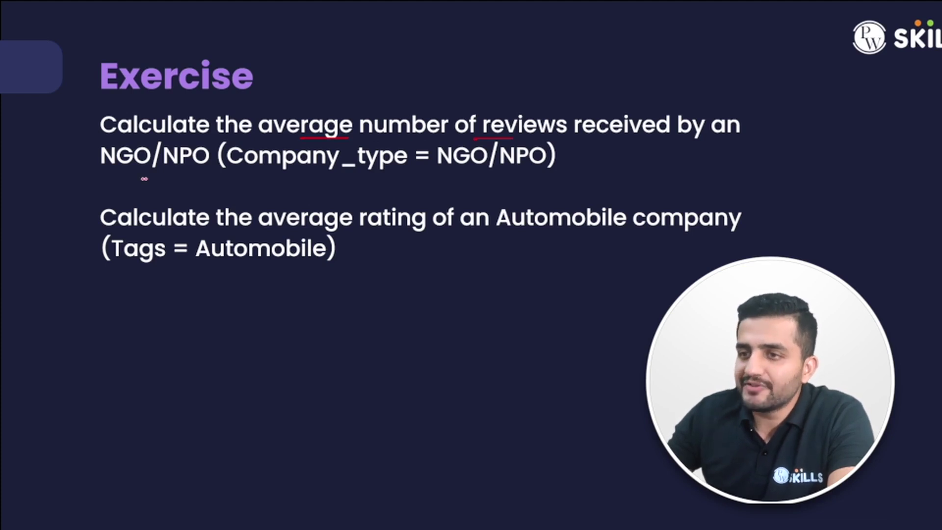
{"action": "left_click_drag", "start_coordinate": [156, 171], "coordinate": [197, 168]}
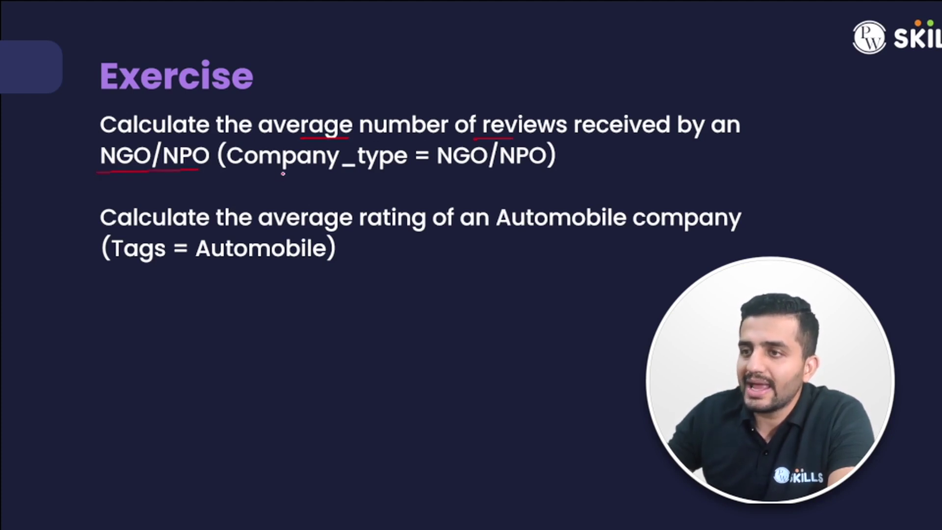
{"action": "left_click_drag", "start_coordinate": [239, 172], "coordinate": [385, 178]}
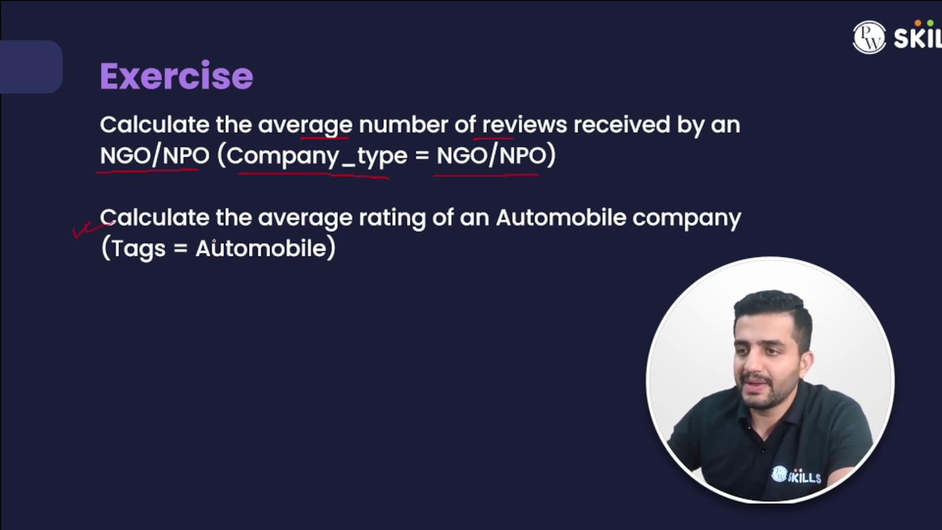
{"action": "left_click_drag", "start_coordinate": [234, 265], "coordinate": [320, 265]}
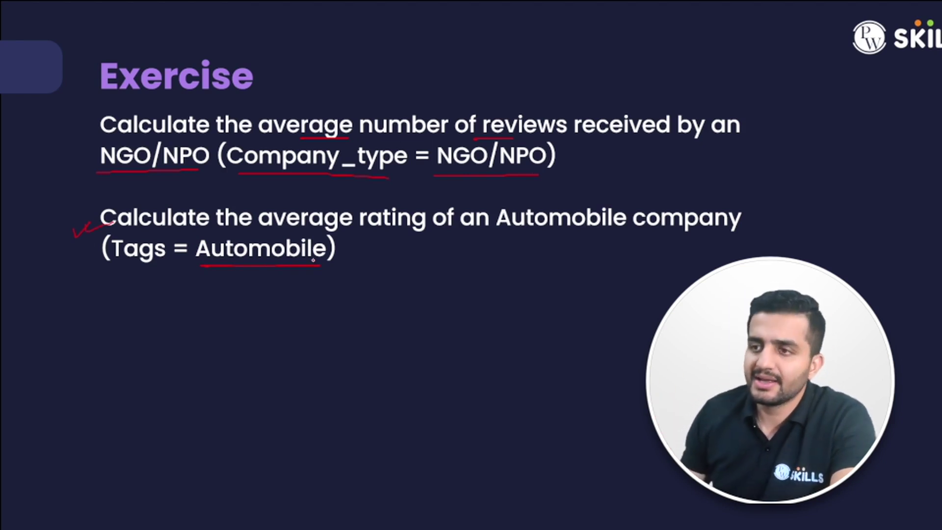
Switch to the list_of_companies_Clean workbook in Excel and select the first Company_type entry, F2
{"action": "key", "text": "alt+Tab"}
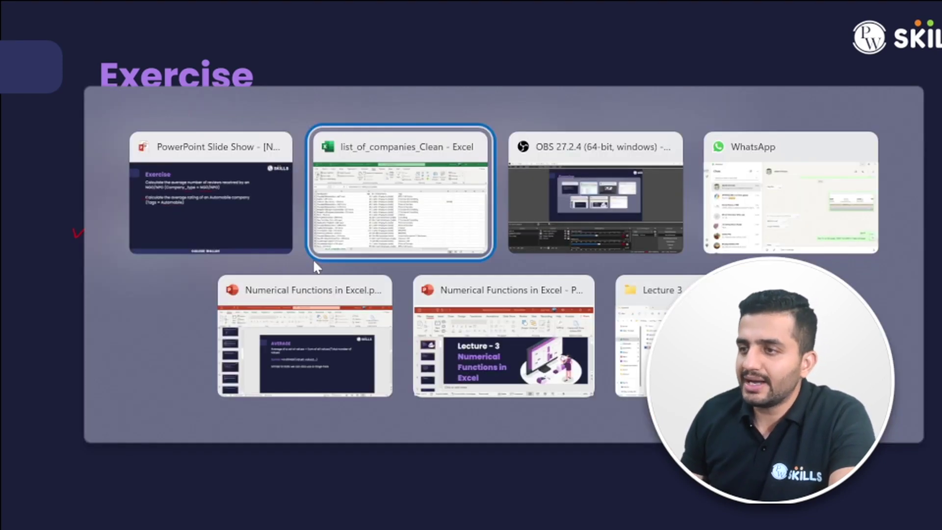
{"action": "left_click_drag", "start_coordinate": [800, 507], "coordinate": [645, 511]}
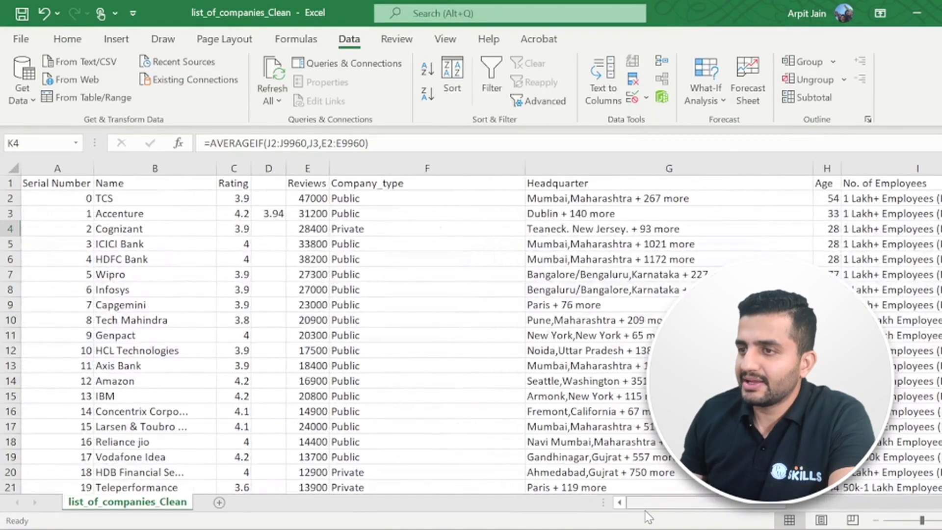
{"action": "left_click", "coordinate": [419, 198]}
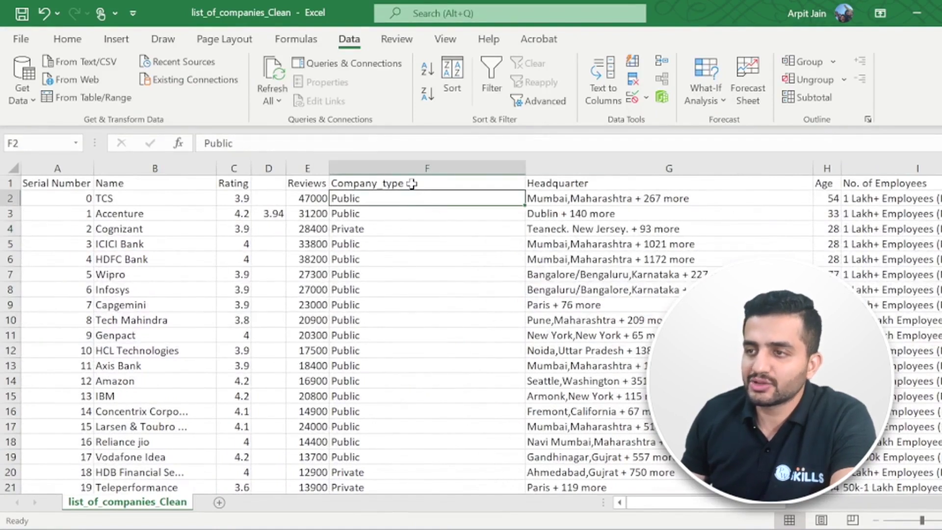
Filter the Company_type column to show only the NGO/NPO rows
{"action": "left_click", "coordinate": [412, 184]}
{"action": "left_click", "coordinate": [492, 81]}
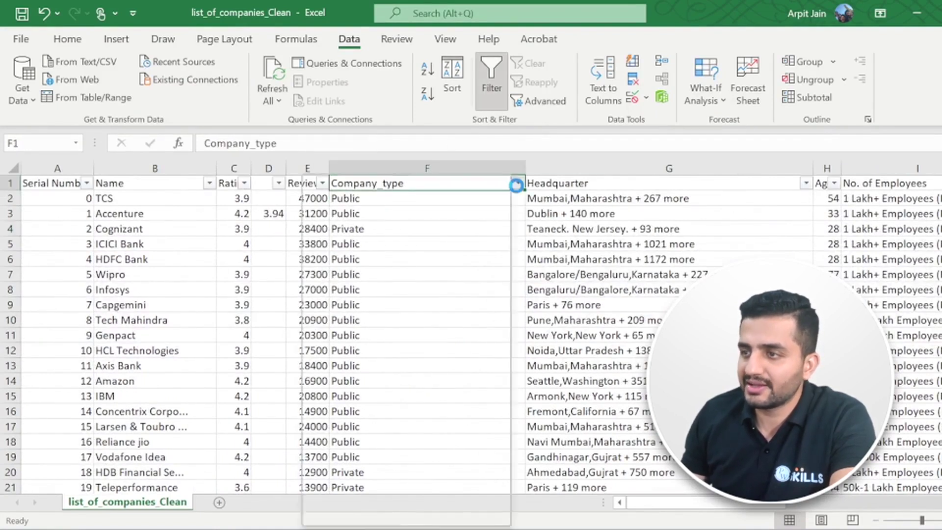
{"action": "left_click", "coordinate": [518, 183]}
{"action": "left_click_drag", "start_coordinate": [498, 382], "coordinate": [498, 418]}
{"action": "left_click", "coordinate": [342, 355]}
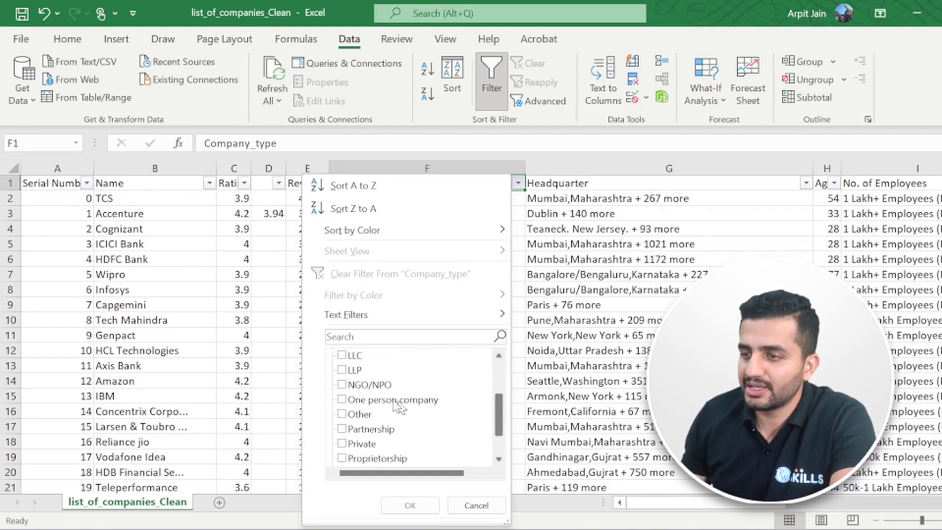
{"action": "left_click", "coordinate": [342, 385]}
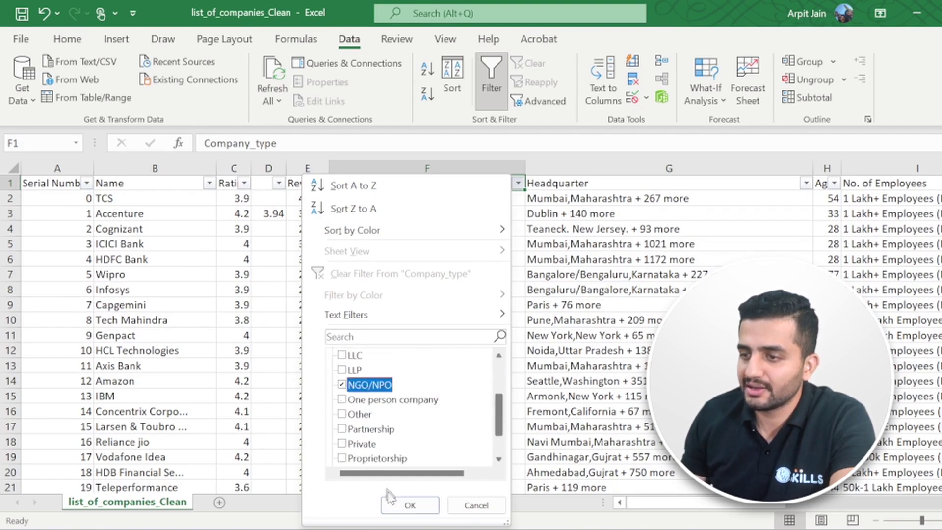
{"action": "left_click", "coordinate": [410, 505]}
Check the exact NGO/NPO text in the first filtered Company_type cell and remove the filter from the data
{"action": "left_click", "coordinate": [387, 199]}
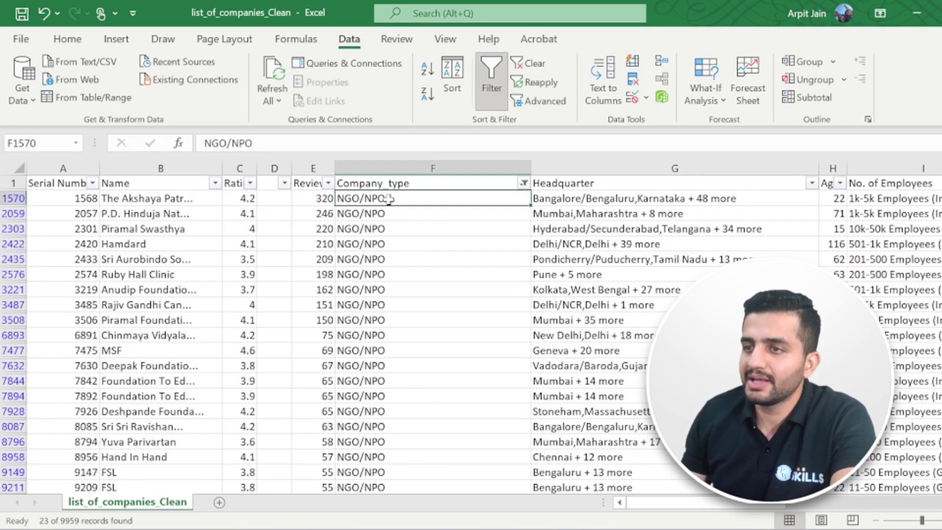
{"action": "left_click_drag", "start_coordinate": [252, 142], "coordinate": [202, 137]}
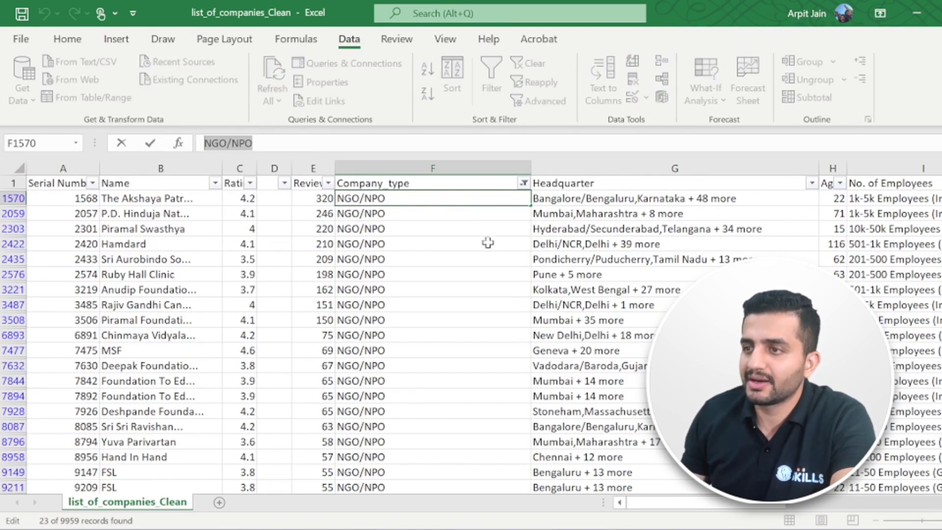
{"action": "key", "text": "Escape"}
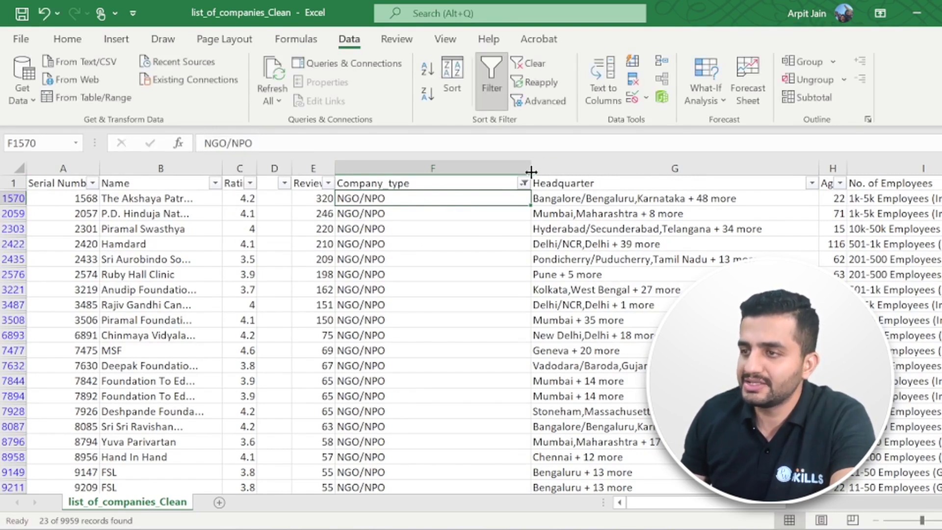
{"action": "left_click", "coordinate": [484, 87]}
Insert a blank column before Headquarter and begin a formula with =av in its cell G3
{"action": "right_click", "coordinate": [539, 168]}
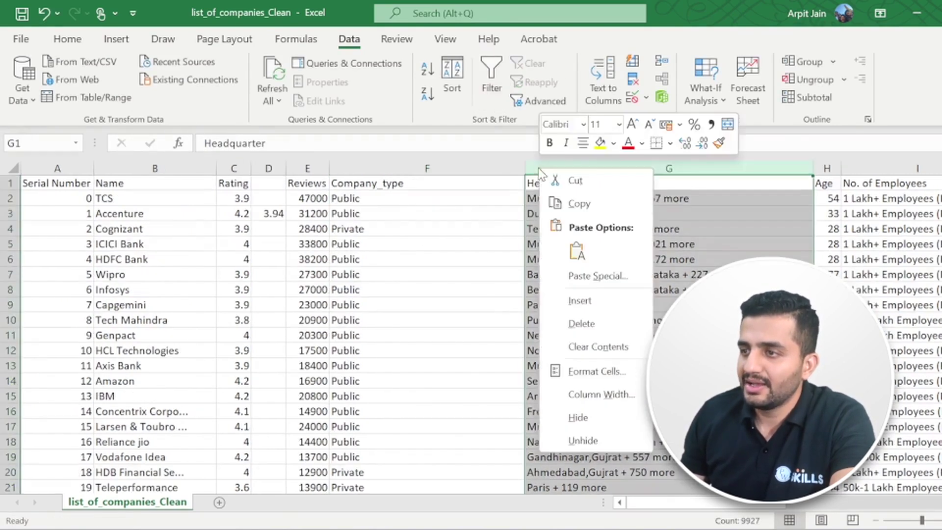
{"action": "left_click", "coordinate": [580, 300]}
{"action": "left_click", "coordinate": [557, 202]}
{"action": "left_click", "coordinate": [553, 208]}
{"action": "type", "text": "=av"}
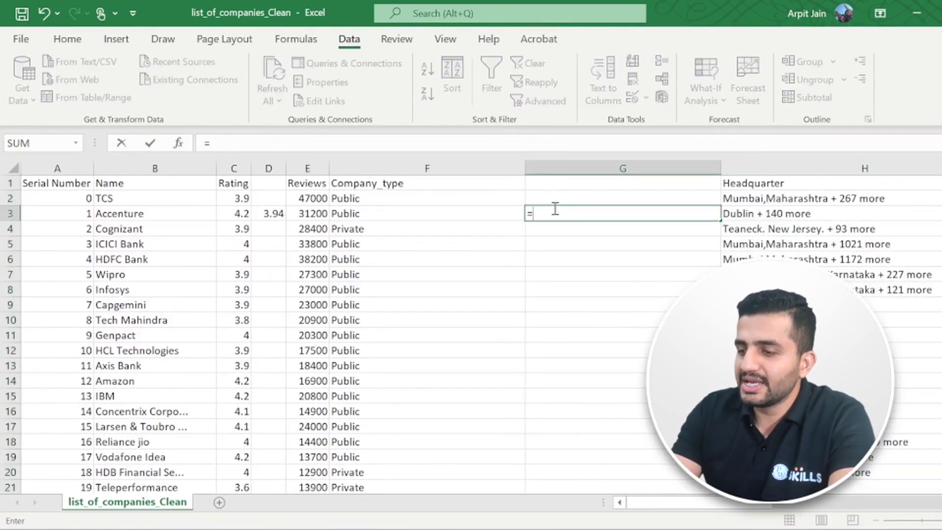
Start an AVERAGEIF formula in cell G3 with the Company_type cells F2:F9960 as its range
{"action": "key", "text": "Down"}
{"action": "key", "text": "Down"}
{"action": "key", "text": "Down"}
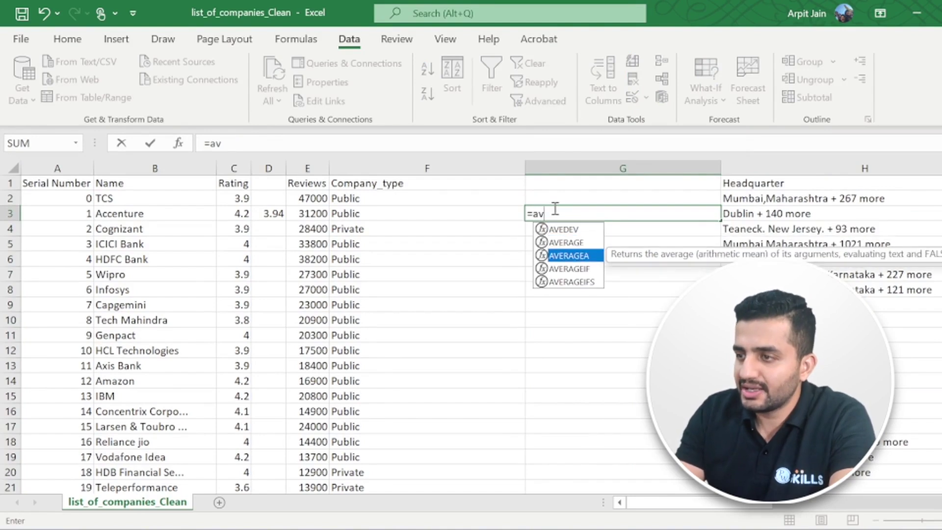
{"action": "key", "text": "Tab"}
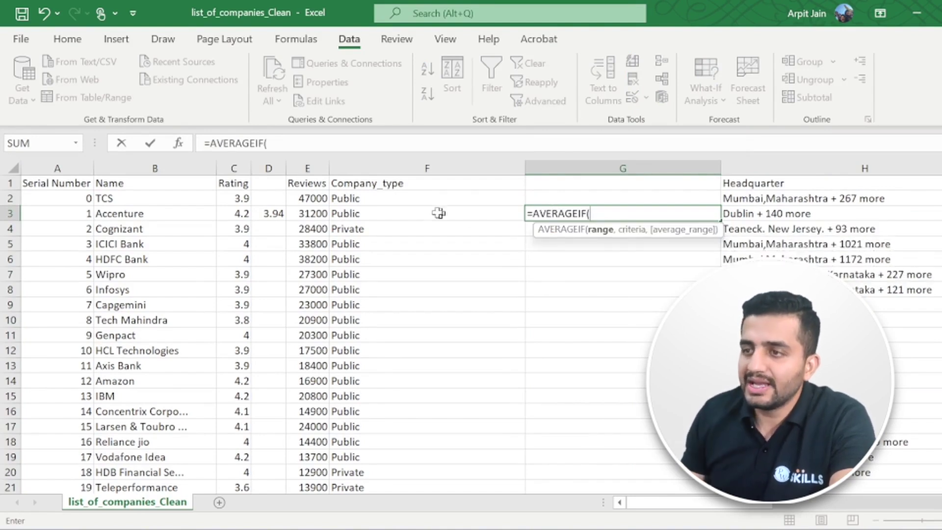
{"action": "left_click", "coordinate": [394, 195]}
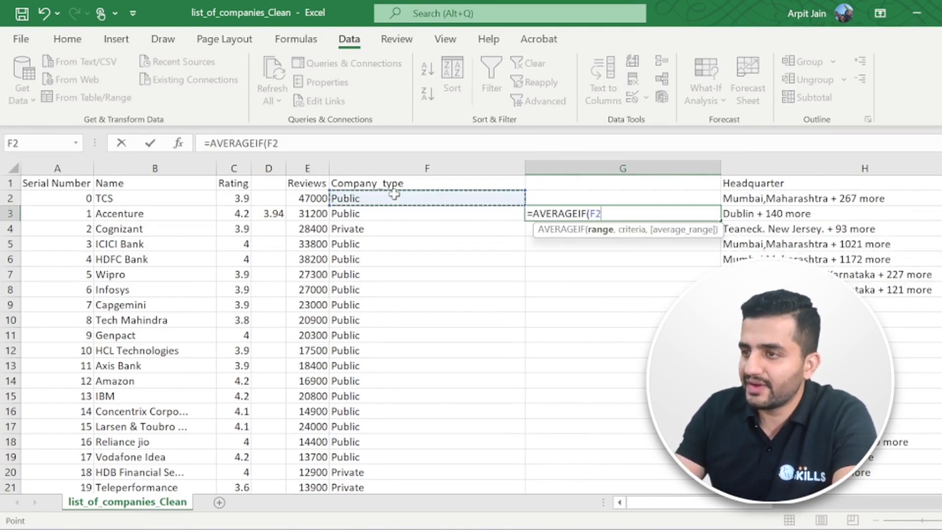
{"action": "key", "text": "ctrl+shift+Down"}
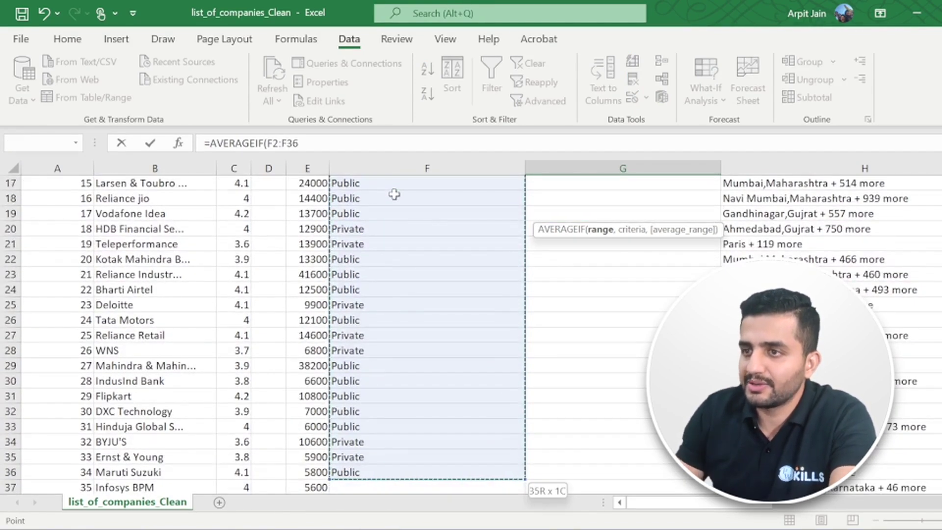
{"action": "left_click_drag", "start_coordinate": [293, 146], "coordinate": [287, 144]}
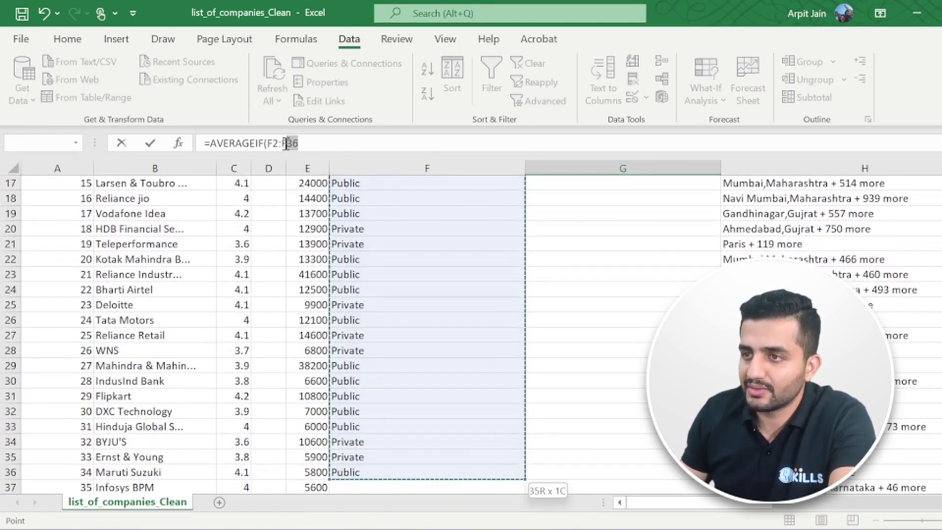
{"action": "type", "text": "9960"}
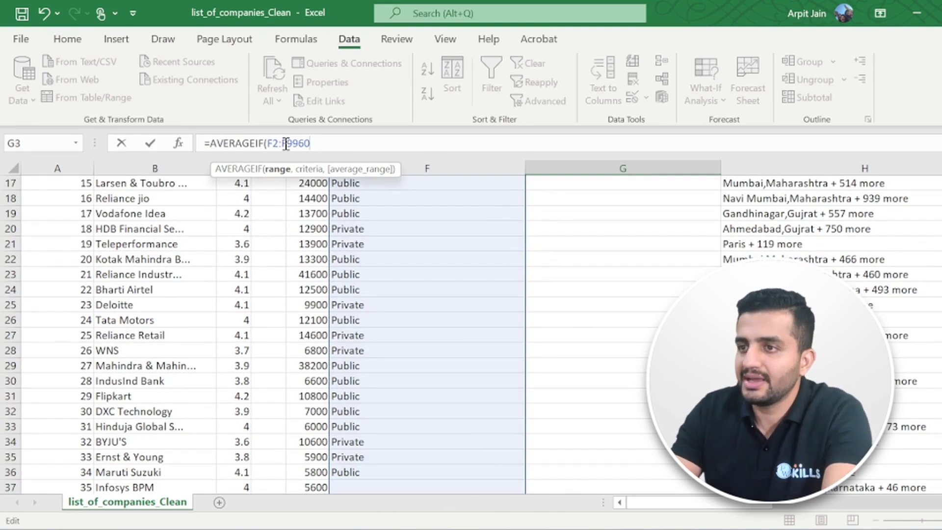
{"action": "type", "text": ","}
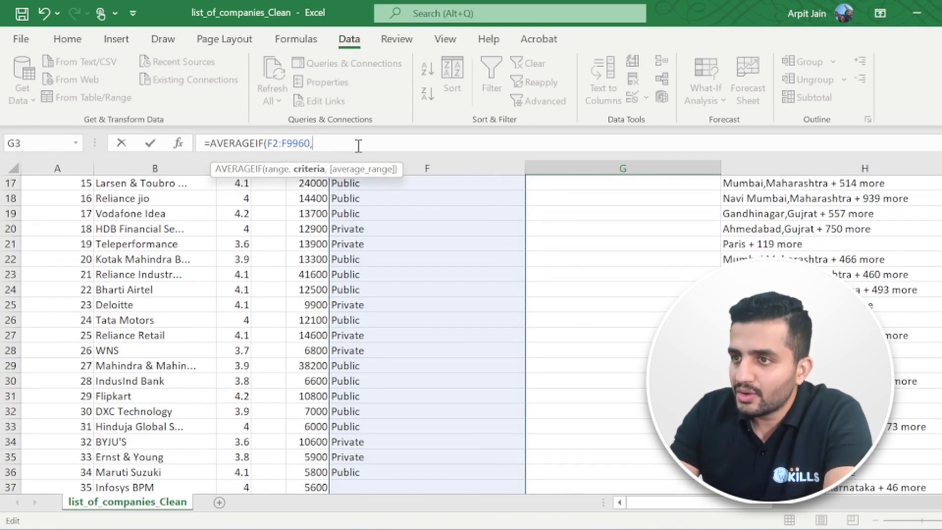
Complete the AVERAGEIF formula in G3 with the criterion "NGO/NPO" and the Reviews cells E2:E9960 as the average range
{"action": "type", "text": "\"NGO/NPO"}
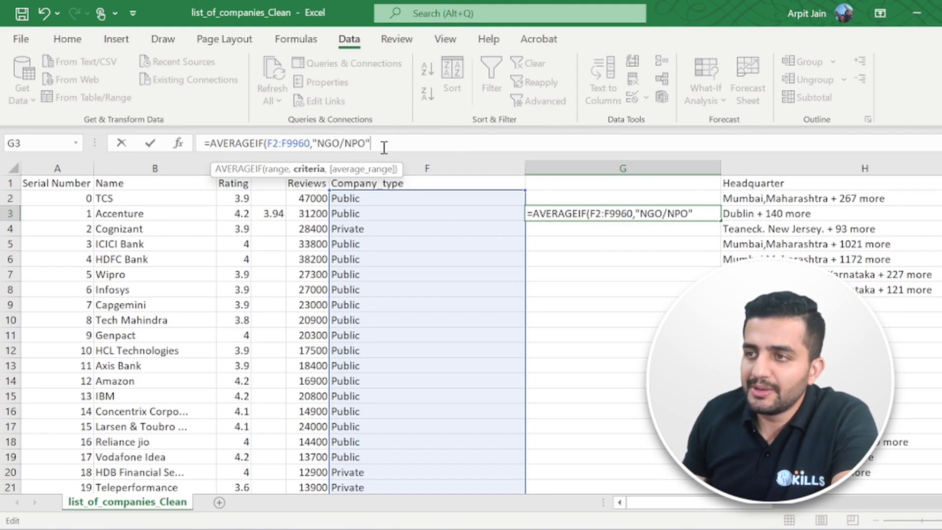
{"action": "type", "text": ","}
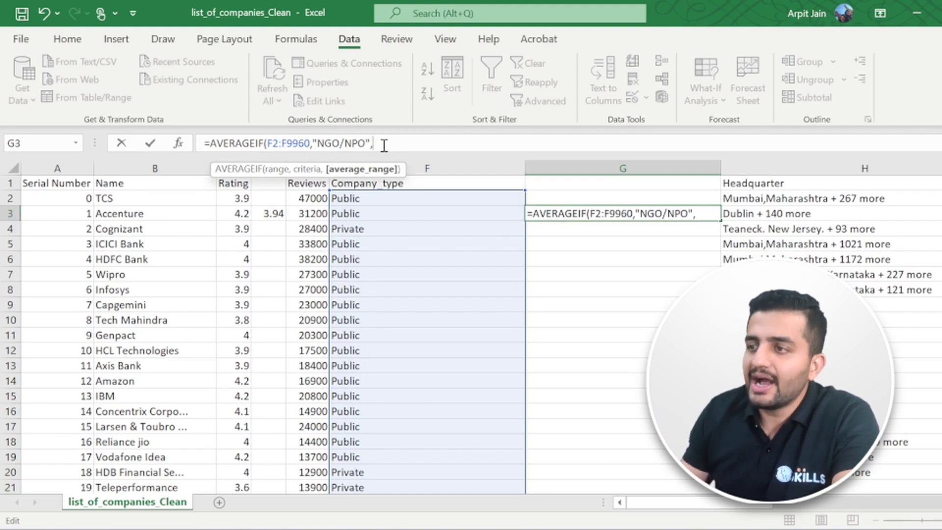
{"action": "left_click", "coordinate": [309, 196]}
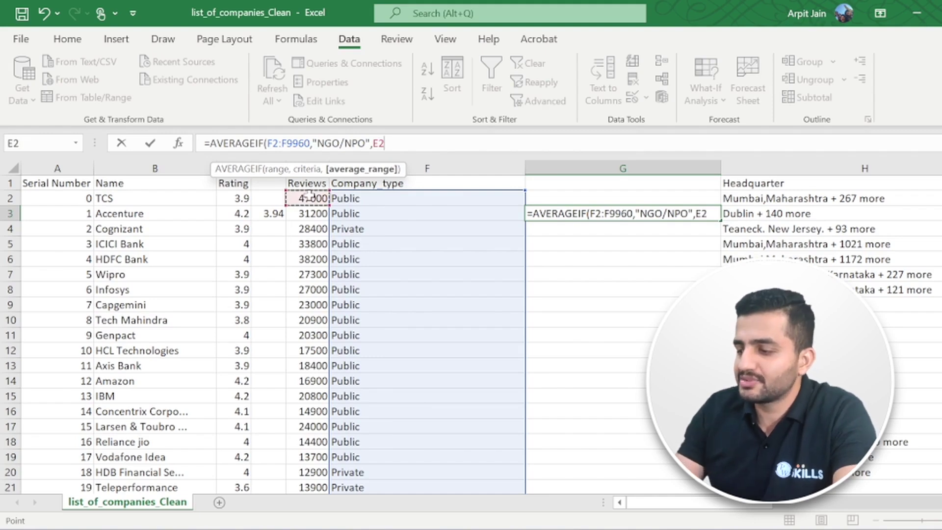
{"action": "key", "text": "ctrl+shift+Down"}
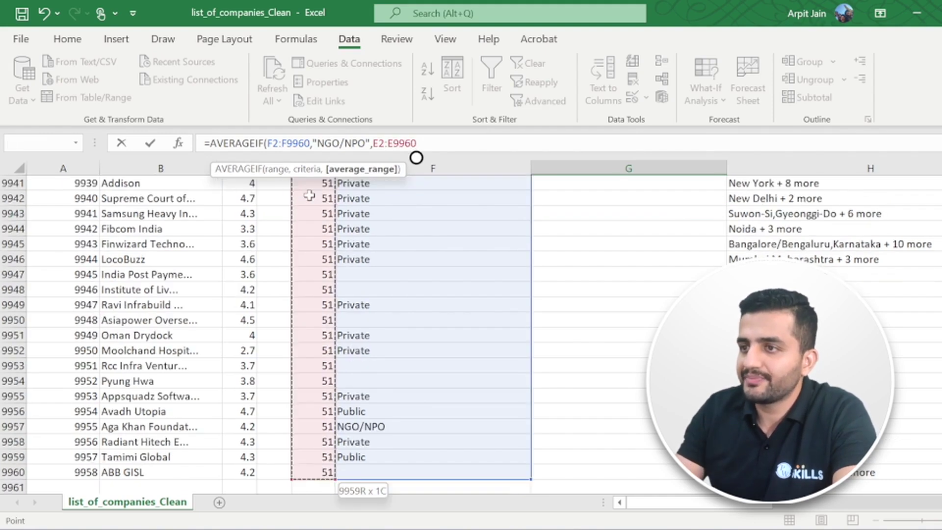
{"action": "left_click", "coordinate": [451, 143]}
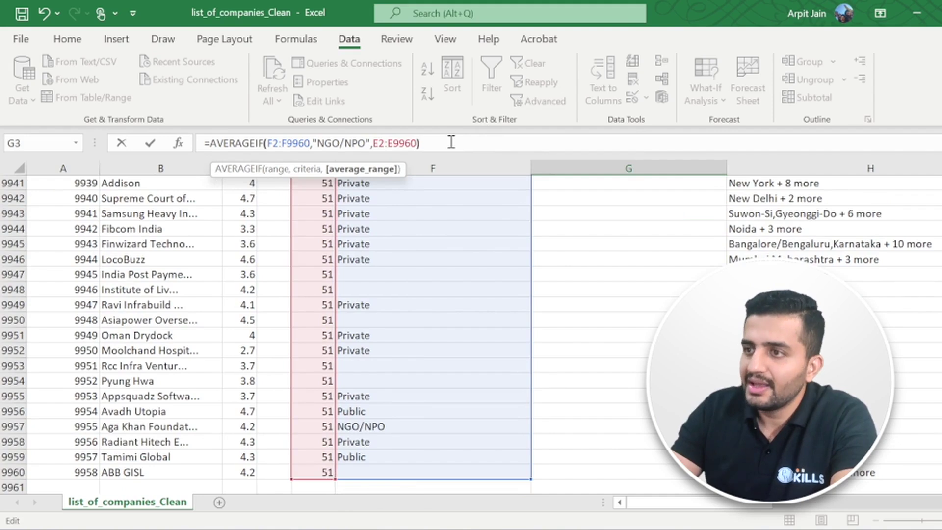
{"action": "left_click_drag", "start_coordinate": [334, 138], "coordinate": [358, 142]}
{"action": "key", "text": "Return"}
{"action": "scroll", "coordinate": [593, 339], "scroll_direction": "up", "scroll_amount": 1}
{"action": "left_click", "coordinate": [650, 210]}
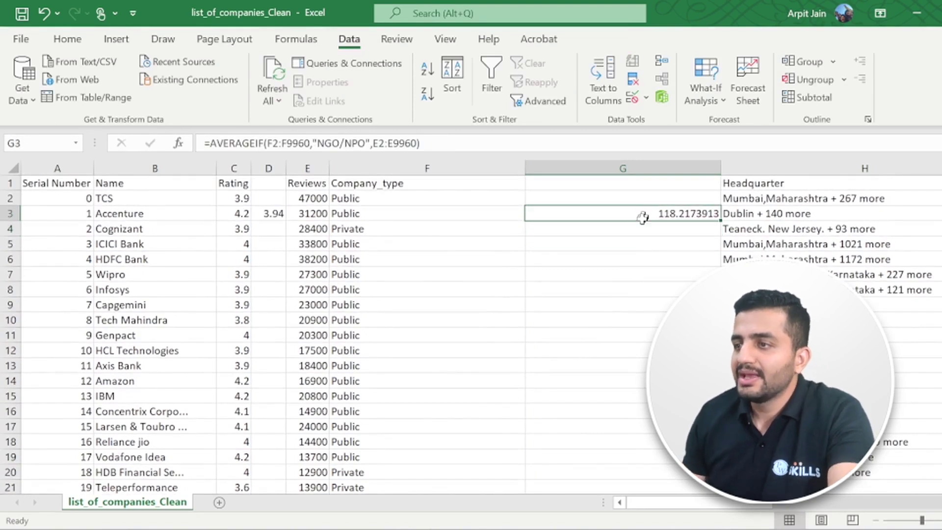
{"action": "left_click_drag", "start_coordinate": [320, 142], "coordinate": [366, 143]}
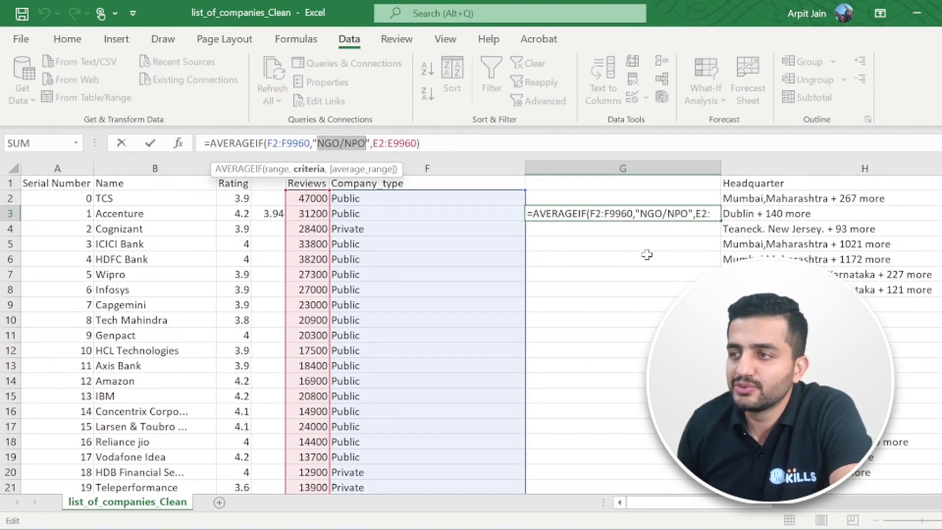
{"action": "key", "text": "ctrl+Return"}
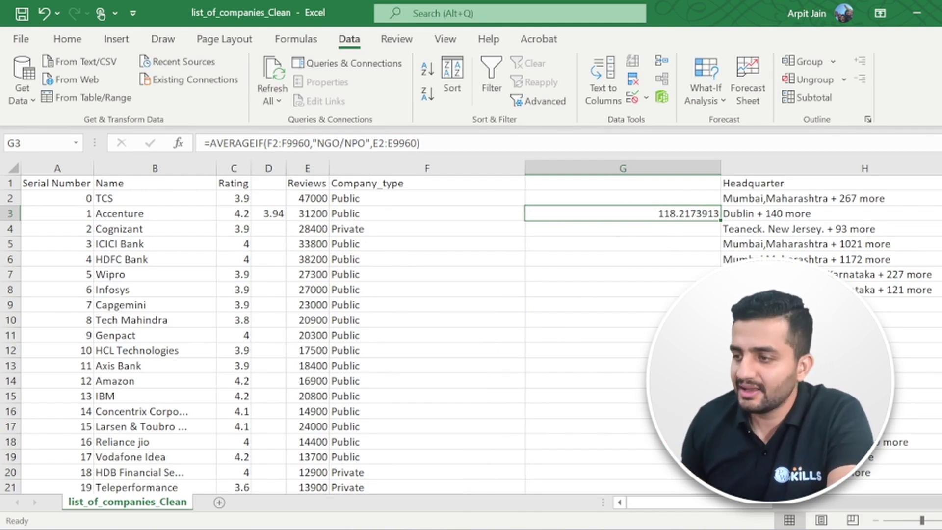
Start an AVERAGEIF formula in cell L26, beside the Automobile entry in the Tags column
{"action": "left_click_drag", "start_coordinate": [731, 502], "coordinate": [924, 500]}
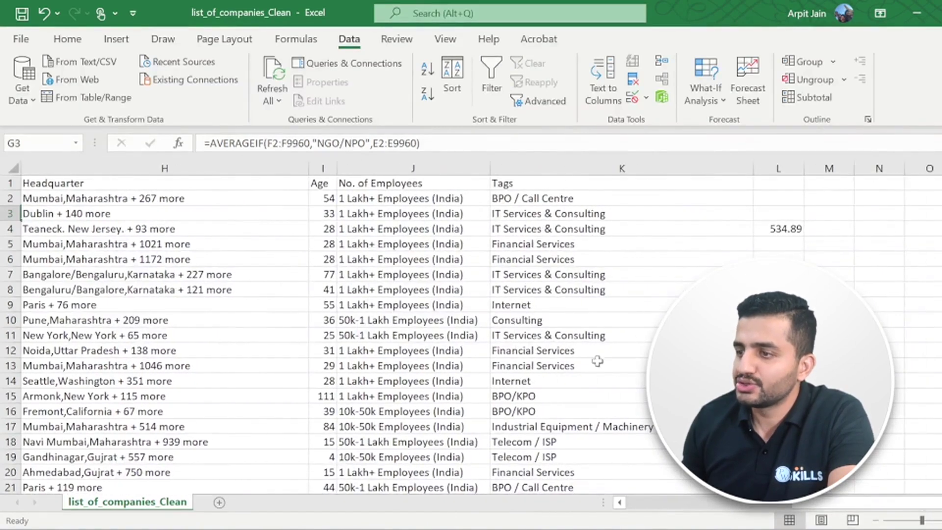
{"action": "scroll", "coordinate": [591, 414], "scroll_direction": "down", "scroll_amount": 5}
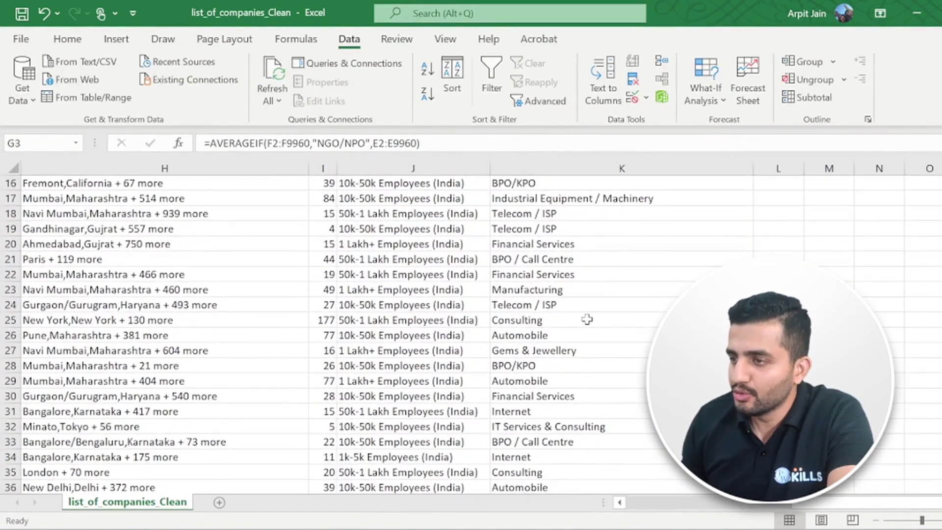
{"action": "left_click", "coordinate": [588, 335]}
{"action": "left_click", "coordinate": [778, 335]}
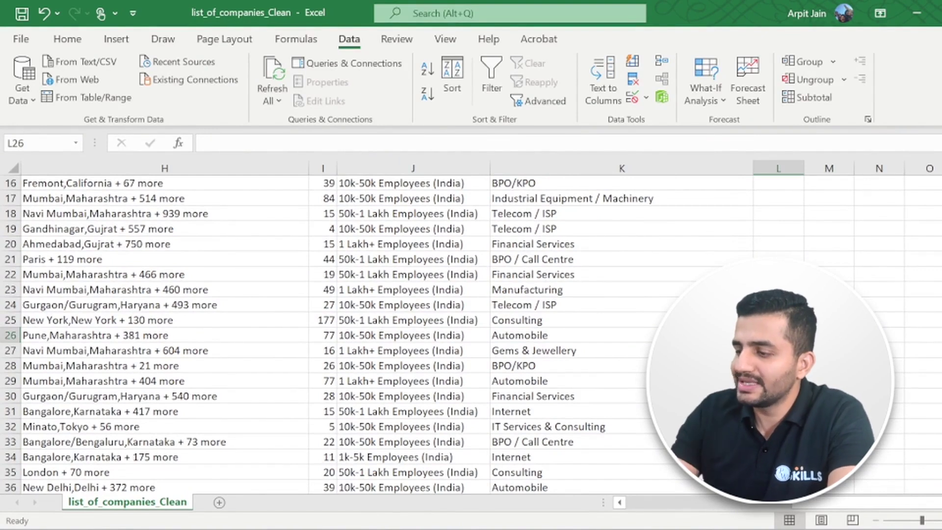
{"action": "type", "text": "=aver"}
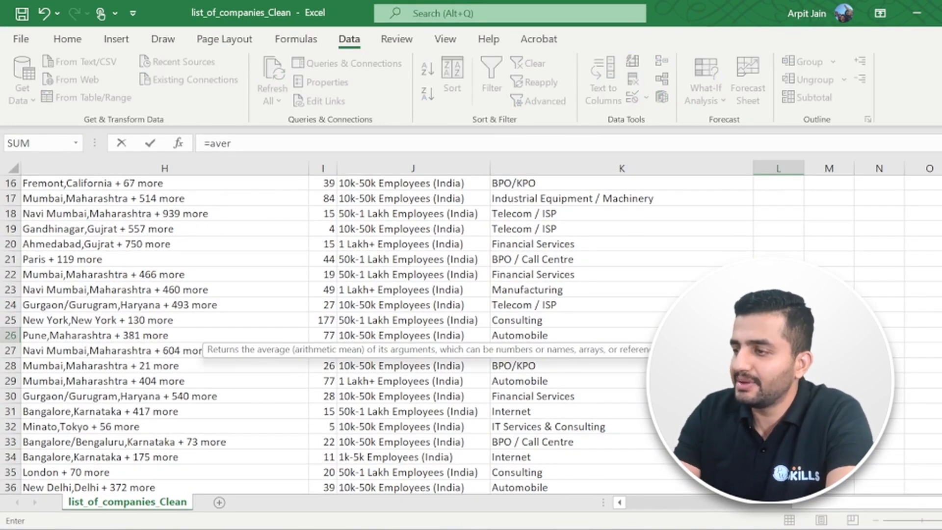
{"action": "key", "text": "Down"}
{"action": "key", "text": "Down"}
{"action": "key", "text": "Tab"}
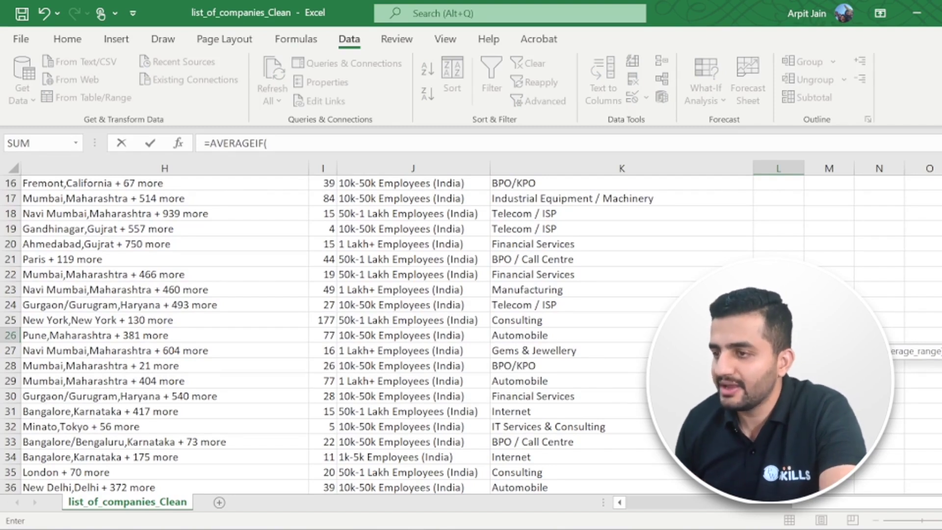
Set the range of the AVERAGEIF formula in L26 to the Tags cells K2:K9960
{"action": "left_click_drag", "start_coordinate": [862, 506], "coordinate": [883, 516]}
{"action": "scroll", "coordinate": [804, 412], "scroll_direction": "up", "scroll_amount": 2}
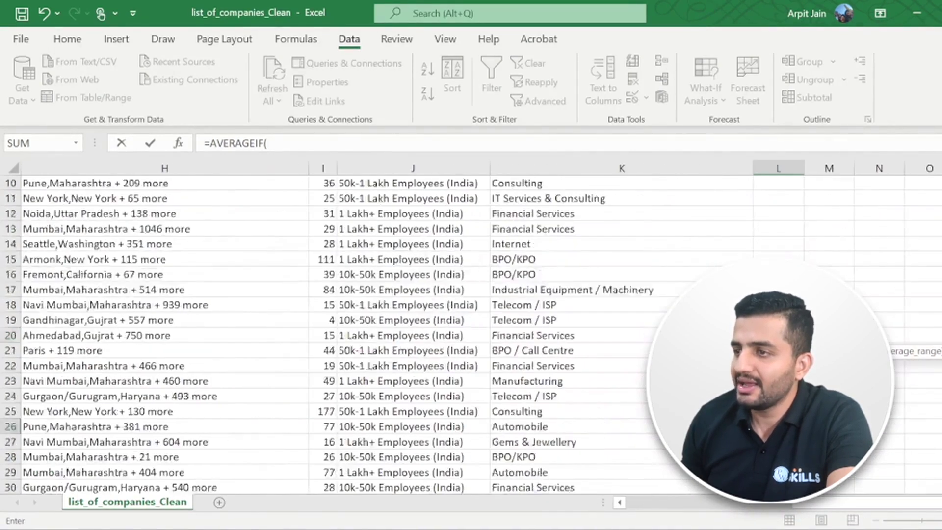
{"action": "scroll", "coordinate": [624, 260], "scroll_direction": "up", "scroll_amount": 3}
{"action": "left_click", "coordinate": [613, 199]}
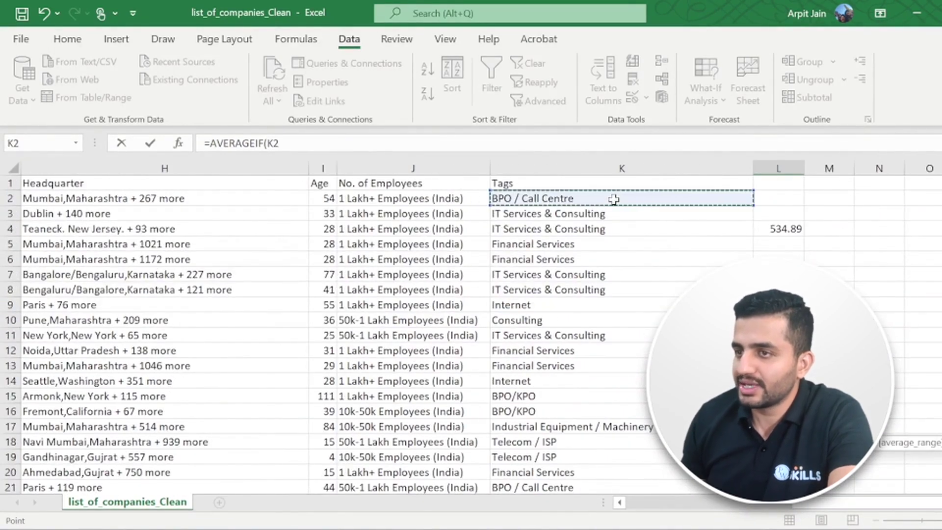
{"action": "key", "text": "F8"}
{"action": "key", "text": "BackSpace"}
{"action": "type", "text": "9960"}
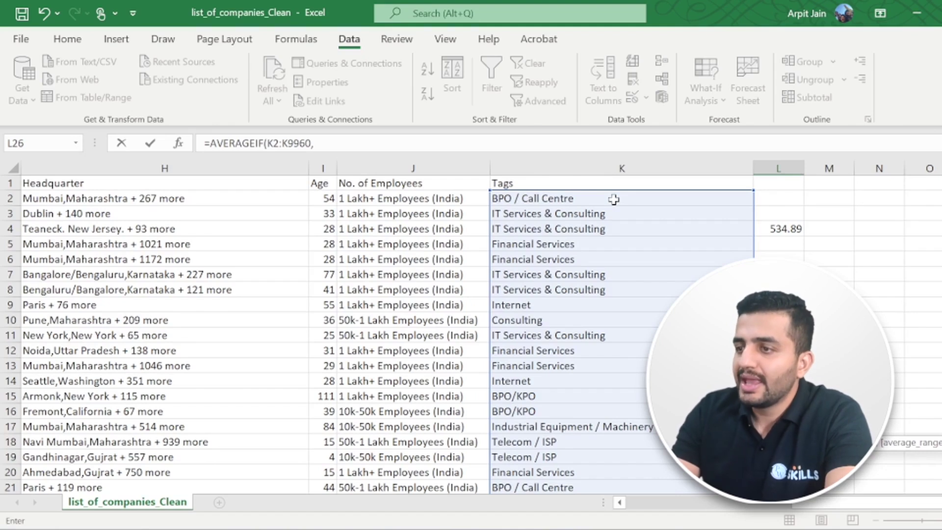
Add "Automobile" as the criterion of the AVERAGEIF formula in L26
{"action": "type", "text": ",\"Automobile"}
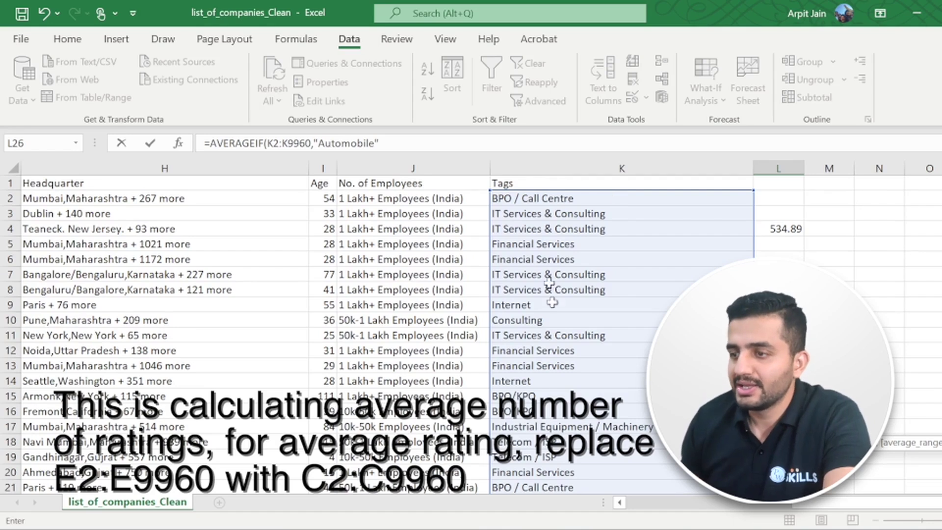
{"action": "scroll", "coordinate": [930, 442], "scroll_direction": "down", "scroll_amount": 3}
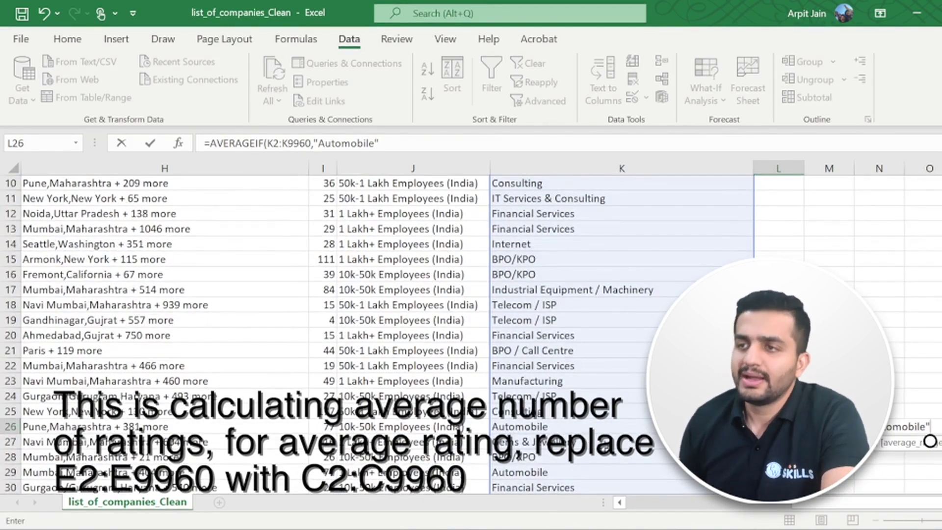
{"action": "left_click", "coordinate": [395, 143]}
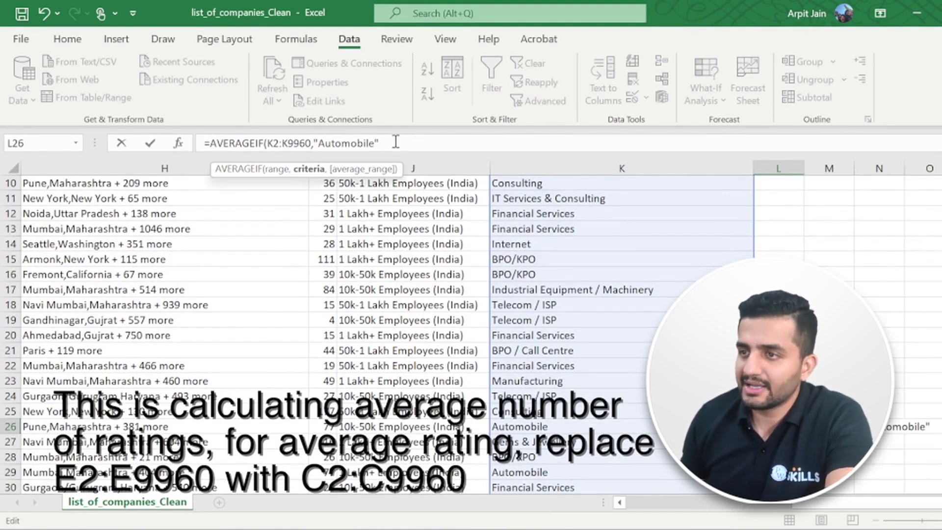
{"action": "type", "text": ","}
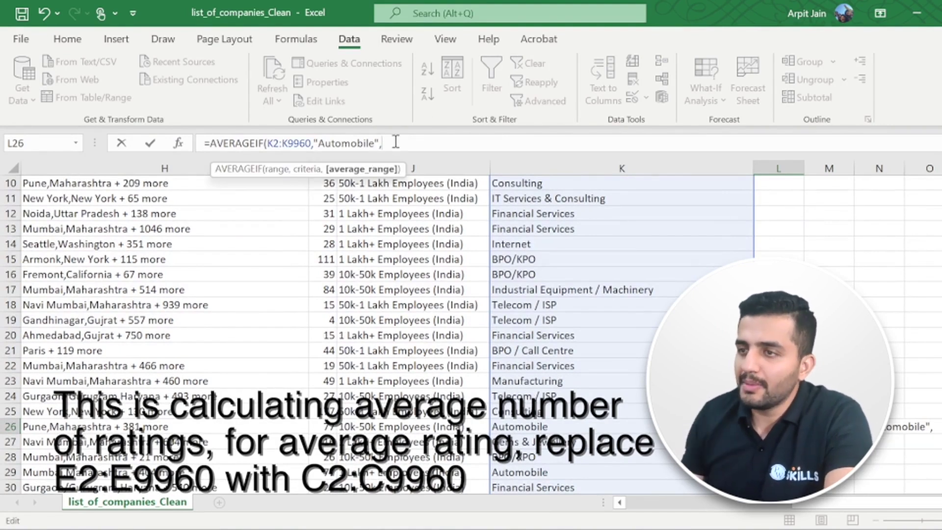
Use the Reviews cells E2:E9960 as the average range and complete the AVERAGEIF formula in L26
{"action": "left_click_drag", "start_coordinate": [832, 501], "coordinate": [641, 508]}
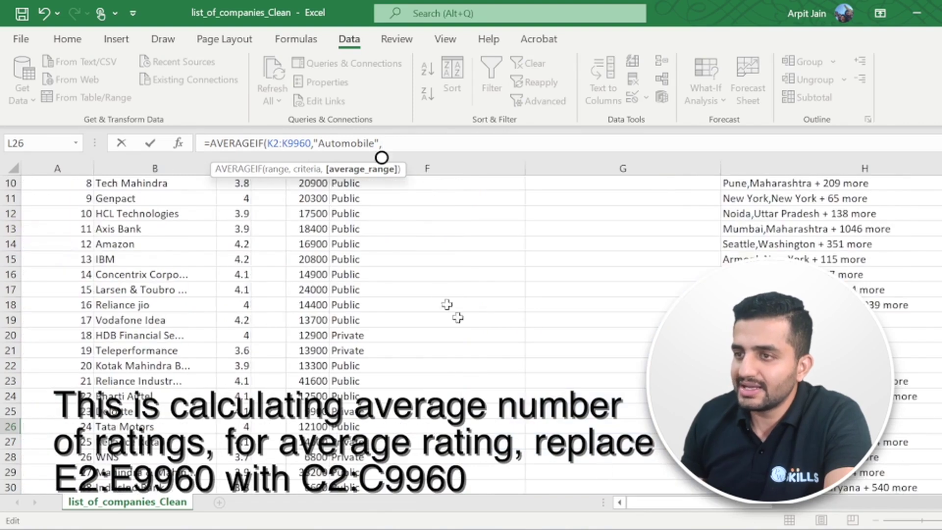
{"action": "scroll", "coordinate": [448, 278], "scroll_direction": "up", "scroll_amount": 3}
{"action": "left_click", "coordinate": [310, 198]}
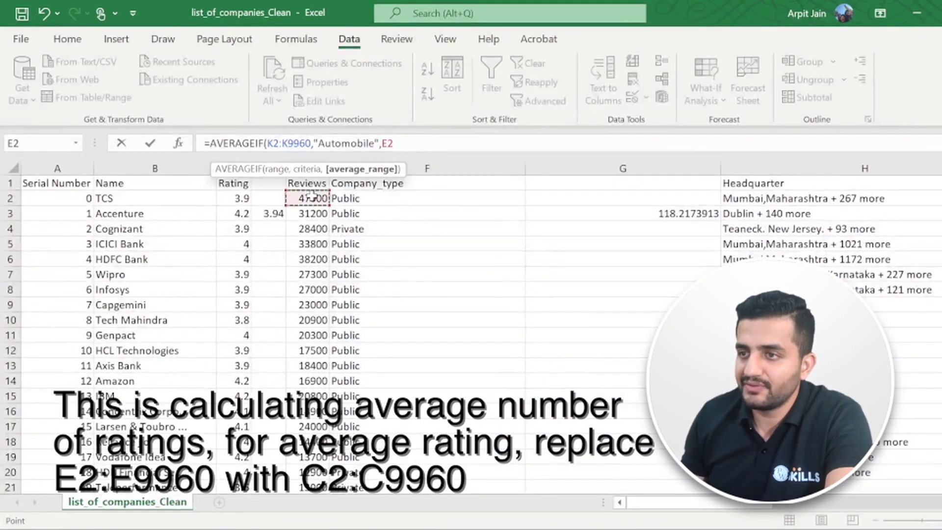
{"action": "key", "text": "ctrl+shift+Down"}
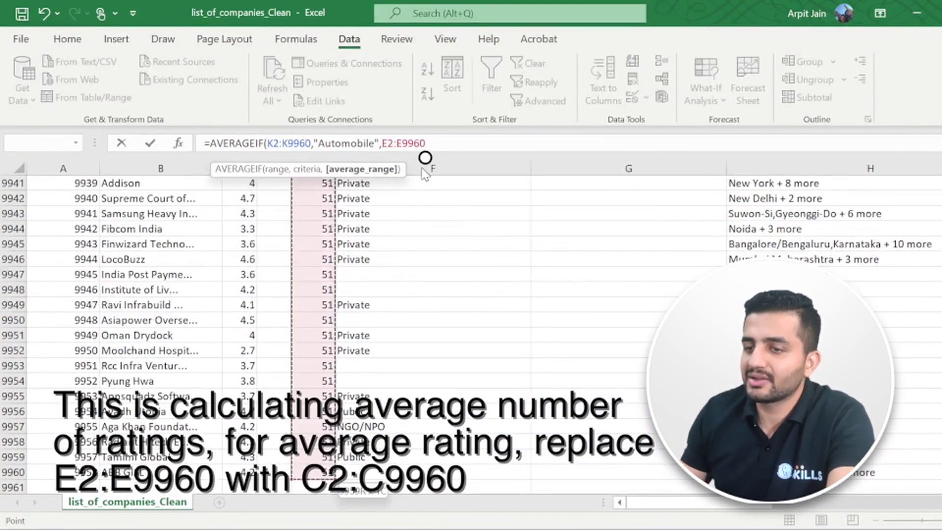
{"action": "type", "text": ")"}
{"action": "key", "text": "Return"}
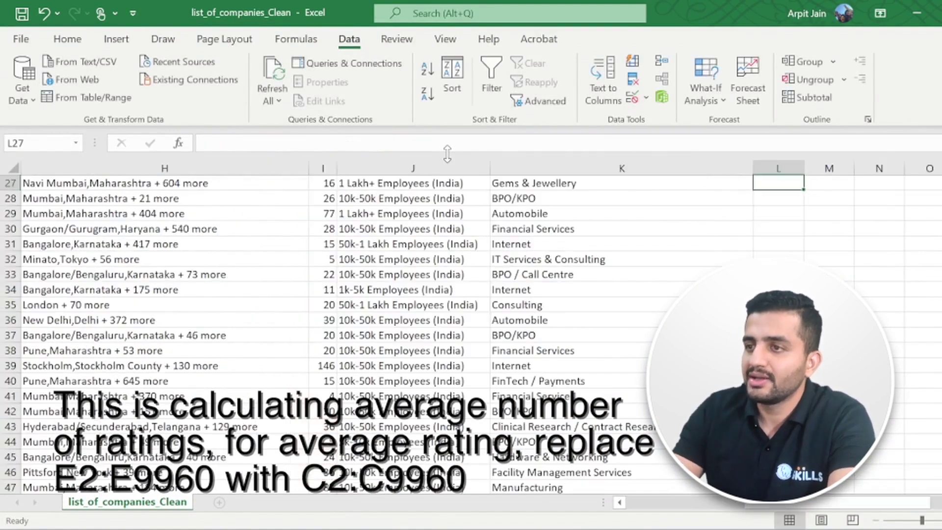
{"action": "scroll", "coordinate": [768, 207], "scroll_direction": "up", "scroll_amount": 4}
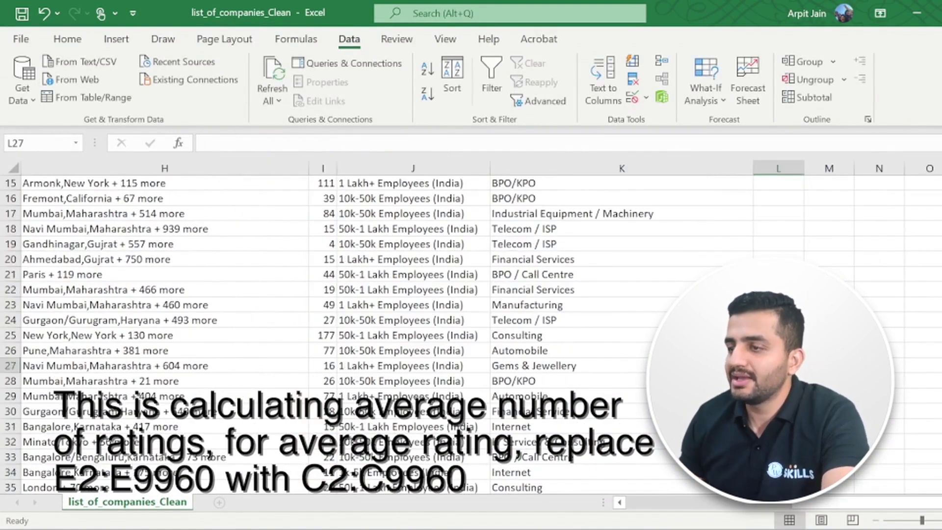
{"action": "left_click", "coordinate": [778, 350]}
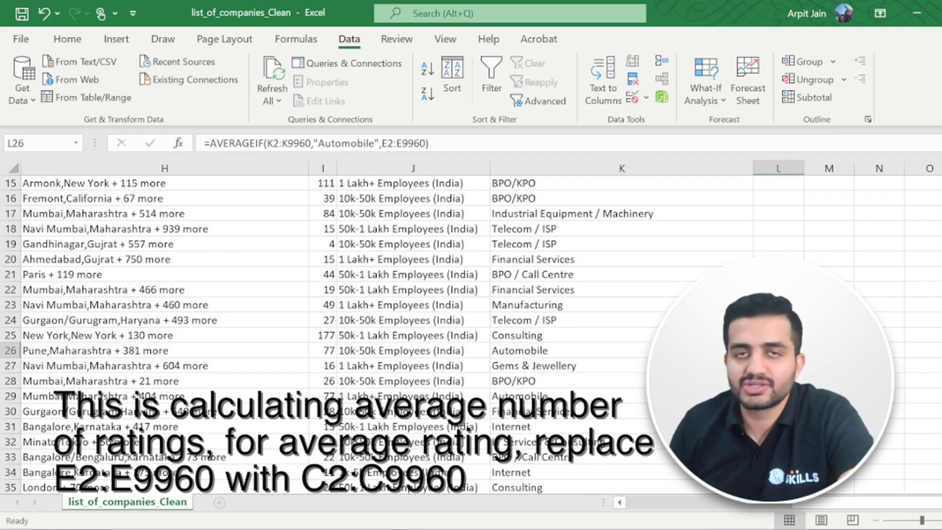
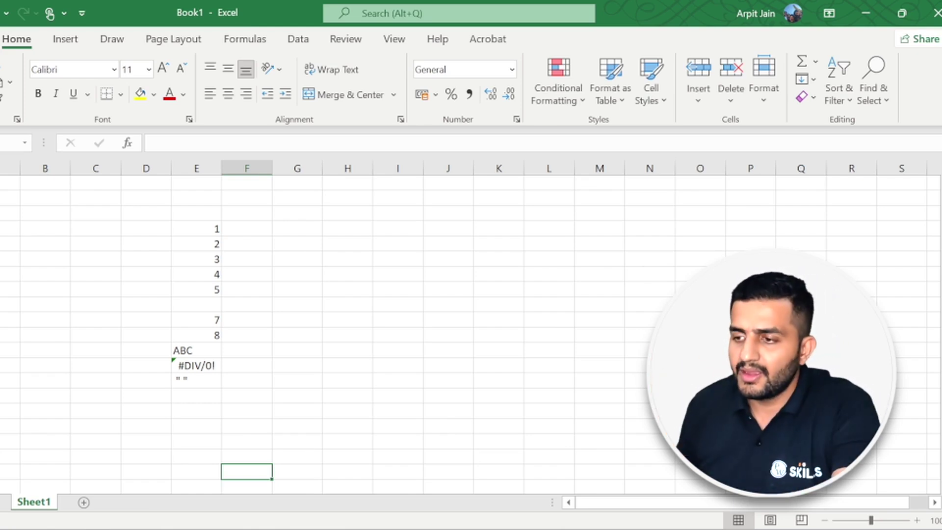
In the Book1 workbook, select the block of mixed sample values in column E, from 1 down to the quotation marks
{"action": "left_click_drag", "start_coordinate": [194, 231], "coordinate": [201, 380]}
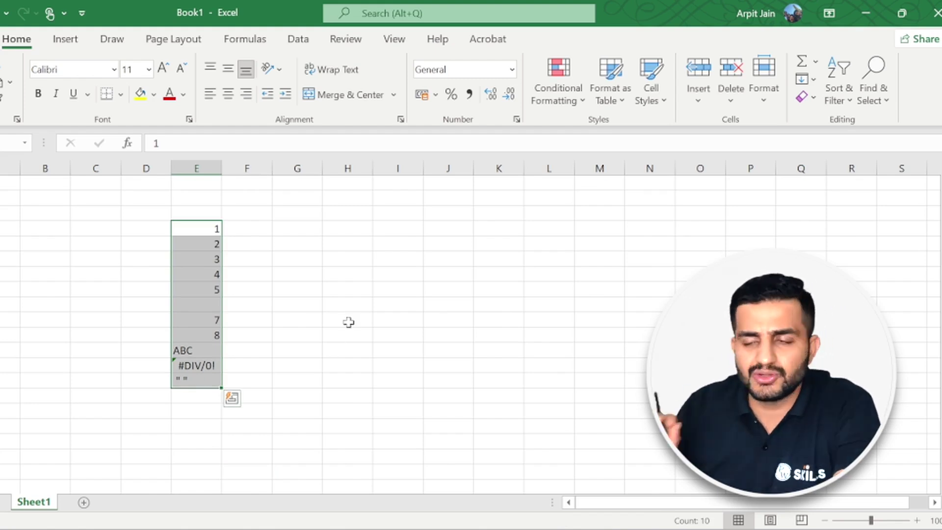
Examine the sample values in column E: the numbers, the empty cell, the text ABC, the division error and the quotation marks
{"action": "left_click_drag", "start_coordinate": [199, 227], "coordinate": [206, 290]}
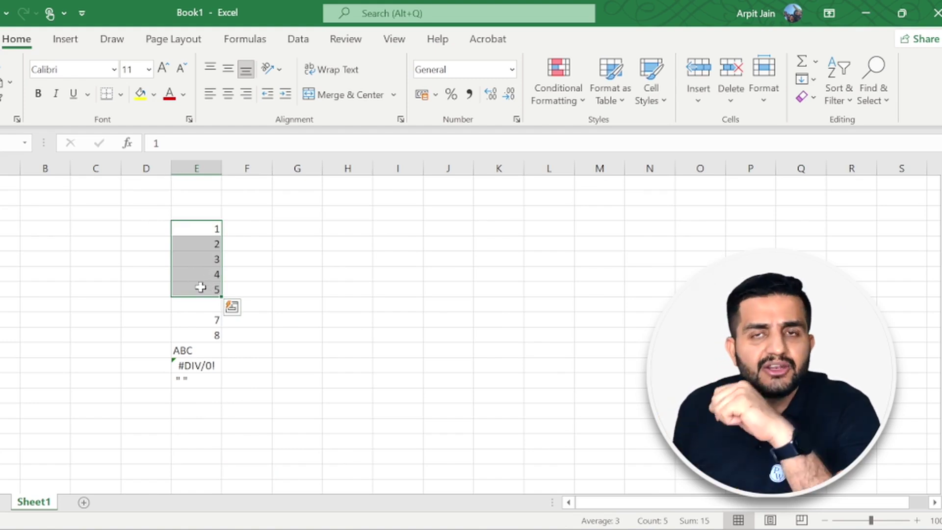
{"action": "left_click", "coordinate": [195, 305]}
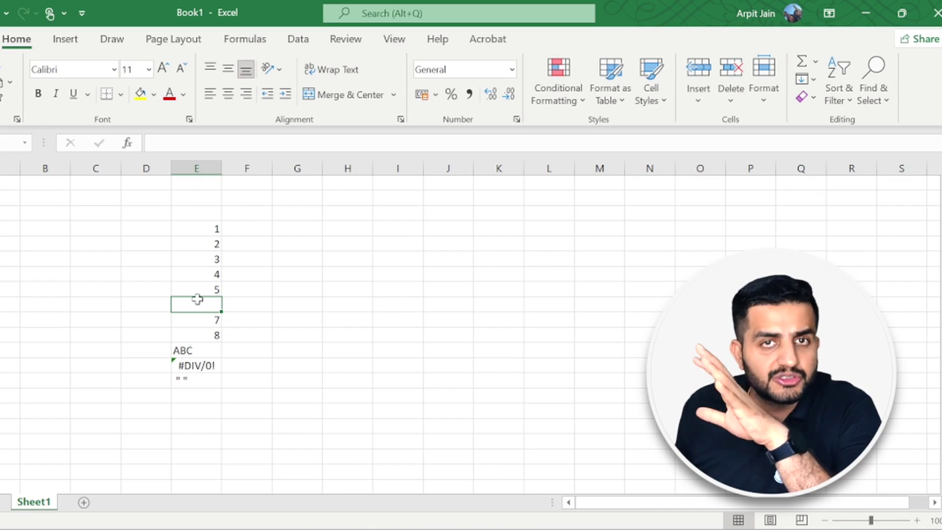
{"action": "left_click", "coordinate": [209, 320]}
{"action": "left_click", "coordinate": [216, 341]}
{"action": "left_click", "coordinate": [199, 354]}
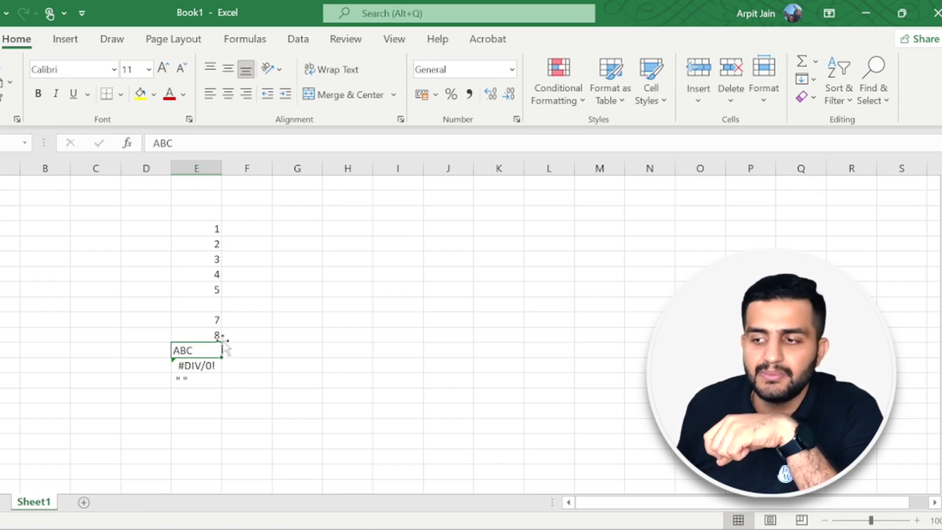
{"action": "left_click", "coordinate": [204, 366]}
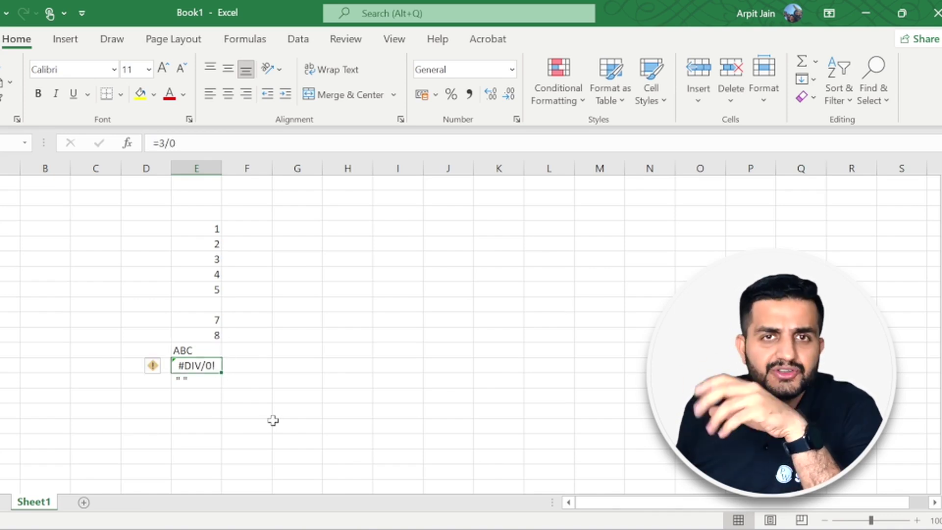
{"action": "left_click", "coordinate": [201, 382]}
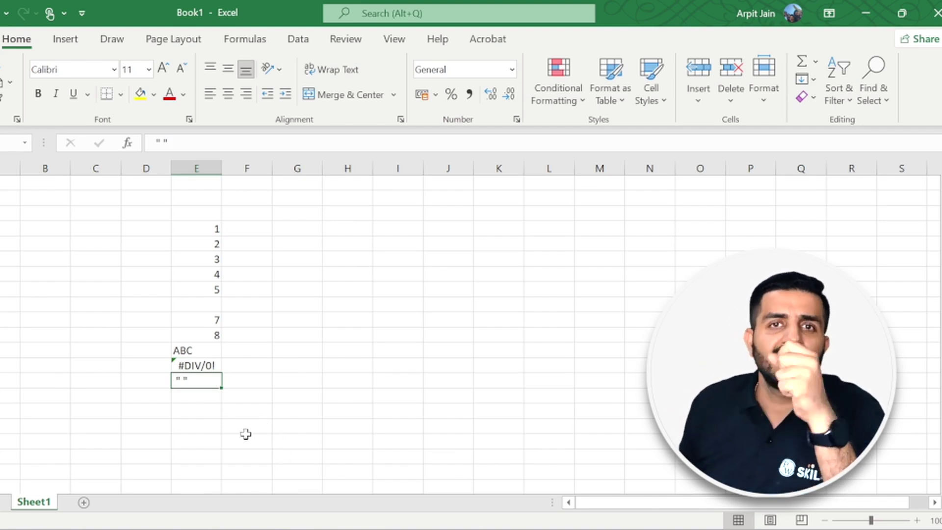
Count the numeric values of the sample column in E16 with the formula =COUNT(E4:E14)
{"action": "left_click", "coordinate": [201, 415]}
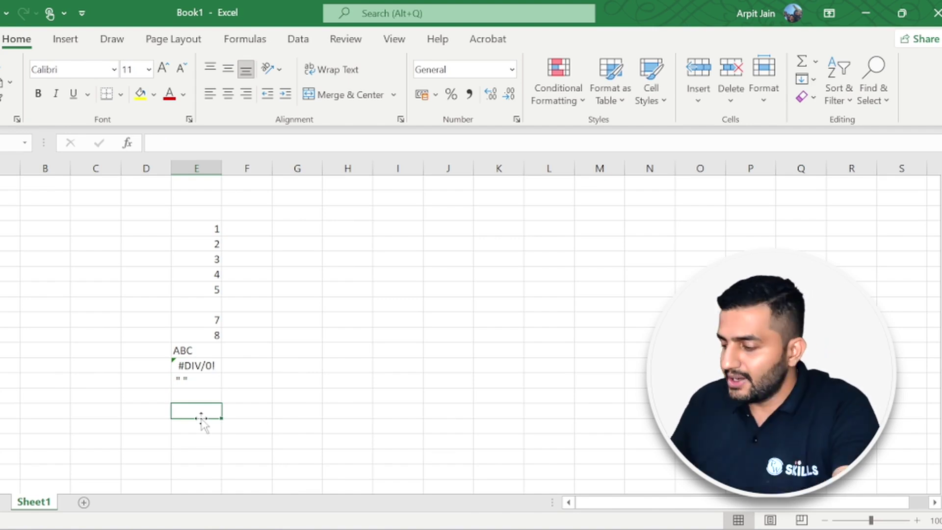
{"action": "type", "text": "=cou"}
{"action": "key", "text": "Tab"}
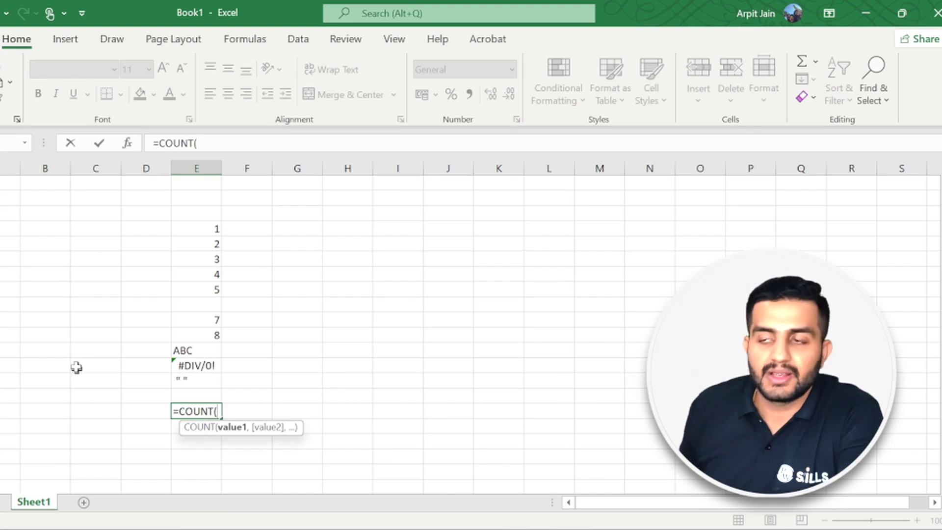
{"action": "left_click", "coordinate": [190, 226]}
{"action": "left_click_drag", "start_coordinate": [190, 226], "coordinate": [218, 385]}
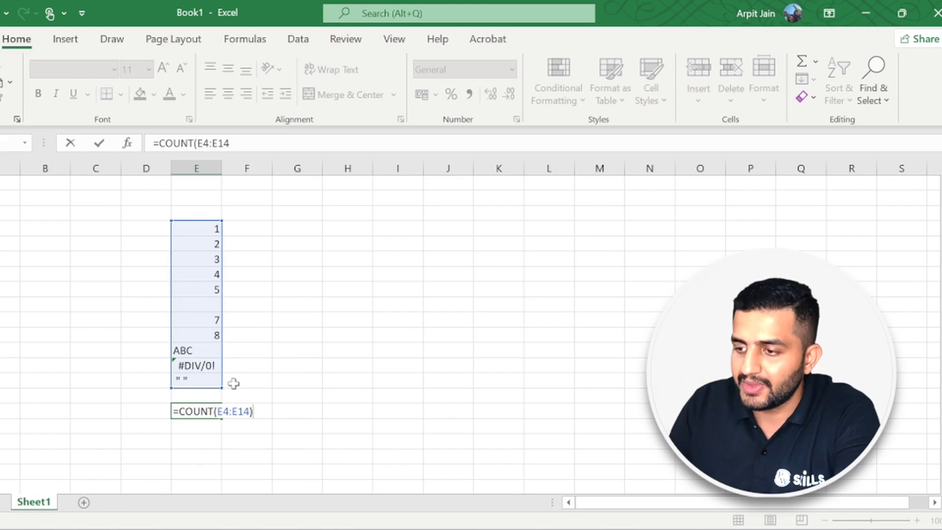
{"action": "key", "text": "Return"}
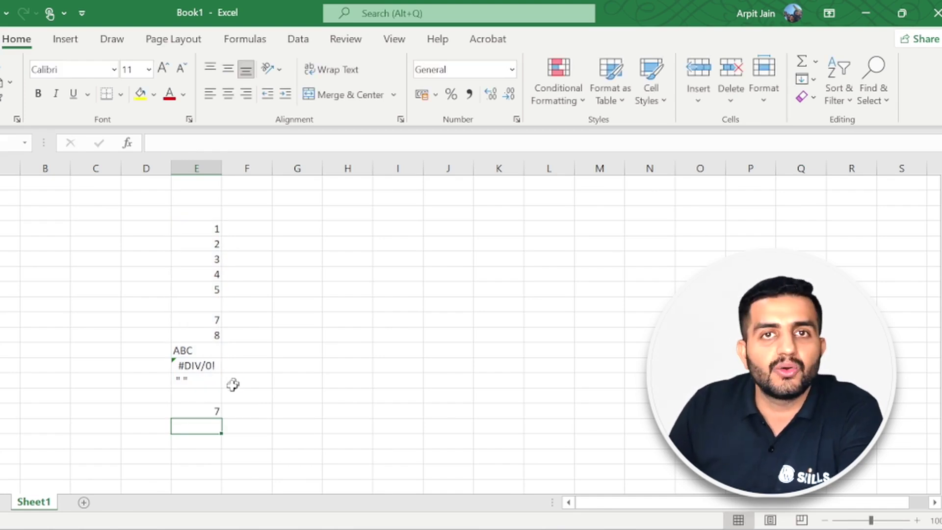
{"action": "left_click", "coordinate": [212, 410]}
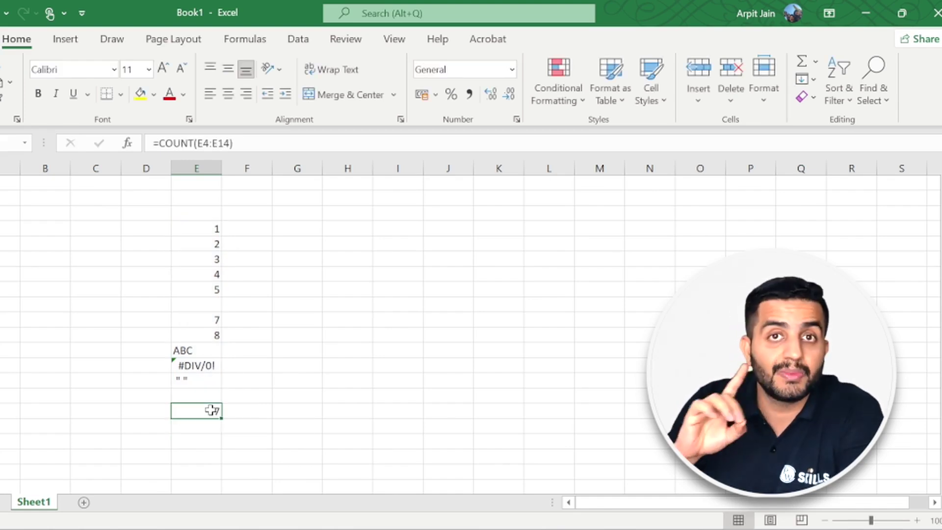
Number the numeric sample values in column F from 1 to 7, starting in F4 and leaving F9 beside the empty cell blank
{"action": "left_click", "coordinate": [248, 227]}
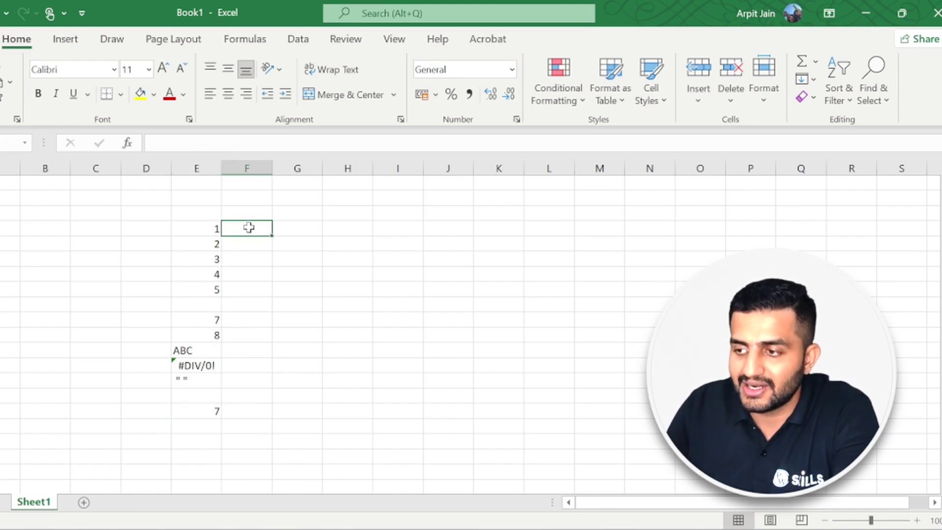
{"action": "type", "text": "1"}
{"action": "key", "text": "Return"}
{"action": "type", "text": "2"}
{"action": "key", "text": "Return"}
{"action": "type", "text": "3"}
{"action": "key", "text": "Return"}
{"action": "type", "text": "4"}
{"action": "key", "text": "Return"}
{"action": "type", "text": "5"}
{"action": "key", "text": "Return"}
{"action": "key", "text": "Return"}
{"action": "key", "text": "Return"}
{"action": "key", "text": "Up"}
{"action": "type", "text": "6"}
{"action": "key", "text": "Return"}
{"action": "type", "text": "7"}
{"action": "key", "text": "Return"}
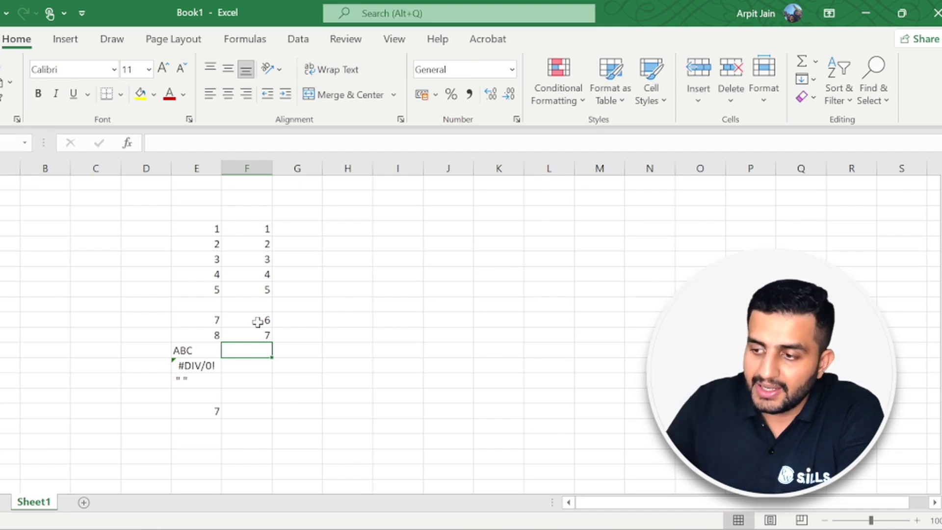
Count the non-empty cells of the sample column in E18 with the formula =COUNTA(E4:E14)
{"action": "left_click", "coordinate": [197, 441]}
{"action": "type", "text": "=c"}
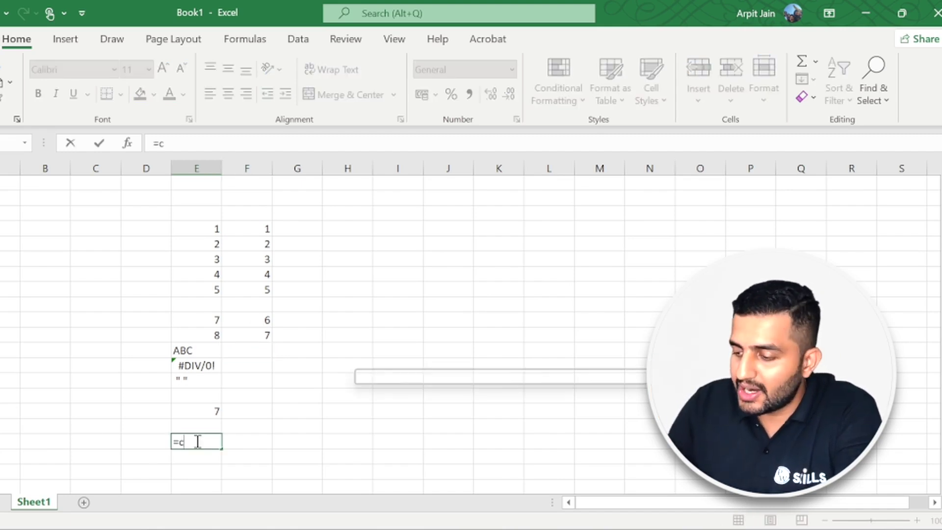
{"action": "type", "text": "ounta"}
{"action": "key", "text": "Tab"}
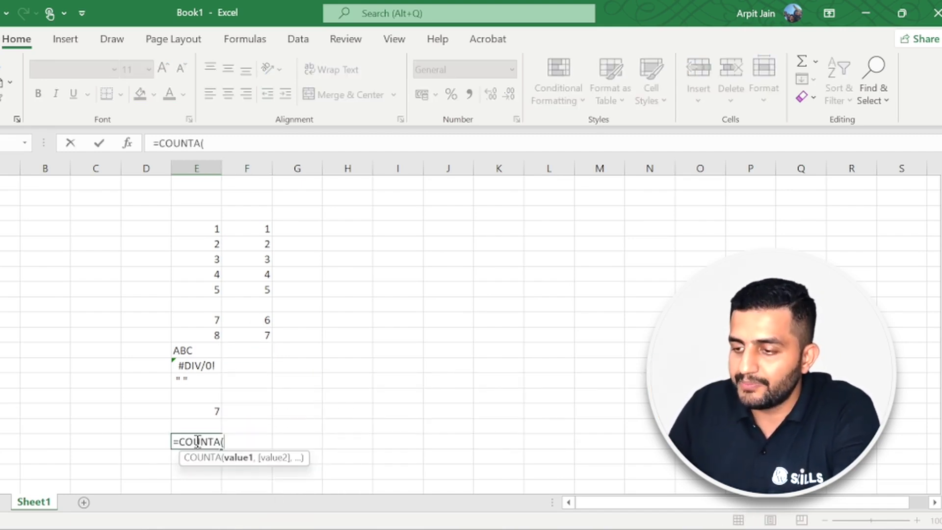
{"action": "left_click_drag", "start_coordinate": [214, 227], "coordinate": [199, 378]}
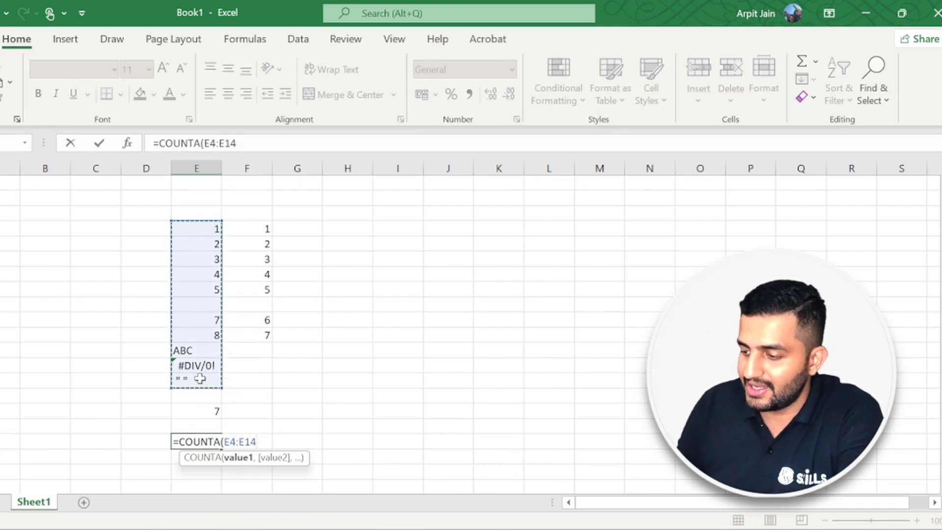
{"action": "type", "text": ")"}
{"action": "key", "text": "Return"}
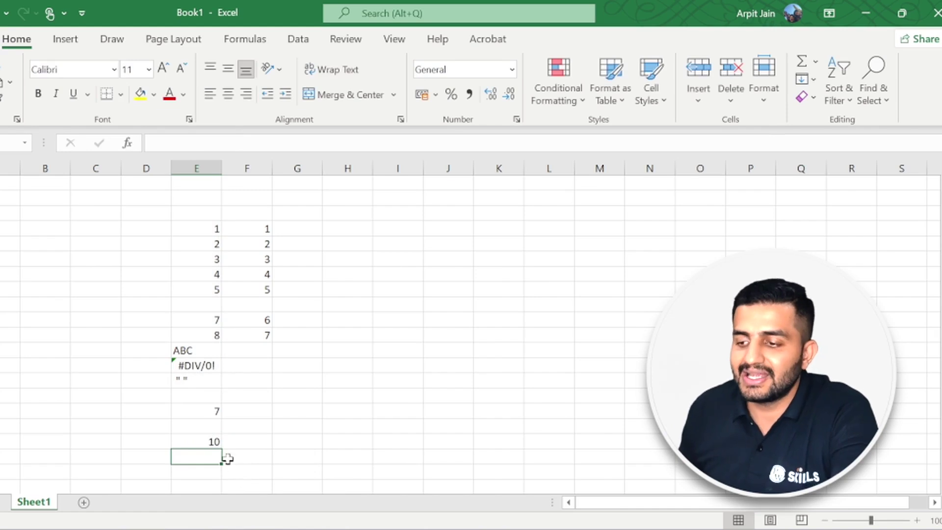
{"action": "left_click", "coordinate": [203, 440]}
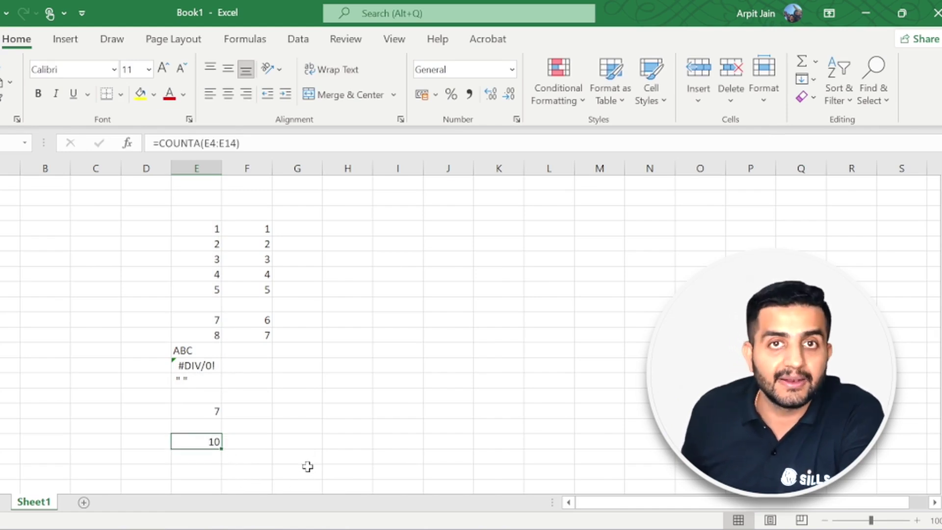
Number all non-empty sample values in column G from 1 to 10, starting in G4 and skipping the row of the empty cell
{"action": "left_click", "coordinate": [316, 229]}
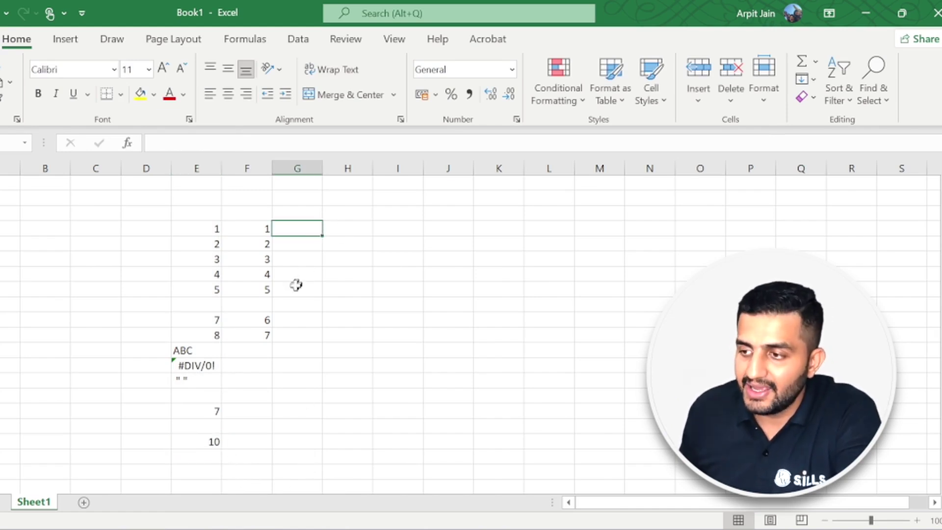
{"action": "type", "text": "1"}
{"action": "key", "text": "Return"}
{"action": "type", "text": "2"}
{"action": "key", "text": "Return"}
{"action": "type", "text": "3"}
{"action": "key", "text": "Return"}
{"action": "type", "text": "4"}
{"action": "key", "text": "Return"}
{"action": "type", "text": "5"}
{"action": "key", "text": "Return"}
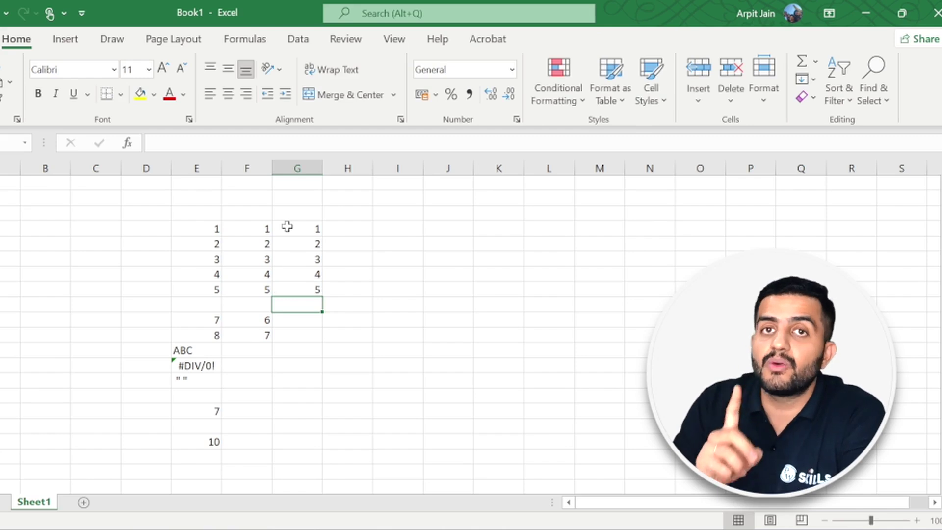
{"action": "key", "text": "Return"}
{"action": "type", "text": "6"}
{"action": "key", "text": "Return"}
{"action": "type", "text": "7"}
{"action": "key", "text": "Return"}
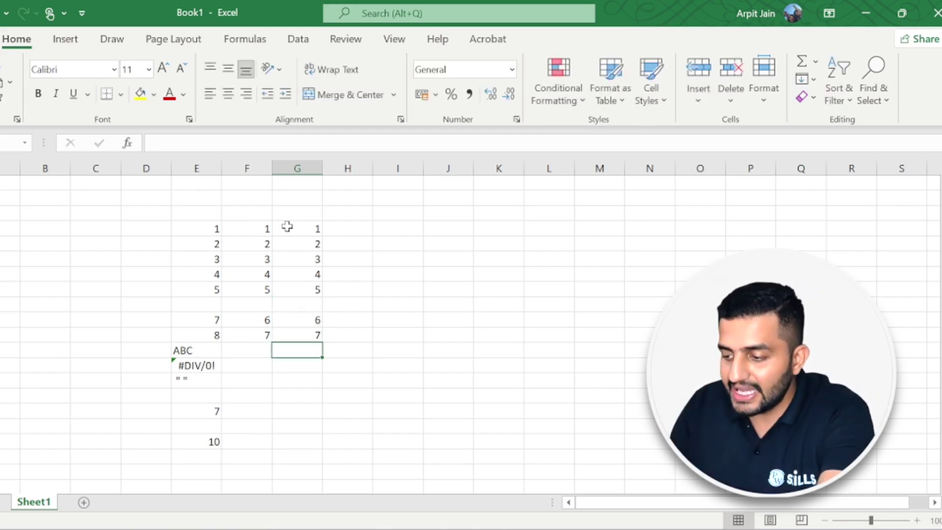
{"action": "type", "text": "8"}
{"action": "key", "text": "Return"}
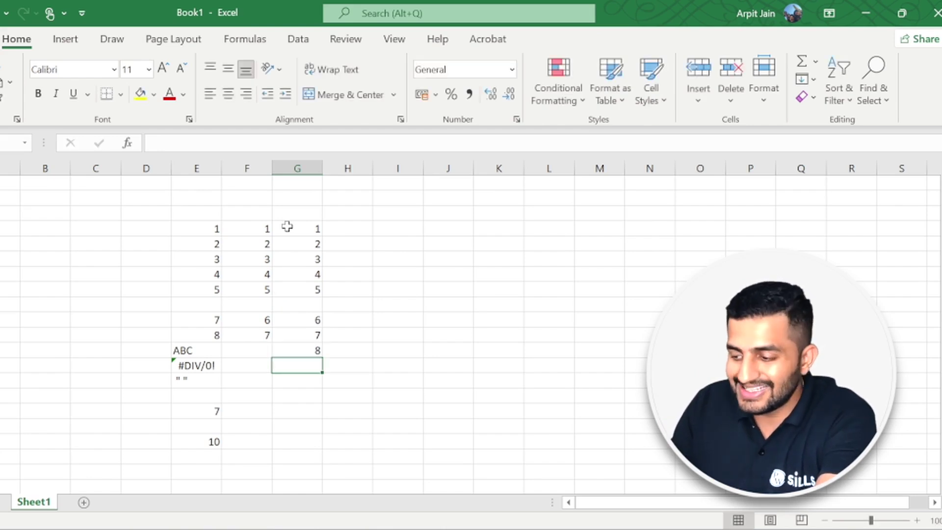
{"action": "type", "text": "9"}
{"action": "key", "text": "Return"}
{"action": "type", "text": "10"}
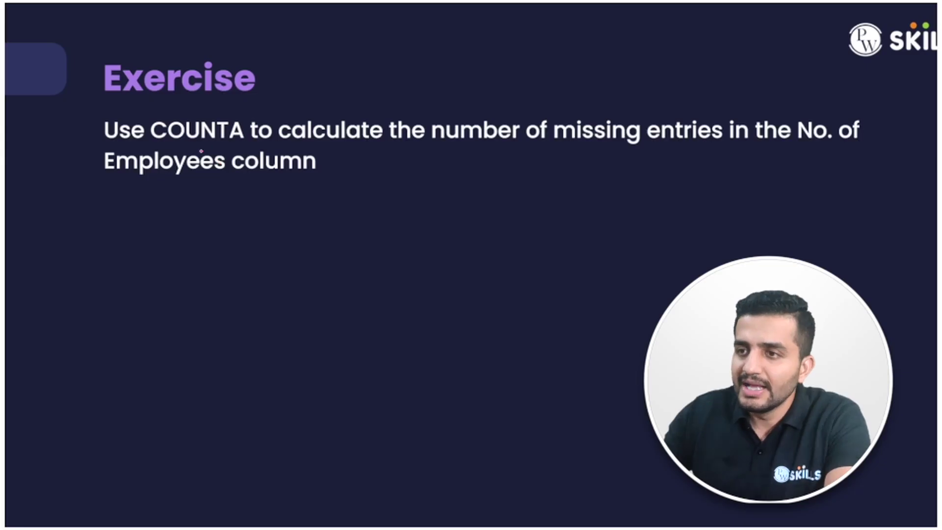
{"action": "left_click_drag", "start_coordinate": [225, 146], "coordinate": [247, 145]}
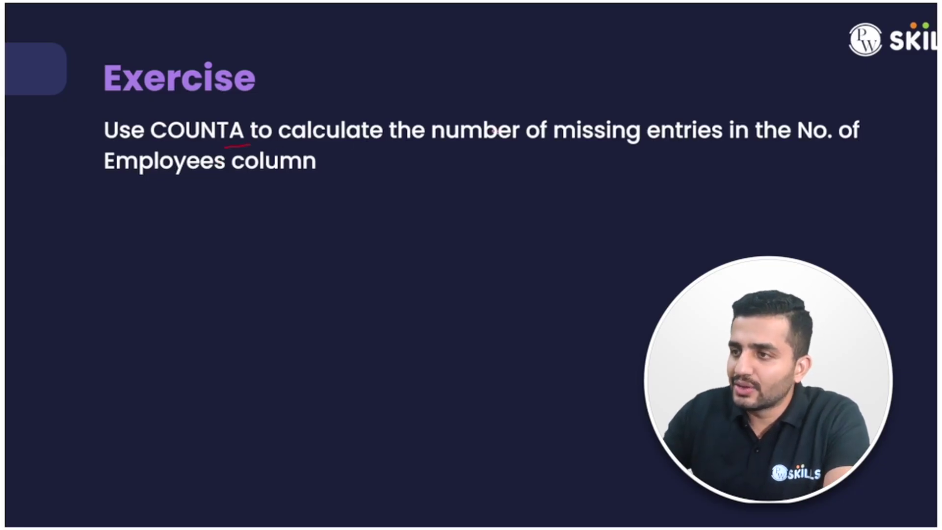
{"action": "left_click_drag", "start_coordinate": [443, 154], "coordinate": [697, 146]}
{"action": "left_click_drag", "start_coordinate": [110, 179], "coordinate": [291, 180]}
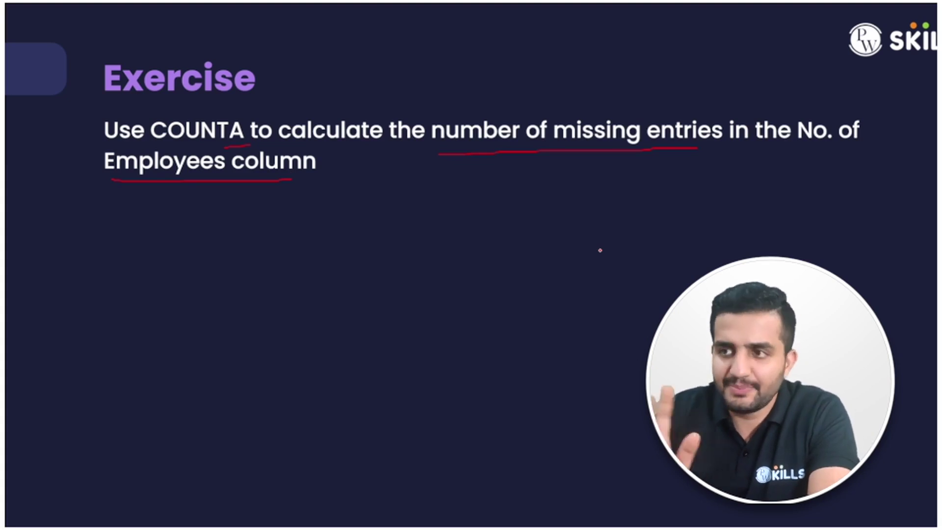
Switch to the list_of_companies_Clean workbook and insert a blank column between No. of Employees and Tags
{"action": "key", "text": "alt+Tab"}
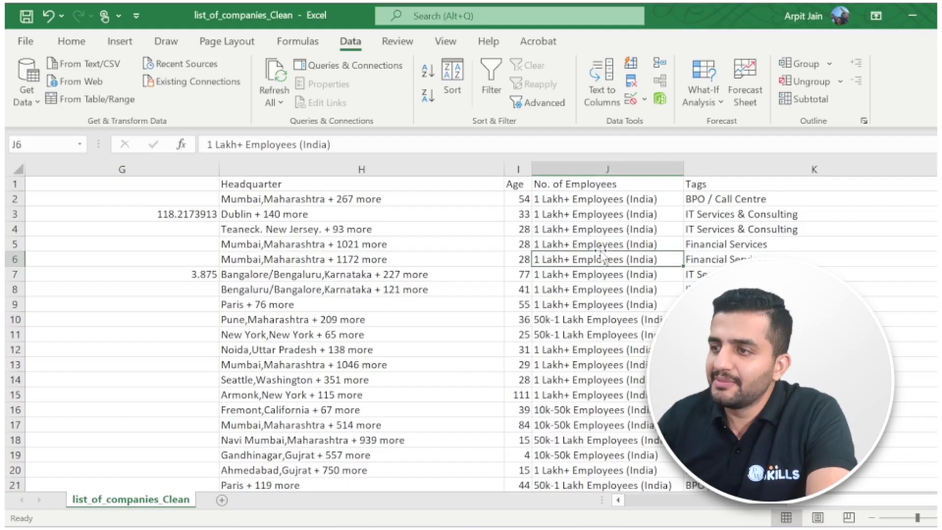
{"action": "left_click", "coordinate": [598, 163]}
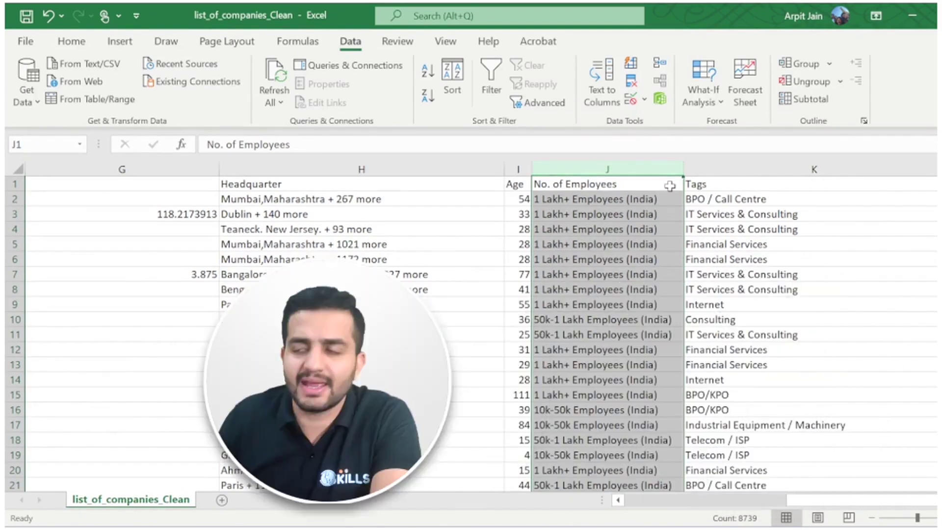
{"action": "left_click", "coordinate": [701, 165]}
{"action": "right_click", "coordinate": [701, 165]}
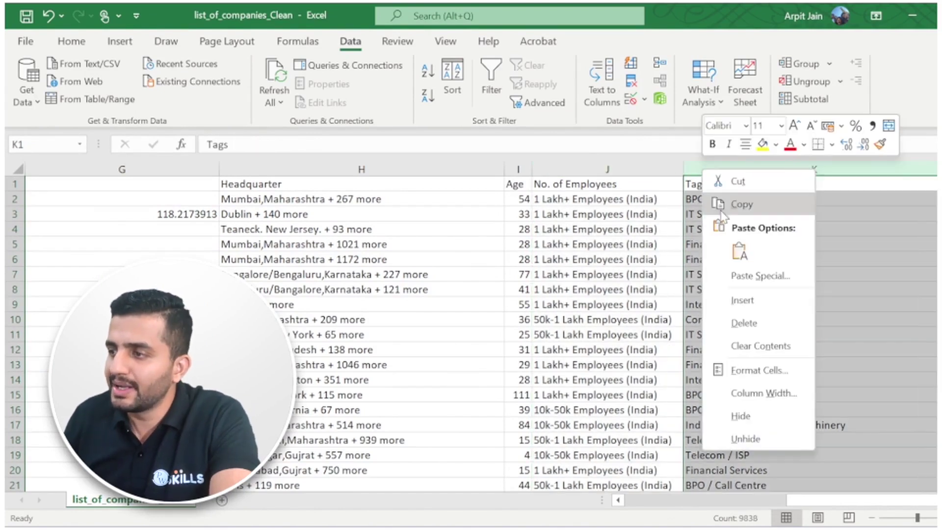
{"action": "left_click", "coordinate": [725, 296]}
{"action": "left_click", "coordinate": [717, 203]}
{"action": "key", "text": "Down"}
{"action": "key", "text": "Down"}
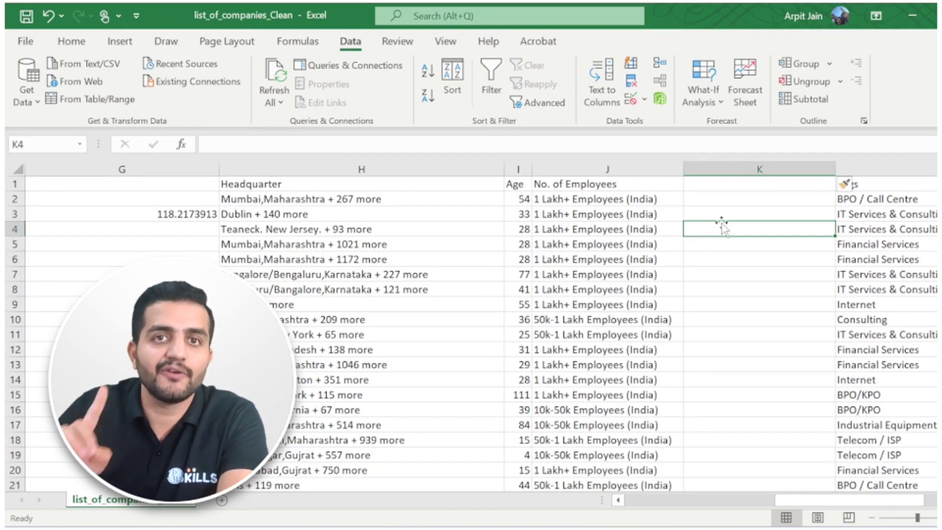
Count the filled No. of Employees entries in K4 with the formula =COUNTA(J2:J9960)
{"action": "type", "text": "=count"}
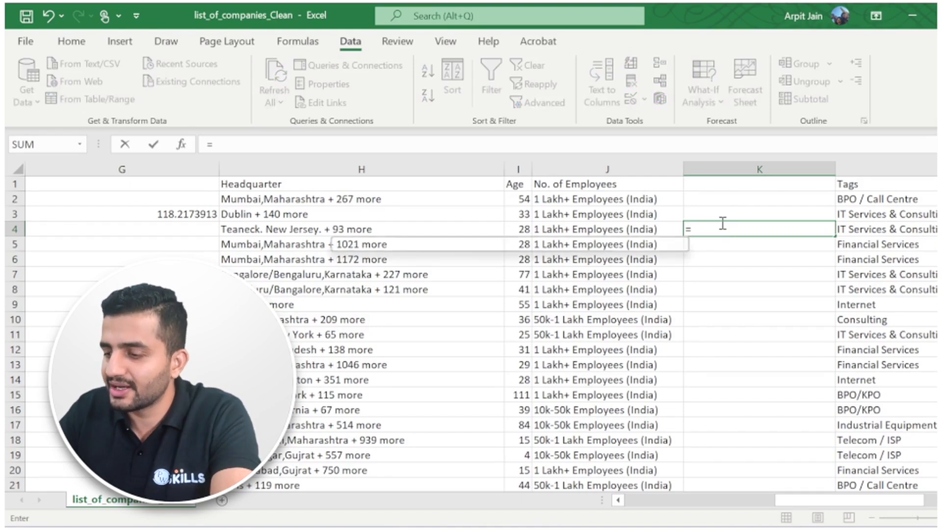
{"action": "key", "text": "Down"}
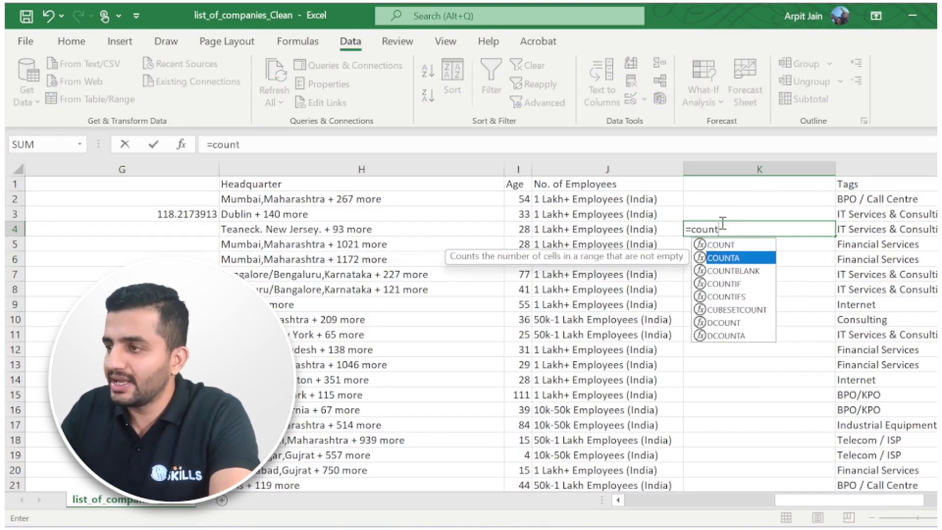
{"action": "key", "text": "Tab"}
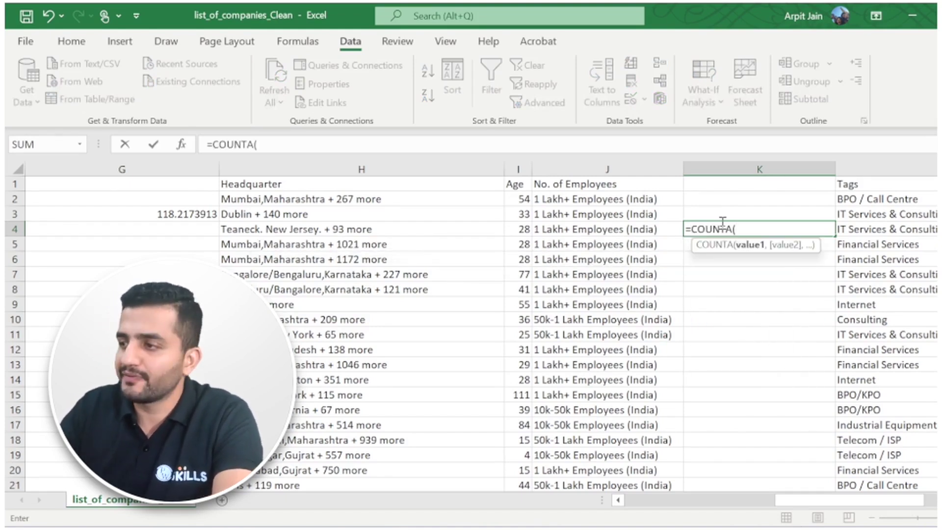
{"action": "left_click", "coordinate": [622, 198]}
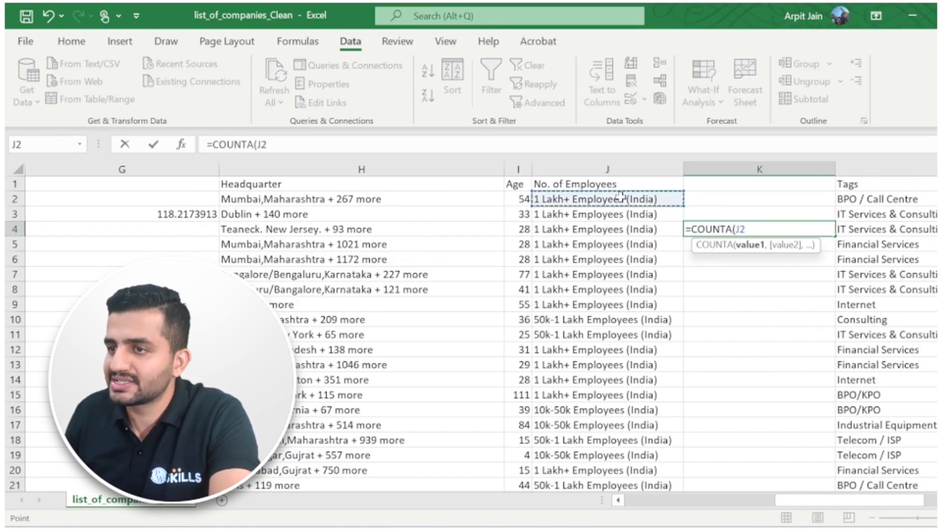
{"action": "type", "text": ":J"}
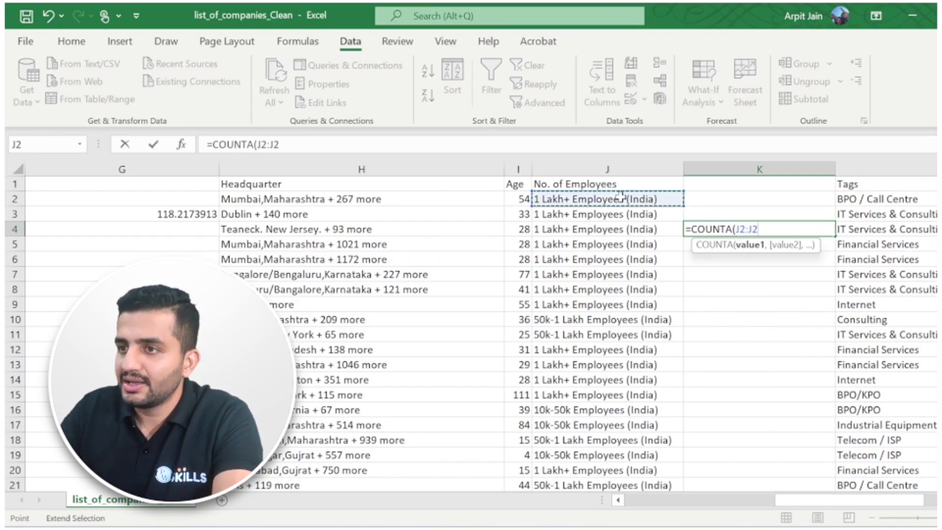
{"action": "type", "text": "996"}
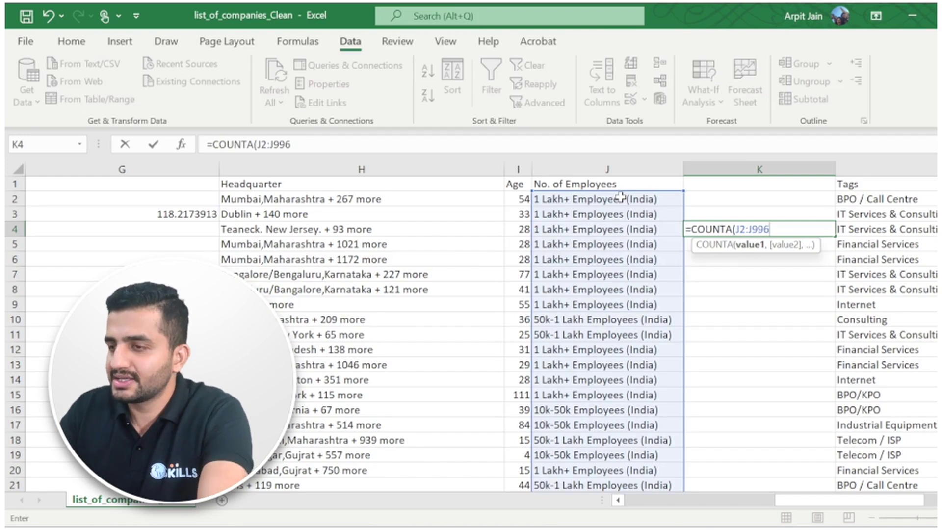
{"action": "type", "text": "0)"}
{"action": "key", "text": "Return"}
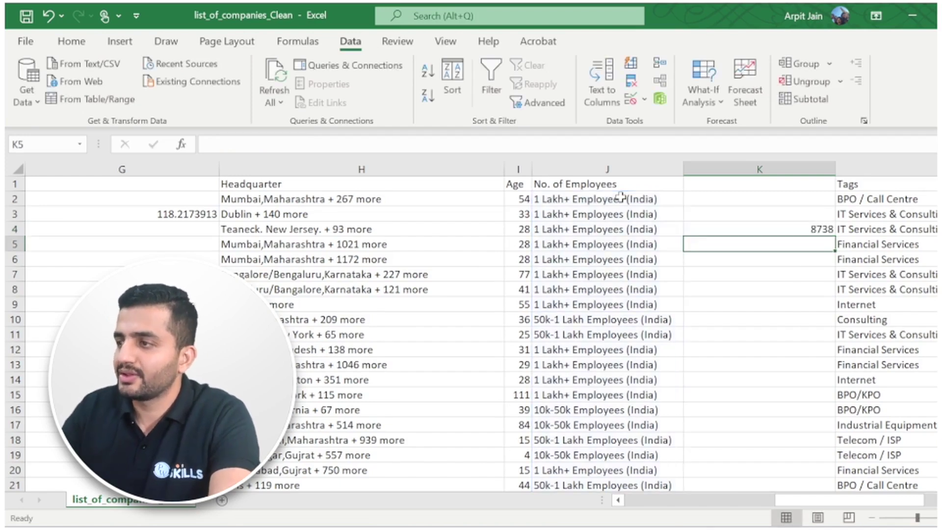
Count the blank No. of Employees entries in K5 with the formula =COUNTBLANK(J2:J9960)
{"action": "left_click", "coordinate": [817, 226]}
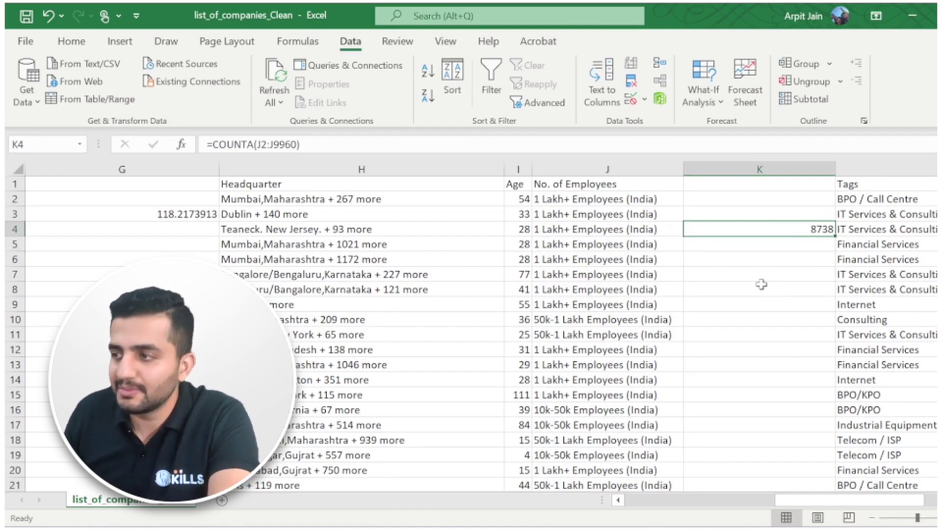
{"action": "left_click", "coordinate": [759, 243]}
{"action": "type", "text": "=co"}
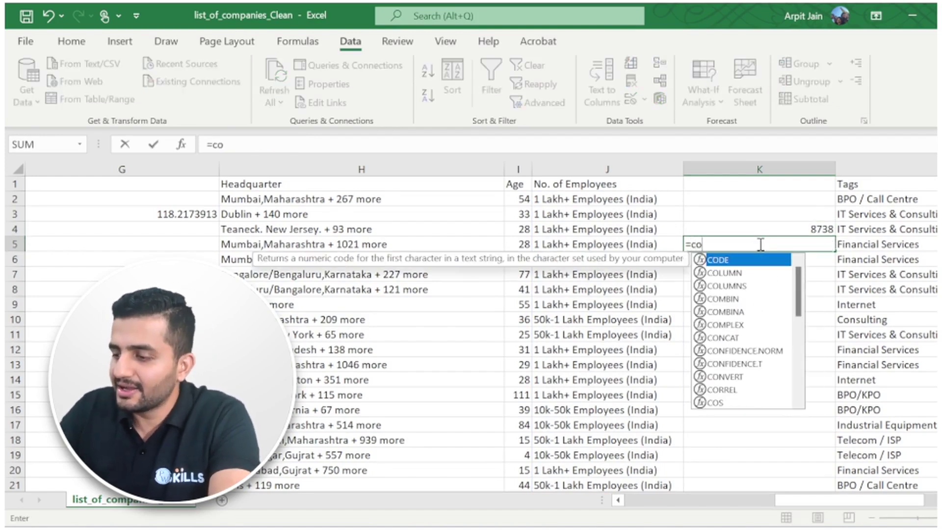
{"action": "type", "text": "untb"}
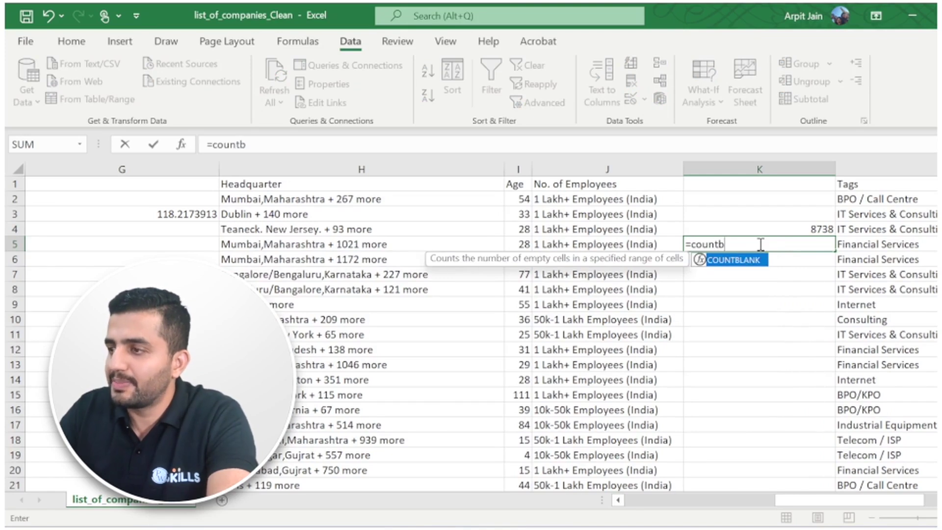
{"action": "key", "text": "Tab"}
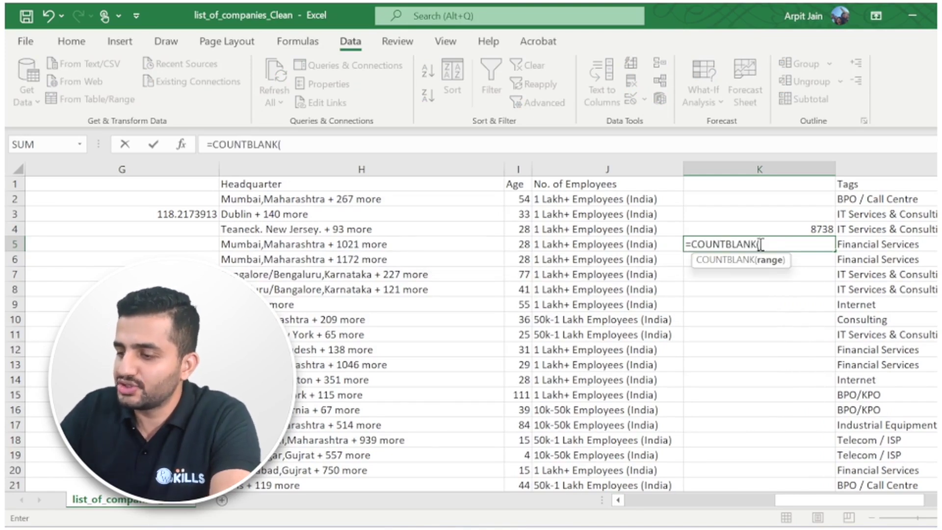
{"action": "type", "text": "J2:J9"}
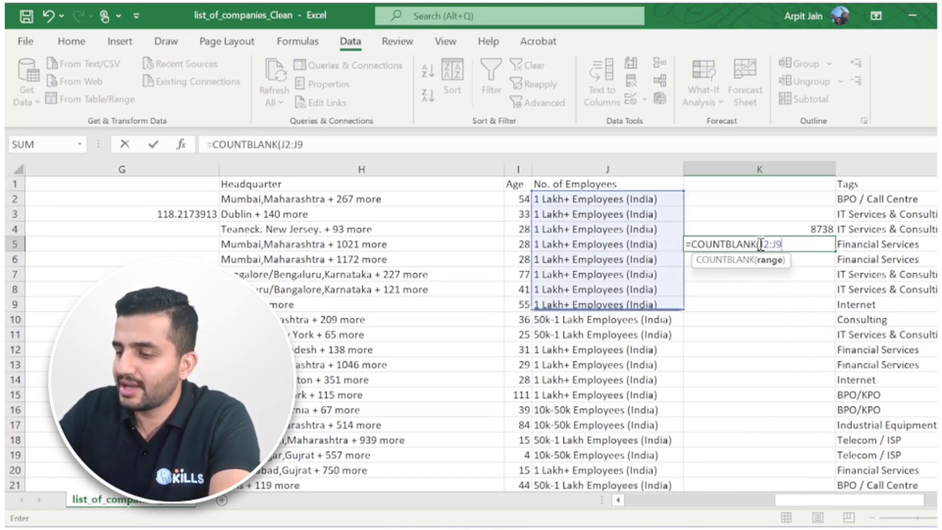
{"action": "type", "text": "999"}
{"action": "key", "text": "Return"}
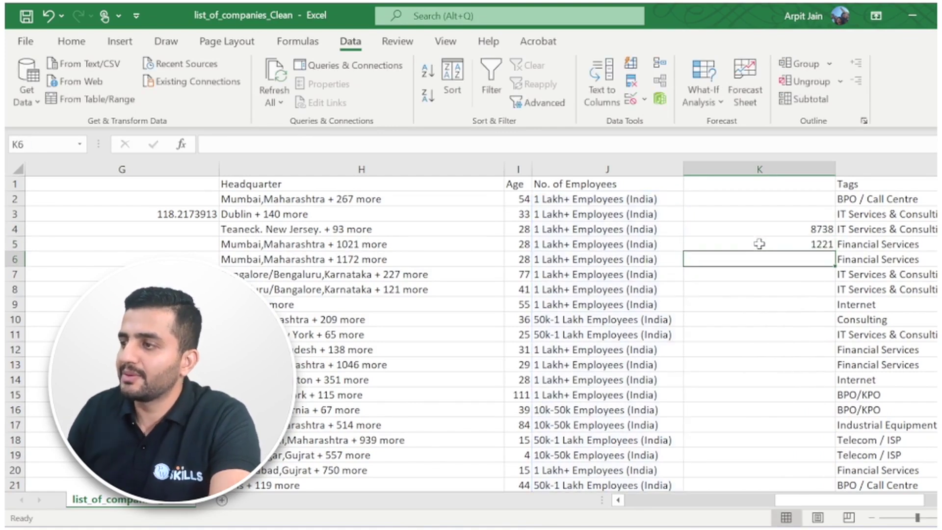
{"action": "left_click", "coordinate": [792, 244]}
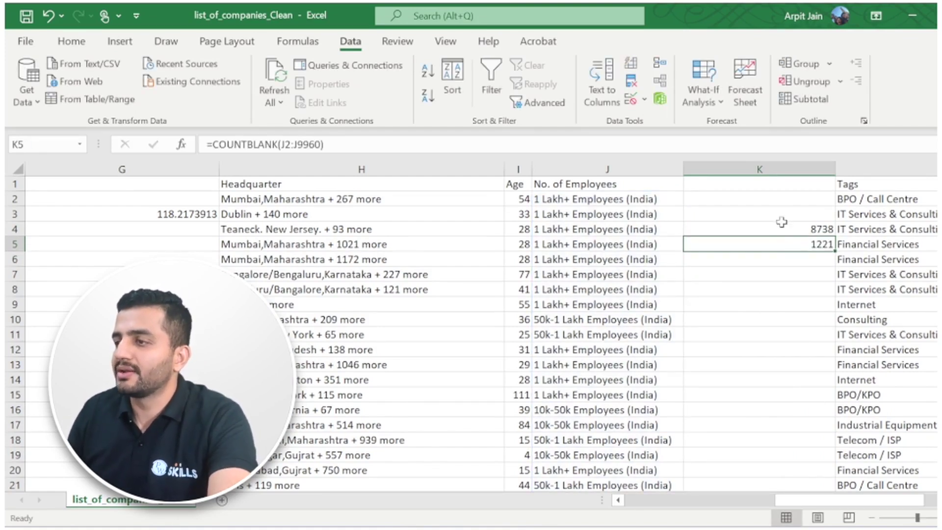
{"action": "left_click_drag", "start_coordinate": [781, 223], "coordinate": [783, 238]}
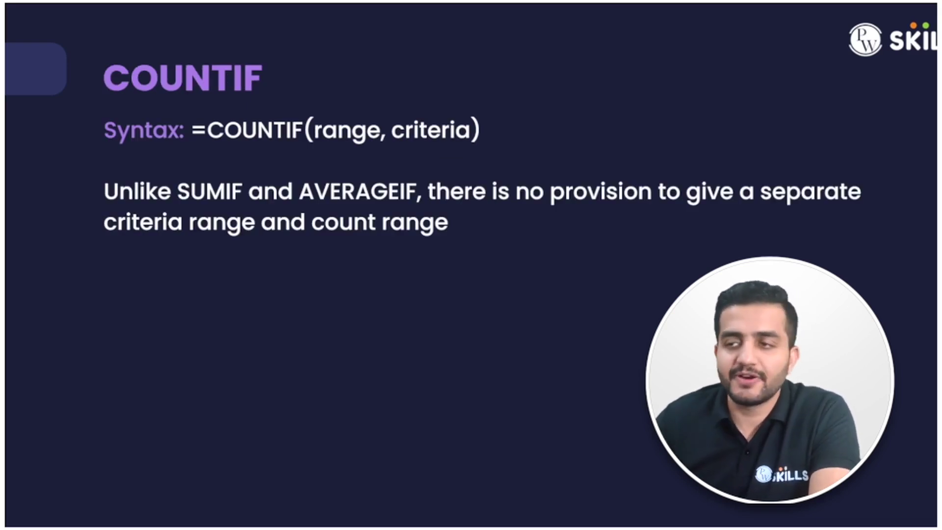
{"action": "left_click_drag", "start_coordinate": [217, 145], "coordinate": [280, 142]}
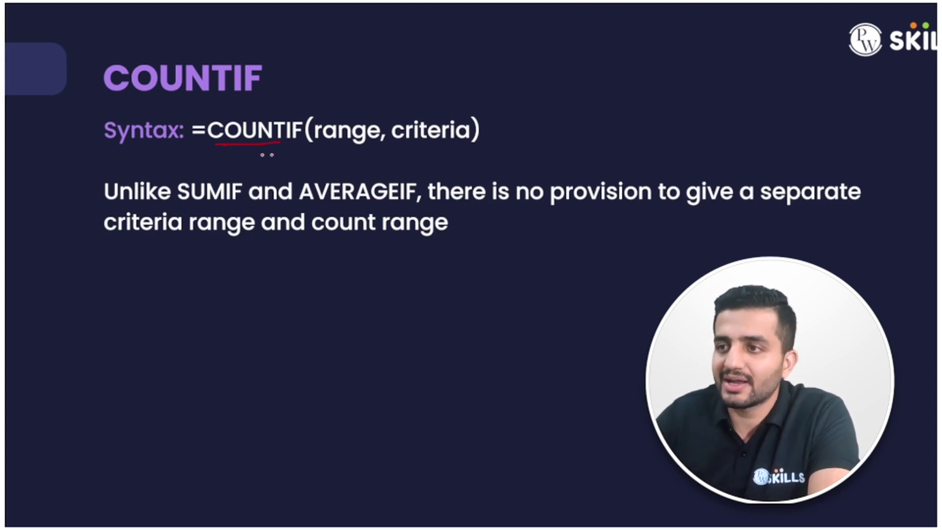
{"action": "left_click_drag", "start_coordinate": [316, 147], "coordinate": [448, 149]}
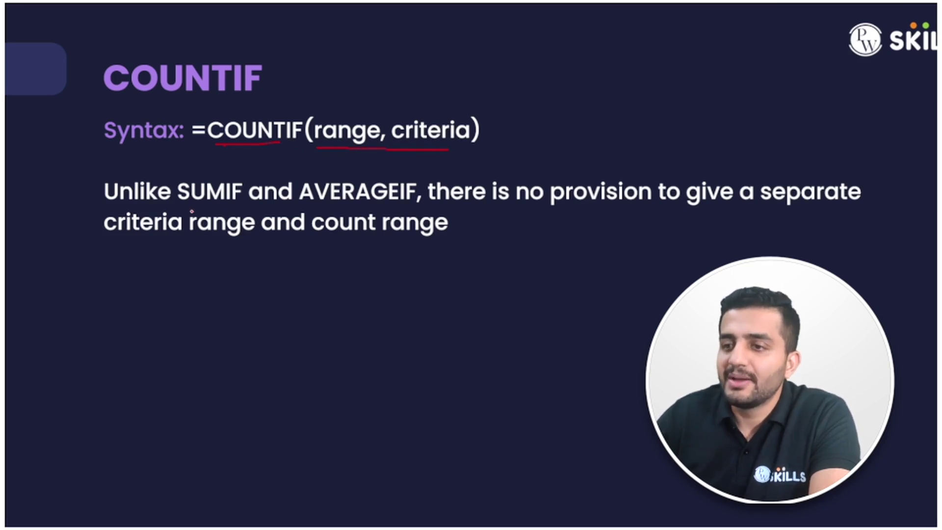
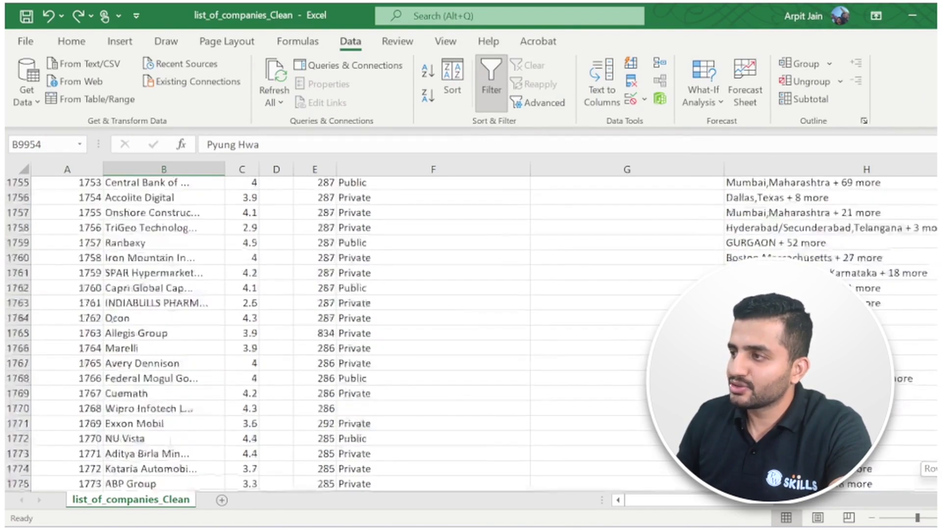
Find the highest company rating in D7 with the formula =MAX(C2:C9960)
{"action": "left_click", "coordinate": [245, 200]}
{"action": "left_click", "coordinate": [272, 278]}
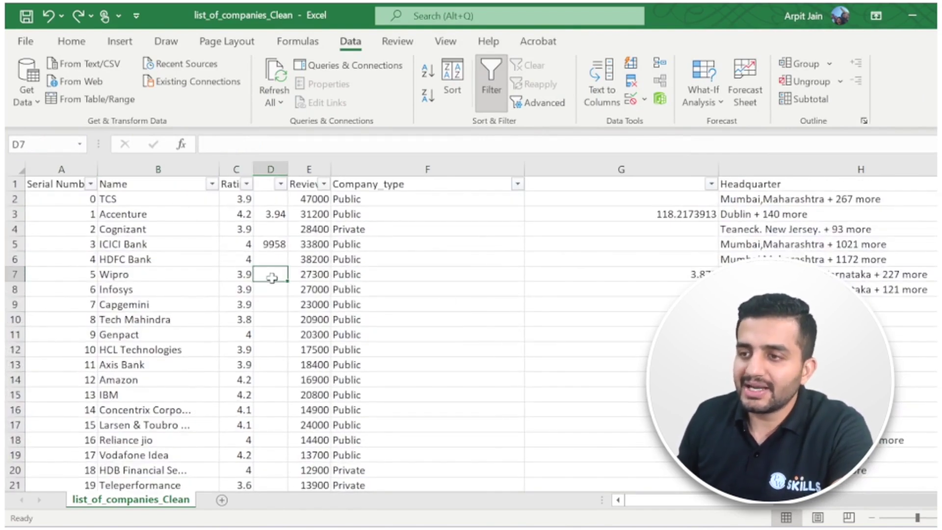
{"action": "type", "text": "=max"}
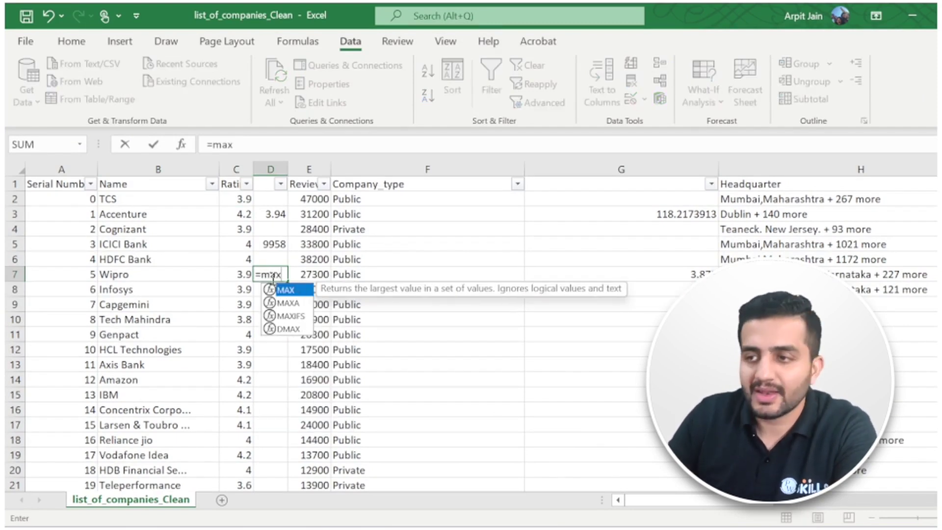
{"action": "key", "text": "Tab"}
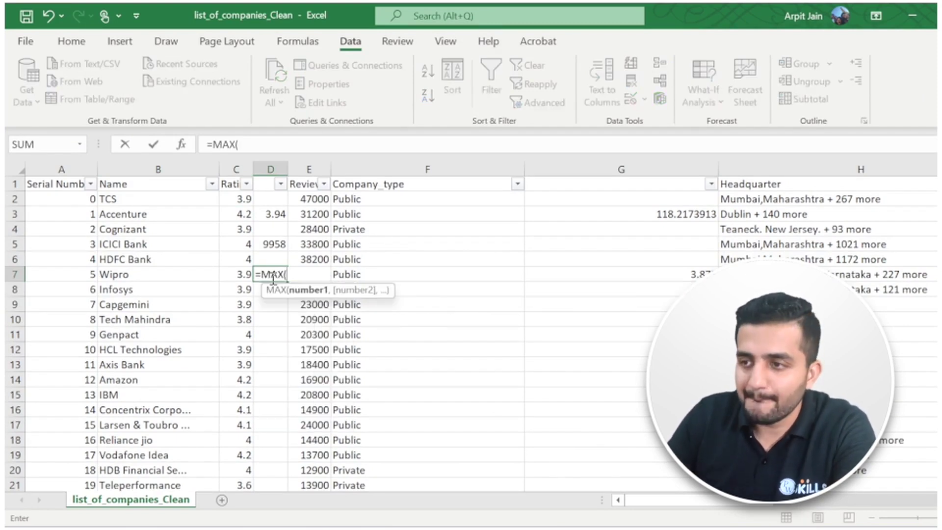
{"action": "left_click", "coordinate": [241, 198]}
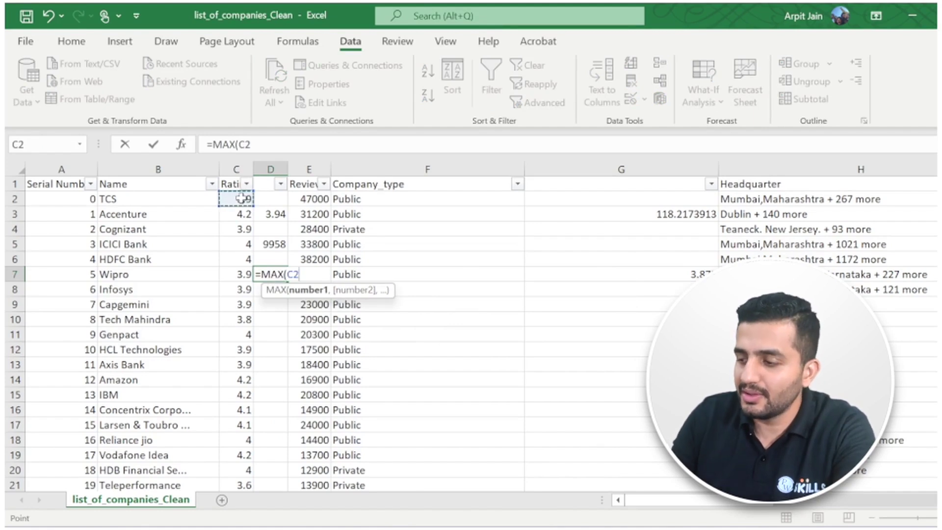
{"action": "key", "text": "ctrl+shift+Down"}
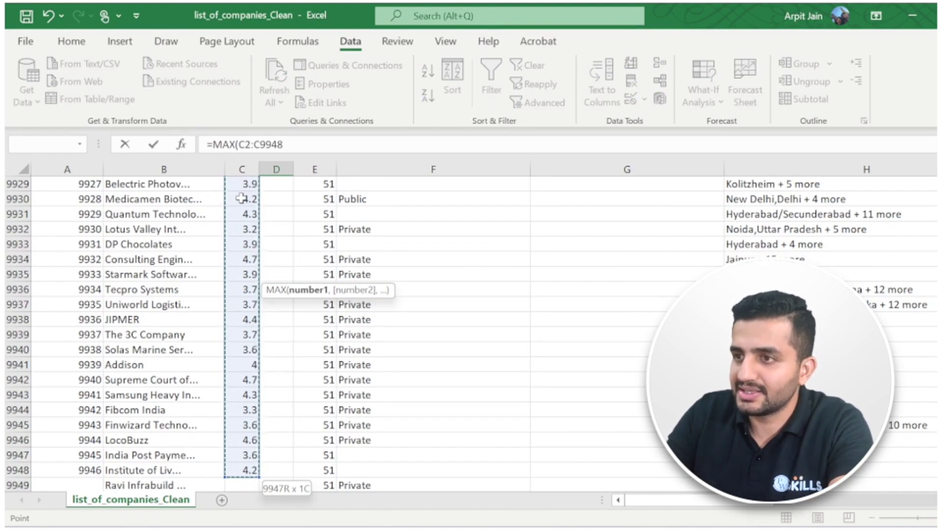
{"action": "scroll", "coordinate": [241, 198], "scroll_direction": "down", "scroll_amount": 2}
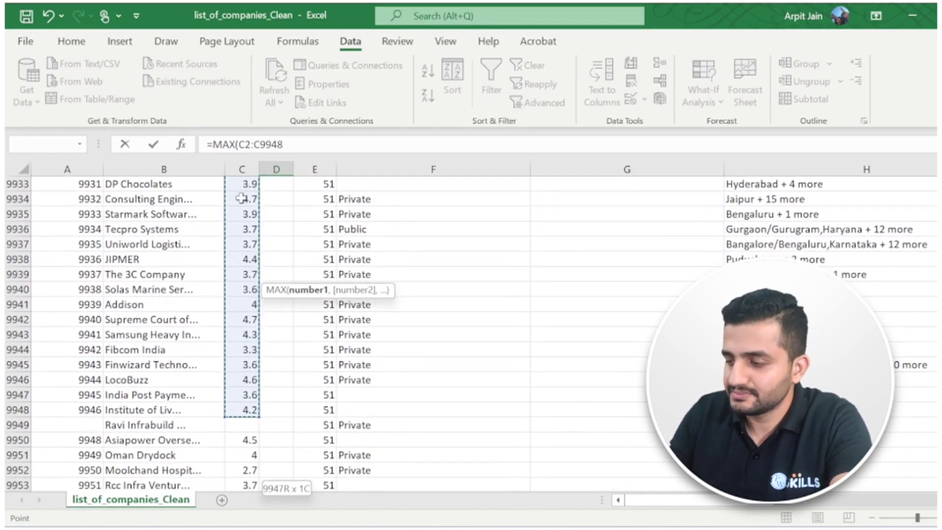
{"action": "key", "text": "shift+Down"}
{"action": "key", "text": "shift+Down"}
{"action": "key", "text": "shift+Down"}
{"action": "key", "text": "shift+Down"}
{"action": "key", "text": "shift+Down"}
{"action": "key", "text": "shift+Down"}
{"action": "key", "text": "shift+Down"}
{"action": "key", "text": "shift+Down"}
{"action": "key", "text": "shift+Down"}
{"action": "key", "text": "shift+Down"}
{"action": "key", "text": "shift+Down"}
{"action": "key", "text": "shift+Down"}
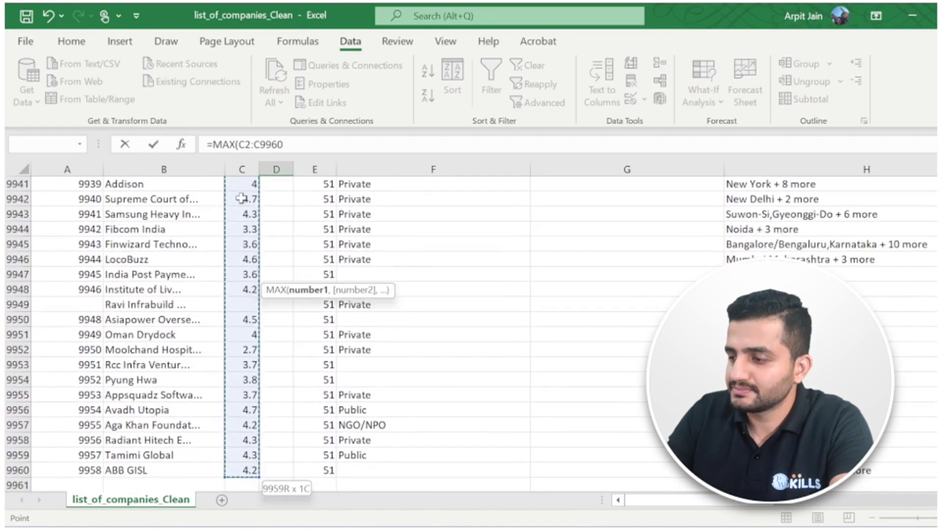
{"action": "key", "text": "Return"}
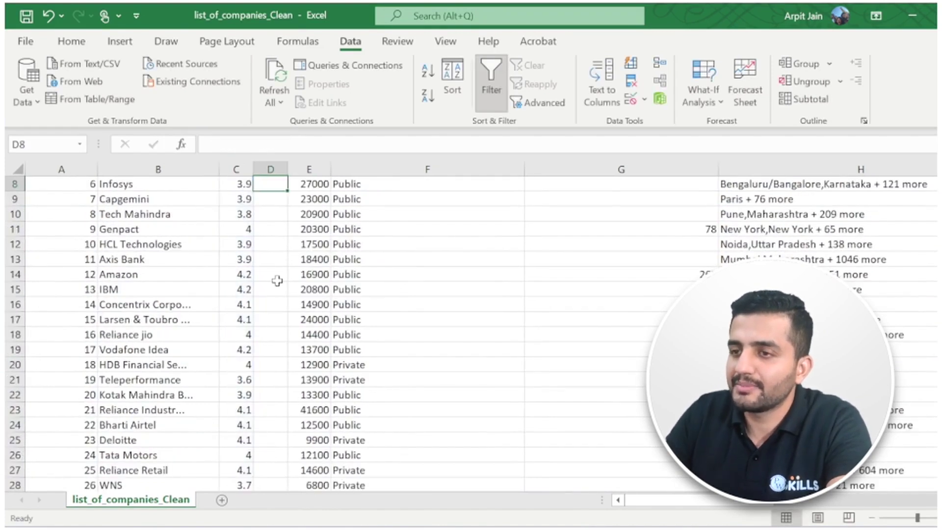
{"action": "scroll", "coordinate": [277, 274], "scroll_direction": "up", "scroll_amount": 3}
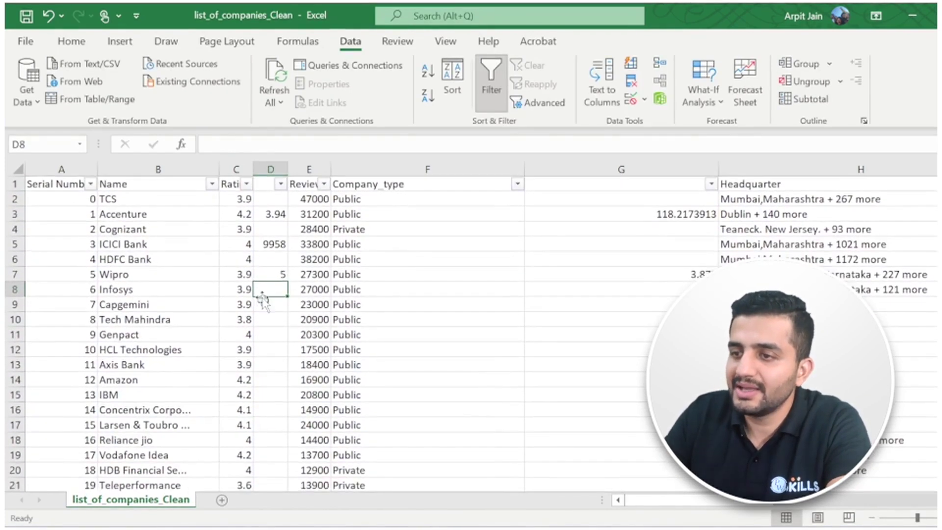
{"action": "left_click", "coordinate": [274, 274]}
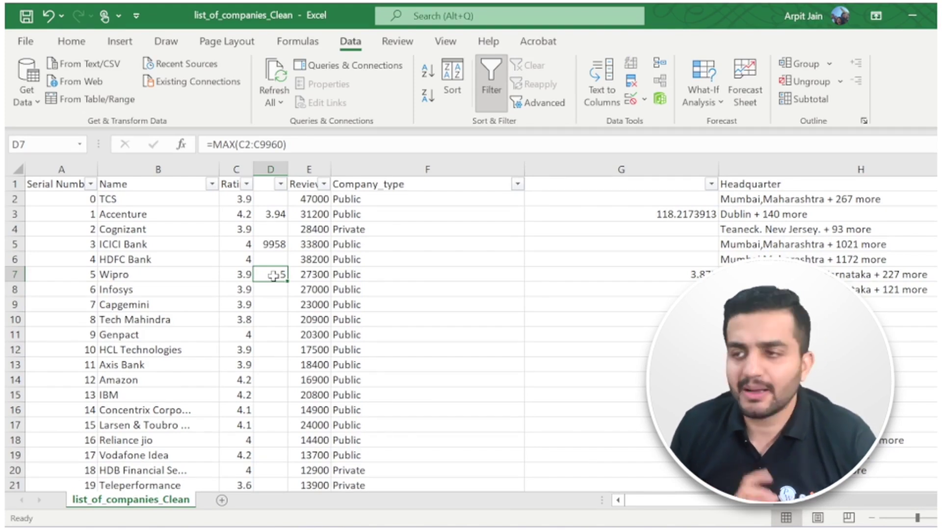
Find the lowest company rating in D8 with the formula =MIN(C2:C9960)
{"action": "left_click", "coordinate": [267, 294]}
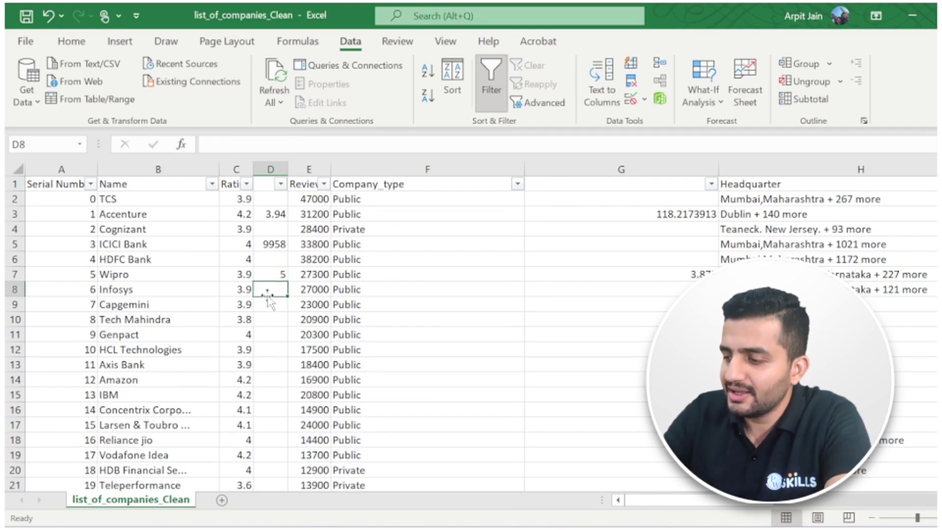
{"action": "type", "text": "=min"}
{"action": "key", "text": "Tab"}
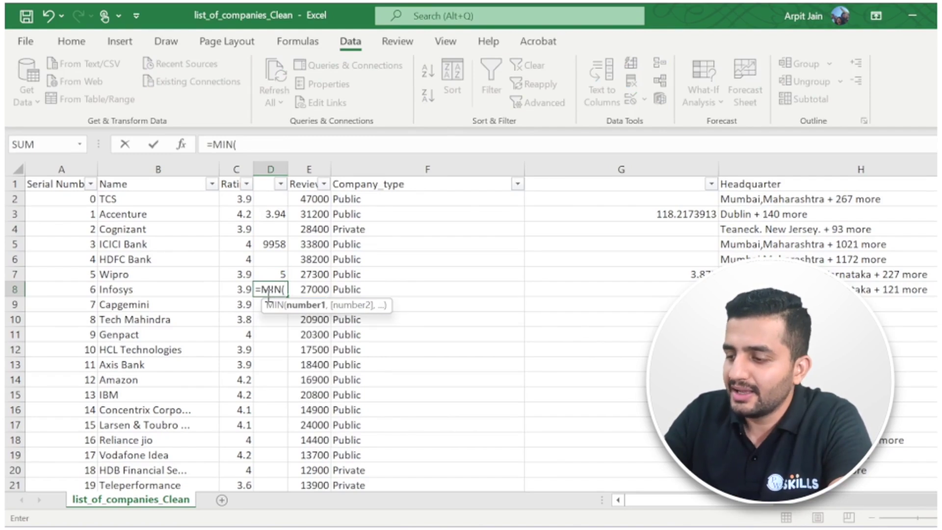
{"action": "type", "text": "C2:C9960)"}
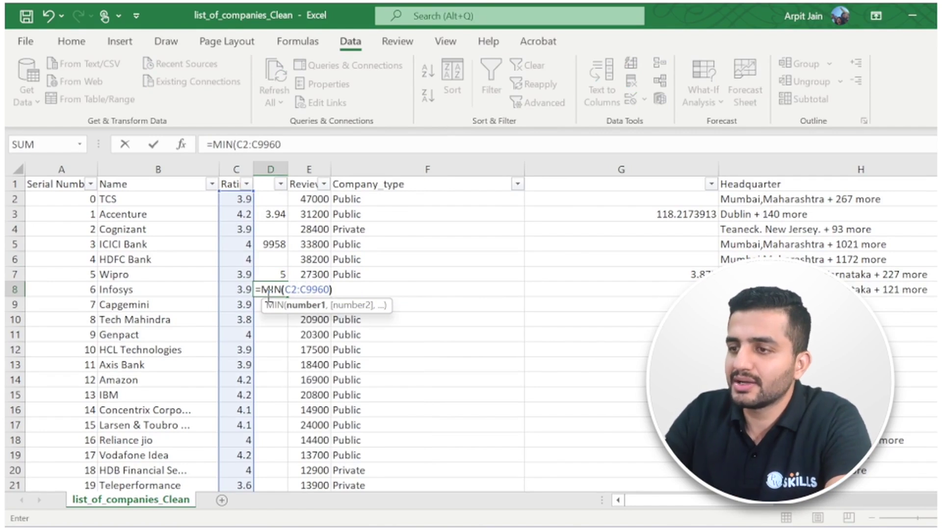
{"action": "key", "text": "Return"}
{"action": "left_click", "coordinate": [276, 289]}
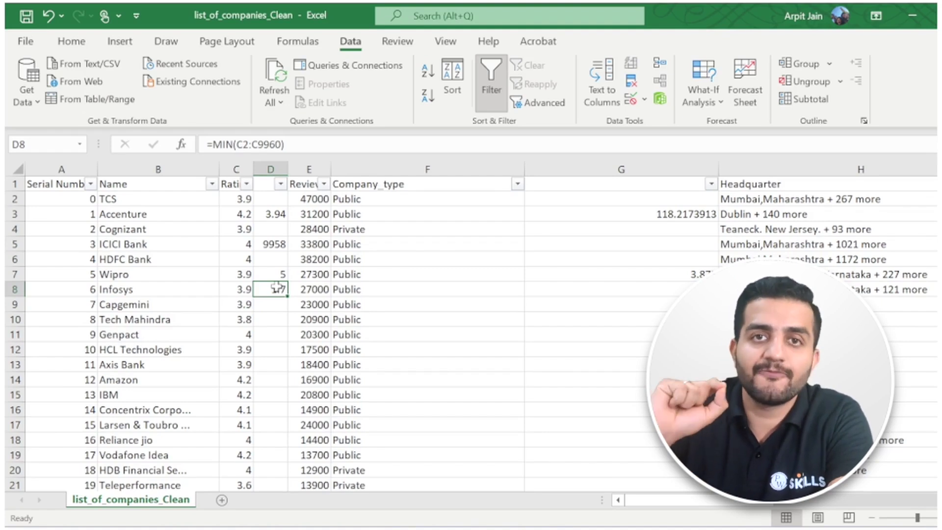
Count the companies holding the highest rating in D10 with the formula =COUNTIF(C2:C9960,MAX(C2:C9960))
{"action": "left_click", "coordinate": [267, 320]}
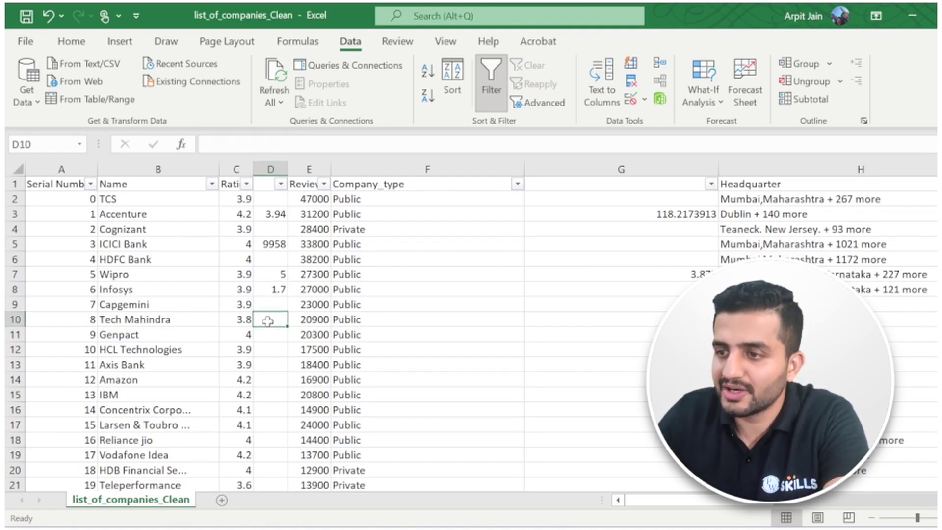
{"action": "type", "text": "="}
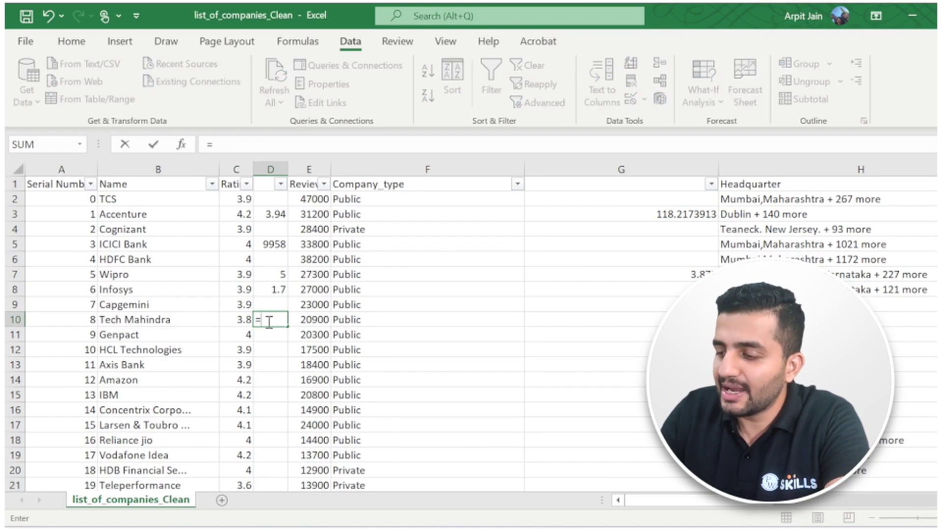
{"action": "type", "text": "counti"}
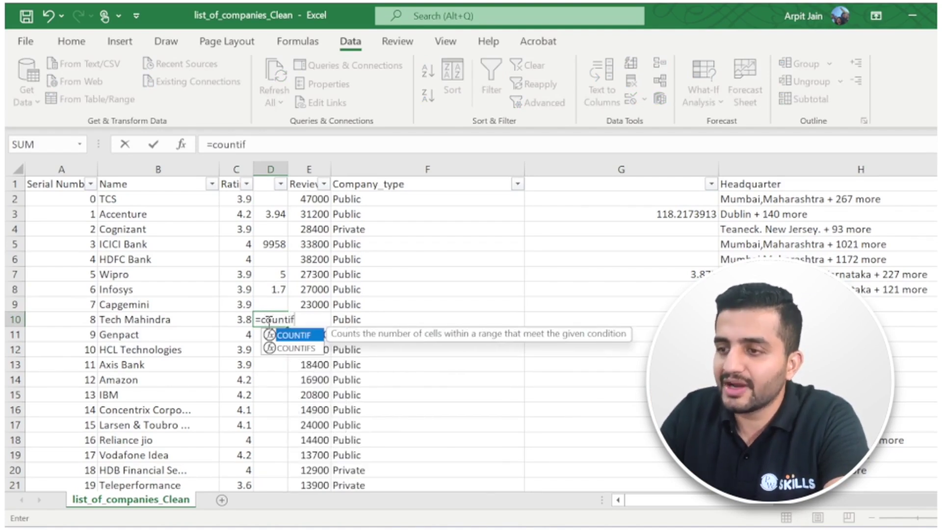
{"action": "type", "text": "f"}
{"action": "key", "text": "Tab"}
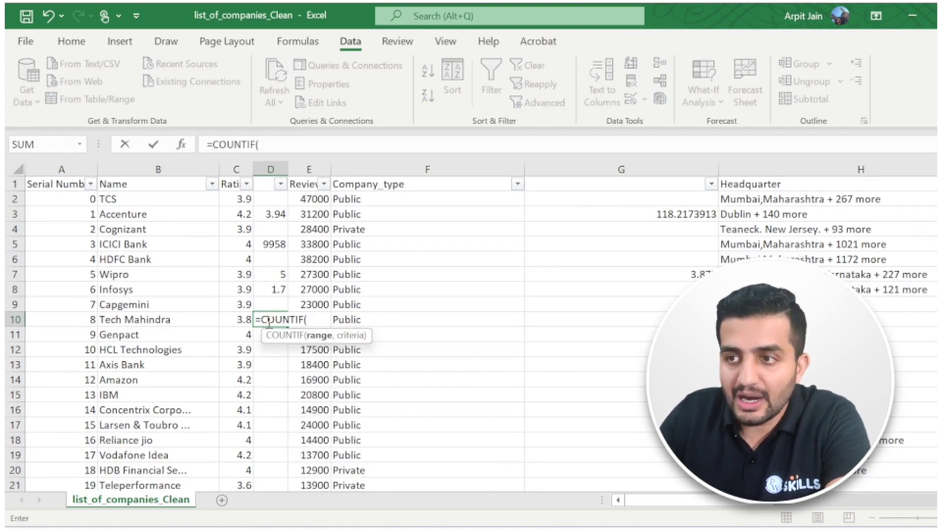
{"action": "left_click", "coordinate": [236, 198]}
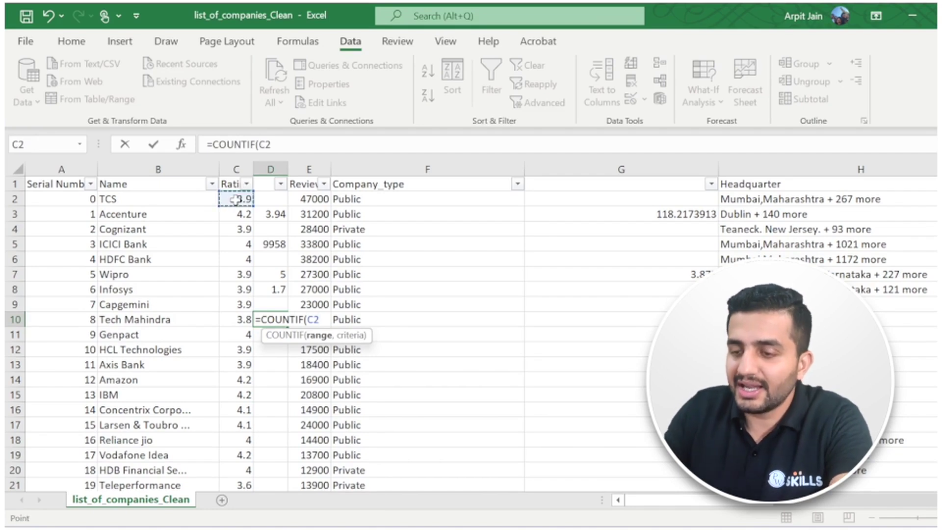
{"action": "key", "text": "F8"}
{"action": "key", "text": "BackSpace"}
{"action": "type", "text": "9960"}
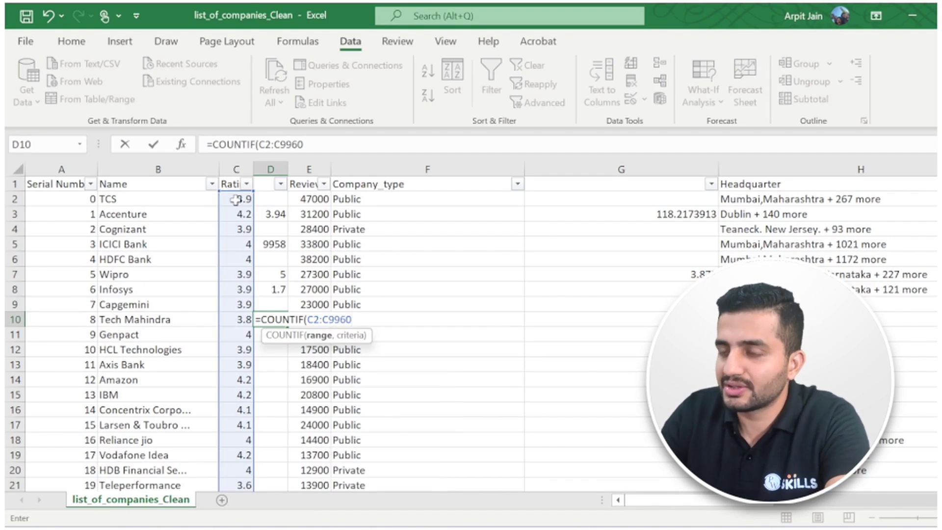
{"action": "type", "text": ","}
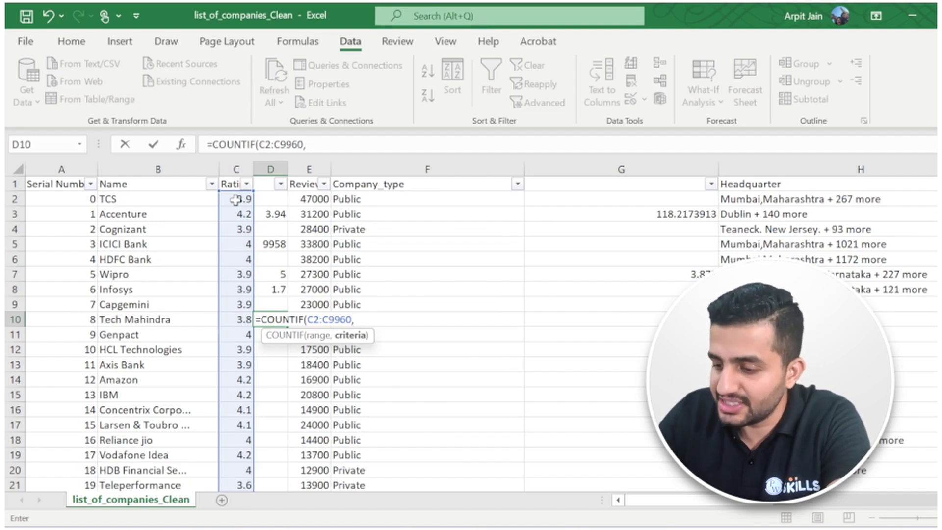
{"action": "type", "text": "ma"}
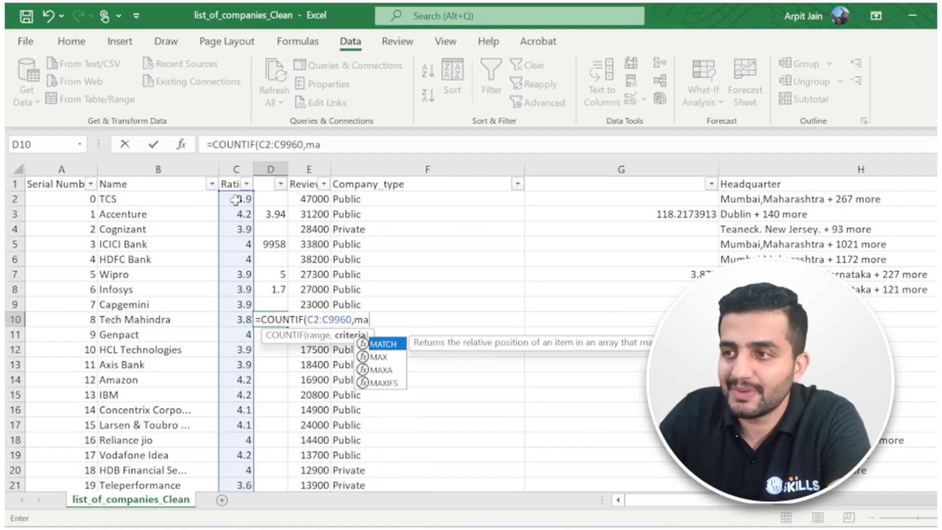
{"action": "type", "text": "x"}
{"action": "key", "text": "Tab"}
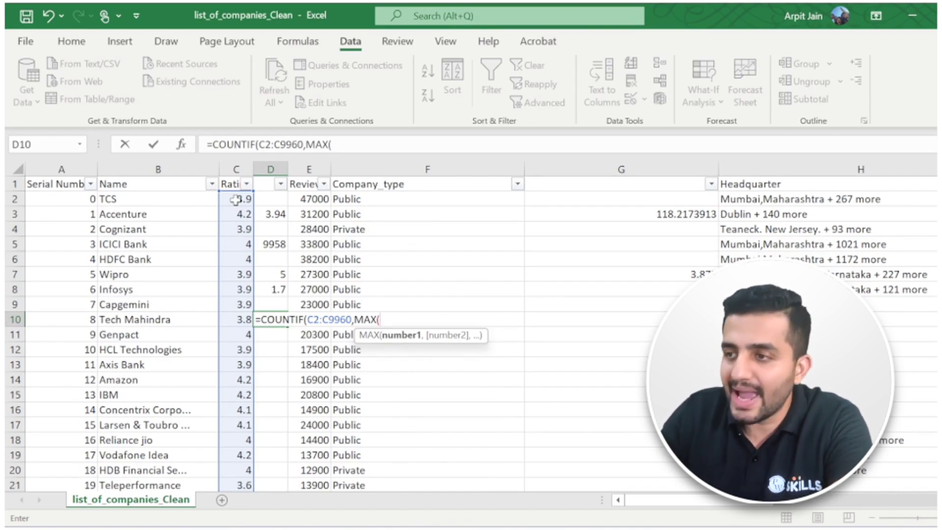
{"action": "type", "text": "C2:C9960"}
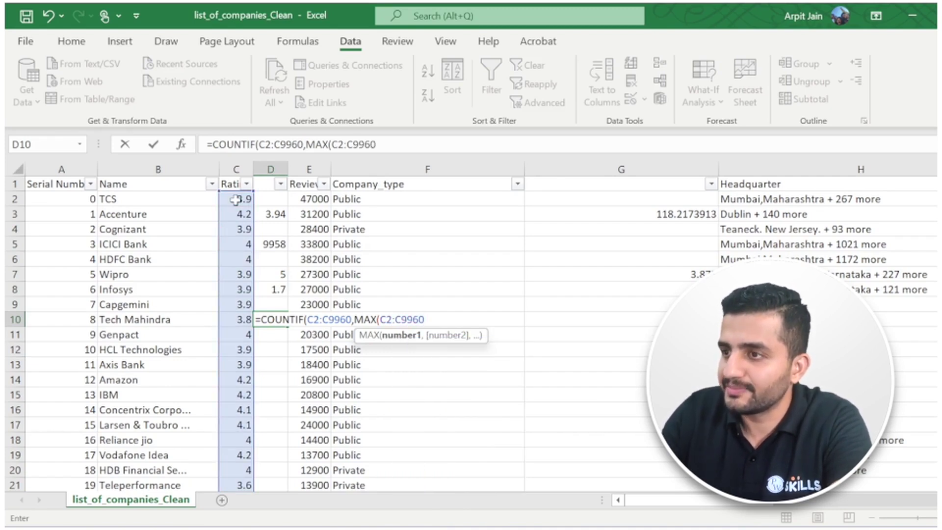
{"action": "type", "text": "))"}
{"action": "key", "text": "Return"}
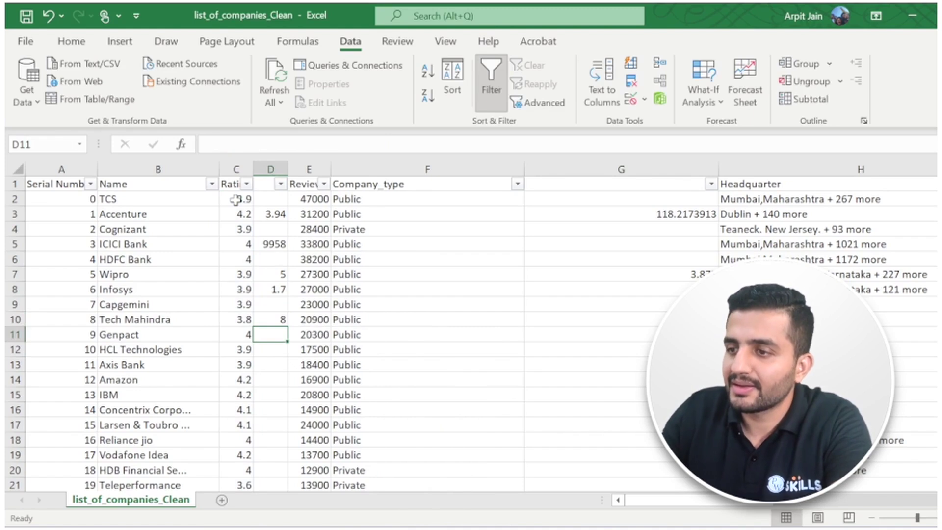
Review the MAX(C2:C9960) criteria inside the COUNTIF formula in D10 without changing it
{"action": "left_click", "coordinate": [274, 319]}
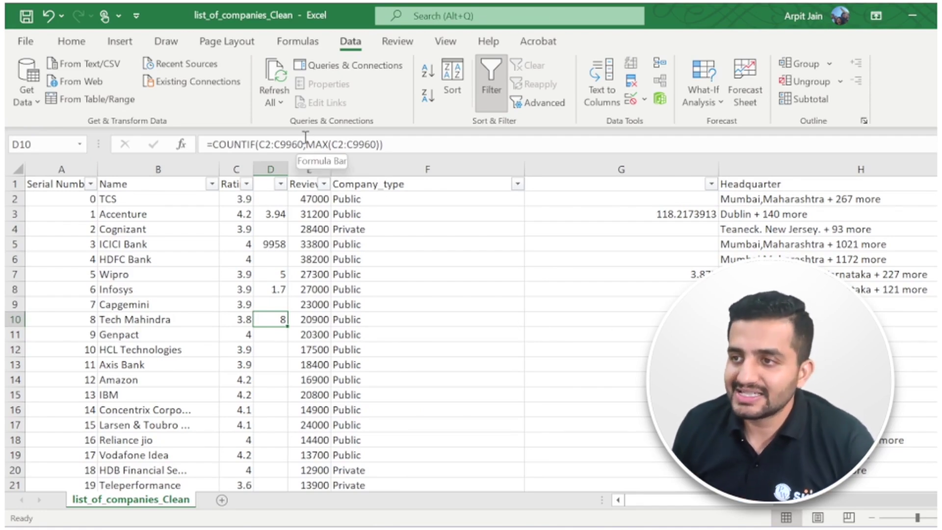
{"action": "left_click_drag", "start_coordinate": [306, 144], "coordinate": [382, 145]}
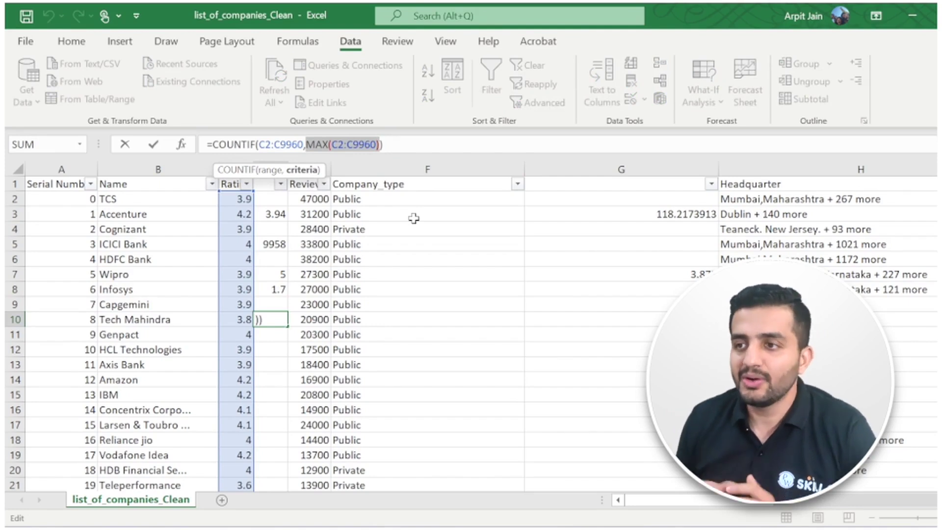
{"action": "key", "text": "ctrl+Return"}
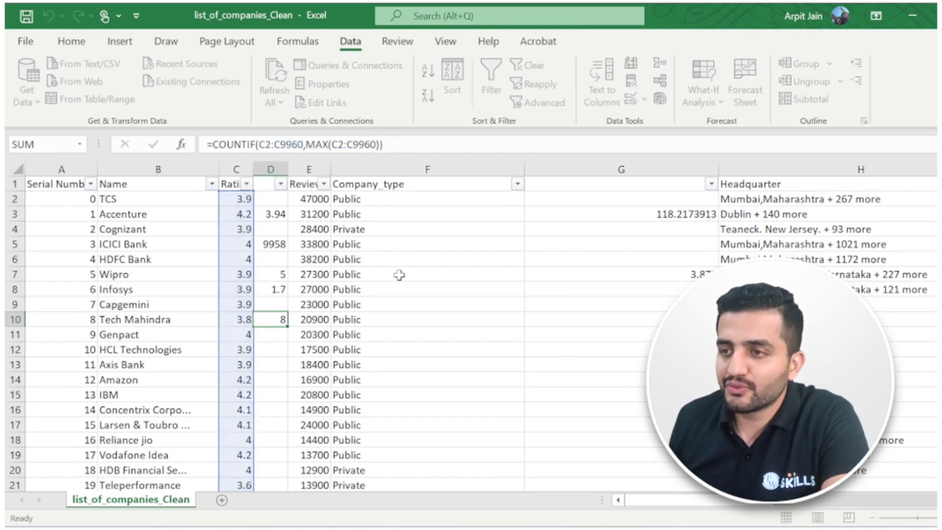
Check the D10 count by temporarily filtering the Rating column to 5 and selecting the listed company names
{"action": "left_click", "coordinate": [245, 185]}
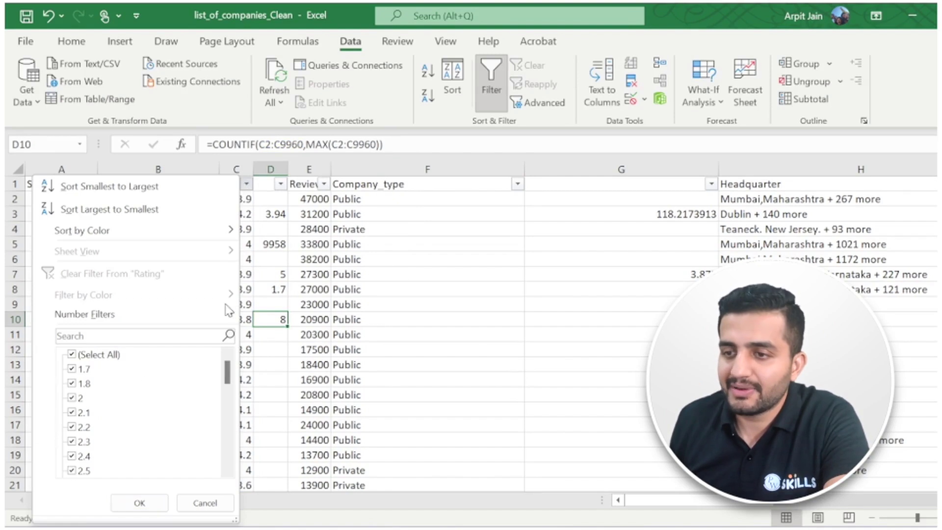
{"action": "left_click", "coordinate": [72, 354]}
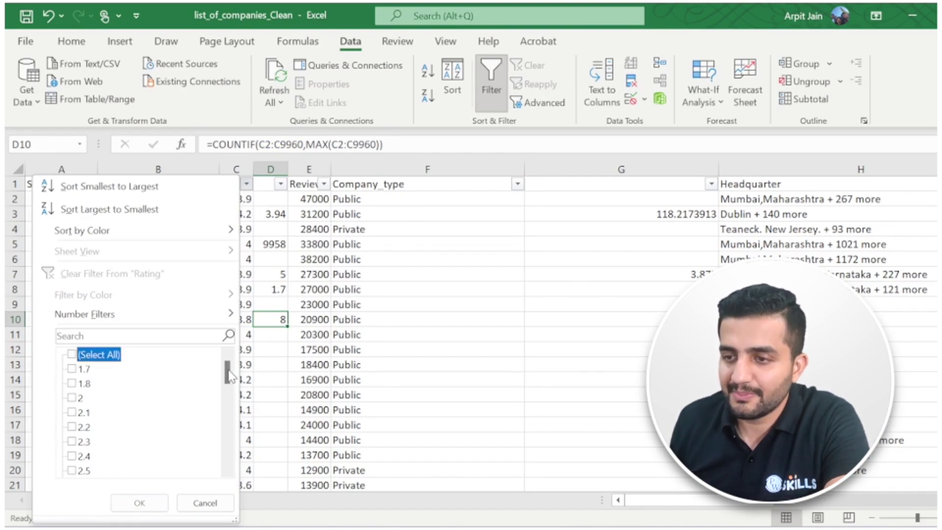
{"action": "left_click_drag", "start_coordinate": [227, 373], "coordinate": [221, 453]}
{"action": "left_click", "coordinate": [75, 441]}
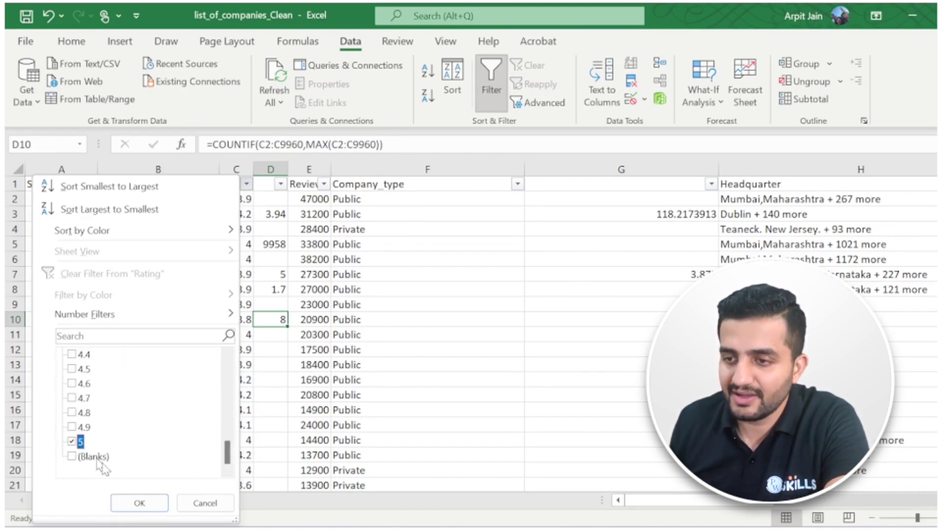
{"action": "left_click", "coordinate": [147, 503]}
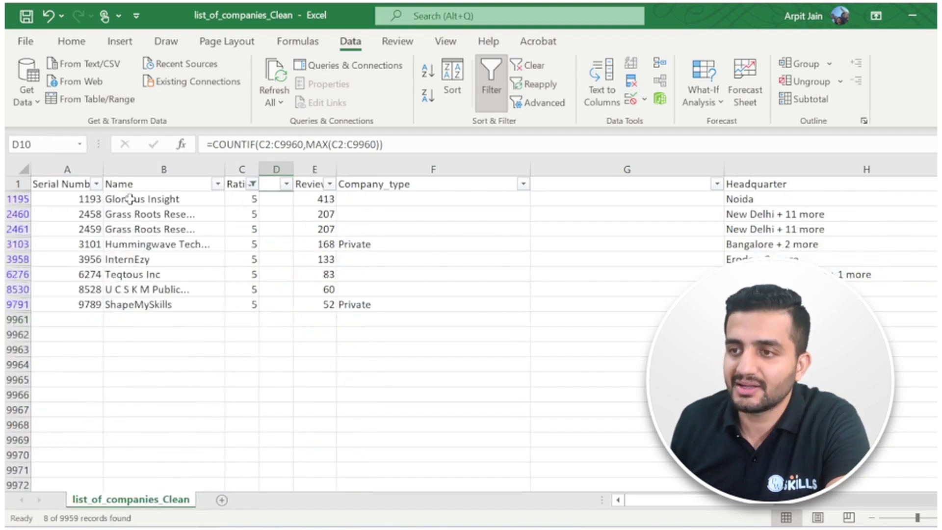
{"action": "left_click_drag", "start_coordinate": [130, 198], "coordinate": [129, 304]}
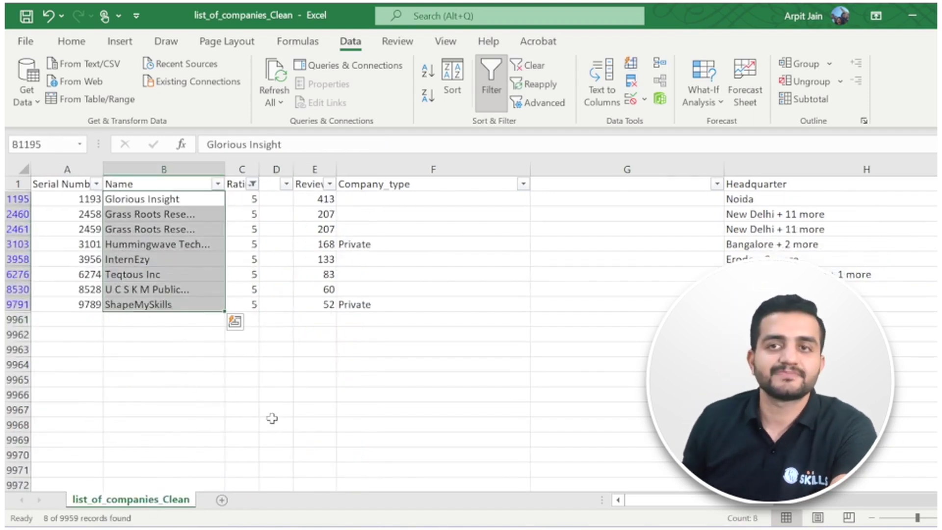
{"action": "left_click", "coordinate": [483, 77]}
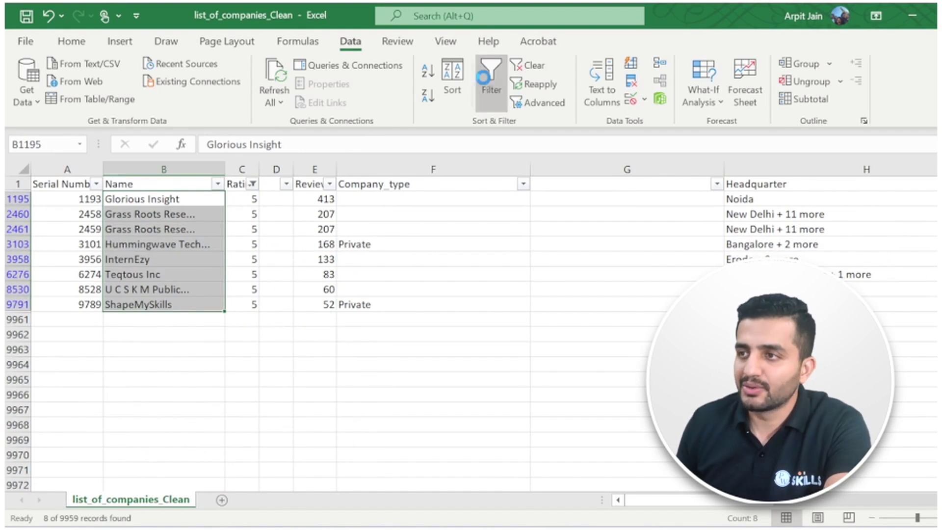
{"action": "left_click", "coordinate": [280, 318]}
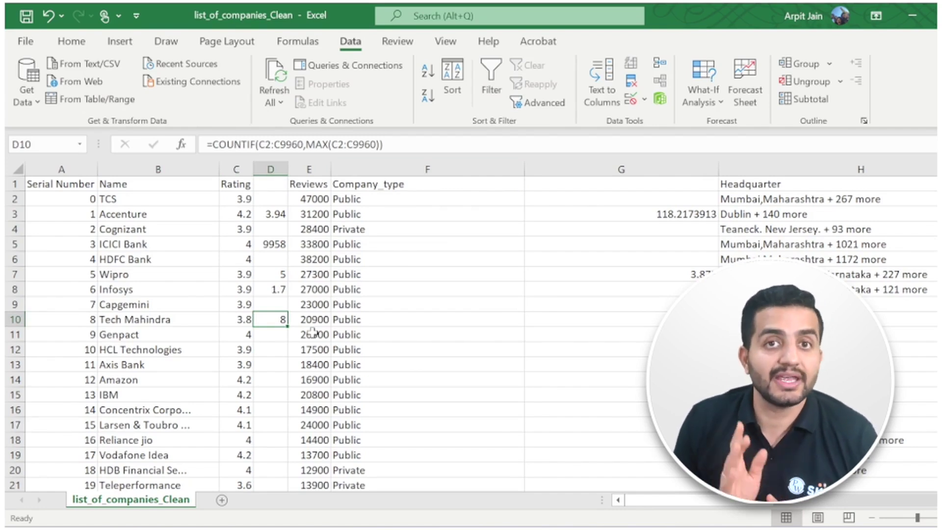
{"action": "key", "text": "alt+Tab"}
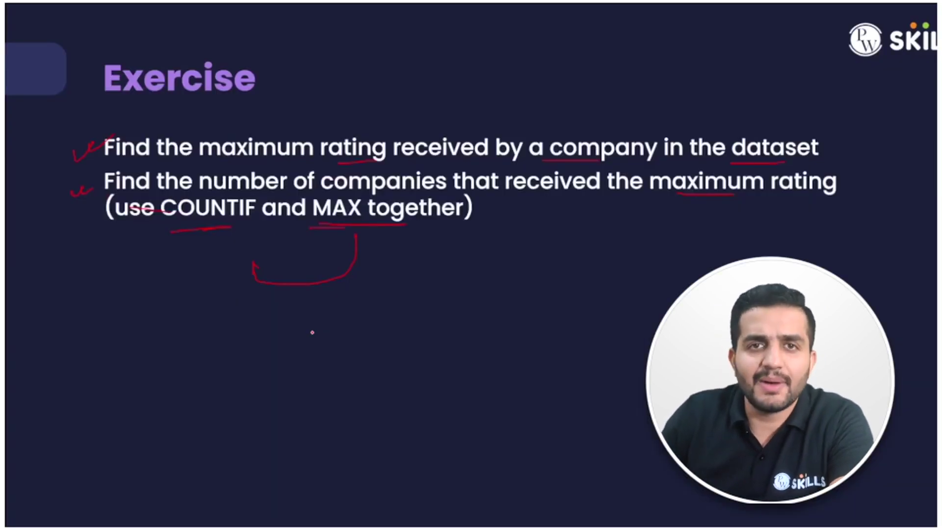
{"action": "key", "text": "Right"}
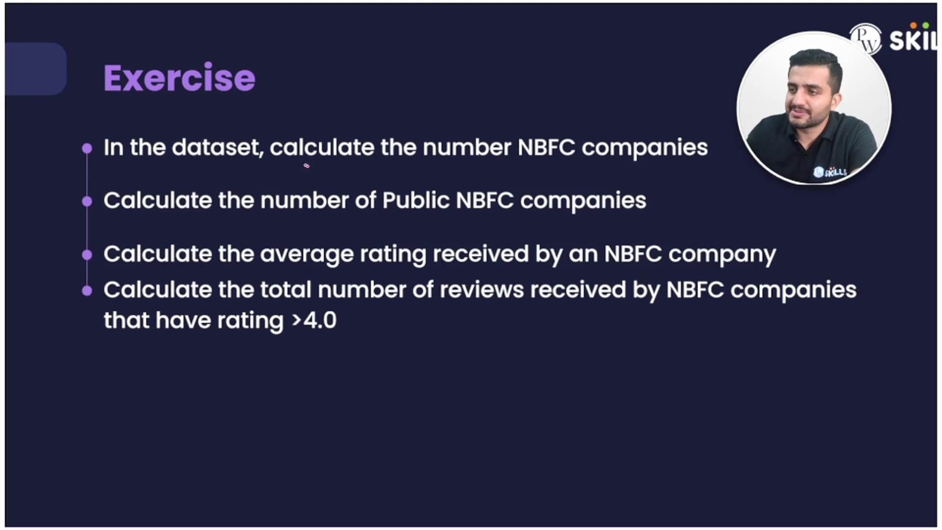
{"action": "left_click_drag", "start_coordinate": [521, 165], "coordinate": [619, 171]}
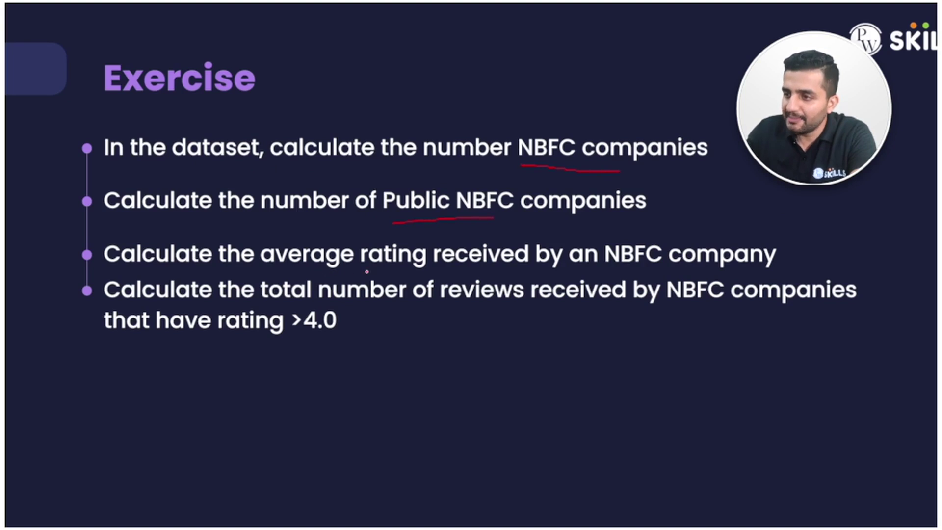
{"action": "left_click_drag", "start_coordinate": [617, 268], "coordinate": [683, 268]}
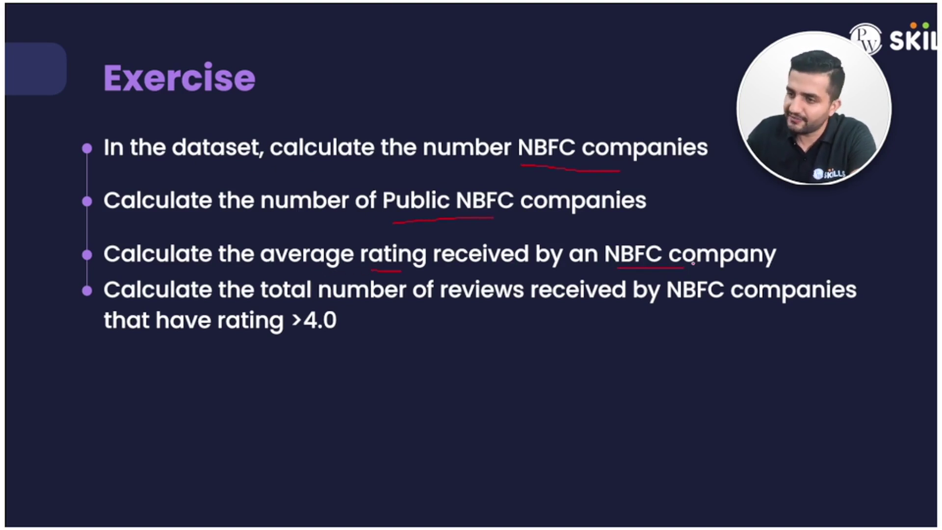
{"action": "left_click_drag", "start_coordinate": [342, 305], "coordinate": [406, 312]}
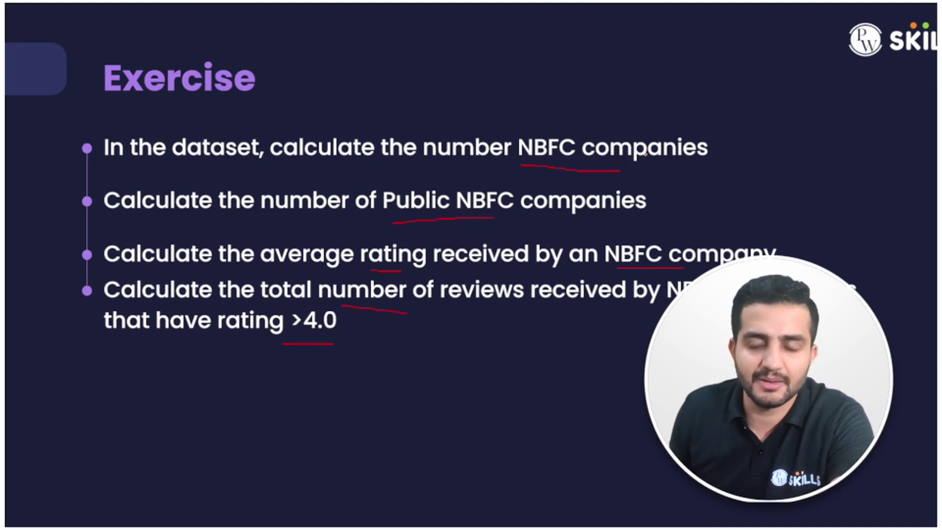
Return to the company list in Excel and turn on its column filters to check the Company_type values
{"action": "key", "text": "alt+Tab"}
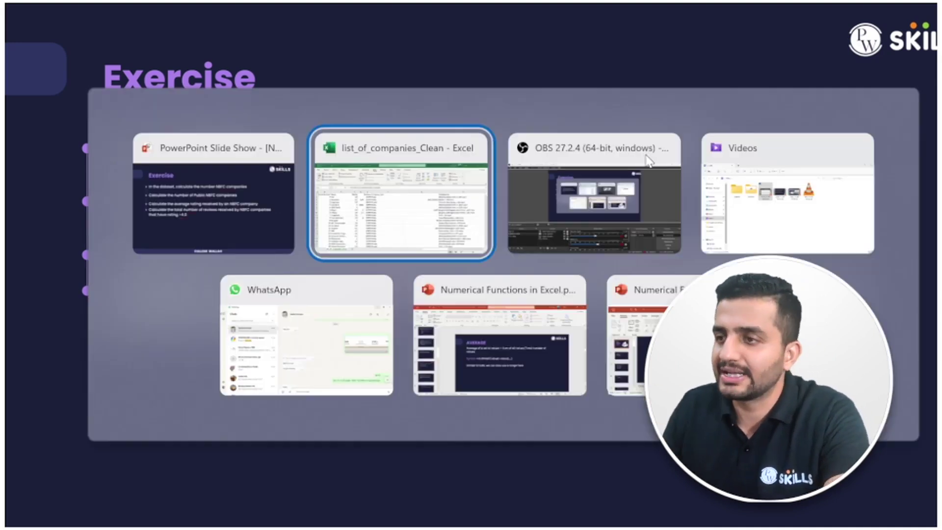
{"action": "left_click", "coordinate": [491, 81]}
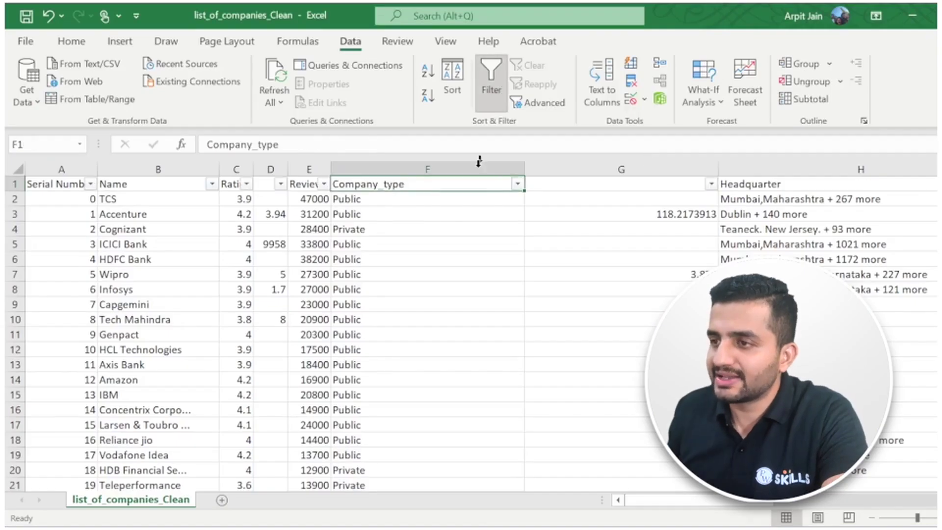
{"action": "left_click", "coordinate": [518, 184]}
{"action": "left_click_drag", "start_coordinate": [498, 385], "coordinate": [499, 434]}
{"action": "left_click", "coordinate": [477, 499]}
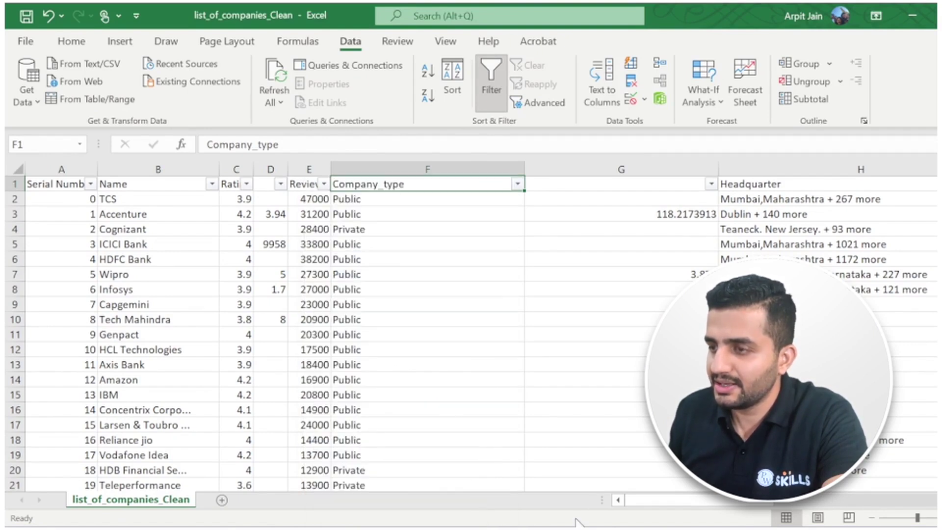
Look through the values offered by the Tags column's filter without applying any
{"action": "left_click_drag", "start_coordinate": [694, 500], "coordinate": [878, 500]}
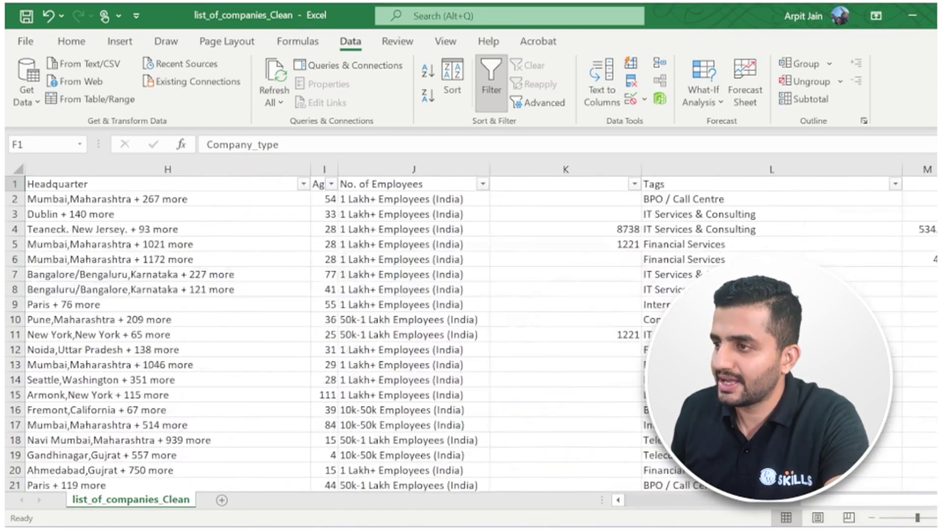
{"action": "left_click", "coordinate": [895, 184]}
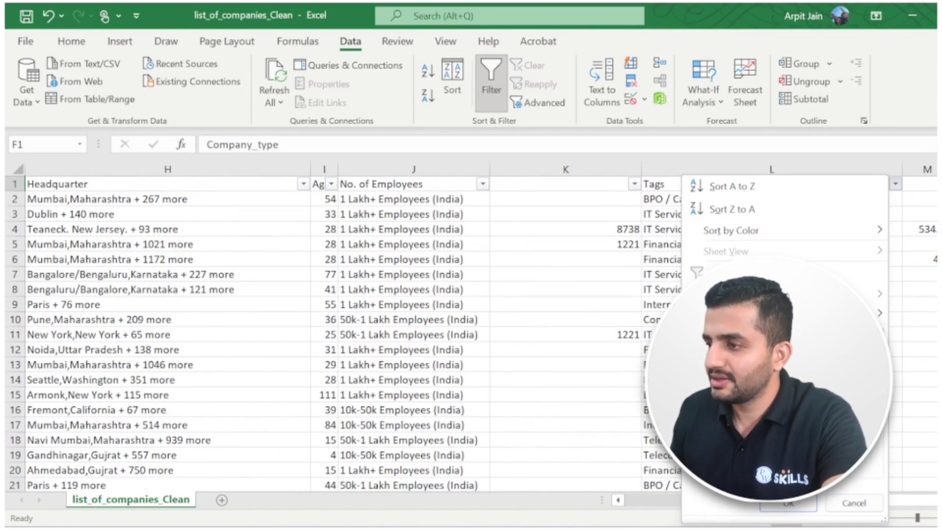
{"action": "left_click", "coordinate": [843, 504]}
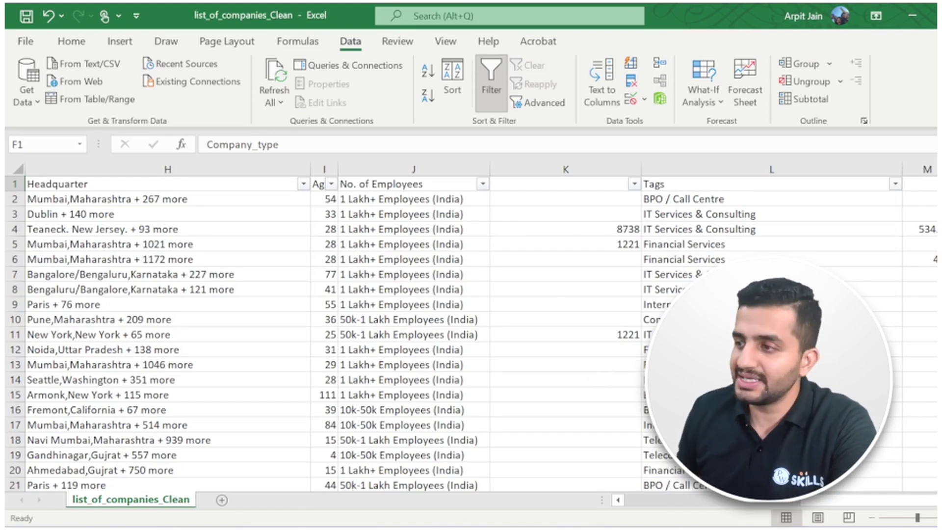
Start a COUNTIF formula in cell M10, beside the Tags column
{"action": "scroll", "coordinate": [591, 378], "scroll_direction": "right", "scroll_amount": 2}
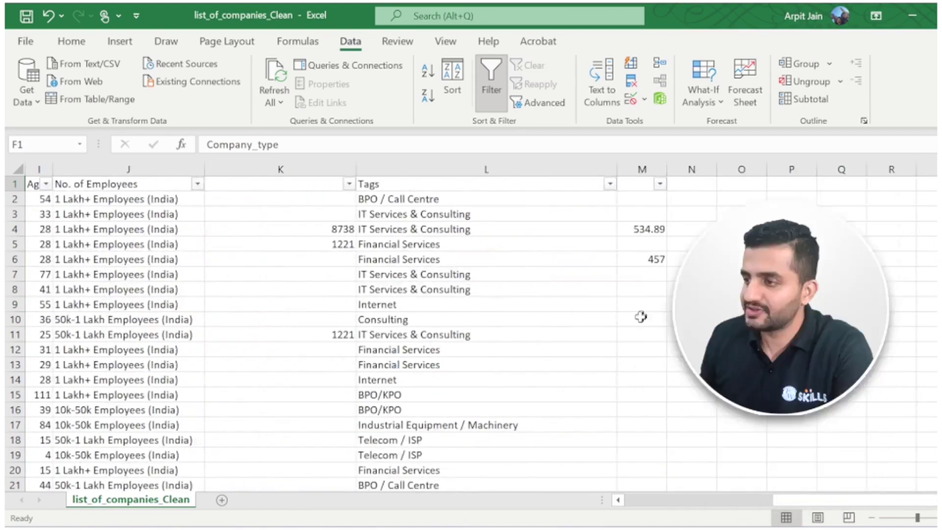
{"action": "left_click", "coordinate": [636, 317]}
{"action": "type", "text": "="}
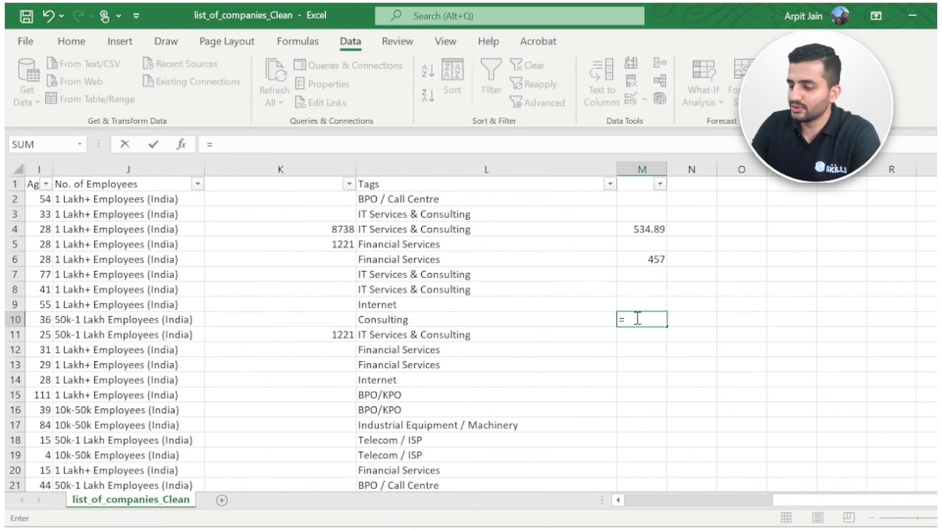
{"action": "type", "text": "count"}
{"action": "key", "text": "Tab"}
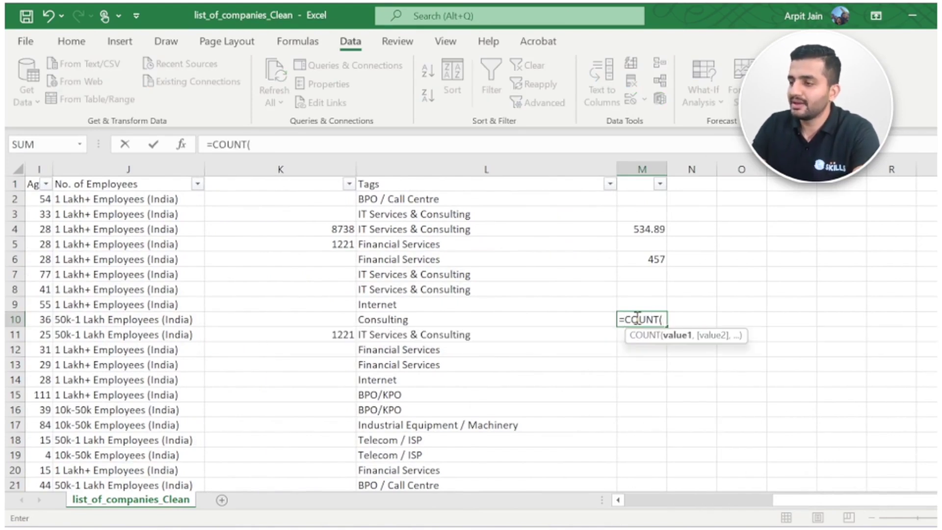
{"action": "key", "text": "BackSpace"}
{"action": "key", "text": "BackSpace"}
{"action": "type", "text": "tif"}
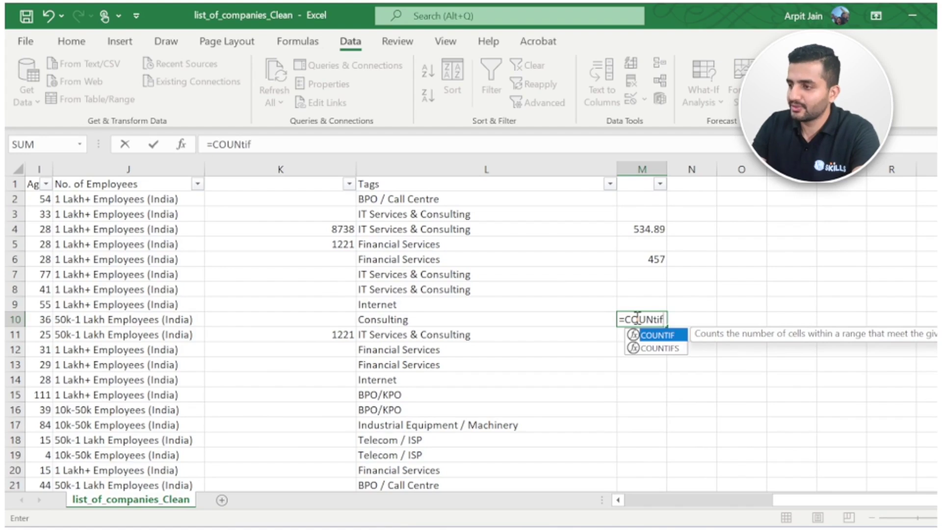
{"action": "key", "text": "Tab"}
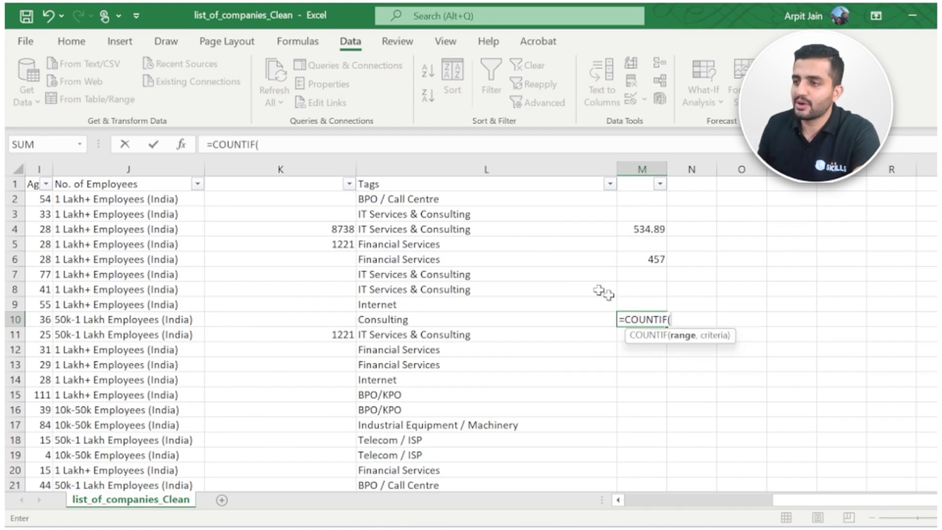
Complete the M10 COUNTIF with the range L2:L9960 and the criteria "NBFC" to count the NBFC companies
{"action": "left_click", "coordinate": [428, 199]}
{"action": "type", "text": ":L"}
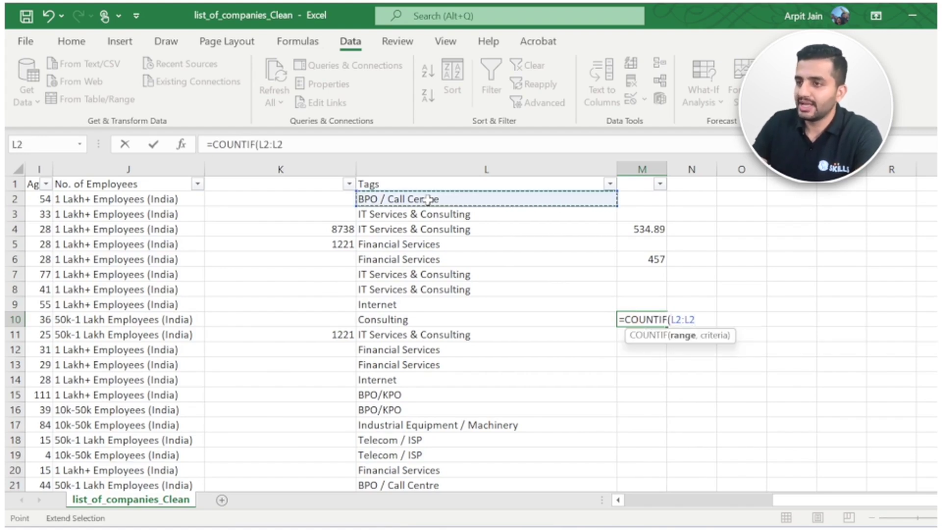
{"action": "type", "text": "96"}
{"action": "key", "text": "BackSpace"}
{"action": "type", "text": "960,\""}
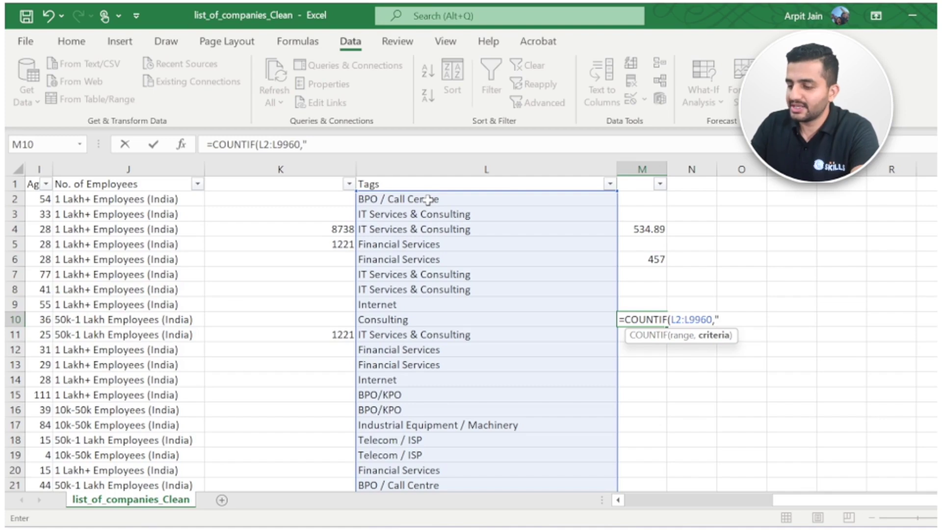
{"action": "type", "text": "NBFC\""}
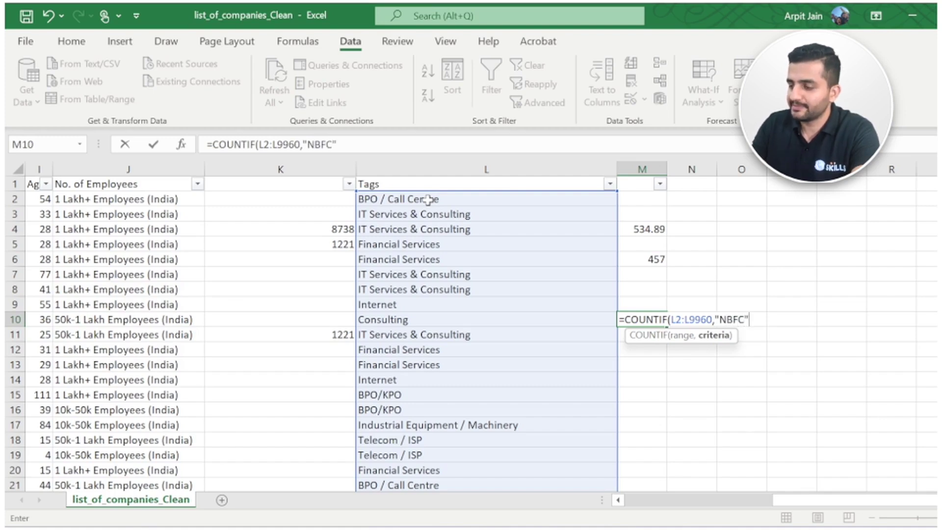
{"action": "key", "text": "Return"}
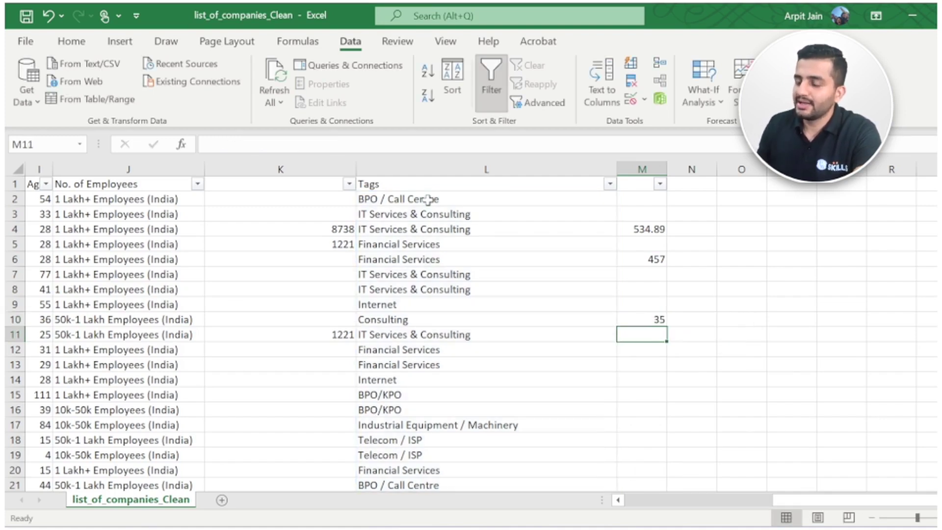
{"action": "left_click", "coordinate": [655, 320]}
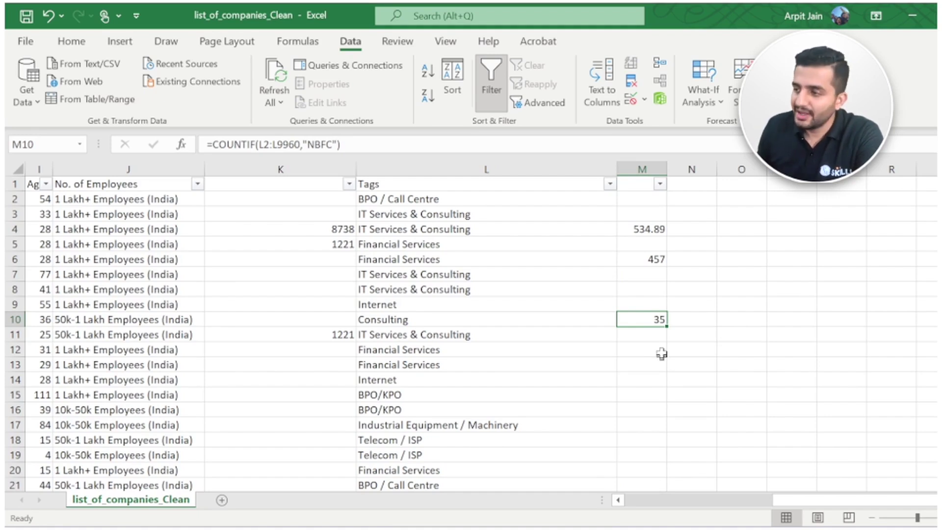
Begin a COUNTIFS formula in M11 with L2:L9960 as the first criteria range and "NBFC" as its criteria
{"action": "left_click", "coordinate": [655, 334]}
{"action": "type", "text": "="}
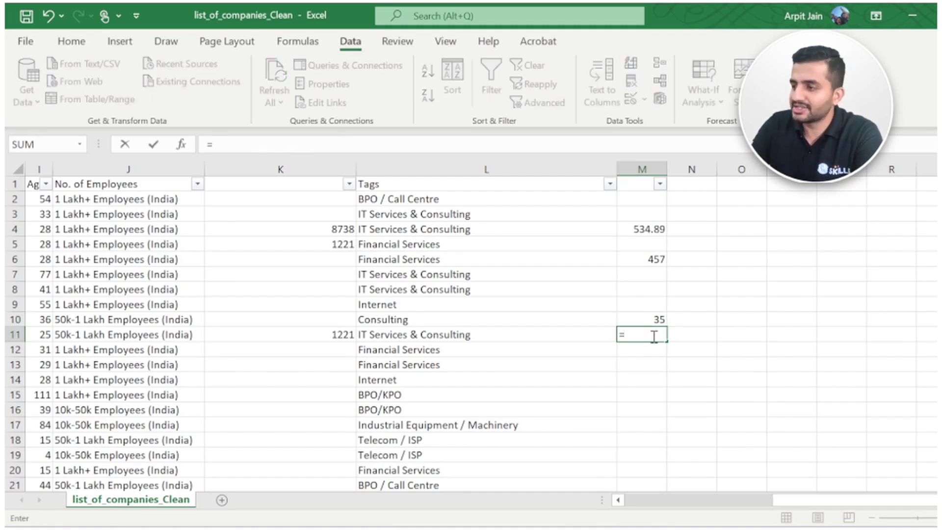
{"action": "type", "text": "coun"}
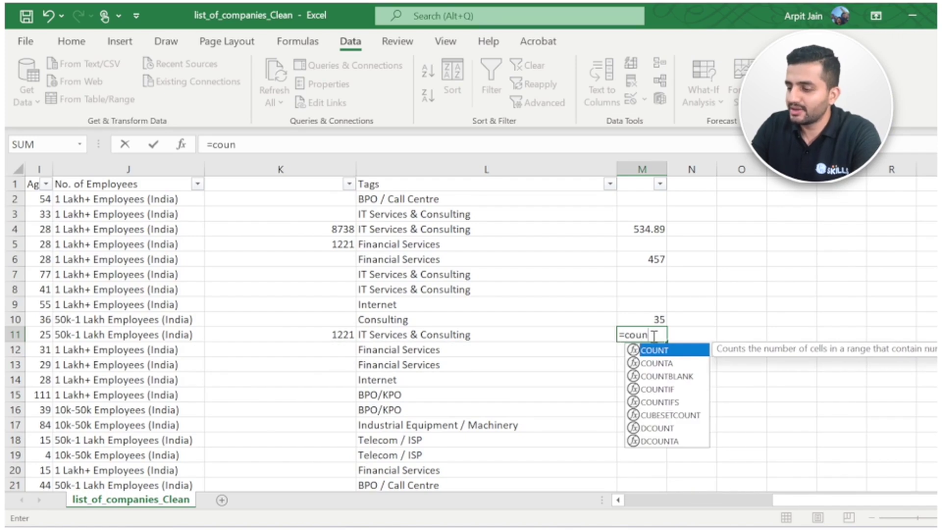
{"action": "type", "text": "if"}
{"action": "key", "text": "Down"}
{"action": "key", "text": "Tab"}
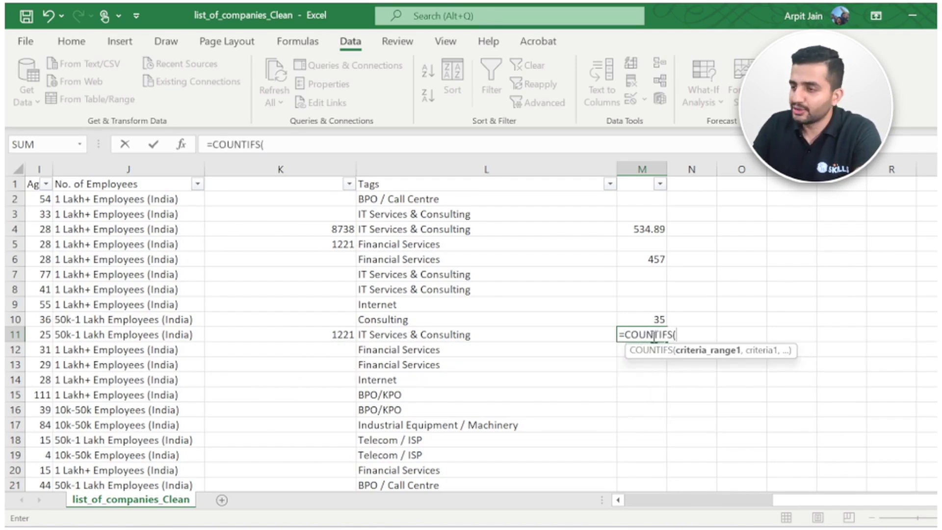
{"action": "type", "text": "L2:"}
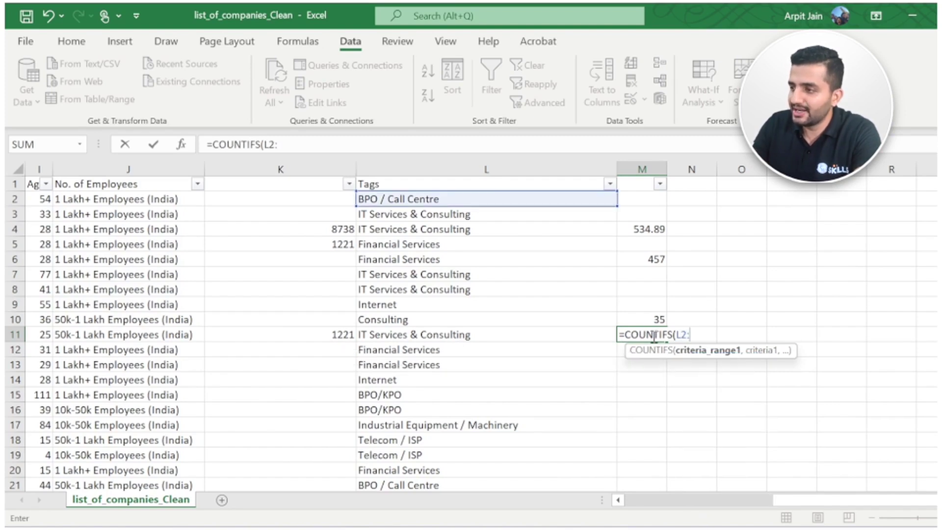
{"action": "type", "text": "L9960,"}
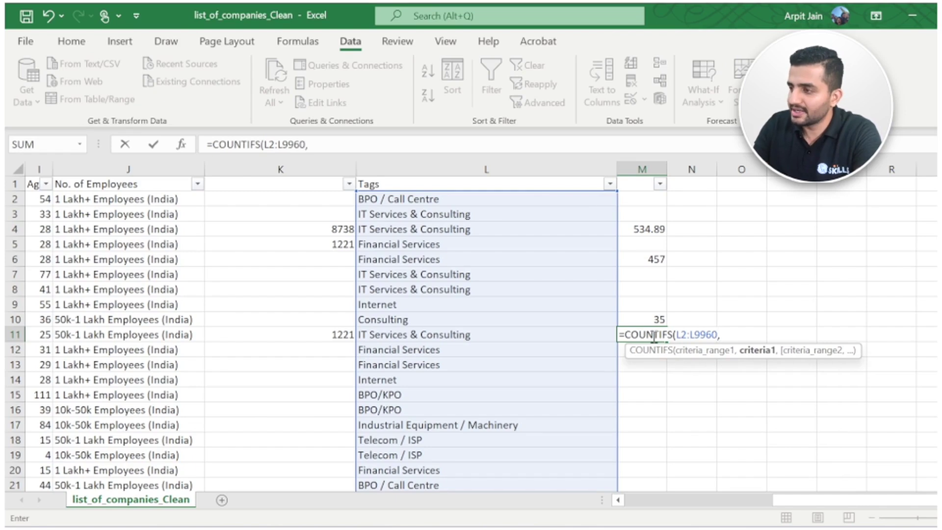
{"action": "type", "text": "\"NB"}
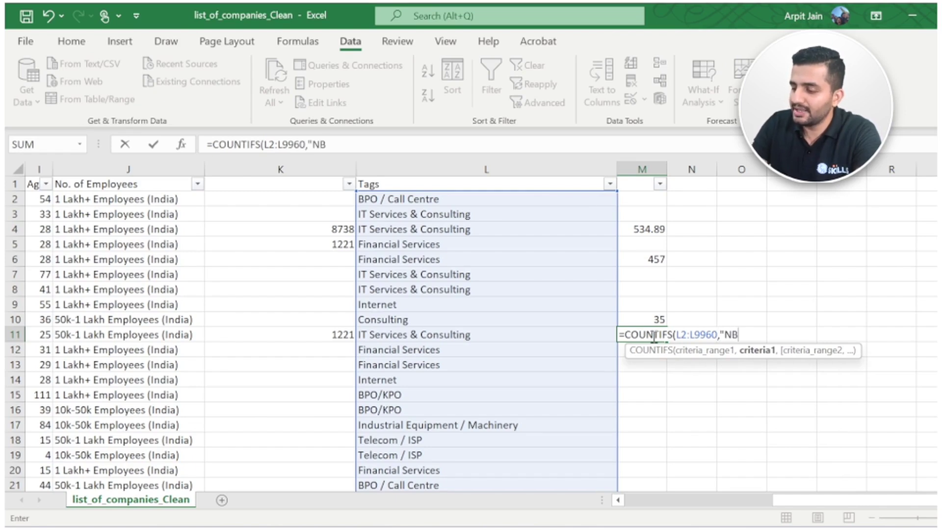
{"action": "type", "text": "FC\""}
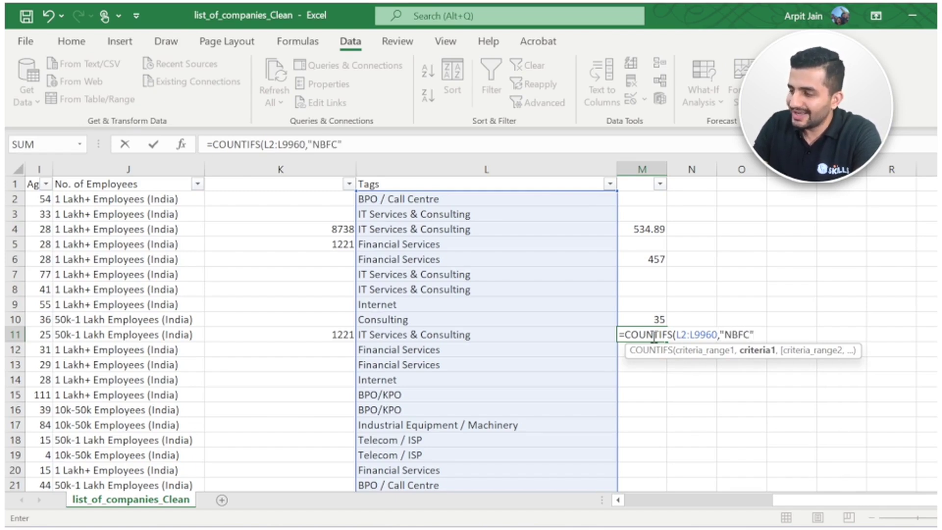
Add the Company_type range F2:F9960 with the criteria "Private " to the M11 COUNTIFS formula and enter it
{"action": "type", "text": ","}
{"action": "left_click_drag", "start_coordinate": [809, 506], "coordinate": [655, 509]}
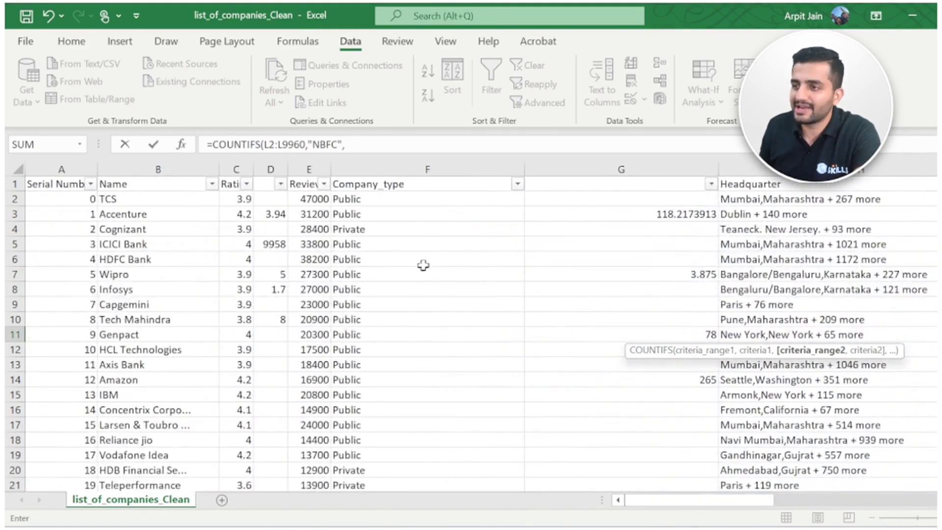
{"action": "left_click", "coordinate": [384, 142]}
{"action": "type", "text": "F2:F9960"}
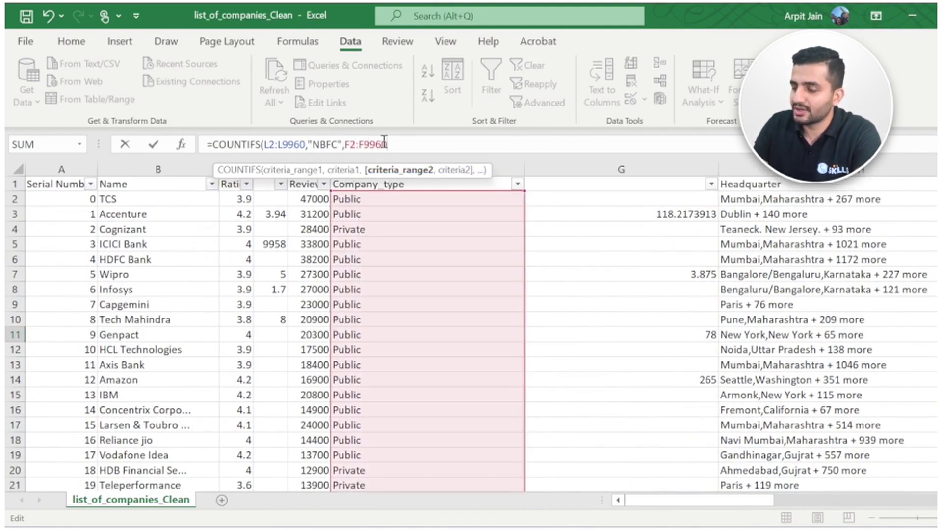
{"action": "type", "text": ",\"Private "}
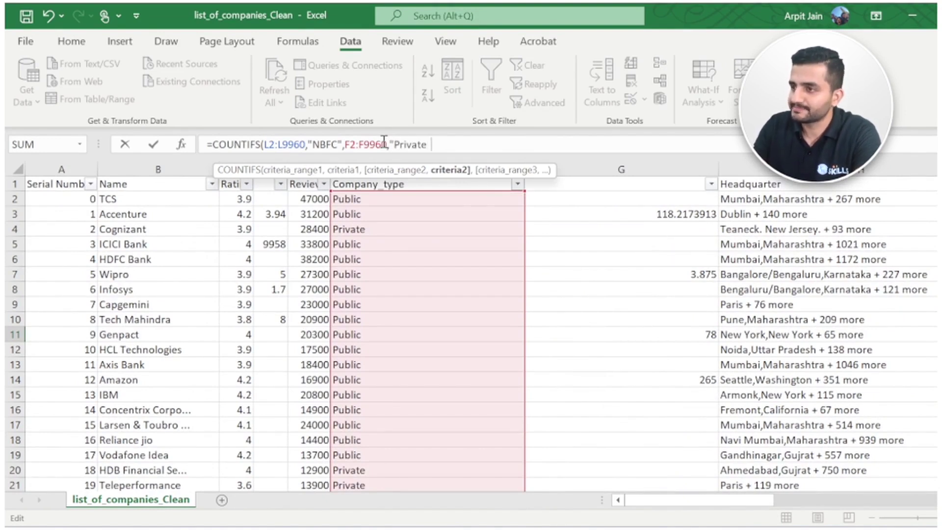
{"action": "type", "text": ")"}
{"action": "key", "text": "Return"}
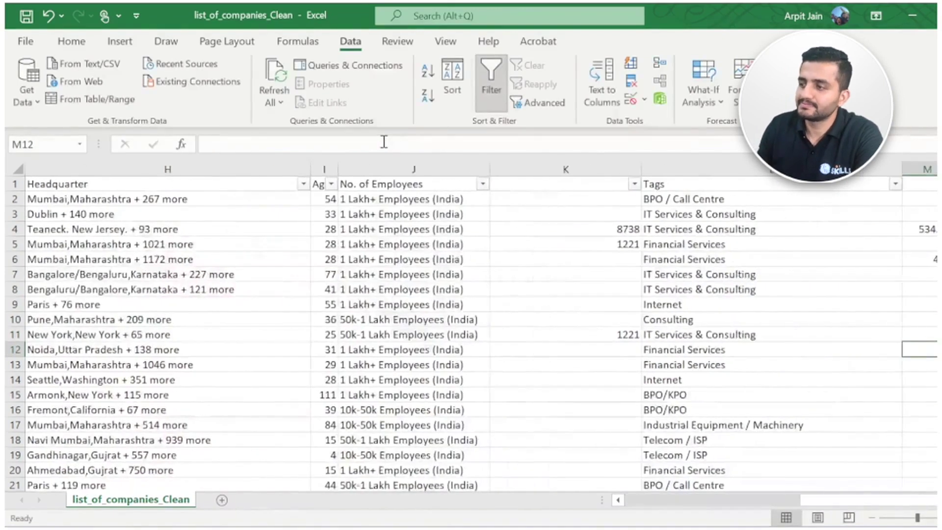
{"action": "key", "text": "Up"}
{"action": "key", "text": "Up"}
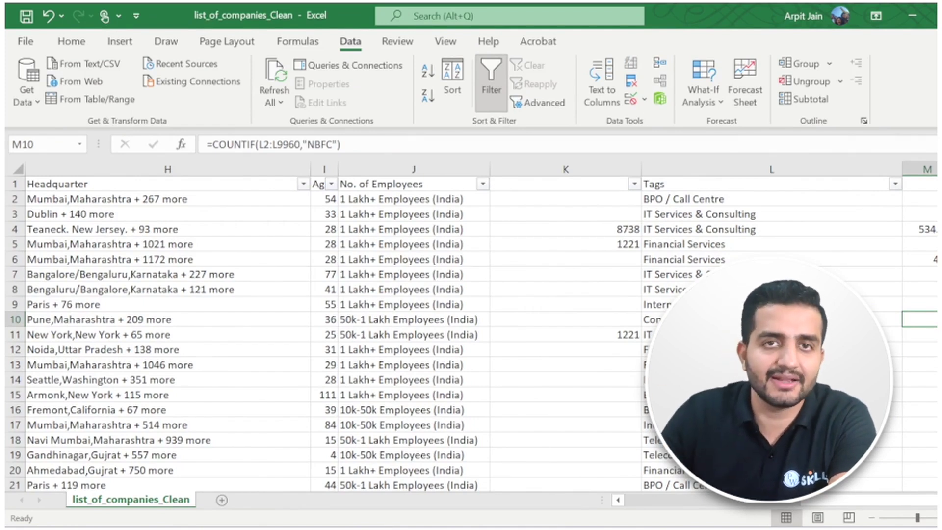
Switch to the Exercise slide, underline average rating, NBFC, reviews and >4.0 in the last two tasks, and return to the company list in Excel
{"action": "key", "text": "alt+Tab"}
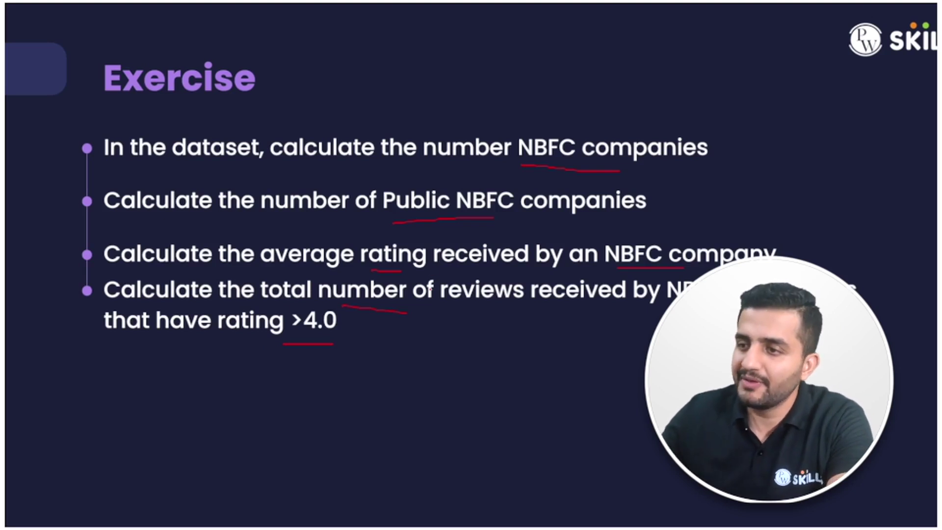
{"action": "left_click_drag", "start_coordinate": [293, 270], "coordinate": [343, 266]}
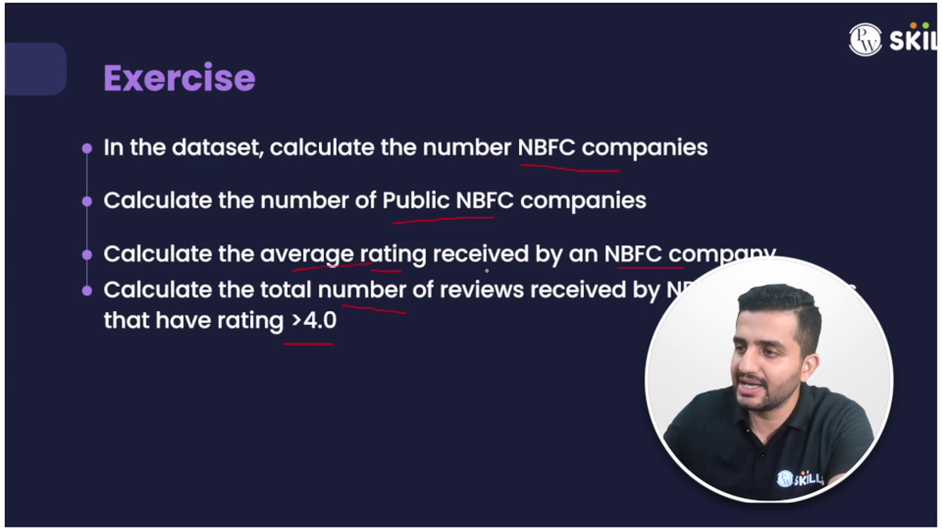
{"action": "left_click_drag", "start_coordinate": [621, 270], "coordinate": [641, 269]}
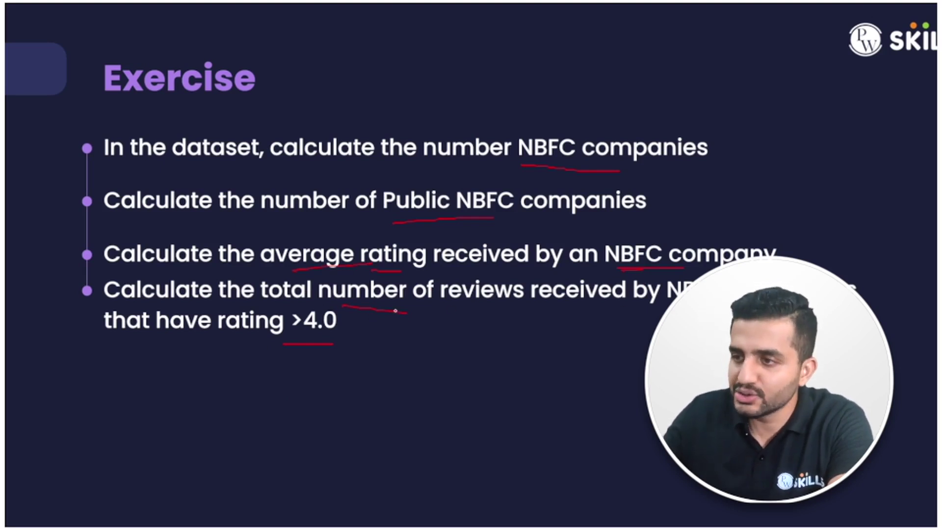
{"action": "left_click_drag", "start_coordinate": [445, 303], "coordinate": [462, 303]}
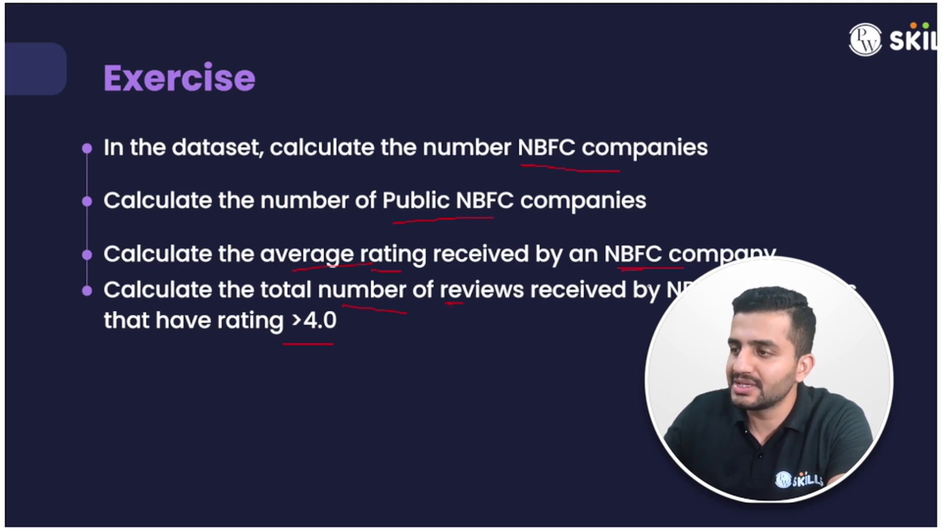
{"action": "left_click_drag", "start_coordinate": [293, 345], "coordinate": [329, 342]}
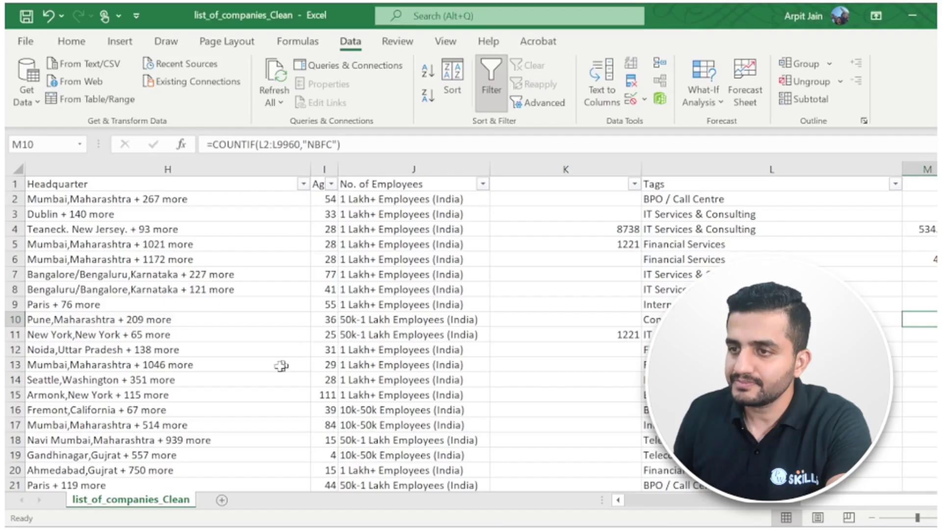
{"action": "left_click_drag", "start_coordinate": [815, 500], "coordinate": [623, 499]}
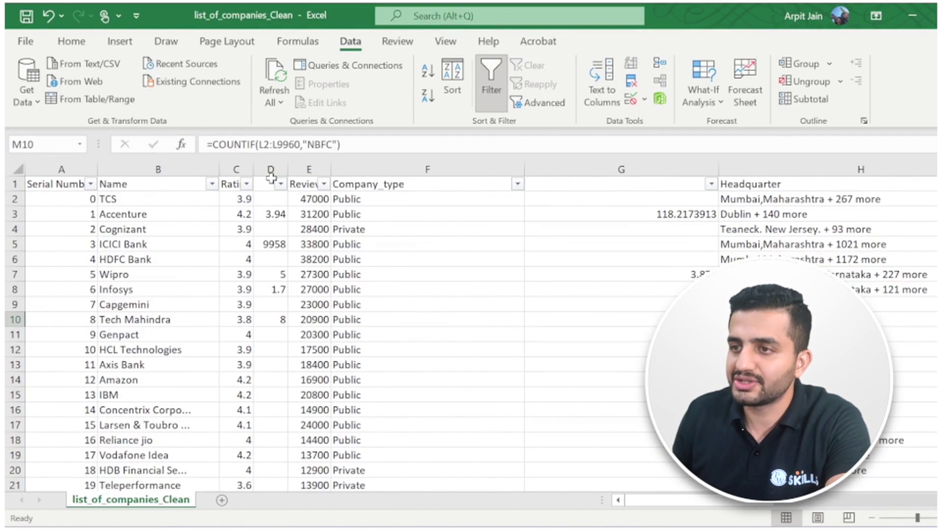
{"action": "right_click", "coordinate": [271, 169]}
{"action": "left_click", "coordinate": [313, 300]}
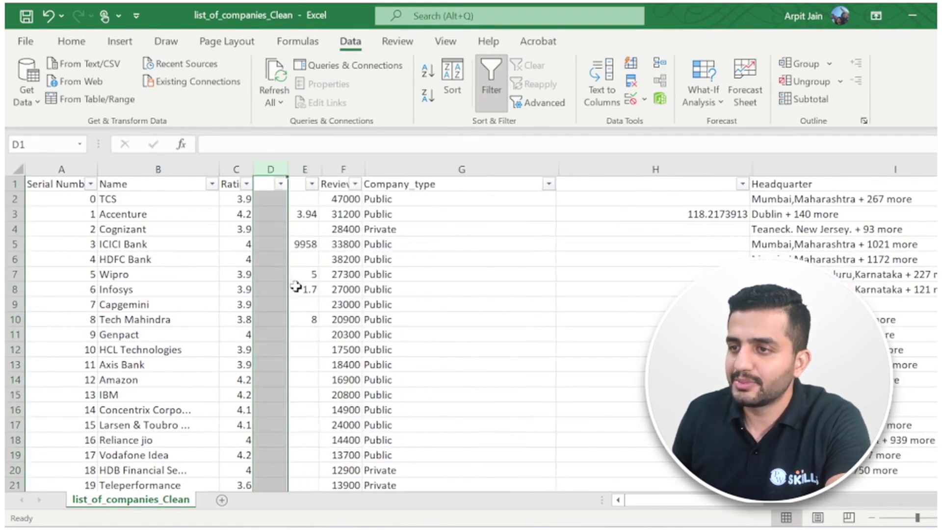
{"action": "right_click", "coordinate": [271, 171]}
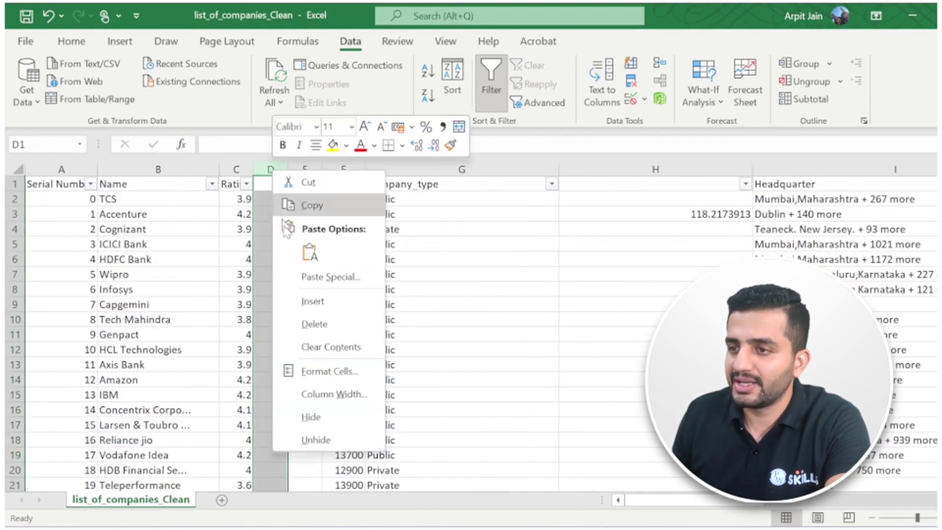
{"action": "left_click", "coordinate": [314, 323]}
Start an AVERAGEIF formula in cell D12, beside the Rating column
{"action": "left_click", "coordinate": [267, 353]}
{"action": "type", "text": "=aver"}
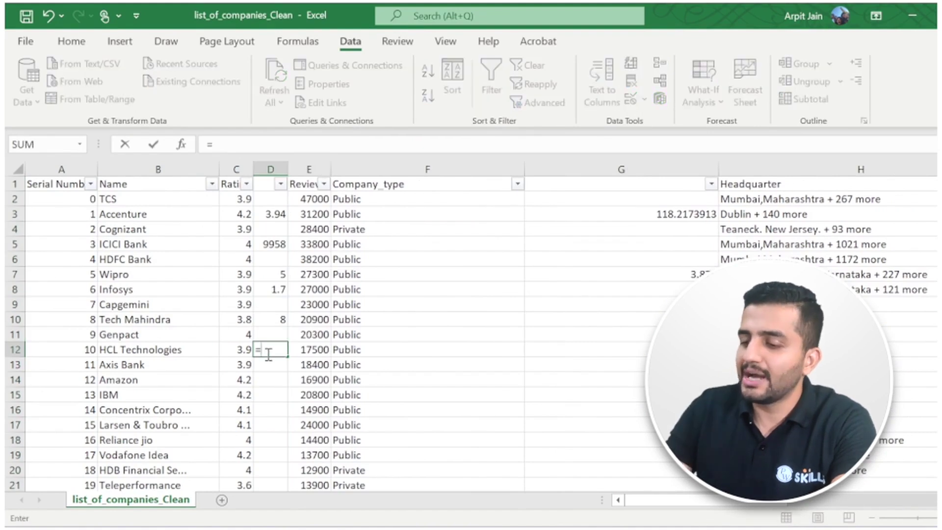
{"action": "key", "text": "Down"}
{"action": "key", "text": "Down"}
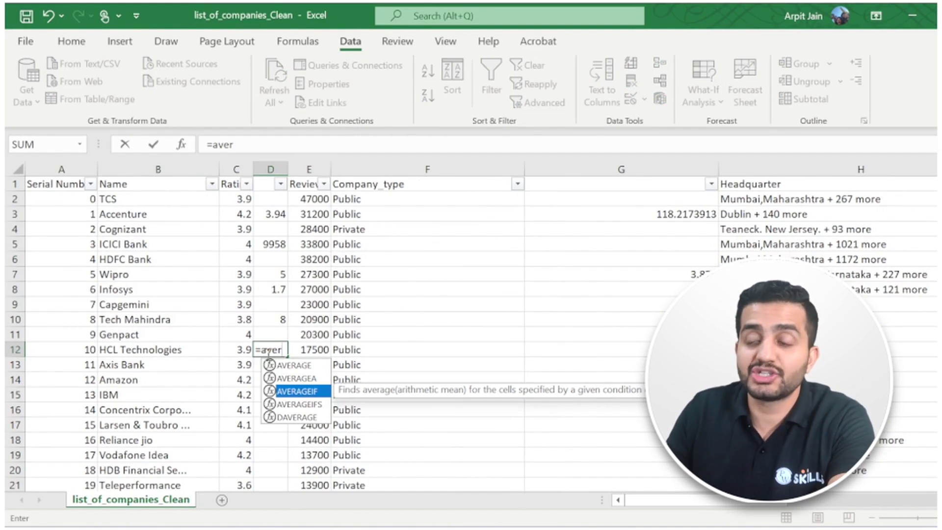
{"action": "key", "text": "Tab"}
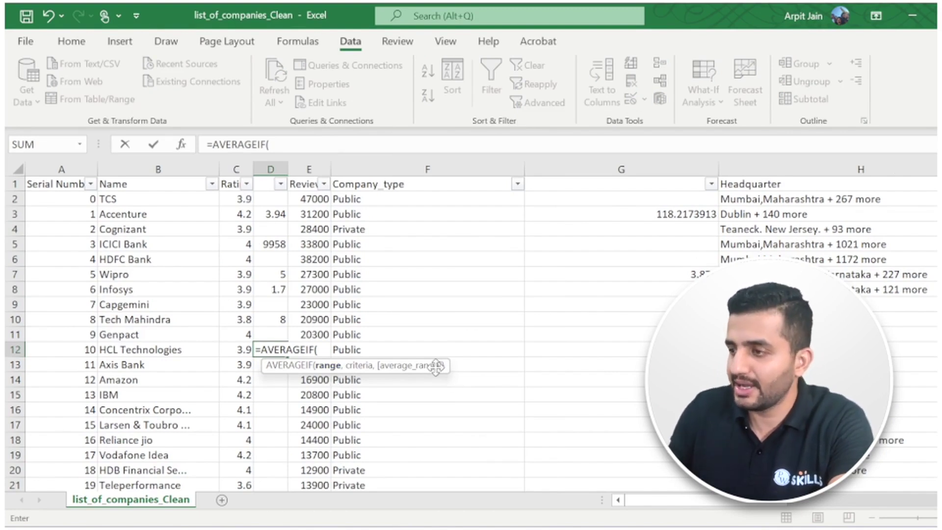
Give the AVERAGEIF formula in D12 the range L2:L9960 and the criteria "NBFC"
{"action": "left_click_drag", "start_coordinate": [740, 499], "coordinate": [638, 483]}
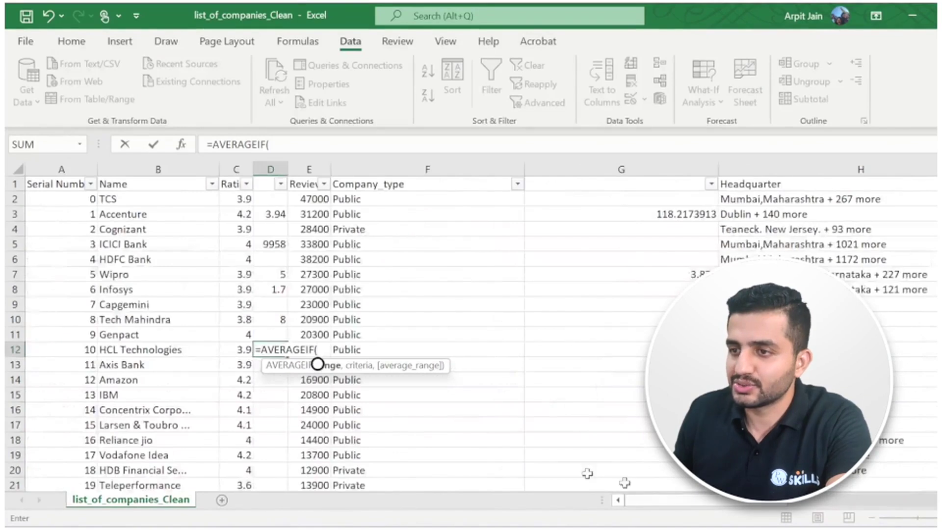
{"action": "left_click", "coordinate": [278, 146]}
{"action": "type", "text": "L2:"}
{"action": "type", "text": "L9960"}
{"action": "type", "text": ",\"N"}
{"action": "type", "text": "BG"}
{"action": "key", "text": "BackSpace"}
{"action": "type", "text": "FC\","}
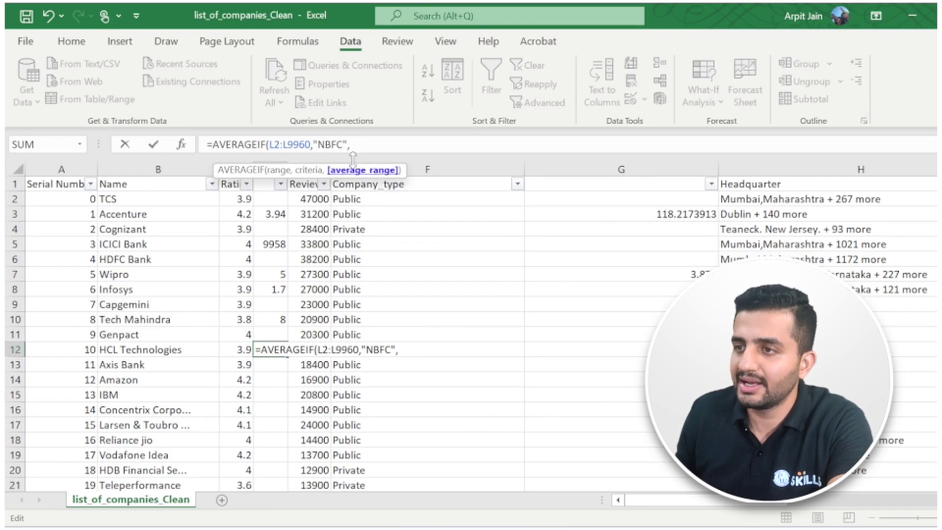
Add the Rating range C2:C9960 as the average range of the D12 AVERAGEIF formula and enter it
{"action": "type", "text": "C"}
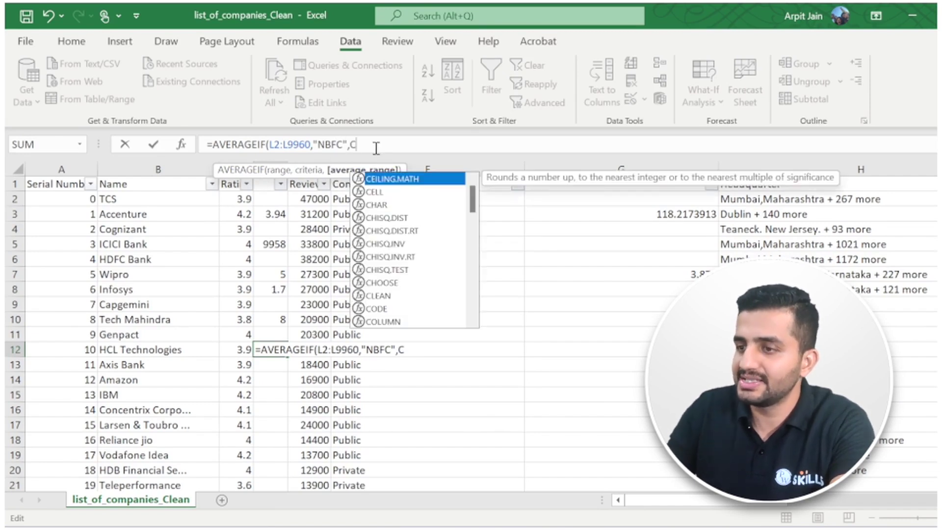
{"action": "type", "text": "2:C99"}
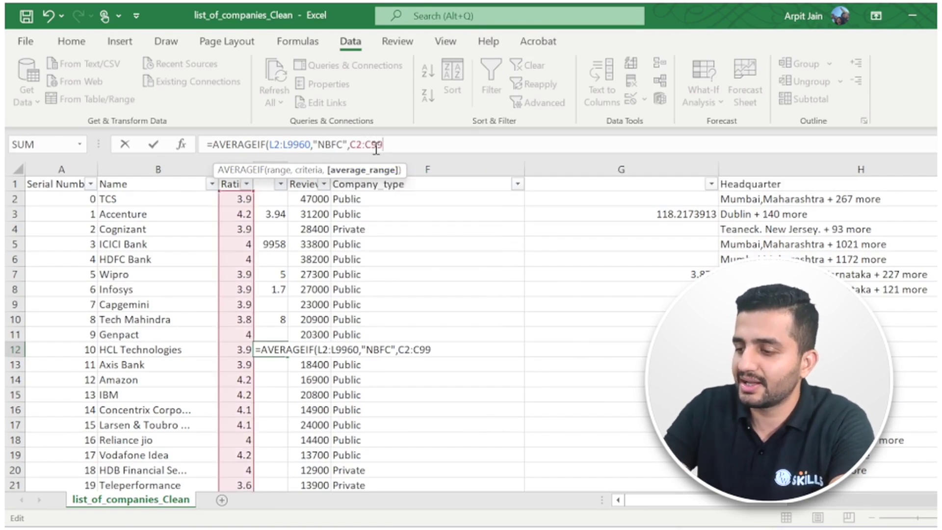
{"action": "type", "text": "60)"}
{"action": "key", "text": "Return"}
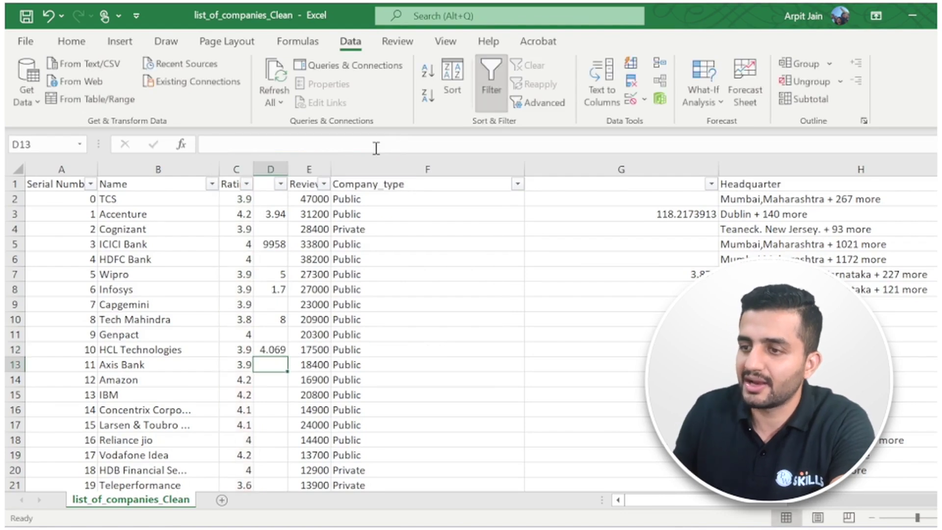
{"action": "left_click", "coordinate": [286, 343]}
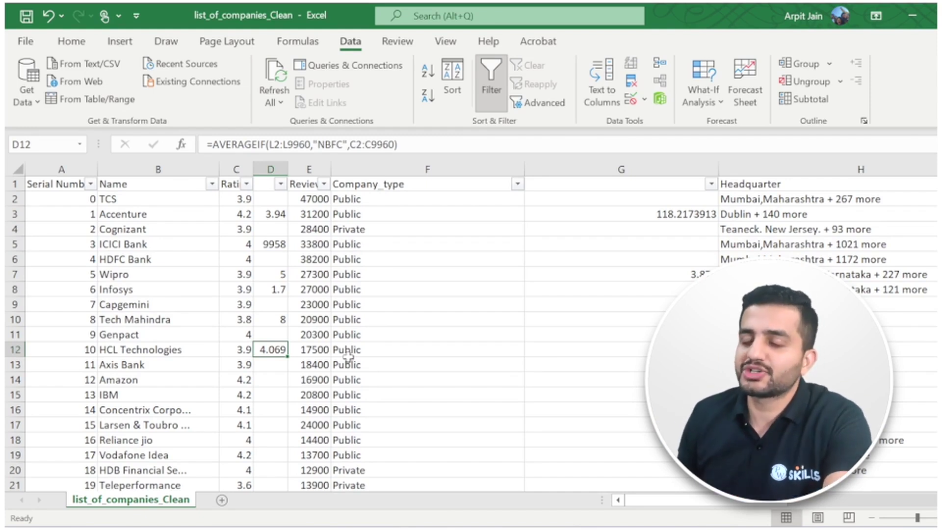
Begin a COUNTIFS formula in D15 with L2:L9960 as the first criteria range and "NBFC" as its criteria
{"action": "left_click", "coordinate": [320, 199]}
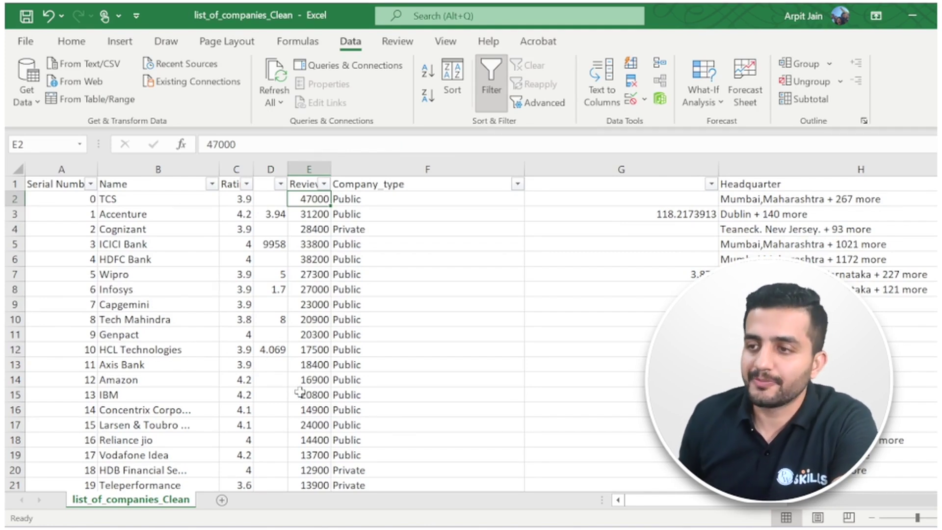
{"action": "left_click", "coordinate": [269, 394]}
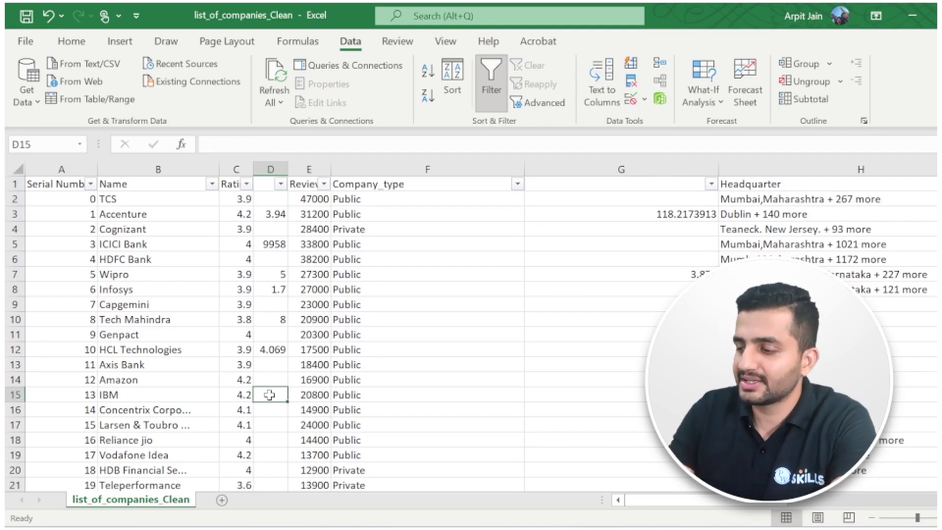
{"action": "type", "text": "=count"}
{"action": "key", "text": "Down"}
{"action": "key", "text": "Down"}
{"action": "key", "text": "Down"}
{"action": "key", "text": "Down"}
{"action": "key", "text": "Tab"}
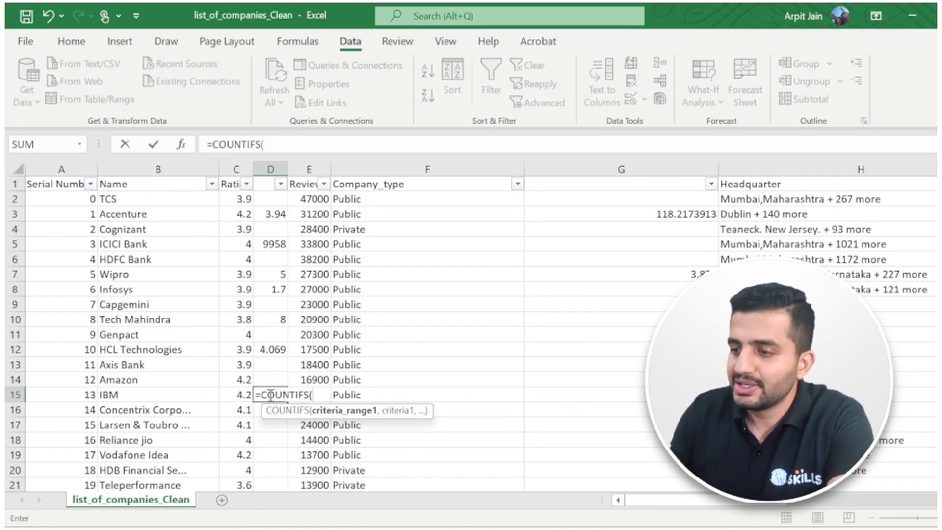
{"action": "type", "text": "L2:L9960"}
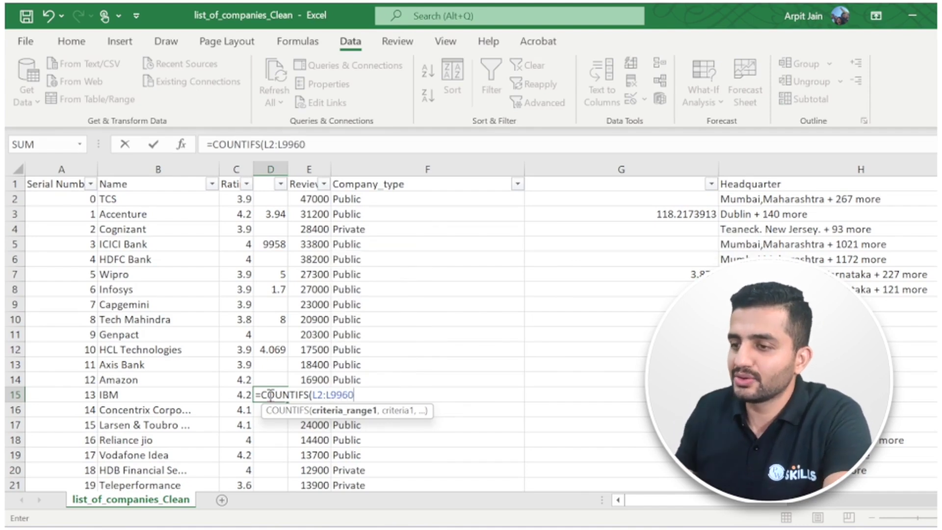
{"action": "left_click_drag", "start_coordinate": [883, 498], "coordinate": [726, 517]}
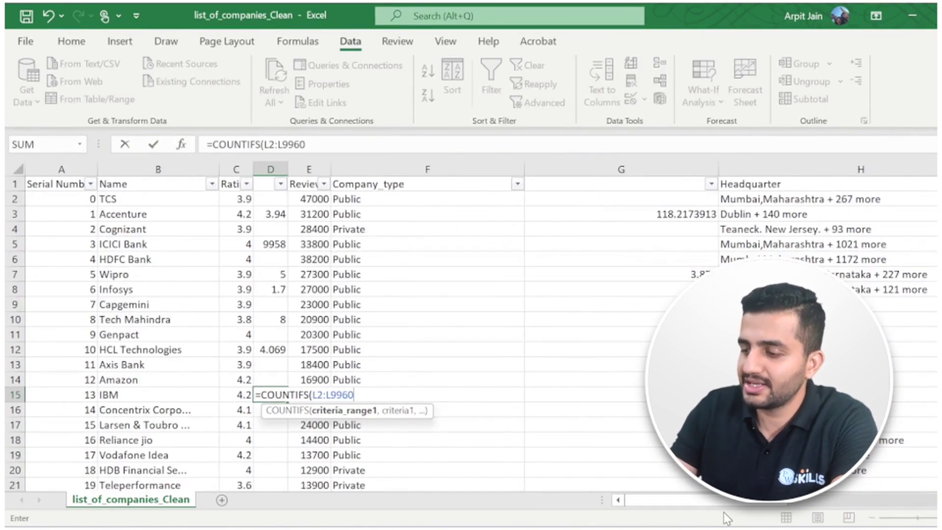
{"action": "type", "text": ",\"N"}
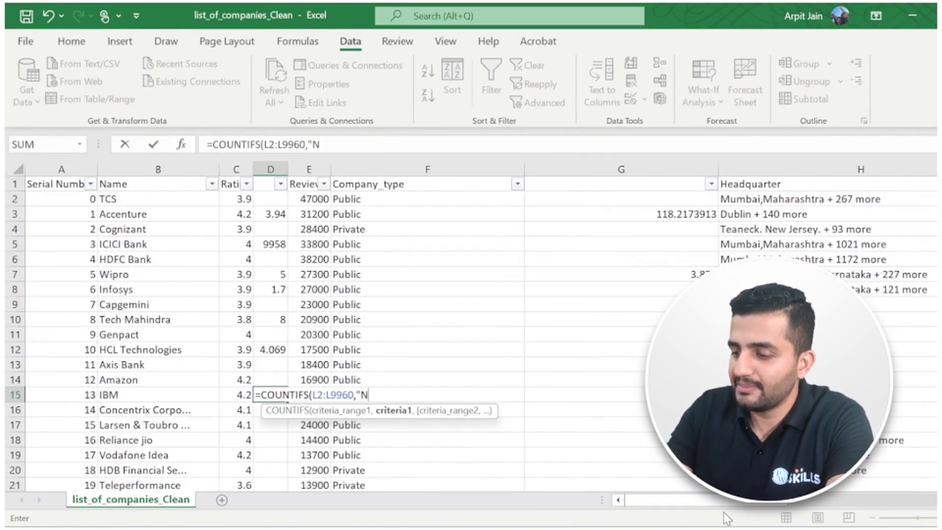
{"action": "type", "text": "BFC\","}
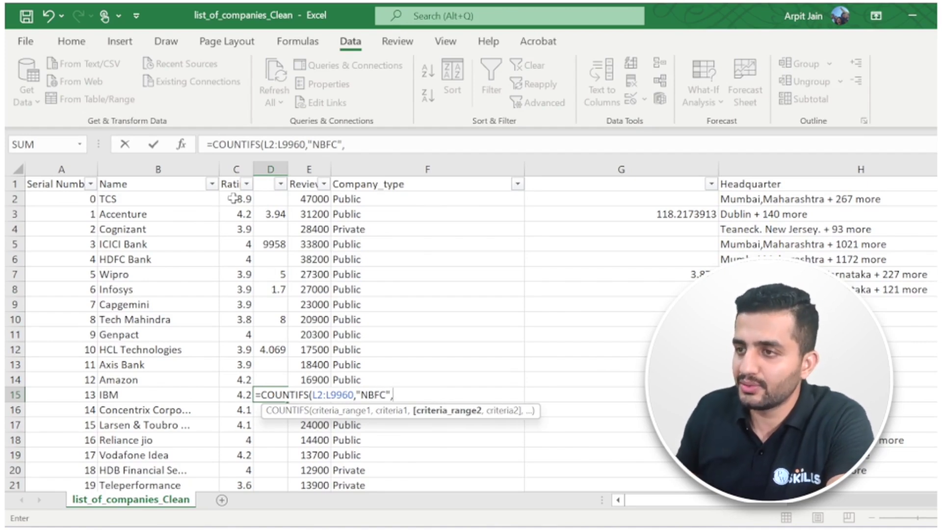
Add the Rating range C2:C9960 with the criteria ">4" to the D15 COUNTIFS formula and enter it
{"action": "type", "text": "C2"}
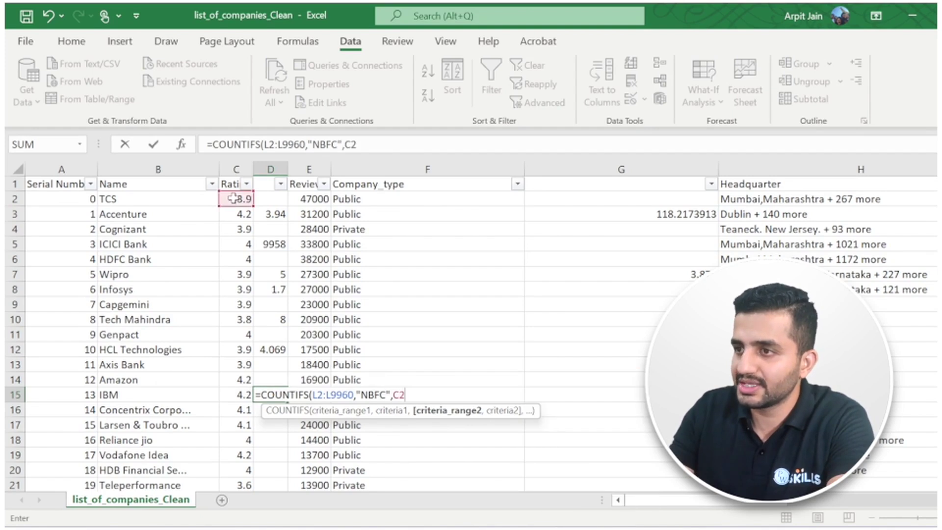
{"action": "type", "text": ":C996"}
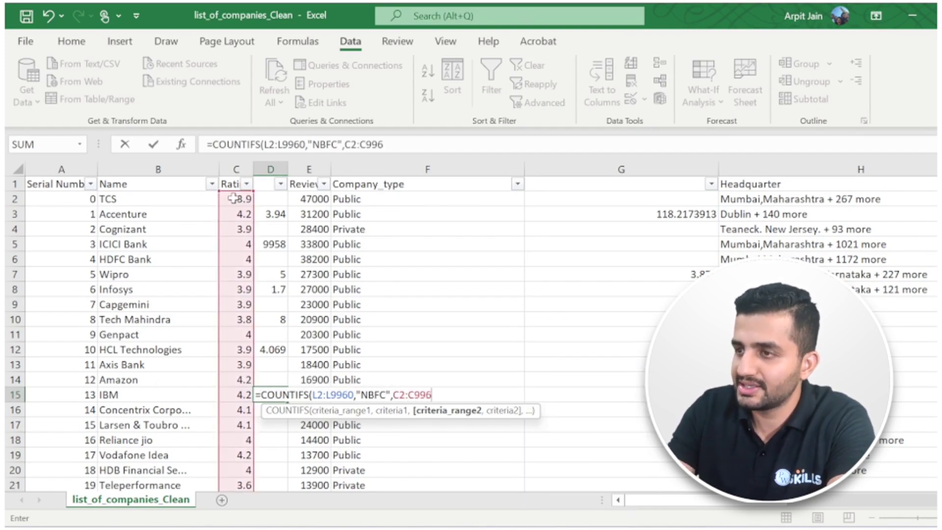
{"action": "type", "text": "0,\""}
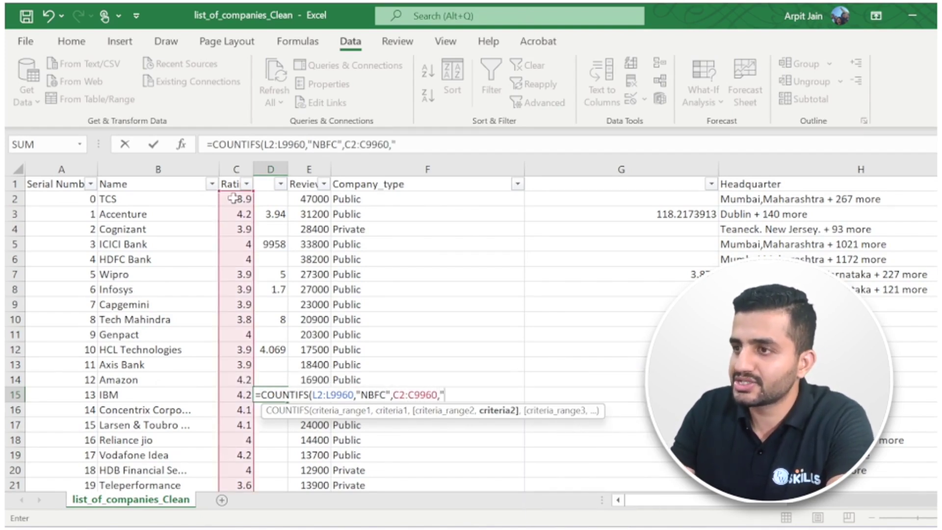
{"action": "type", "text": ">4"}
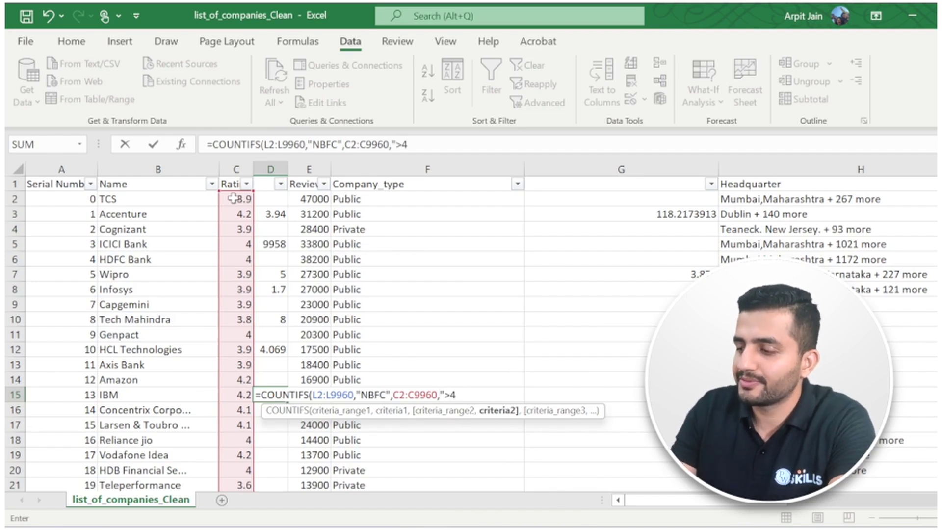
{"action": "type", "text": "\")"}
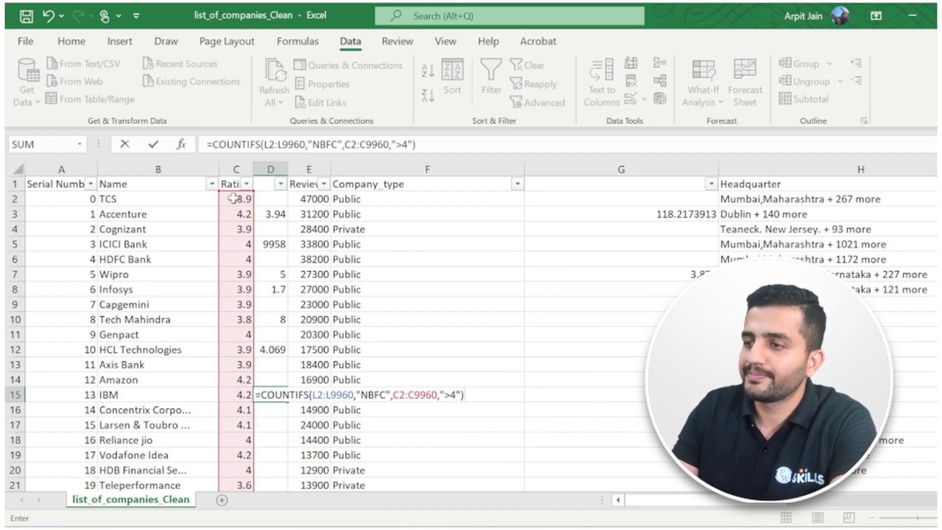
{"action": "key", "text": "Return"}
{"action": "left_click", "coordinate": [270, 394]}
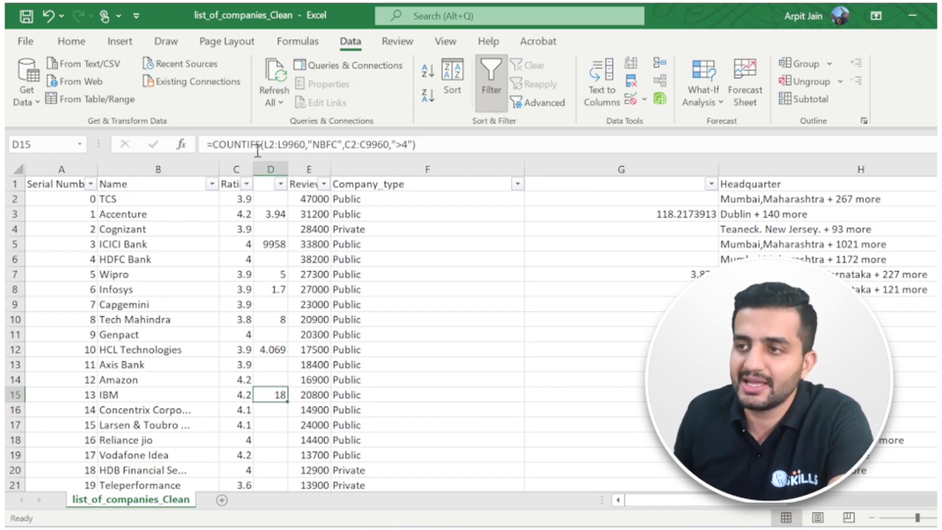
{"action": "left_click", "coordinate": [273, 426]}
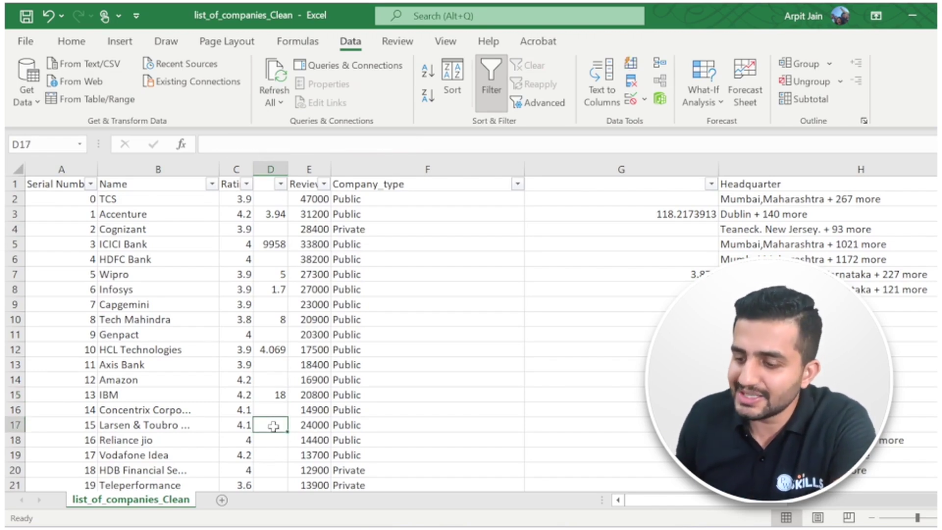
{"action": "type", "text": "=sumif"}
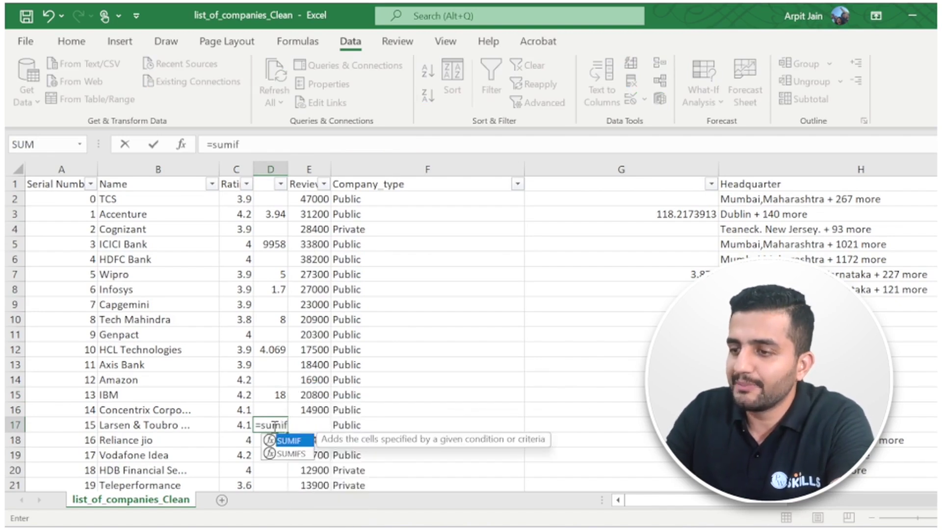
{"action": "type", "text": "s"}
{"action": "key", "text": "Tab"}
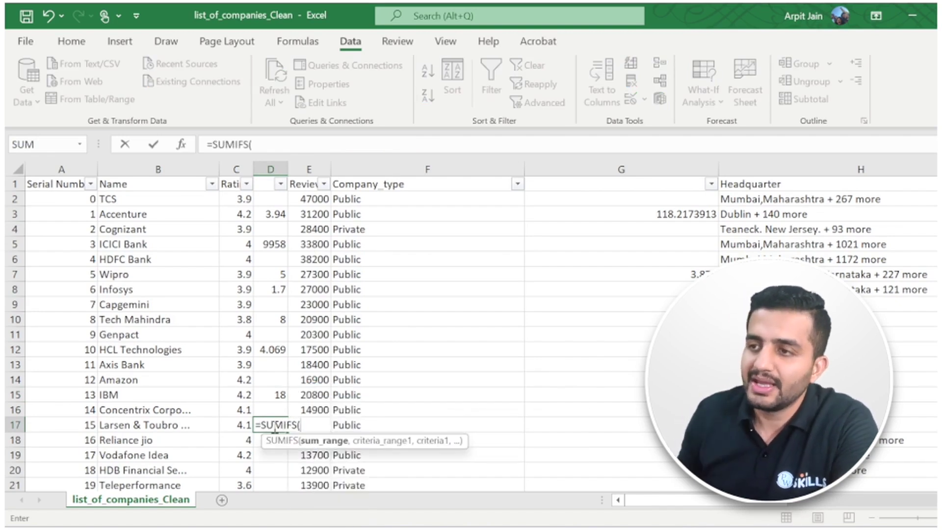
{"action": "key", "text": "Escape"}
Copy the arguments L2:L9960,"NBFC",C2:C9960,">4" from the COUNTIFS formula in D15, leaving the formula as it is
{"action": "left_click", "coordinate": [277, 394]}
{"action": "left_click_drag", "start_coordinate": [264, 144], "coordinate": [414, 143]}
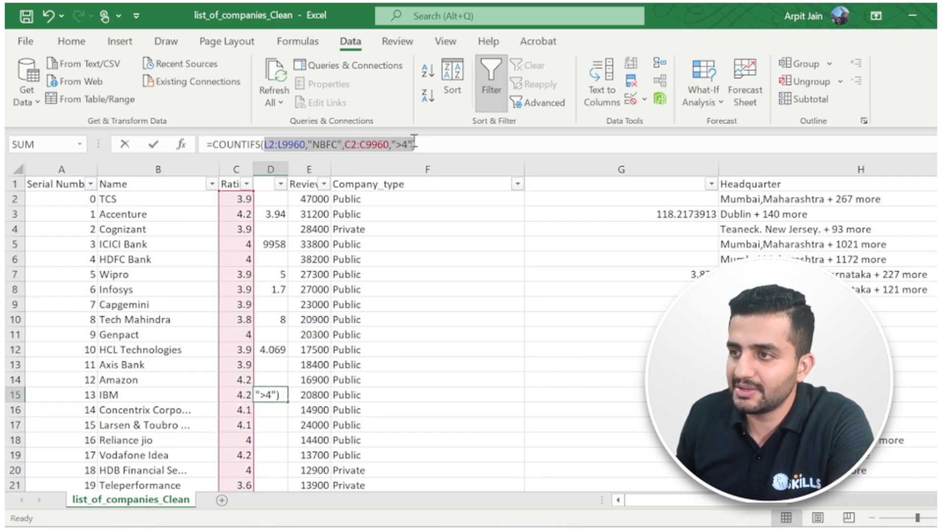
{"action": "key", "text": "Escape"}
Begin a SUMIFS formula in D16 with the Reviews range E2:E9960 as its sum range
{"action": "left_click", "coordinate": [276, 411]}
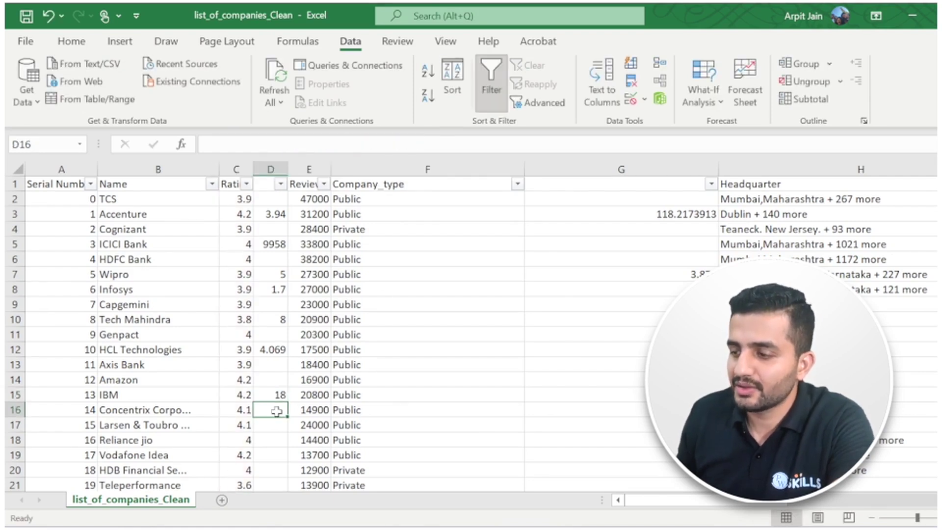
{"action": "type", "text": "=sumifs"}
{"action": "key", "text": "Tab"}
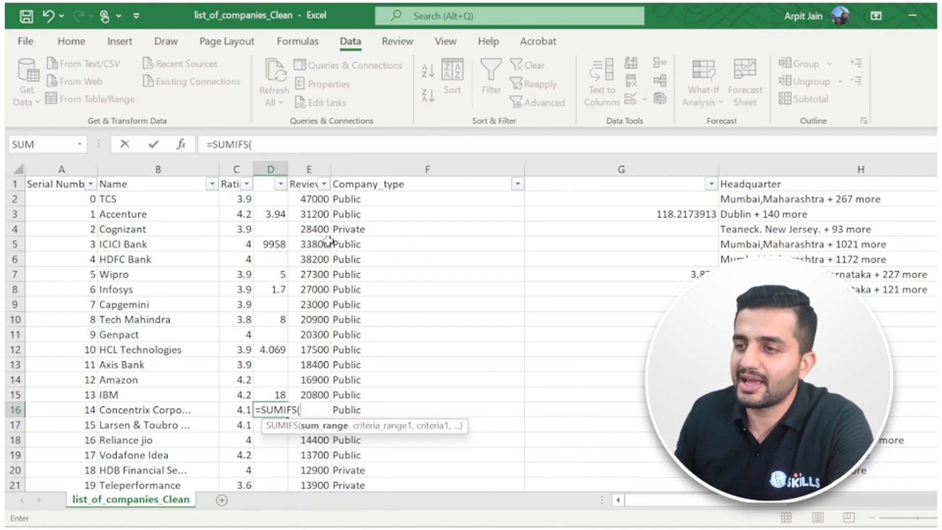
{"action": "left_click", "coordinate": [312, 199]}
{"action": "type", "text": ":E9960"}
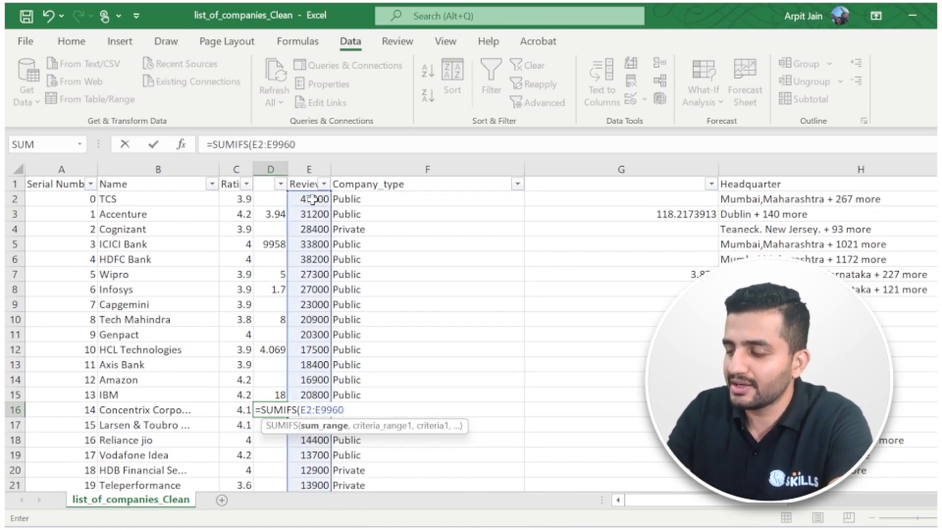
Complete the D16 SUMIFS formula with the copied criteria L2:L9960,"NBFC",C2:C9960,">4" and enter it
{"action": "type", "text": ",L2:L9960,\"NBFC\",C2:C9960,\">4\""}
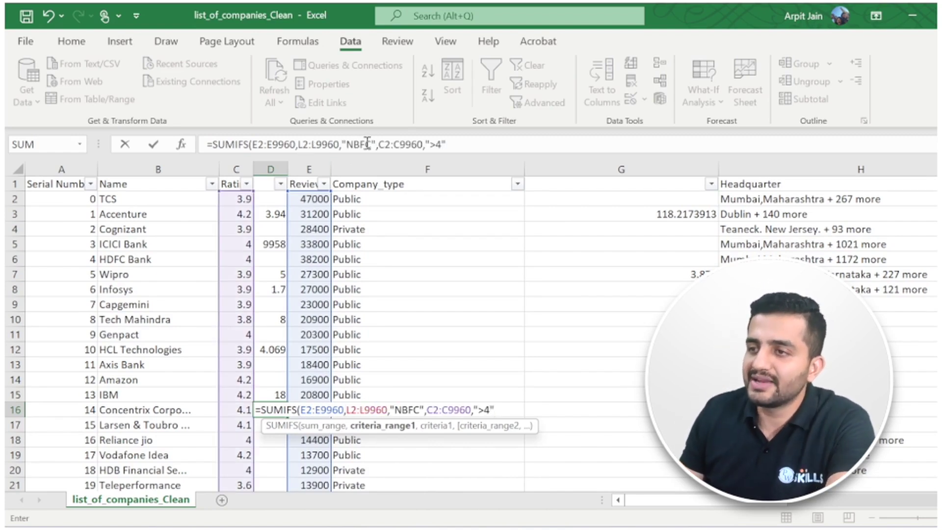
{"action": "left_click_drag", "start_coordinate": [375, 145], "coordinate": [338, 144]}
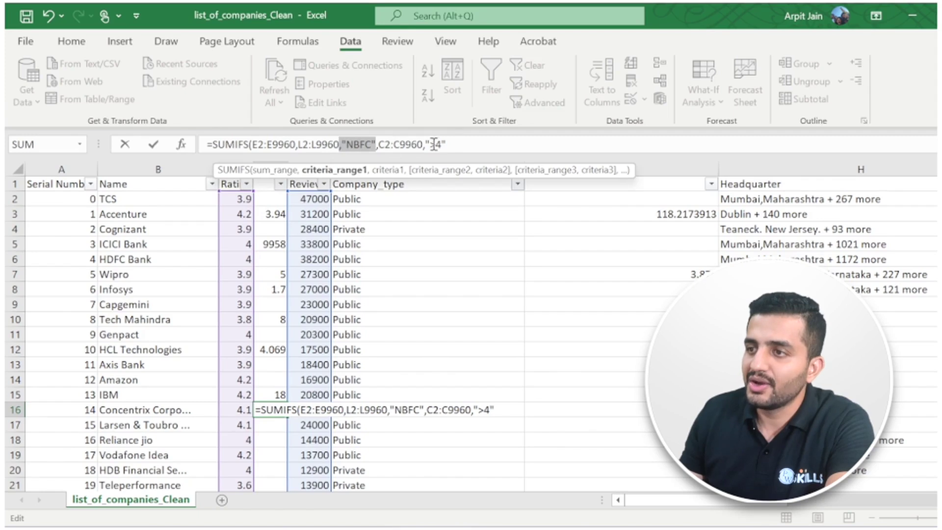
{"action": "left_click", "coordinate": [453, 142]}
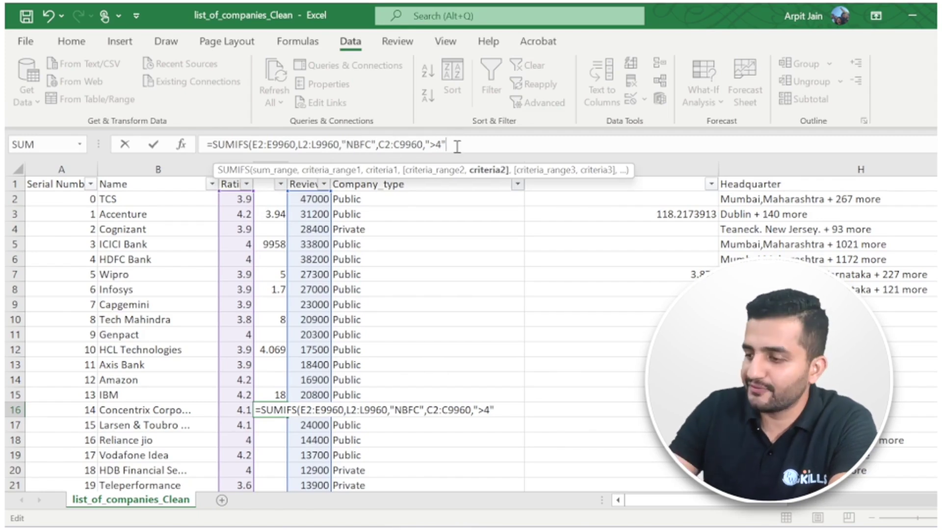
{"action": "type", "text": ")"}
{"action": "key", "text": "Return"}
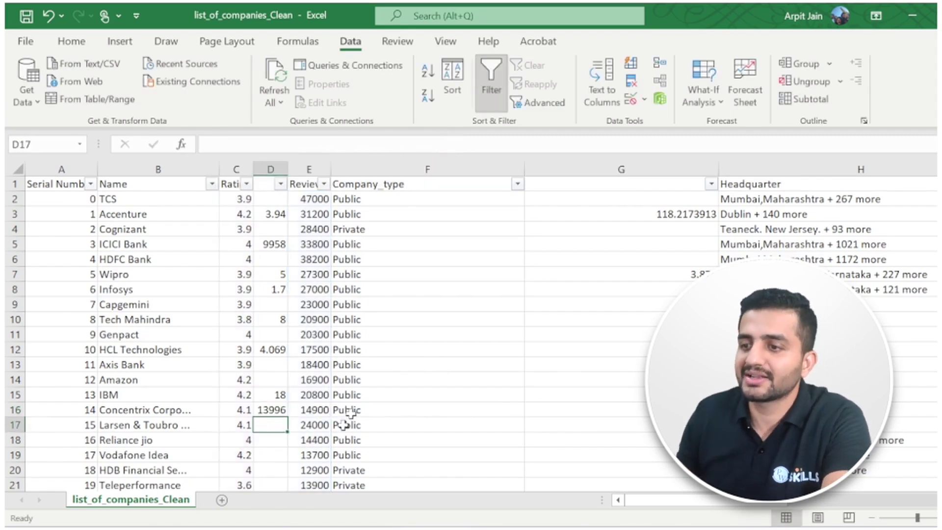
{"action": "left_click", "coordinate": [271, 409]}
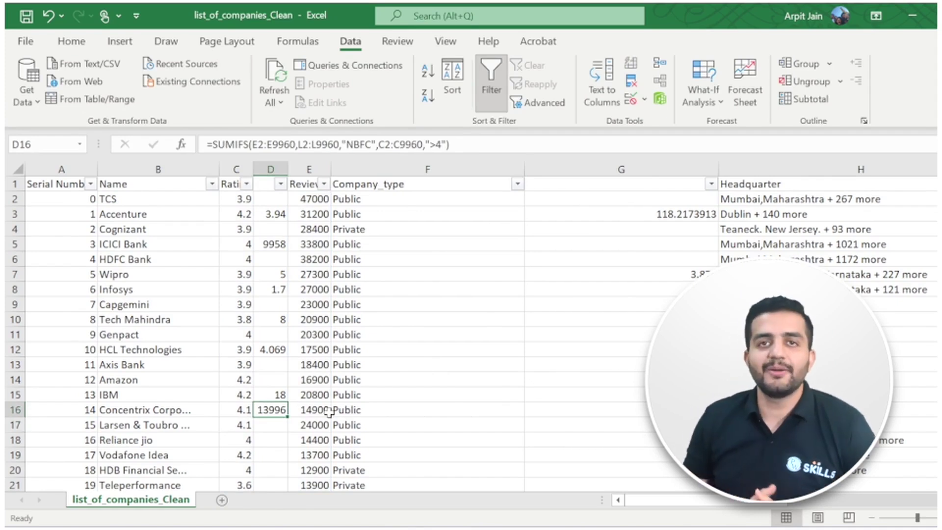
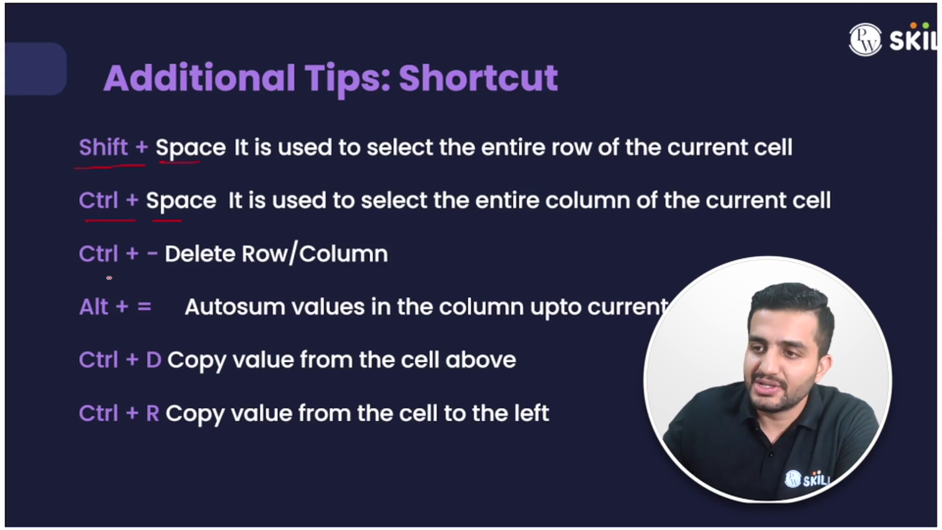
Underline parts of the Delete Row/Column and Autosum entries on the Additional Tips slide, and switch to the company list in Excel
{"action": "left_click_drag", "start_coordinate": [82, 275], "coordinate": [124, 275]}
{"action": "left_click_drag", "start_coordinate": [191, 276], "coordinate": [271, 275]}
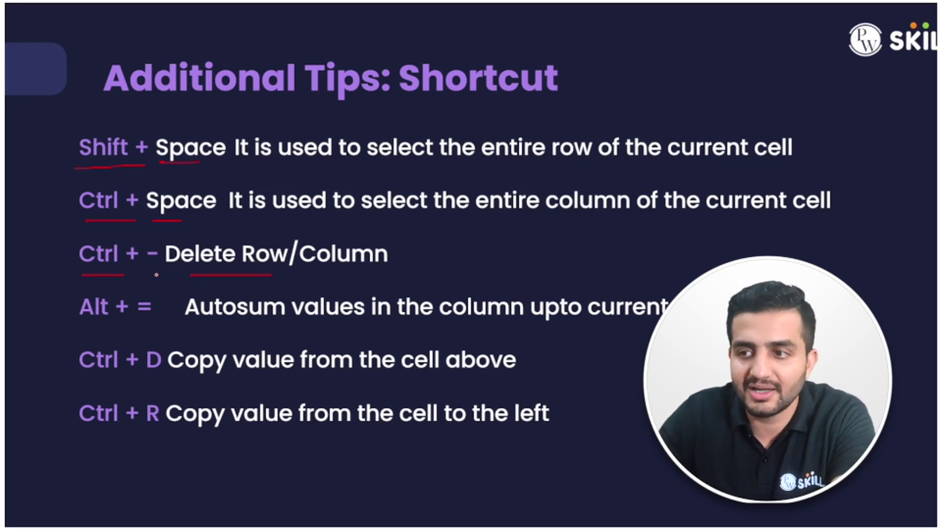
{"action": "left_click_drag", "start_coordinate": [76, 326], "coordinate": [110, 324]}
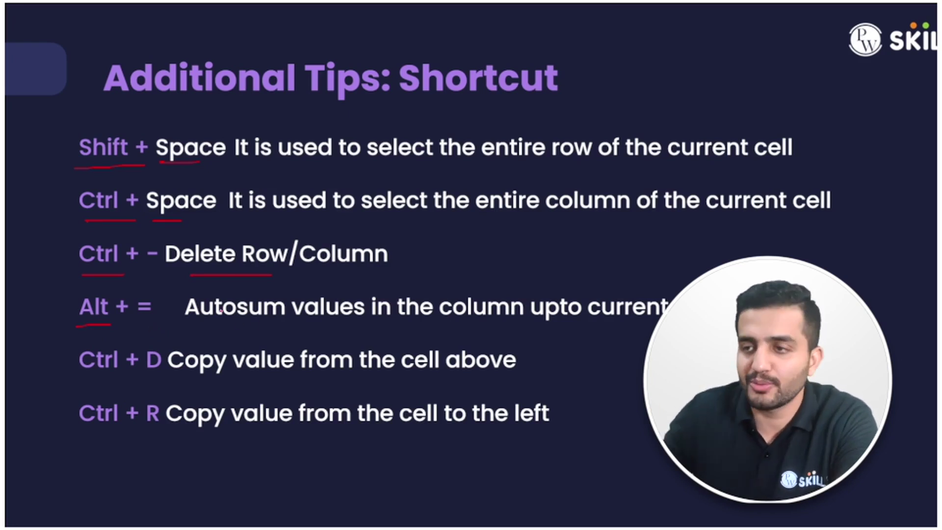
{"action": "key", "text": "alt+Tab"}
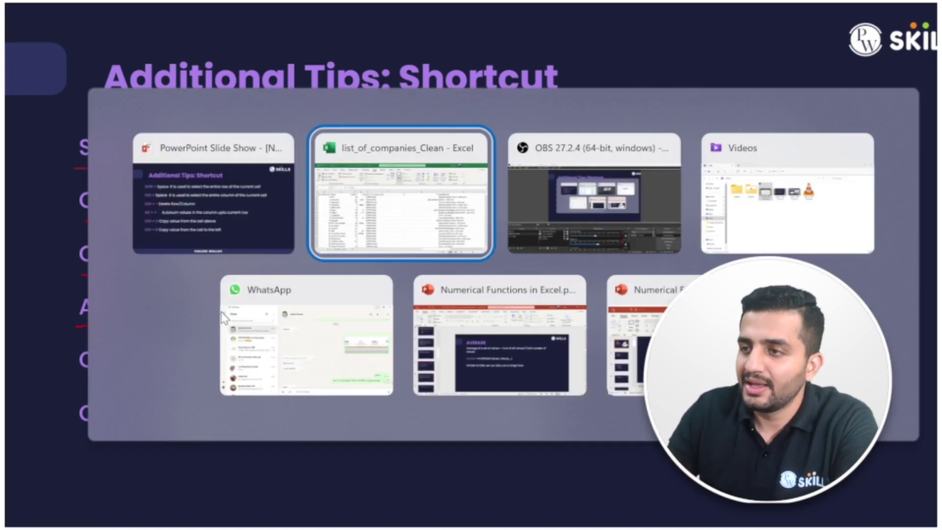
Delete the whole Capgemini row, row 9, from the company list and undo the deletion
{"action": "left_click", "coordinate": [282, 304]}
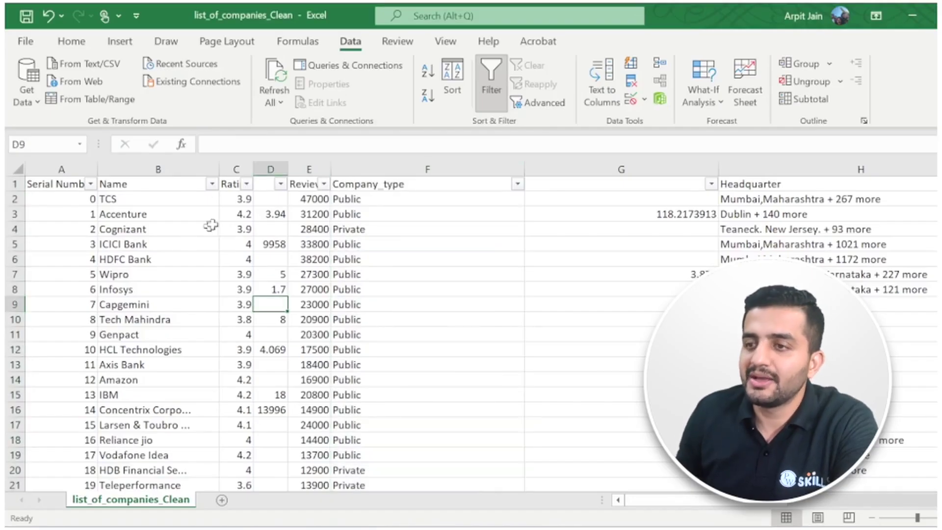
{"action": "left_click", "coordinate": [15, 304]}
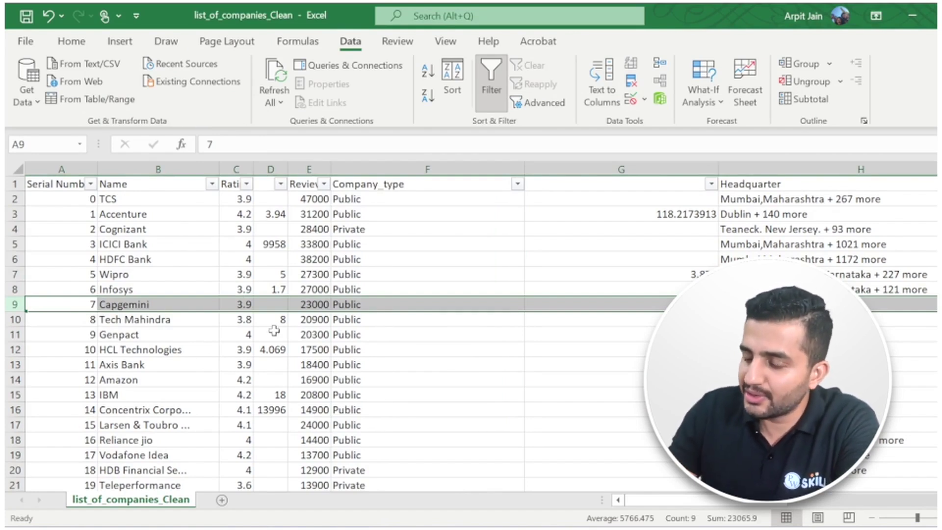
{"action": "key", "text": "ctrl+minus"}
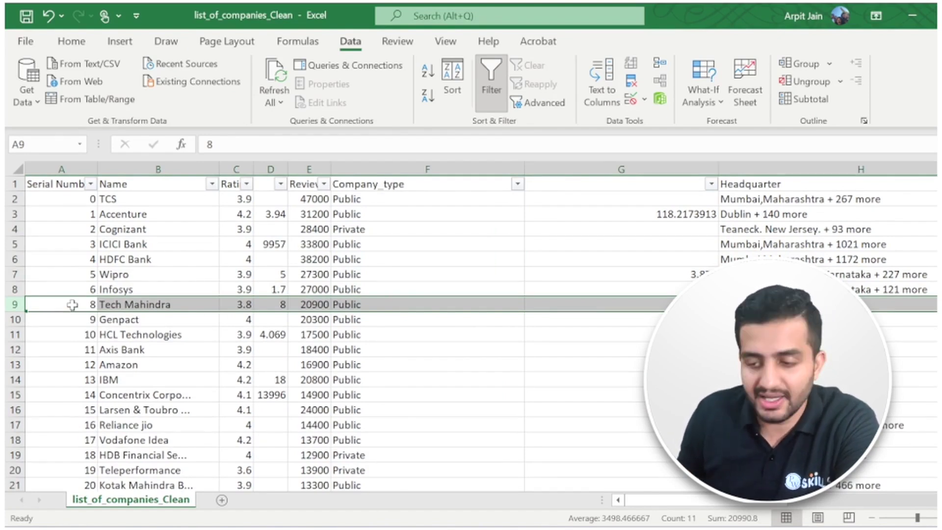
{"action": "key", "text": "ctrl+z"}
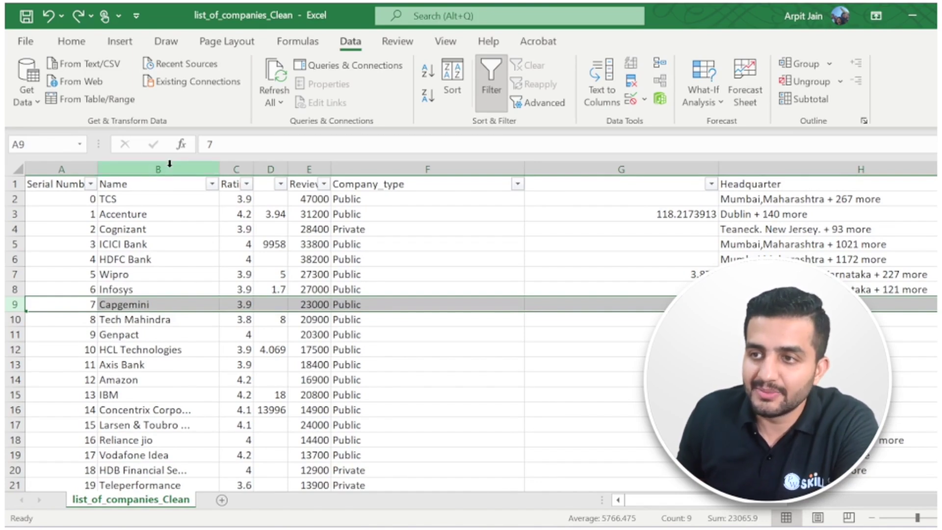
Delete the entire Name column from the company list and undo the deletion
{"action": "left_click", "coordinate": [147, 169]}
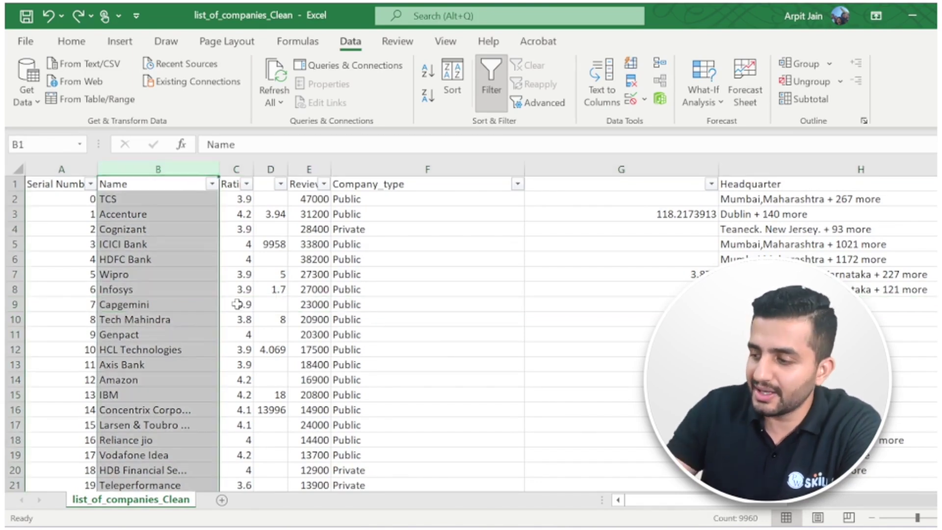
{"action": "key", "text": "ctrl+minus"}
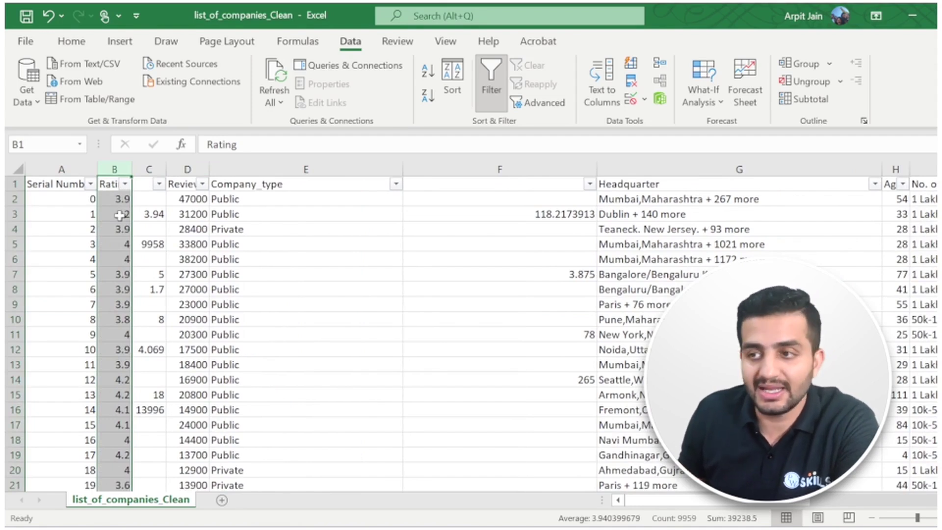
{"action": "key", "text": "ctrl+z"}
Try an AutoSum in Rating cell C8 over C2:C7, highlight its range in the formula, and discard the formula
{"action": "left_click", "coordinate": [209, 292]}
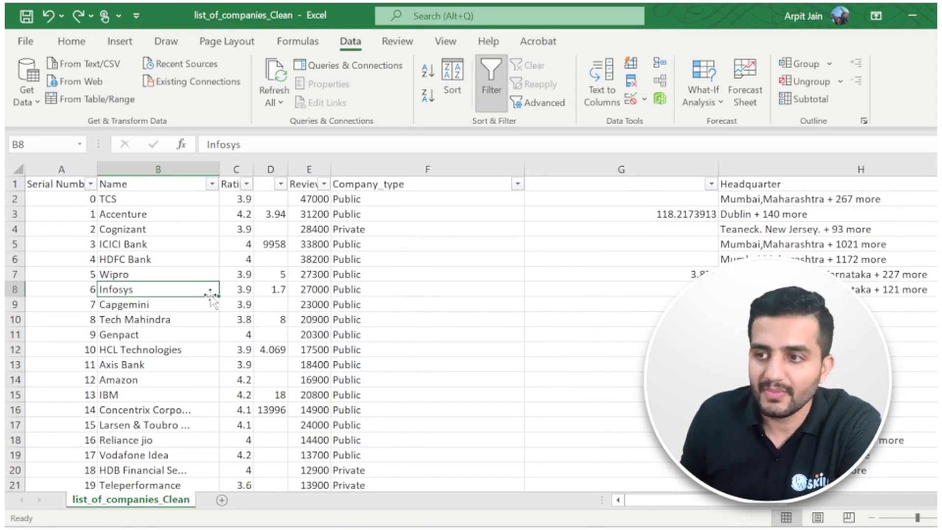
{"action": "left_click", "coordinate": [247, 294]}
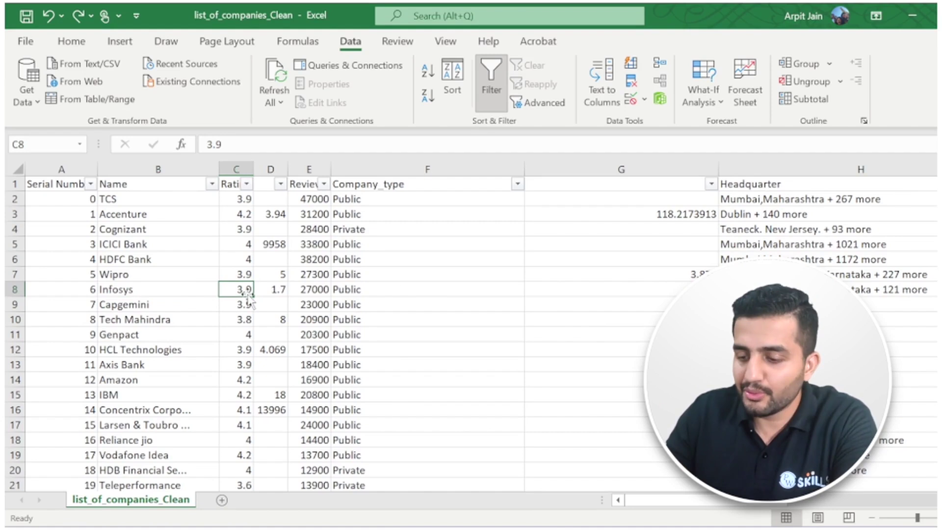
{"action": "key", "text": "alt+equal"}
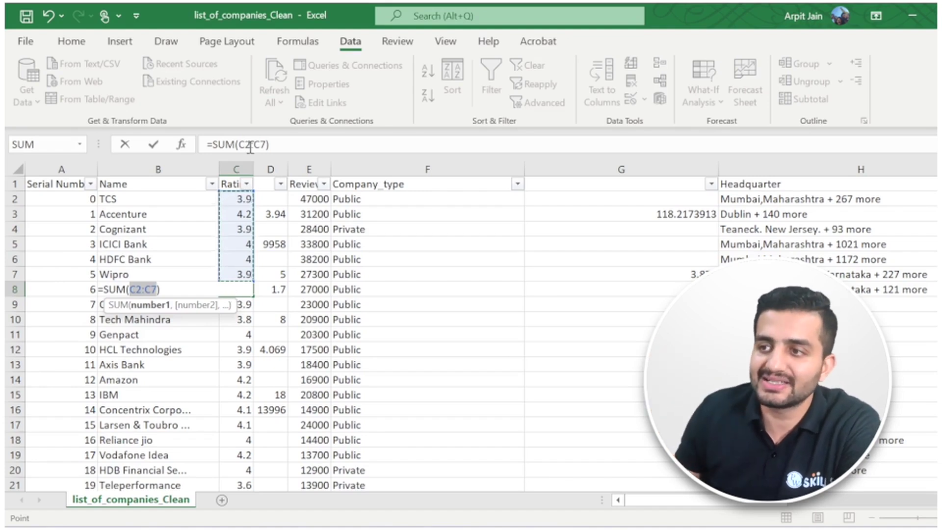
{"action": "left_click_drag", "start_coordinate": [239, 145], "coordinate": [268, 146]}
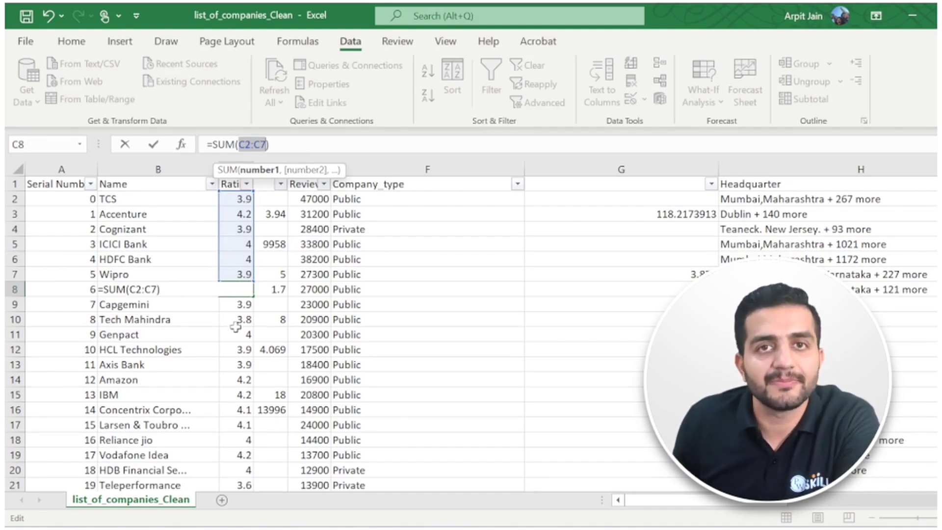
{"action": "key", "text": "ctrl+z"}
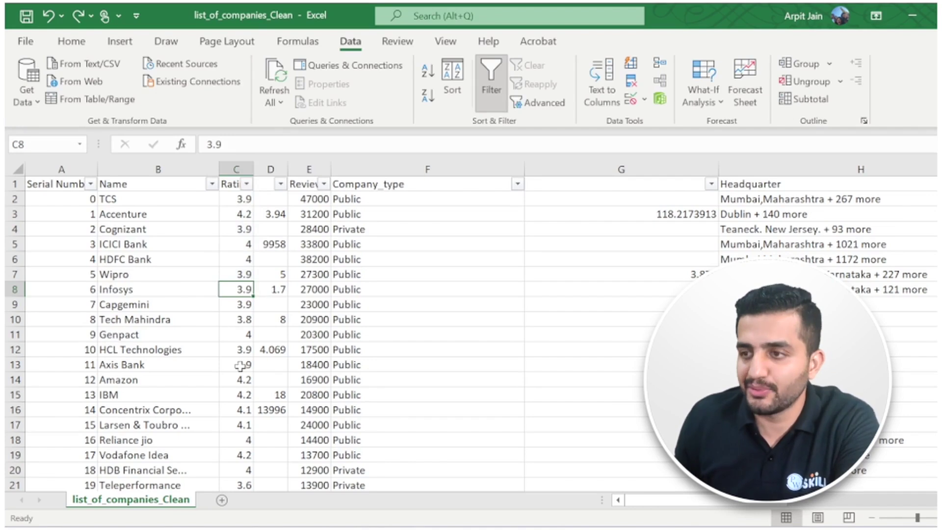
Enter an AutoSum of C9950:C9960 in C9961, the first empty cell below the Rating column
{"action": "scroll", "coordinate": [243, 365], "scroll_direction": "down", "scroll_amount": 5}
{"action": "left_click", "coordinate": [243, 394]}
{"action": "key", "text": "ctrl+Up"}
{"action": "key", "text": "ctrl+Down"}
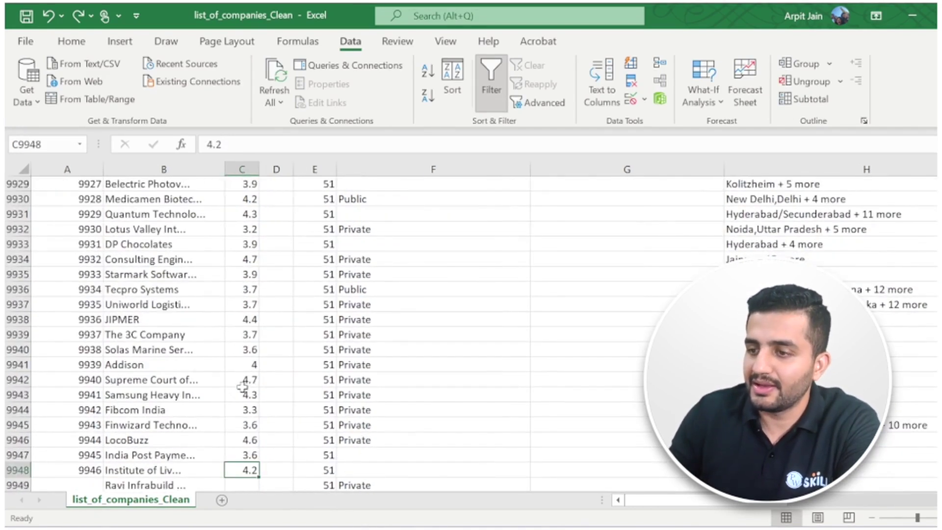
{"action": "scroll", "coordinate": [242, 387], "scroll_direction": "down", "scroll_amount": 7}
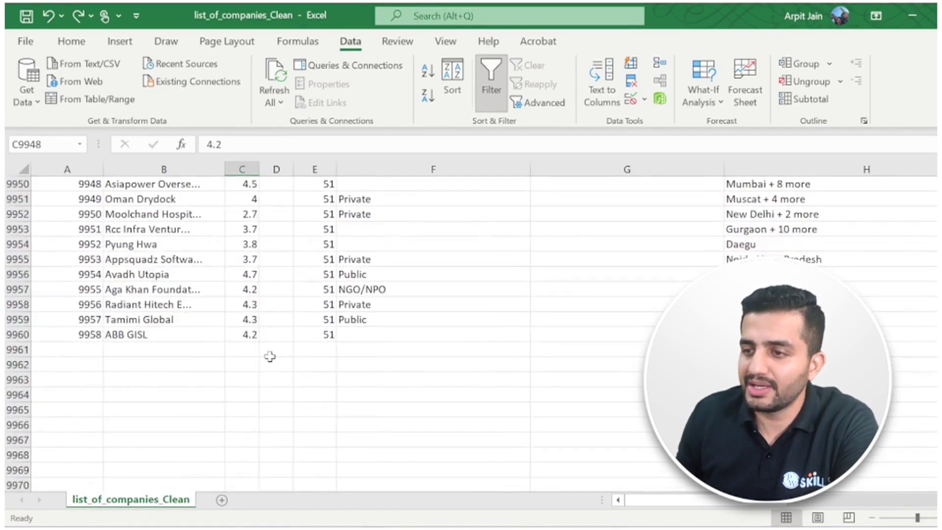
{"action": "left_click", "coordinate": [251, 353]}
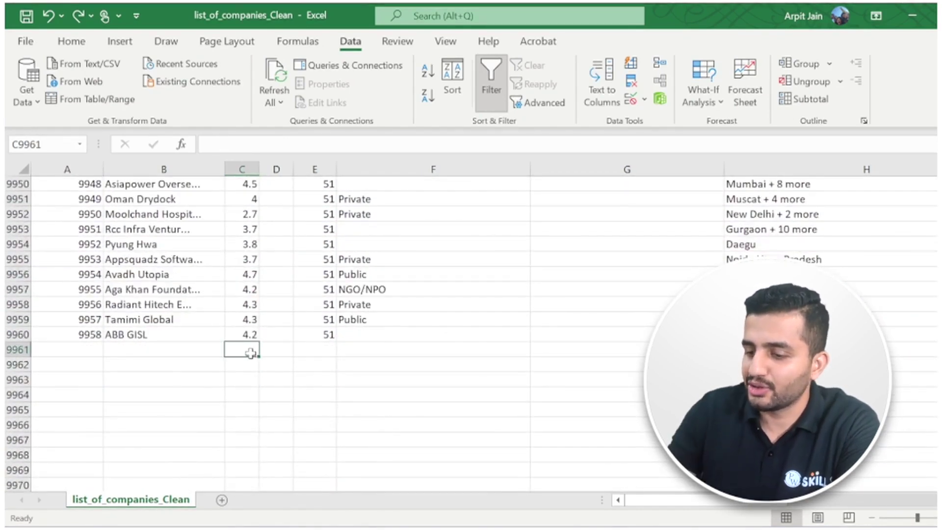
{"action": "key", "text": "alt+equal"}
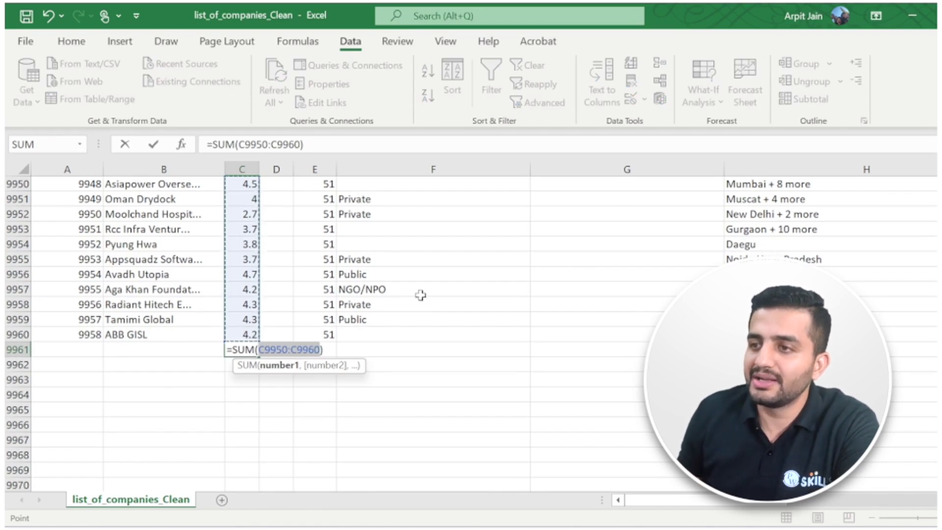
{"action": "scroll", "coordinate": [361, 255], "scroll_direction": "up", "scroll_amount": 1}
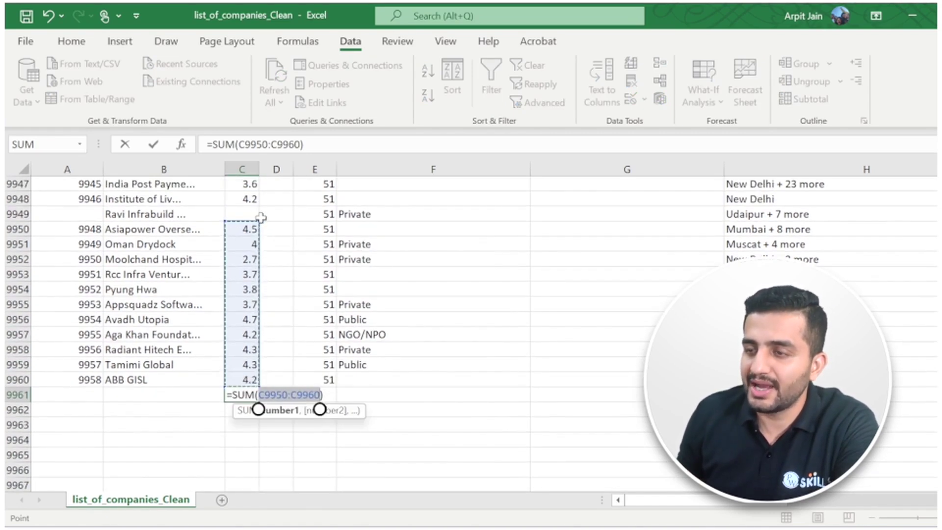
{"action": "key", "text": "ctrl+Return"}
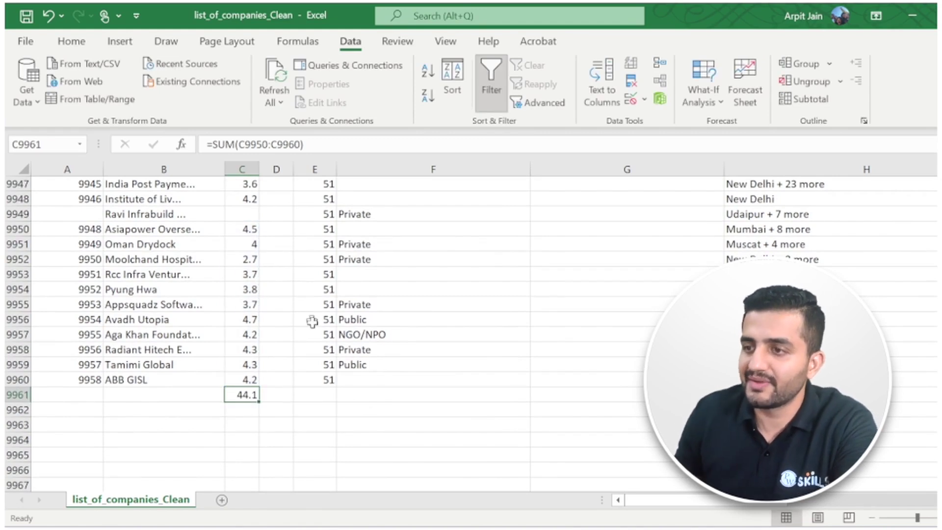
Enter an AutoSum of E2:E9960 in E9961, below the Reviews column, and select the result cell
{"action": "left_click", "coordinate": [322, 394]}
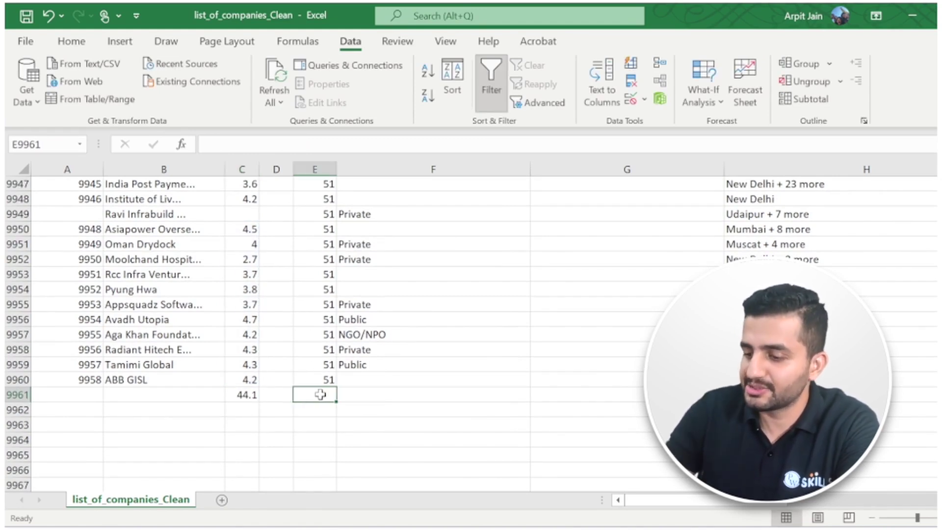
{"action": "key", "text": "alt+equal"}
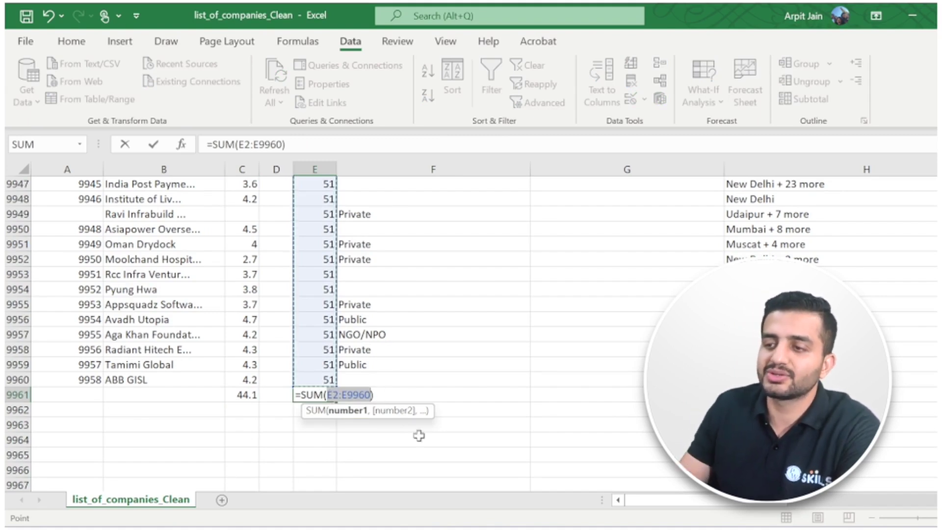
{"action": "key", "text": "Return"}
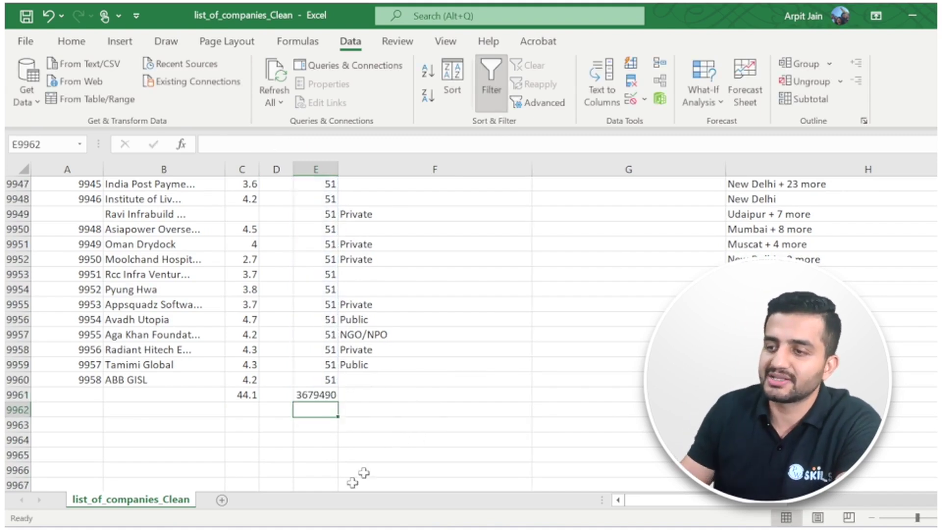
{"action": "left_click", "coordinate": [316, 395]}
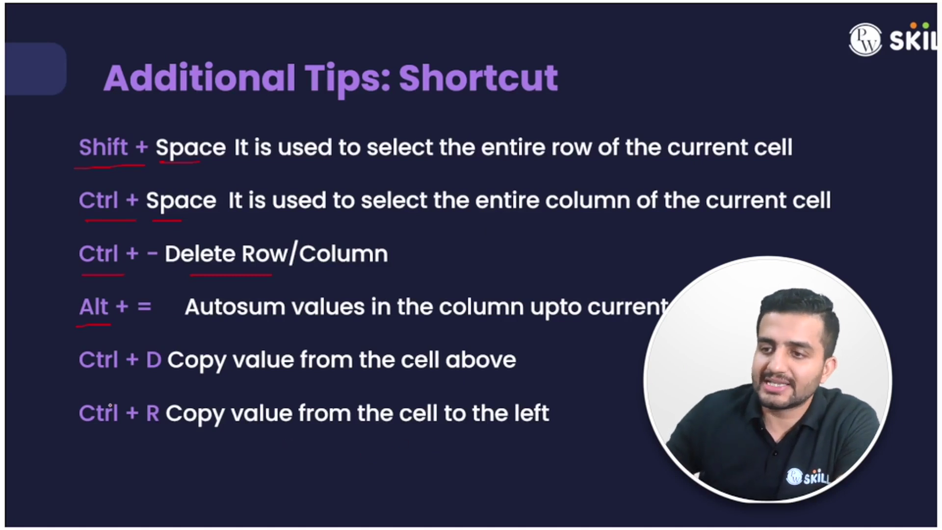
Underline the copy-from-above and copy-from-left shortcuts on the Additional Tips slide in the PowerPoint slide show
{"action": "left_click_drag", "start_coordinate": [81, 378], "coordinate": [158, 371]}
{"action": "left_click_drag", "start_coordinate": [95, 433], "coordinate": [143, 433]}
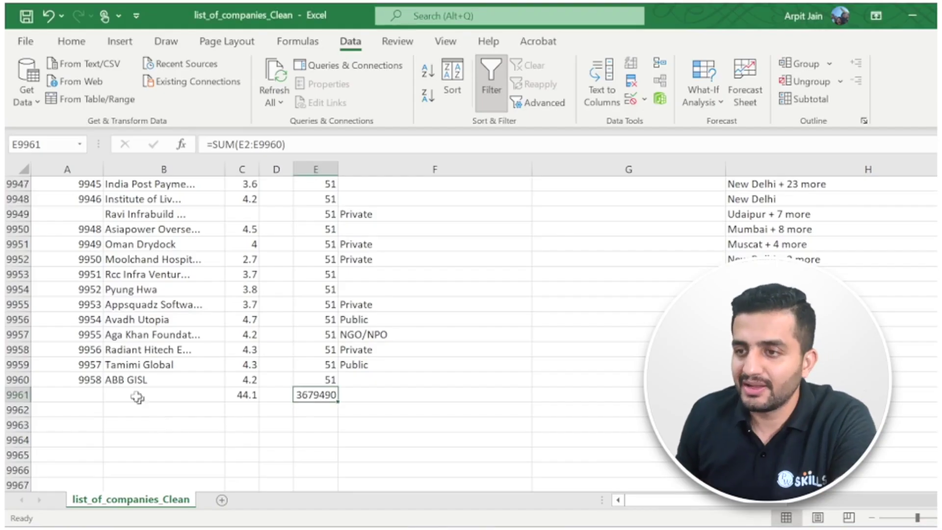
In the Excel company list, fill B9950 with the name from the cell above, and try filling it from the cell to its left
{"action": "scroll", "coordinate": [137, 395], "scroll_direction": "up", "scroll_amount": 2}
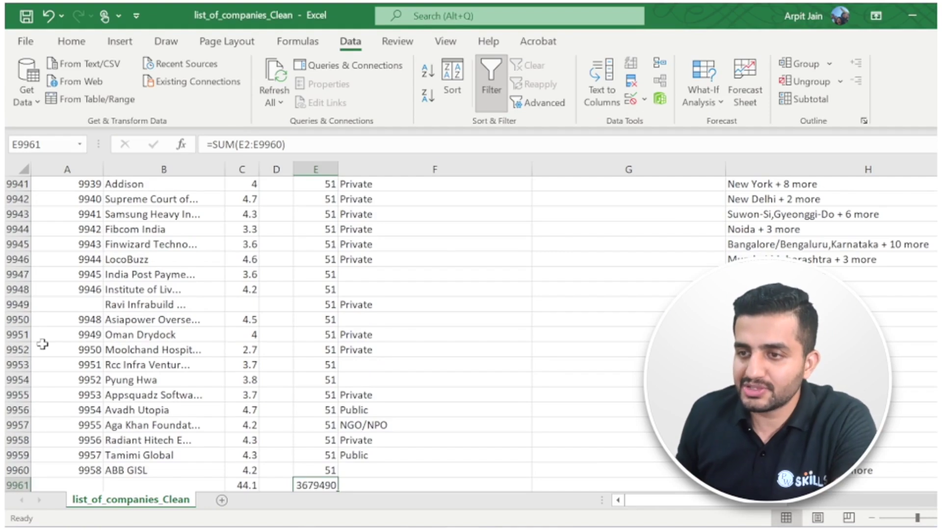
{"action": "left_click", "coordinate": [153, 322]}
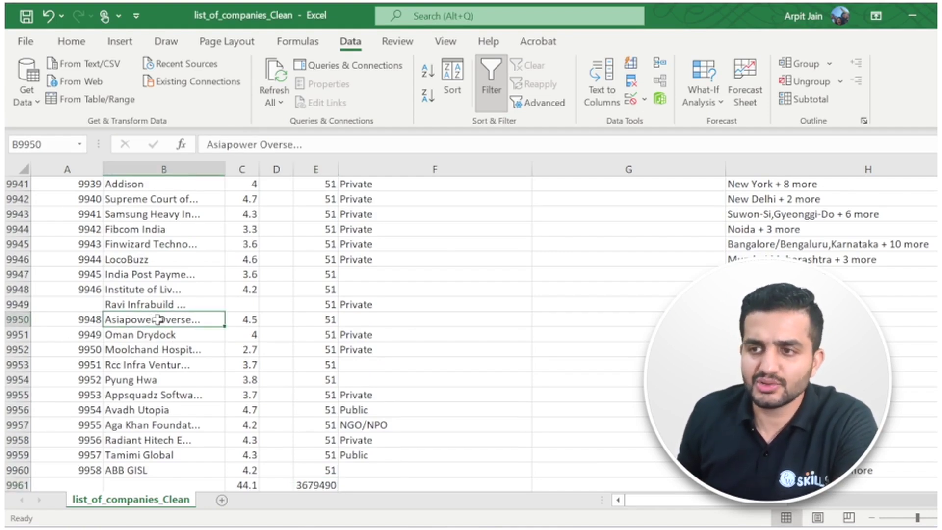
{"action": "left_click", "coordinate": [120, 304]}
{"action": "left_click", "coordinate": [170, 319]}
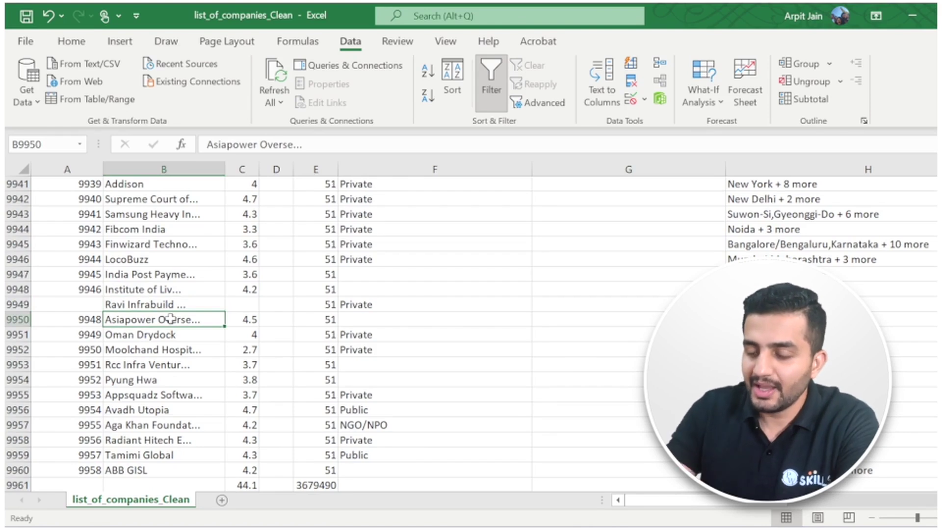
{"action": "key", "text": "ctrl+d"}
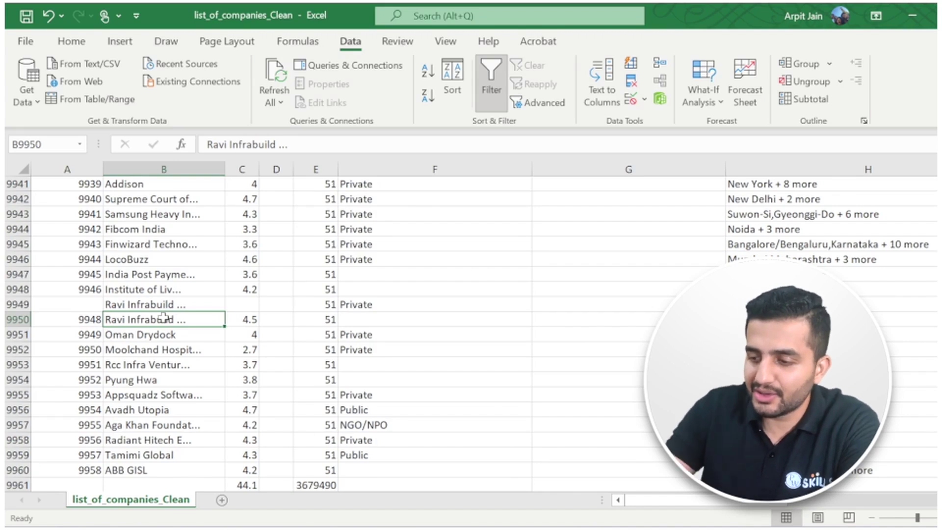
{"action": "key", "text": "ctrl+r"}
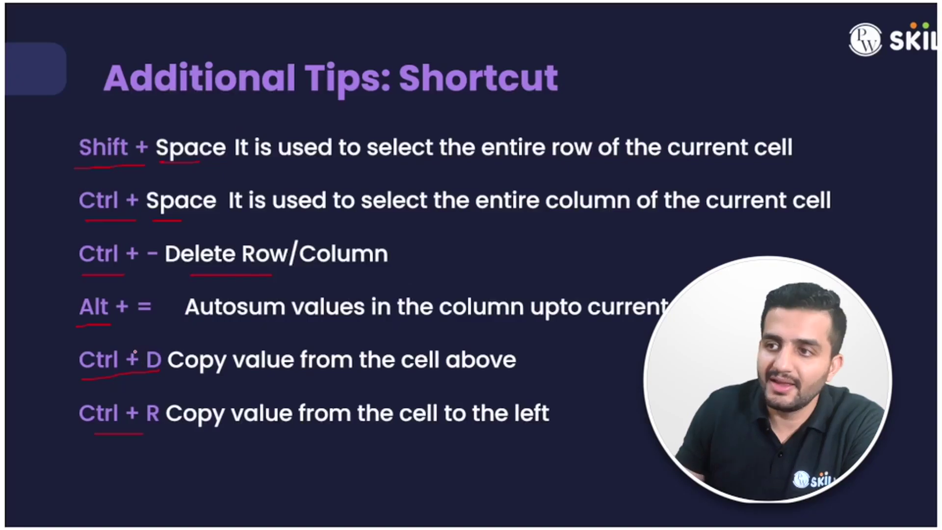
Advance the PowerPoint slide show from the Additional Tips slide to the closing Thank You slide
{"action": "key", "text": "Right"}
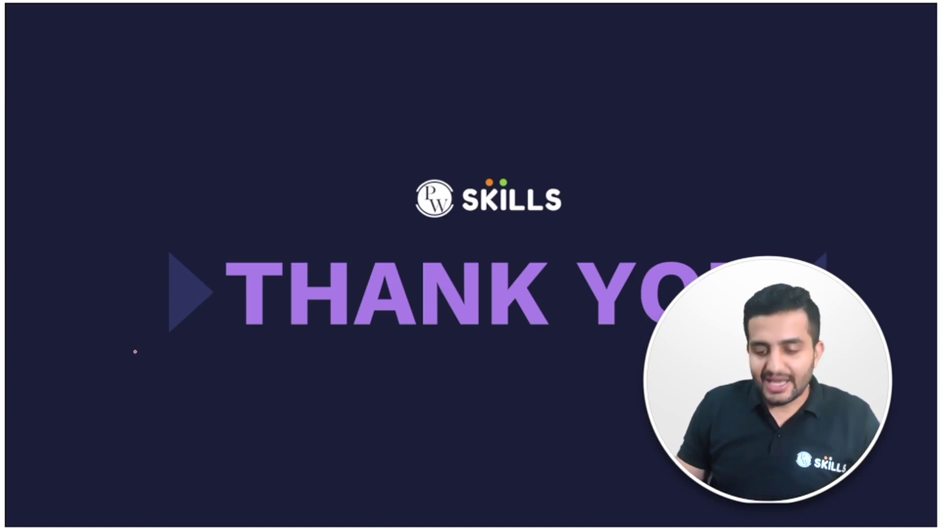